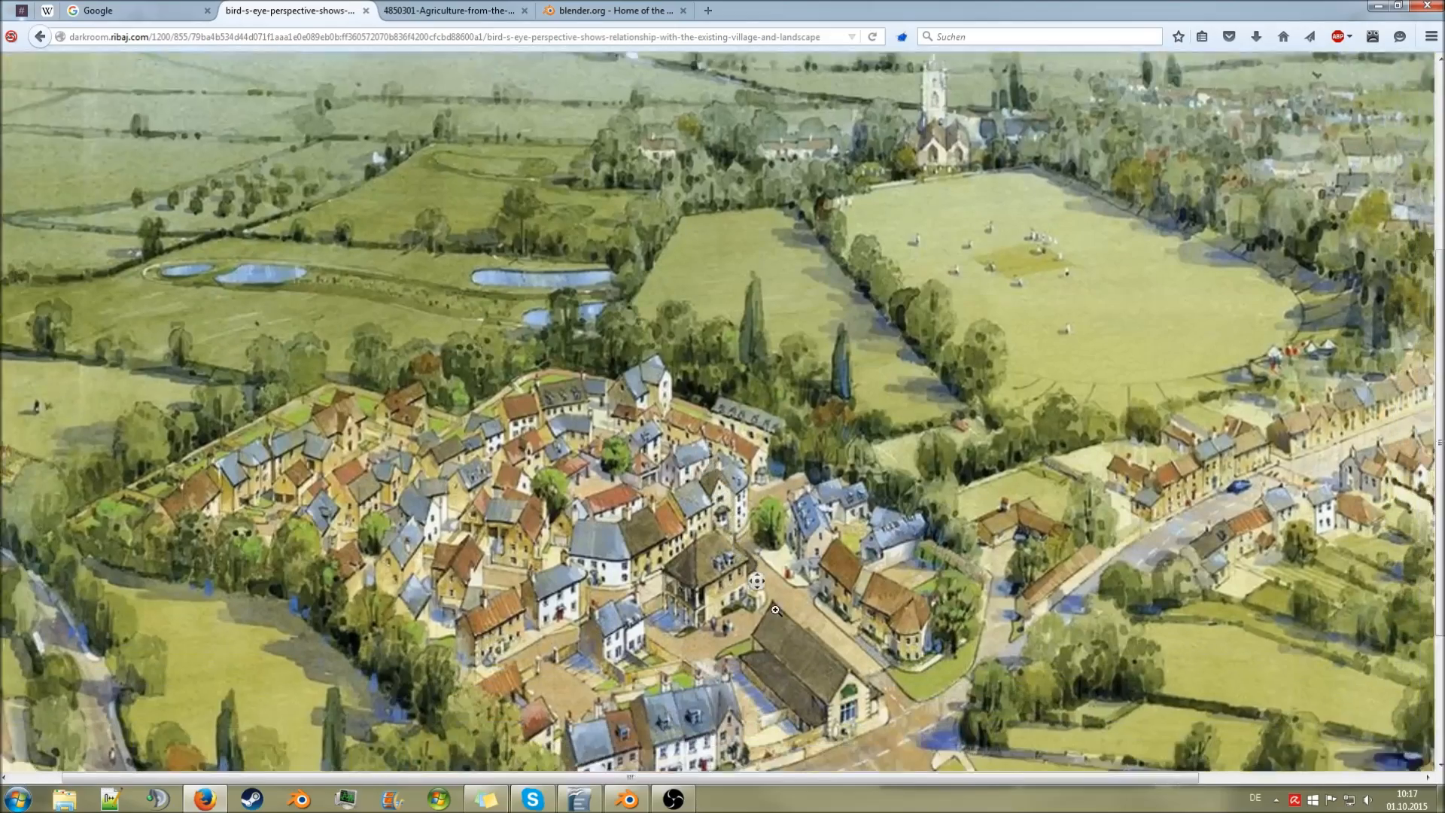
- Examine the village illustration up close around the houses near the street junction
ctrl+scroll(858, 509, up, 1)
ctrl+scroll(858, 510, up, 2)
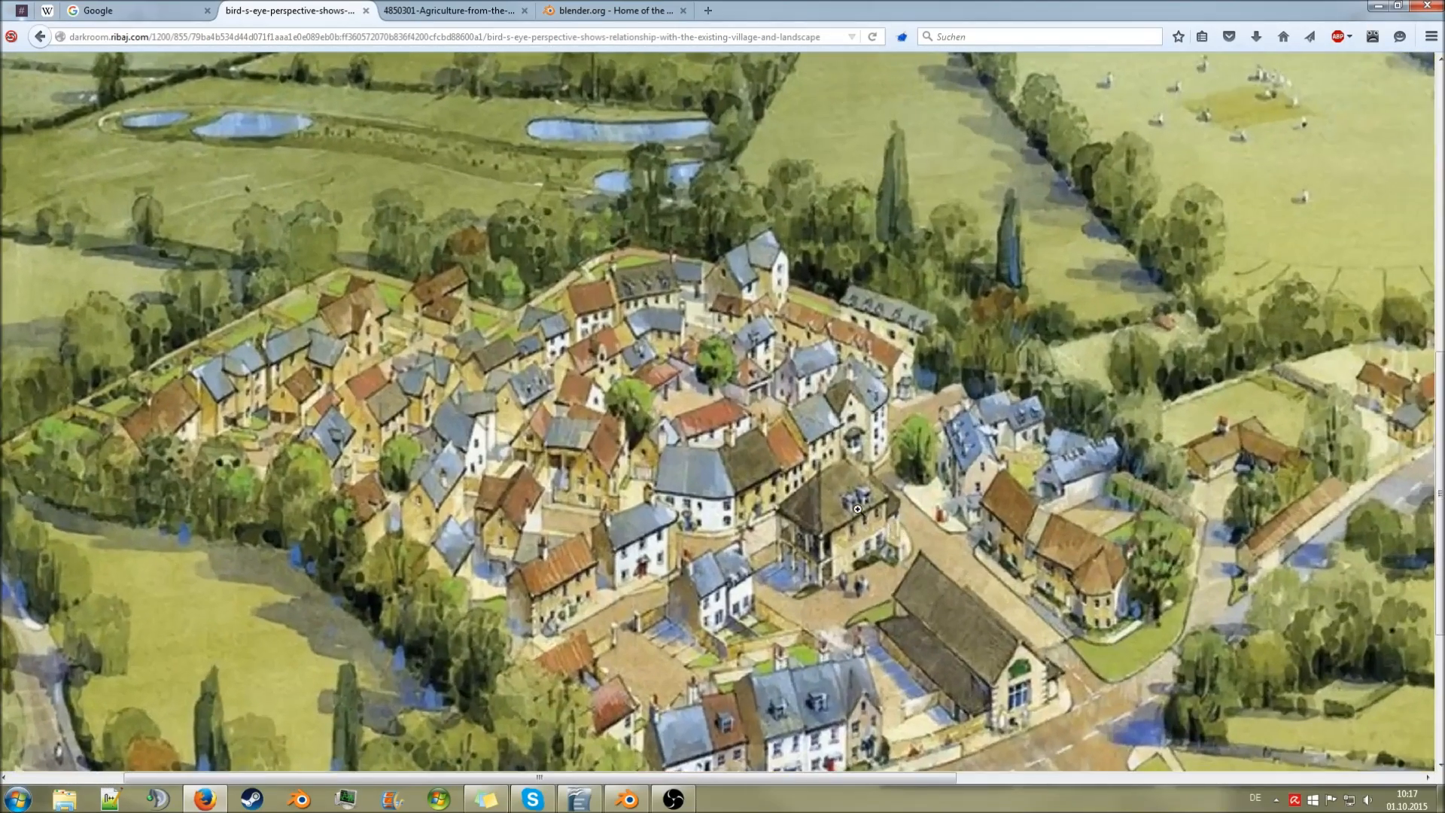
middle_click(858, 509)
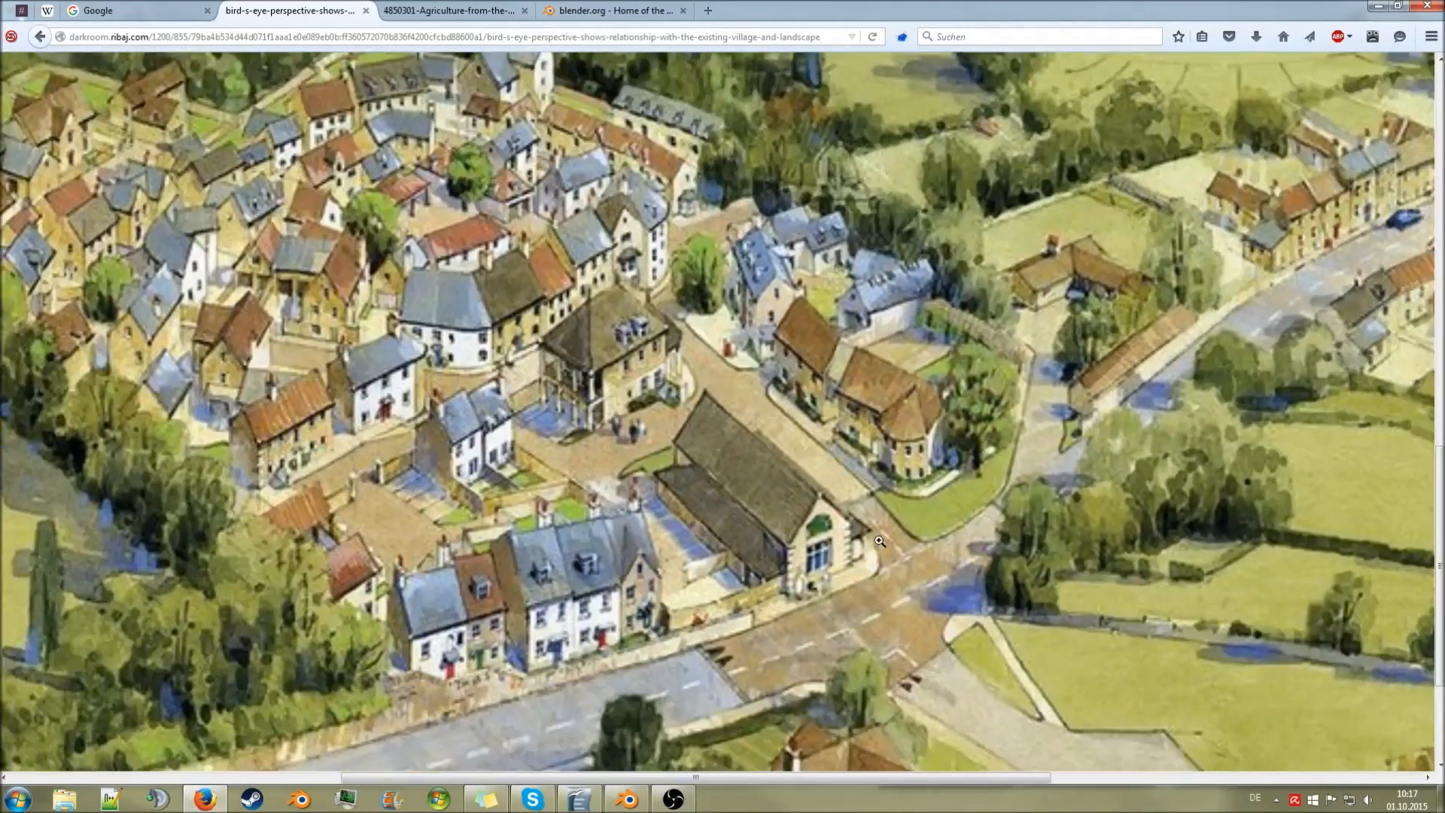
middle_click(877, 521)
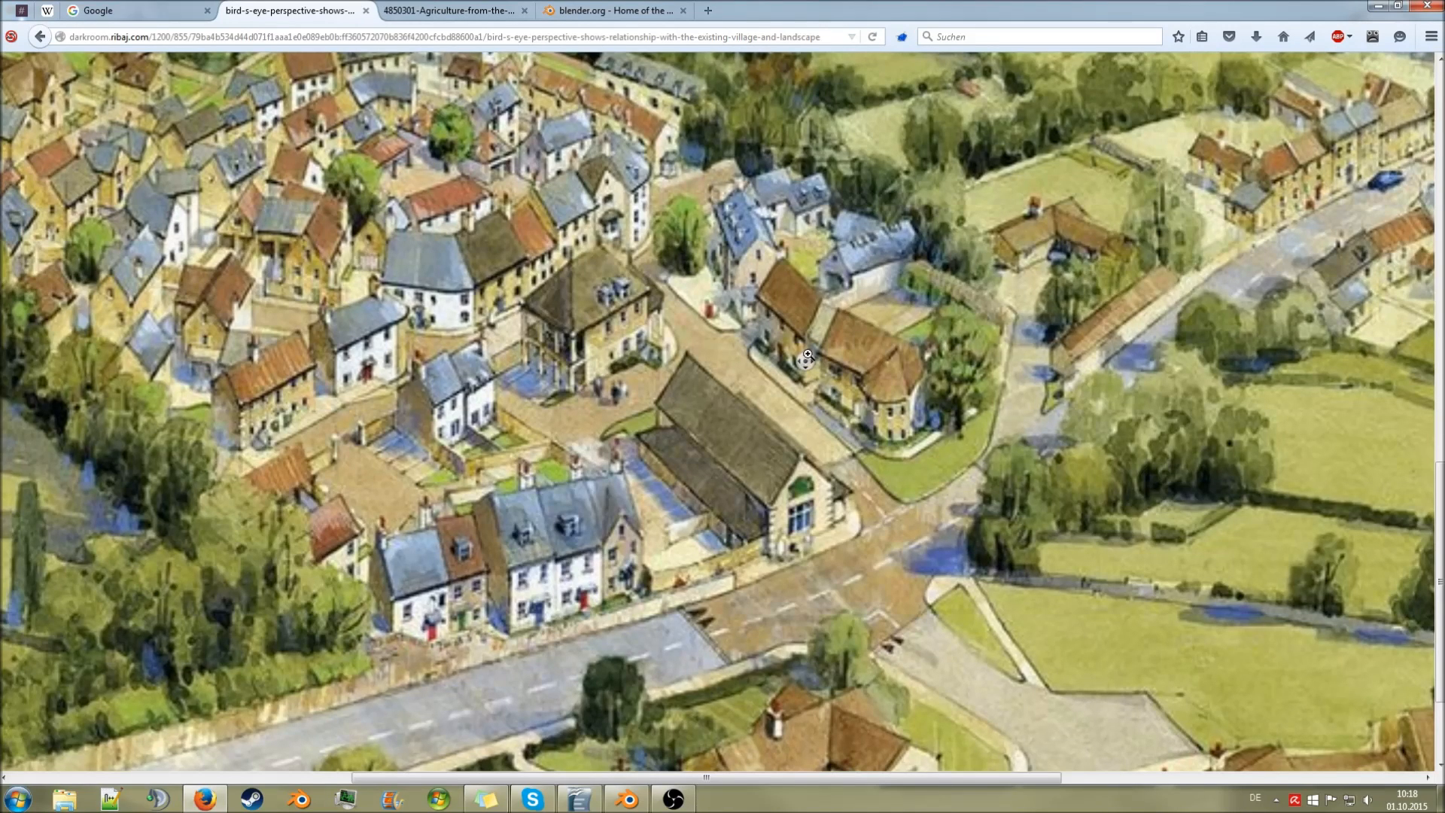
scroll(809, 344, up, 2)
- Switch to Blender and add a cube mesh at the centre of the grid
mouse_move(627, 798)
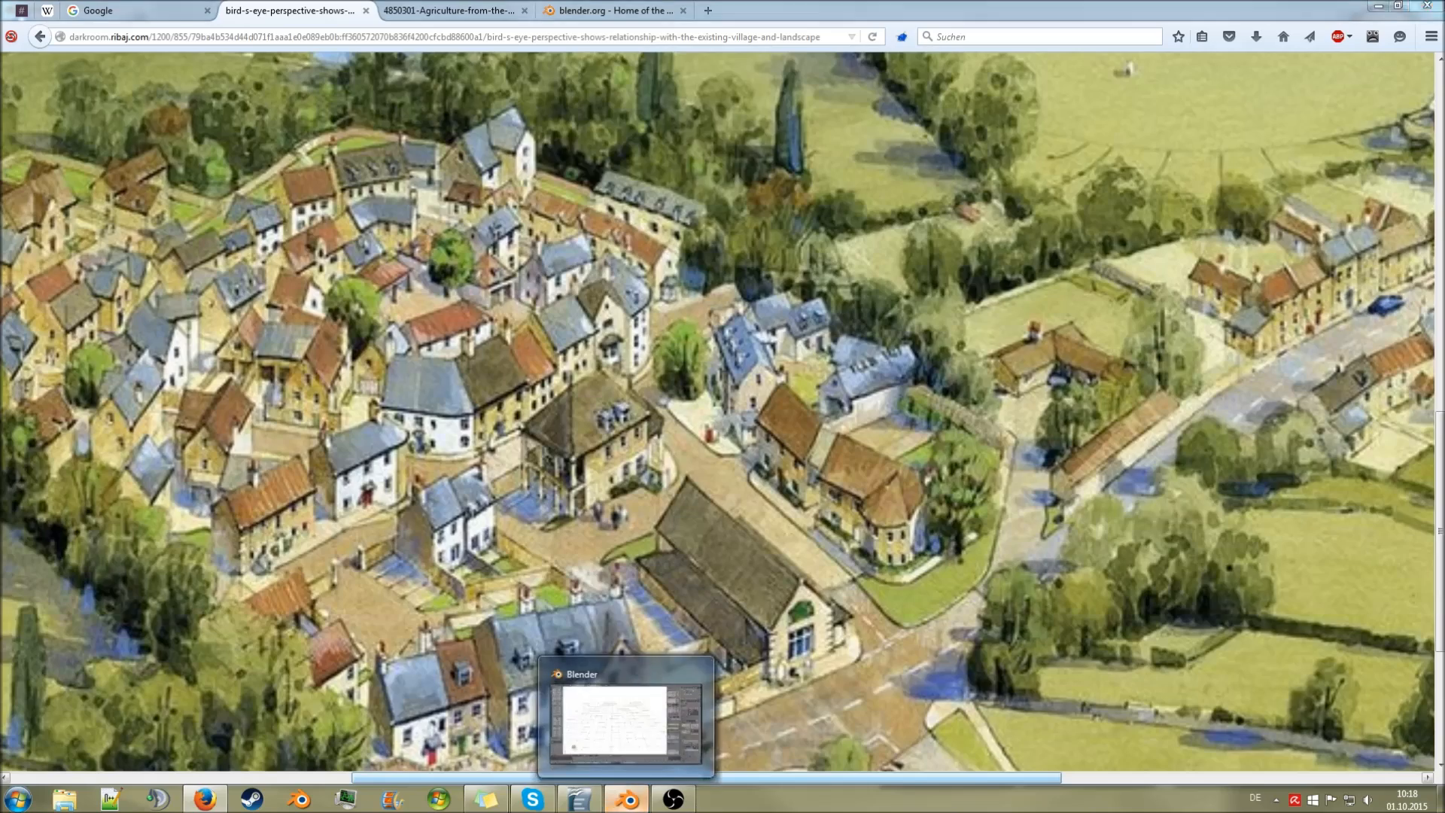
click(652, 764)
scroll(720, 569, down, 2)
scroll(721, 568, down, 4)
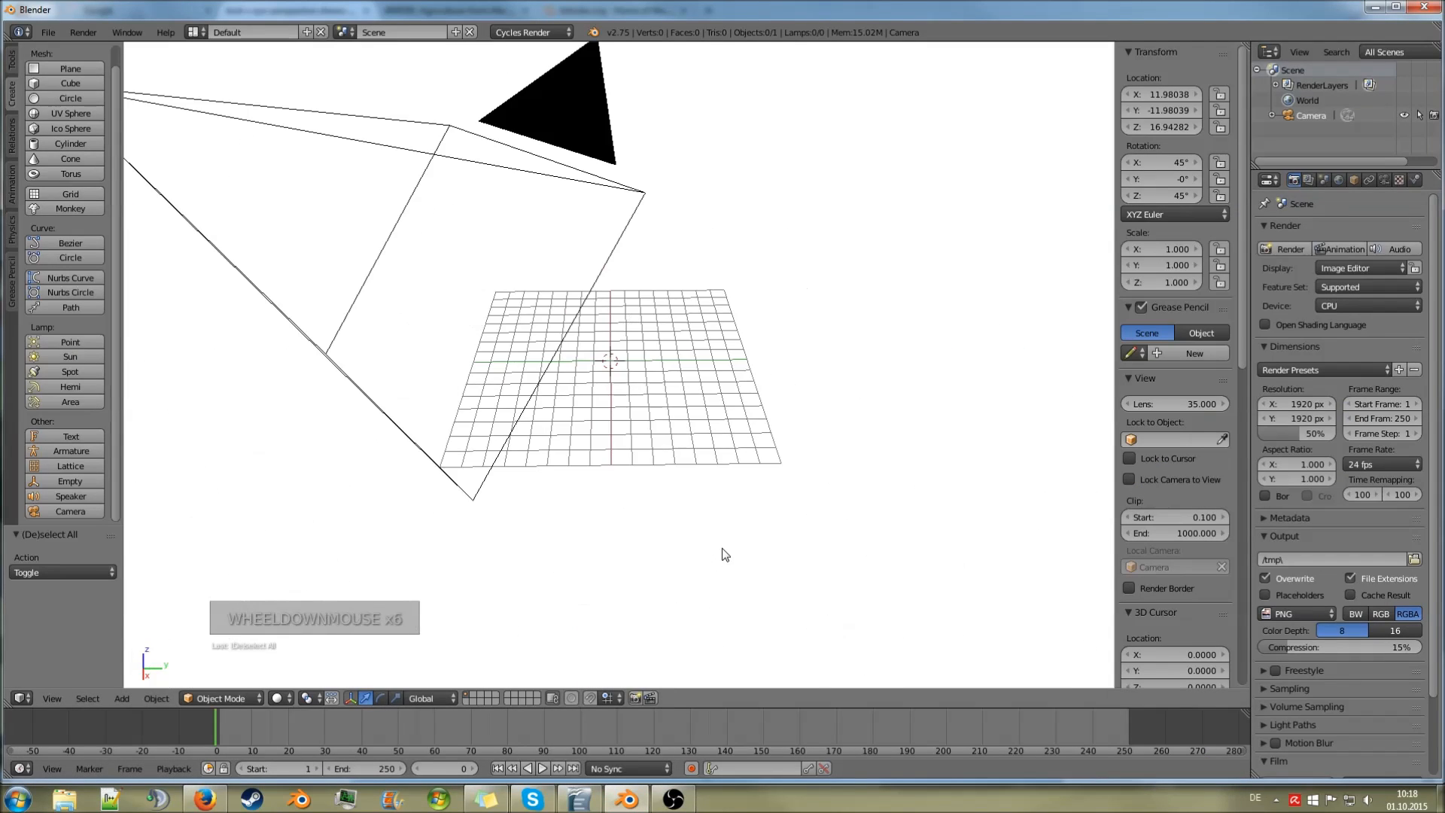
middle_drag(722, 555, 625, 536)
scroll(603, 387, up, 6)
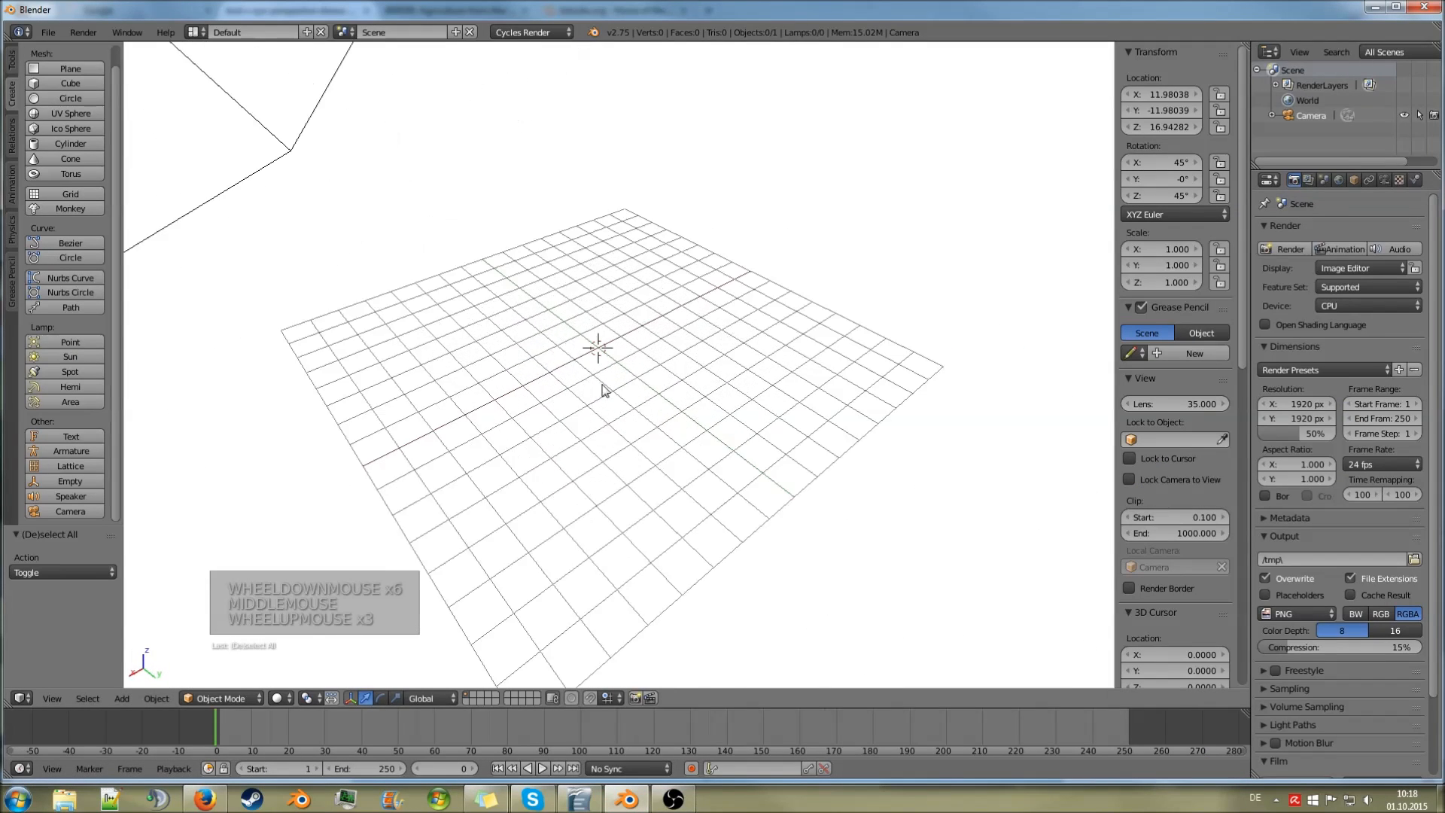
ctrl+scroll(613, 388, down, 1)
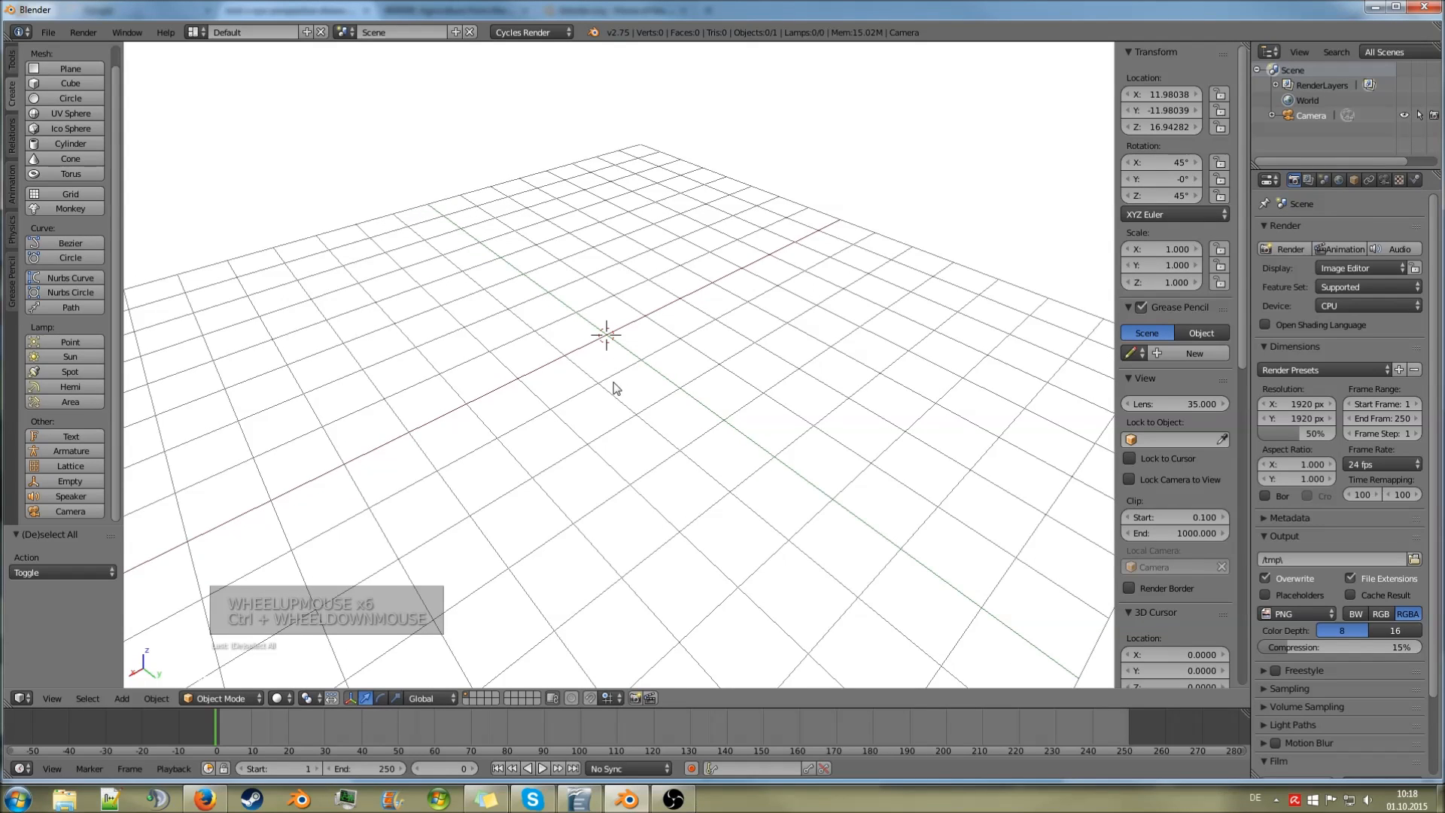
key(shift+a)
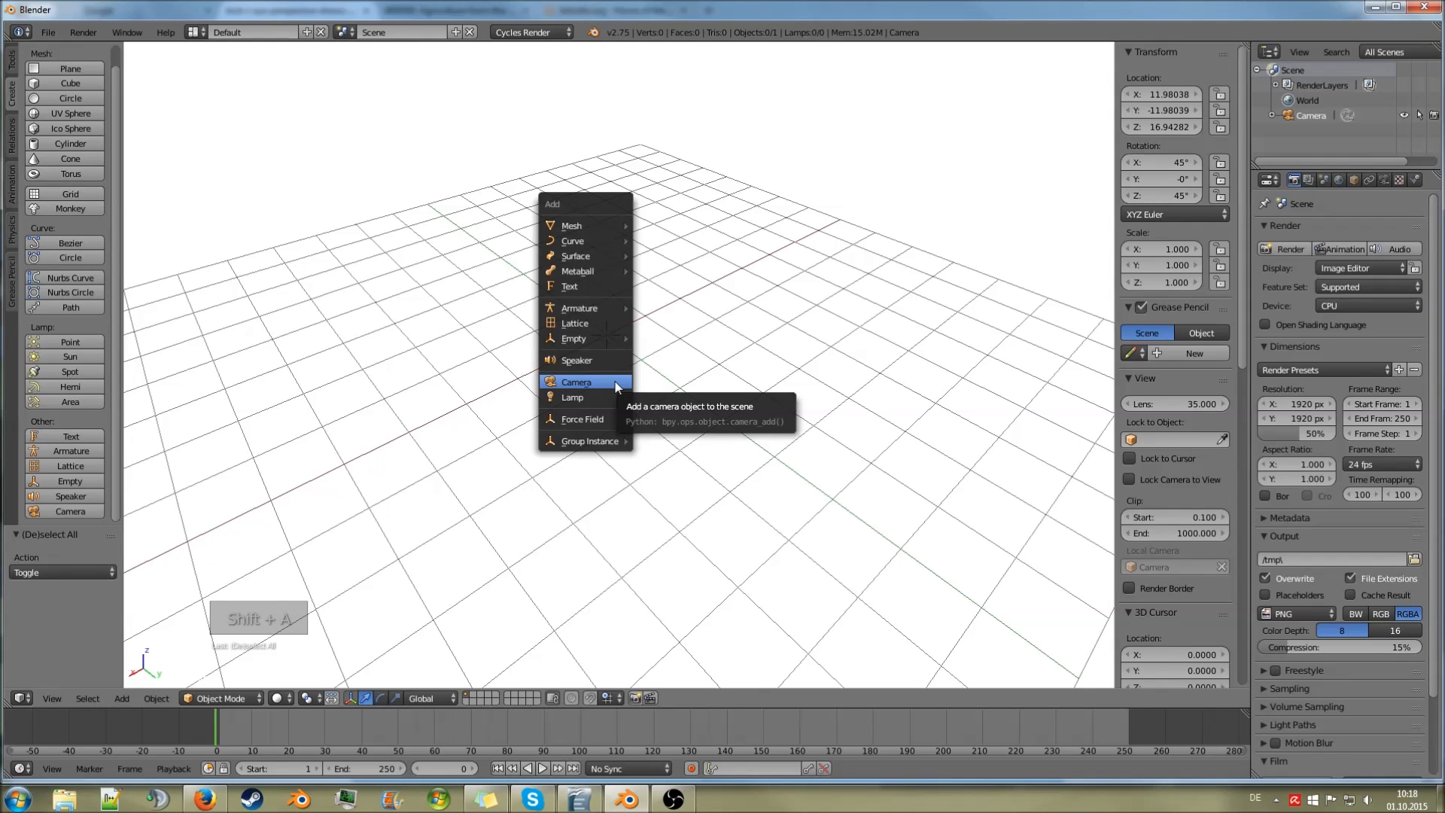
mouse_move(587, 227)
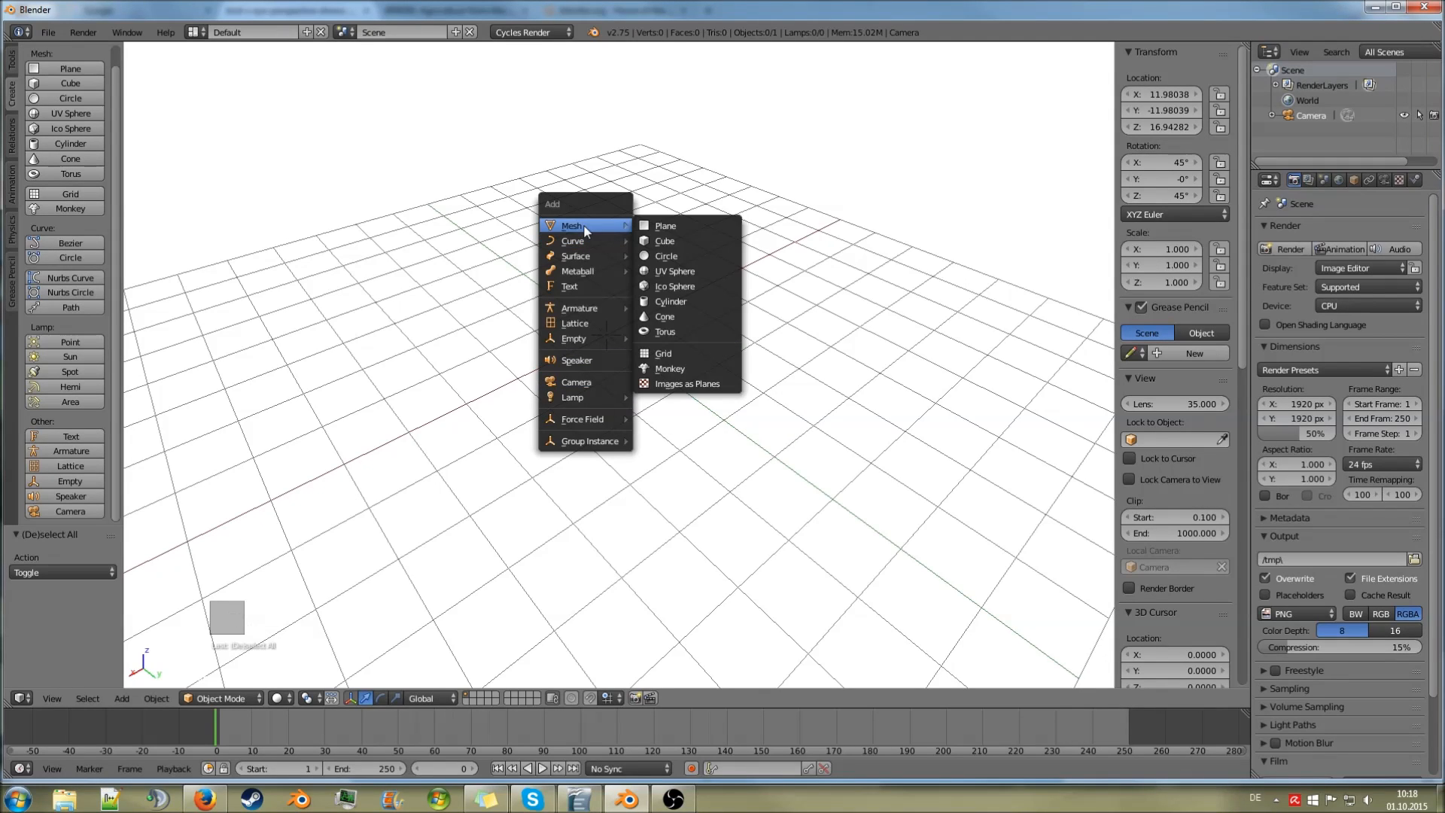
click(671, 240)
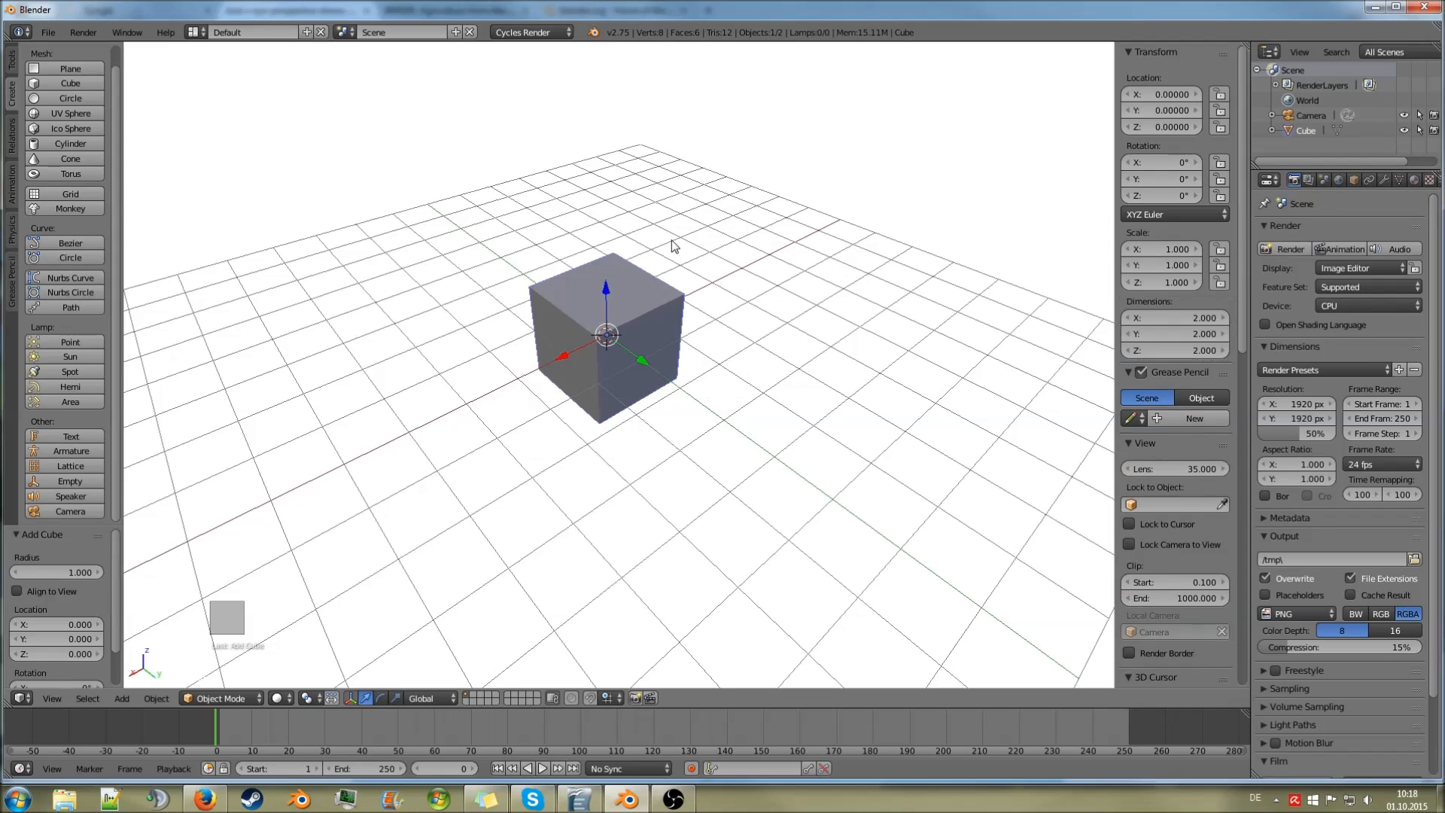
- Put the new cube into Edit Mode
middle_drag(639, 280, 673, 306)
scroll(768, 327, up, 2)
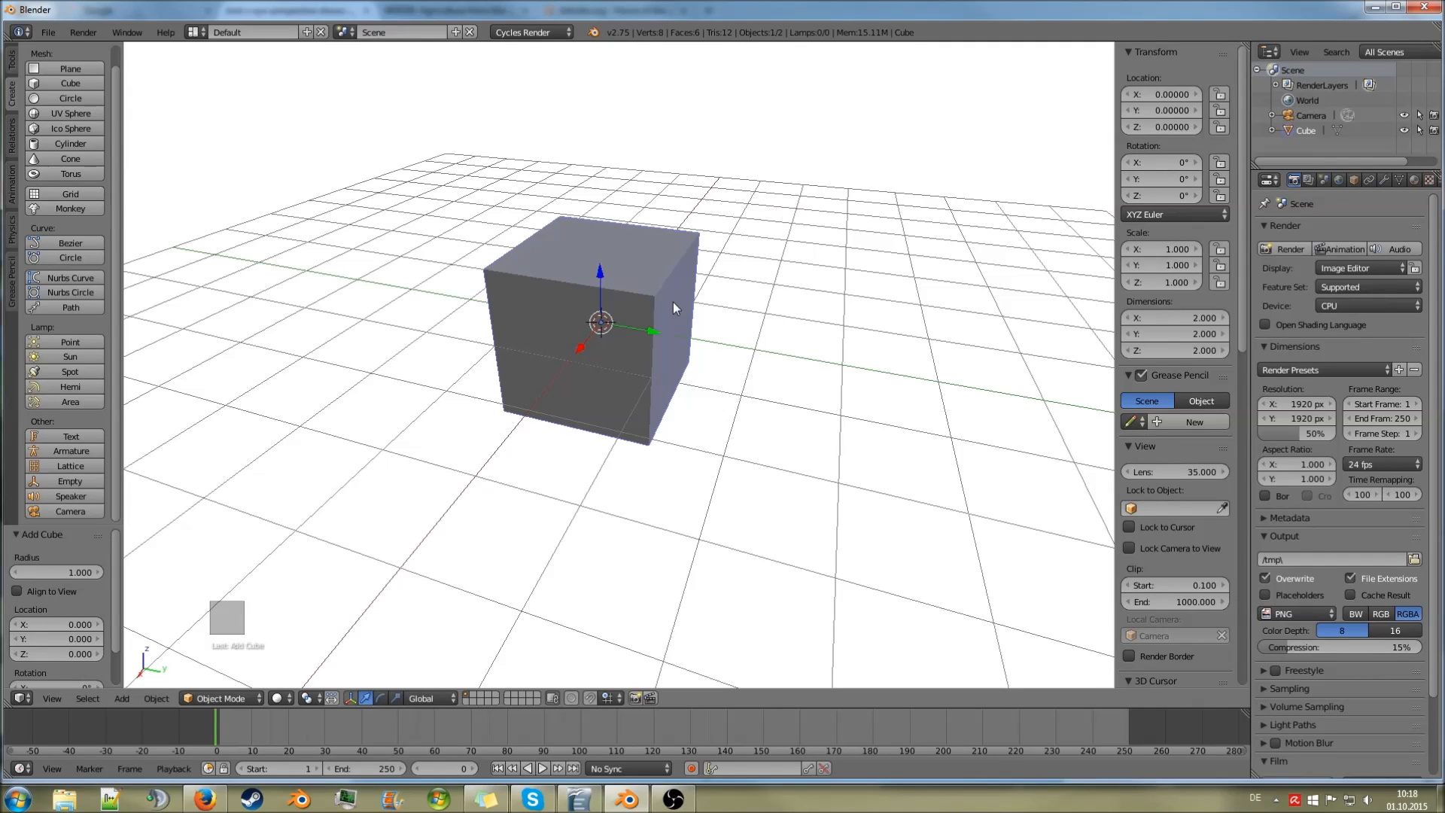
key(Tab)
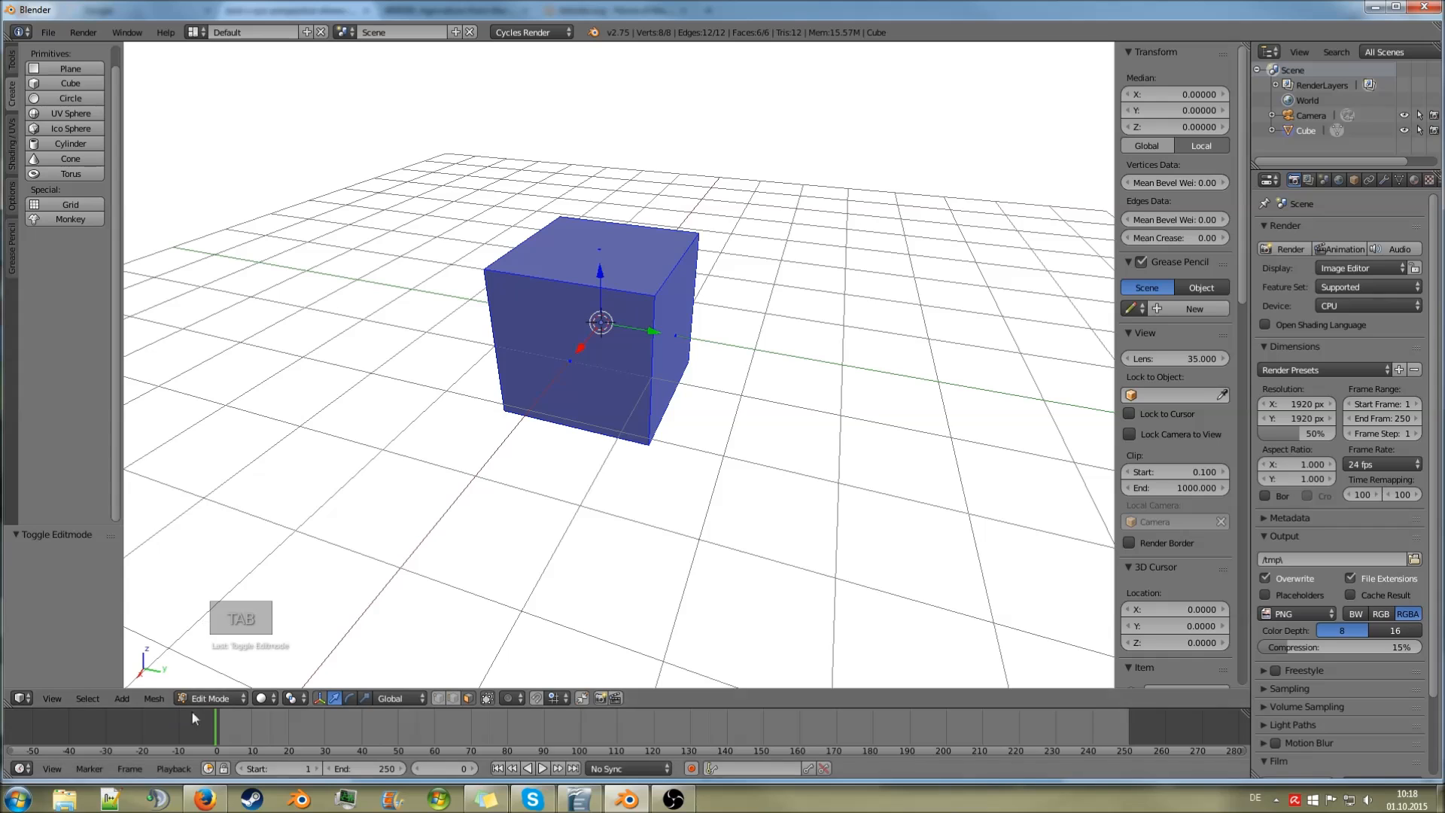
key(Tab)
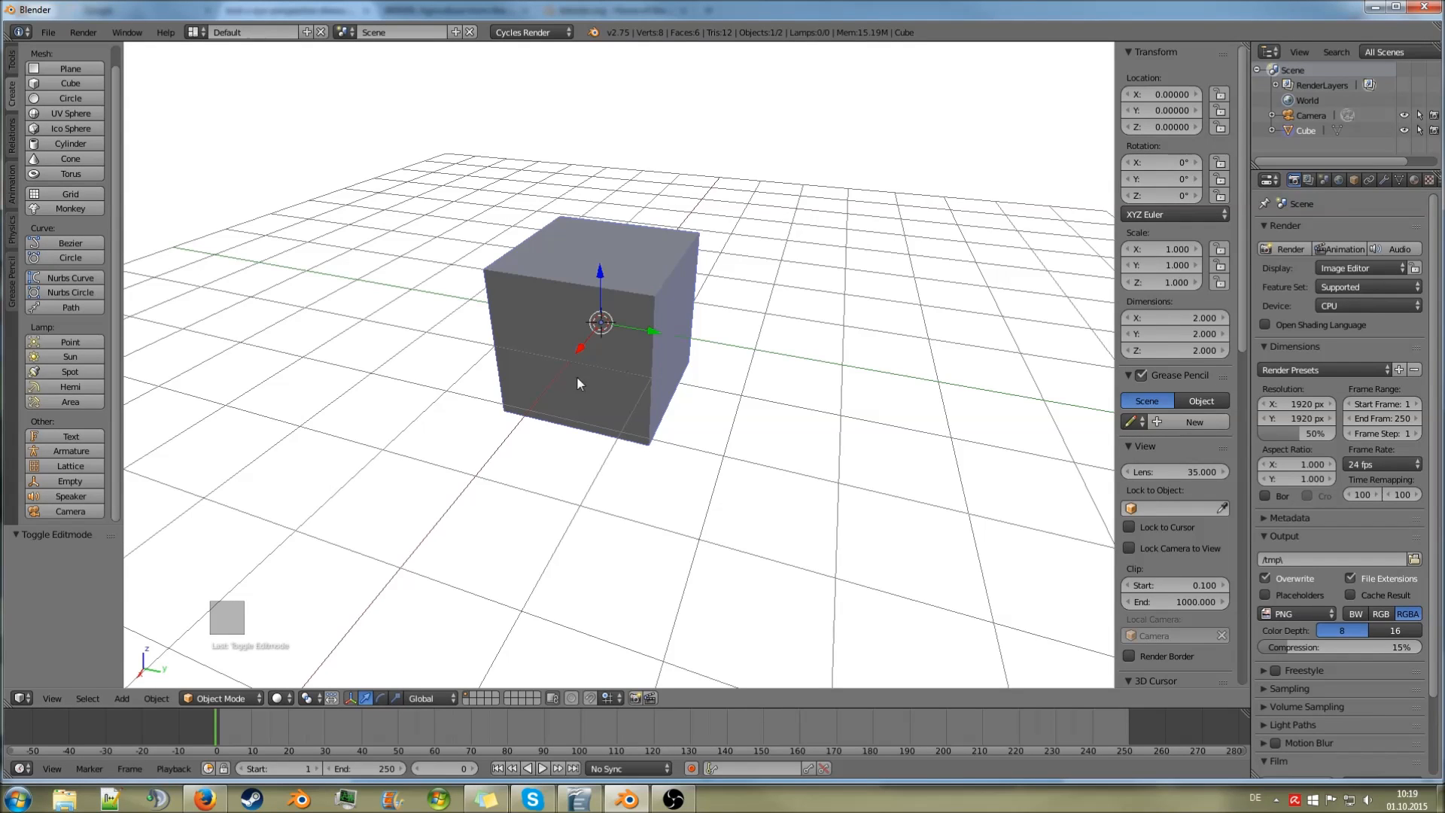
key(Tab)
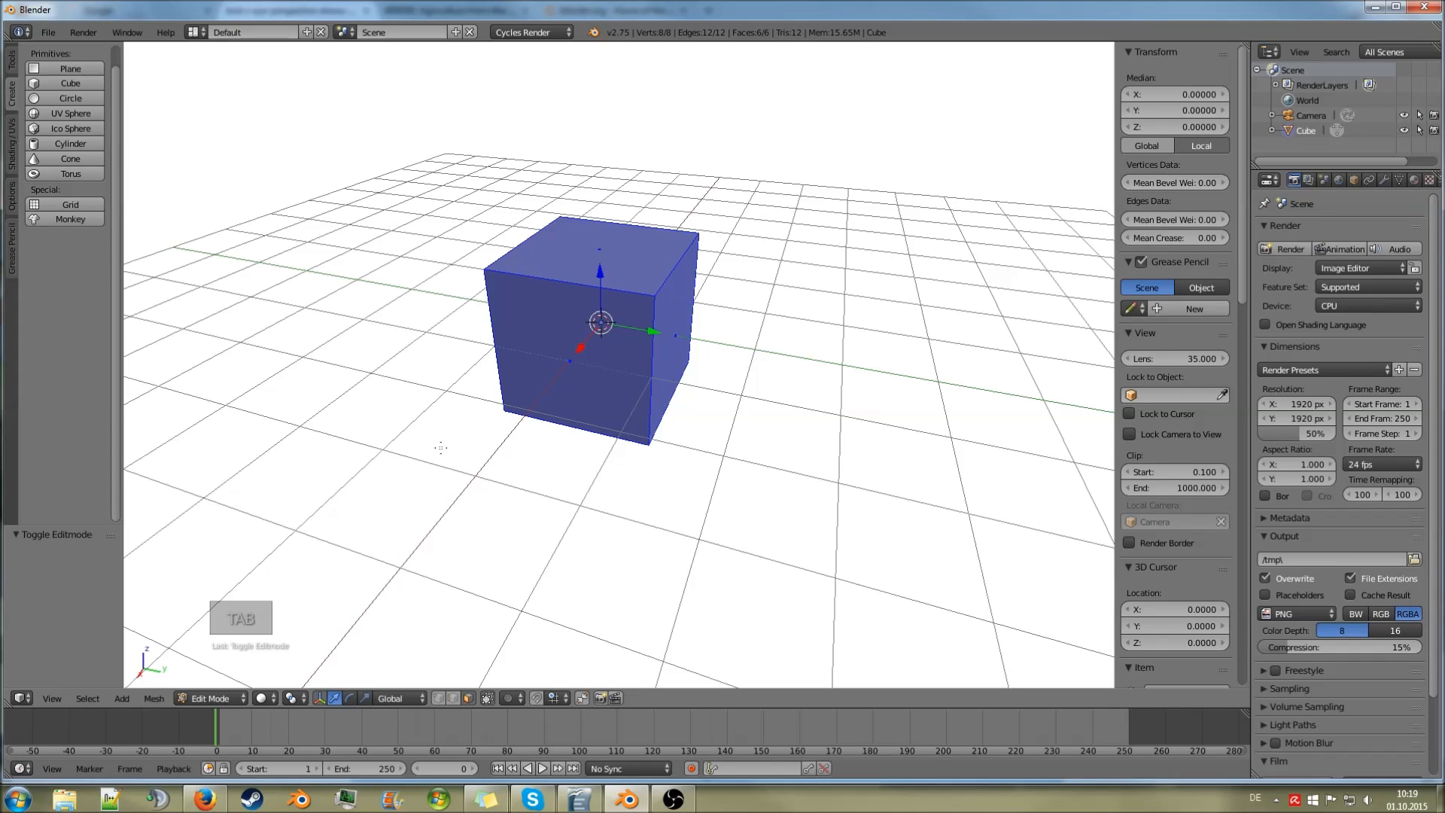
- Select the cube's side and top faces one after another, finishing with the face on the positive Y side
right_click(680, 332)
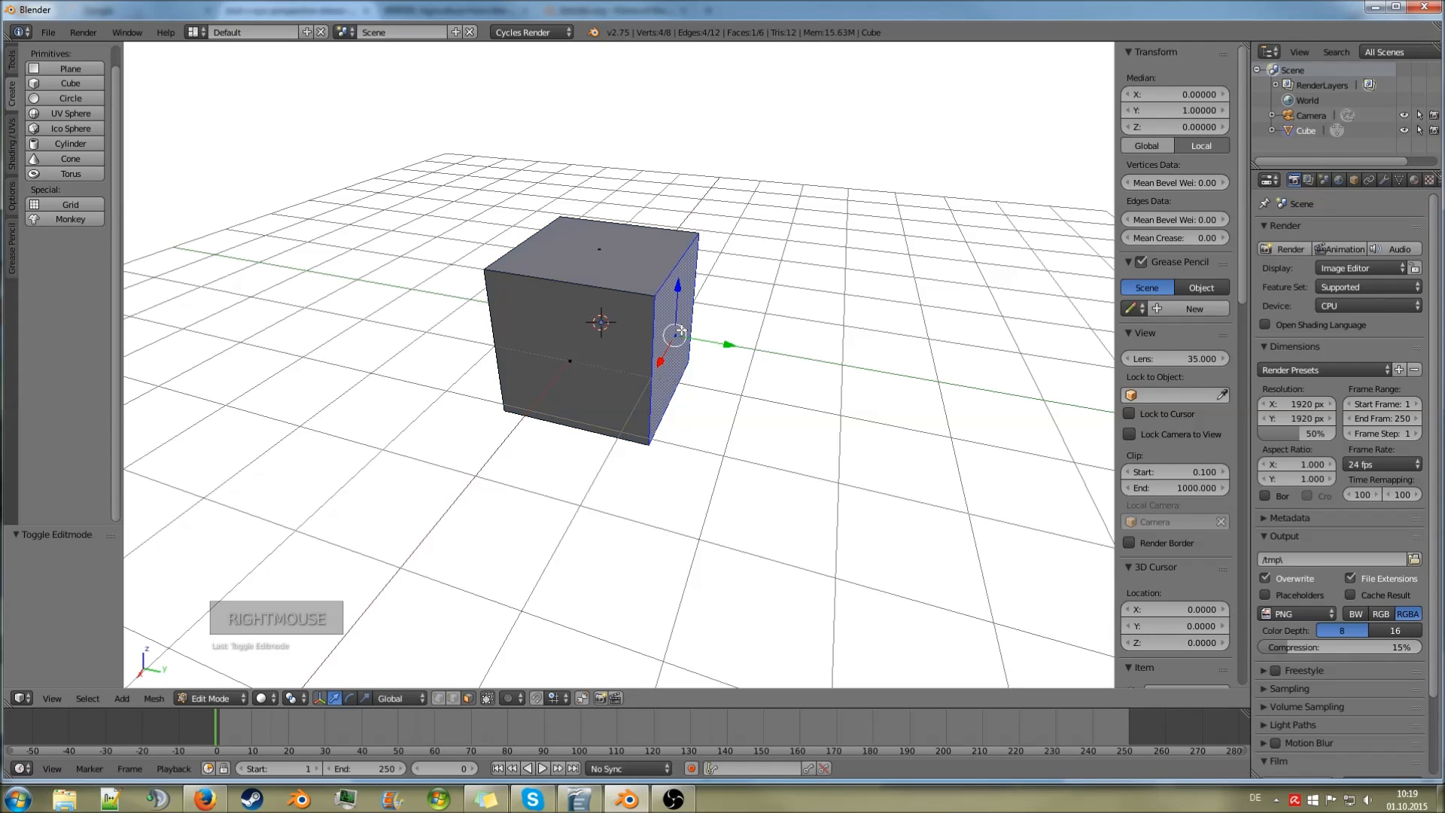
right_click(621, 336)
right_click(617, 279)
right_click(658, 319)
right_click(617, 348)
right_click(608, 281)
right_click(621, 282)
right_click(638, 325)
middle_drag(637, 325, 570, 315)
right_click(653, 286)
right_click(666, 277)
right_click(570, 315)
right_click(568, 336)
middle_drag(560, 366, 626, 384)
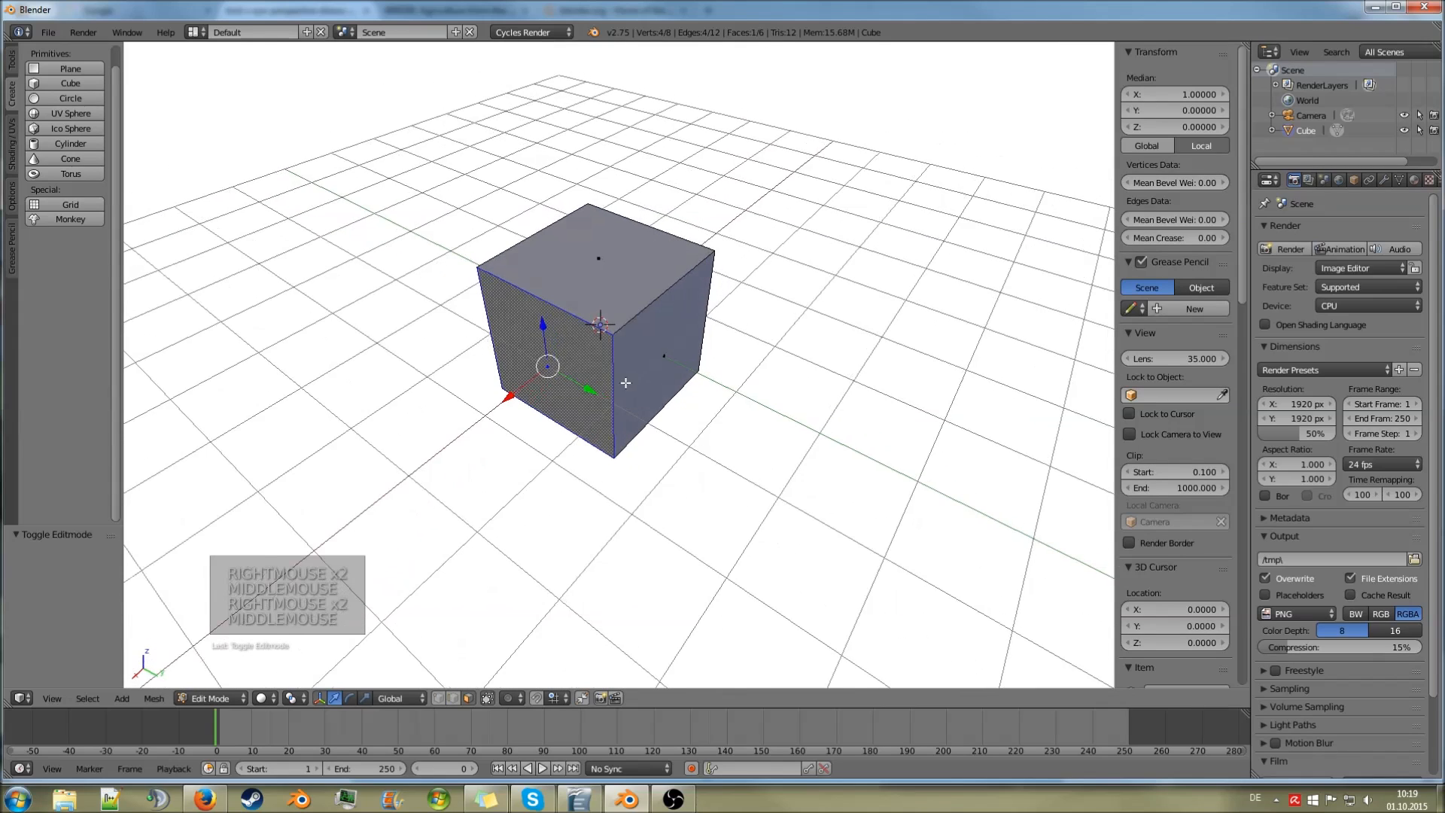
right_click(659, 345)
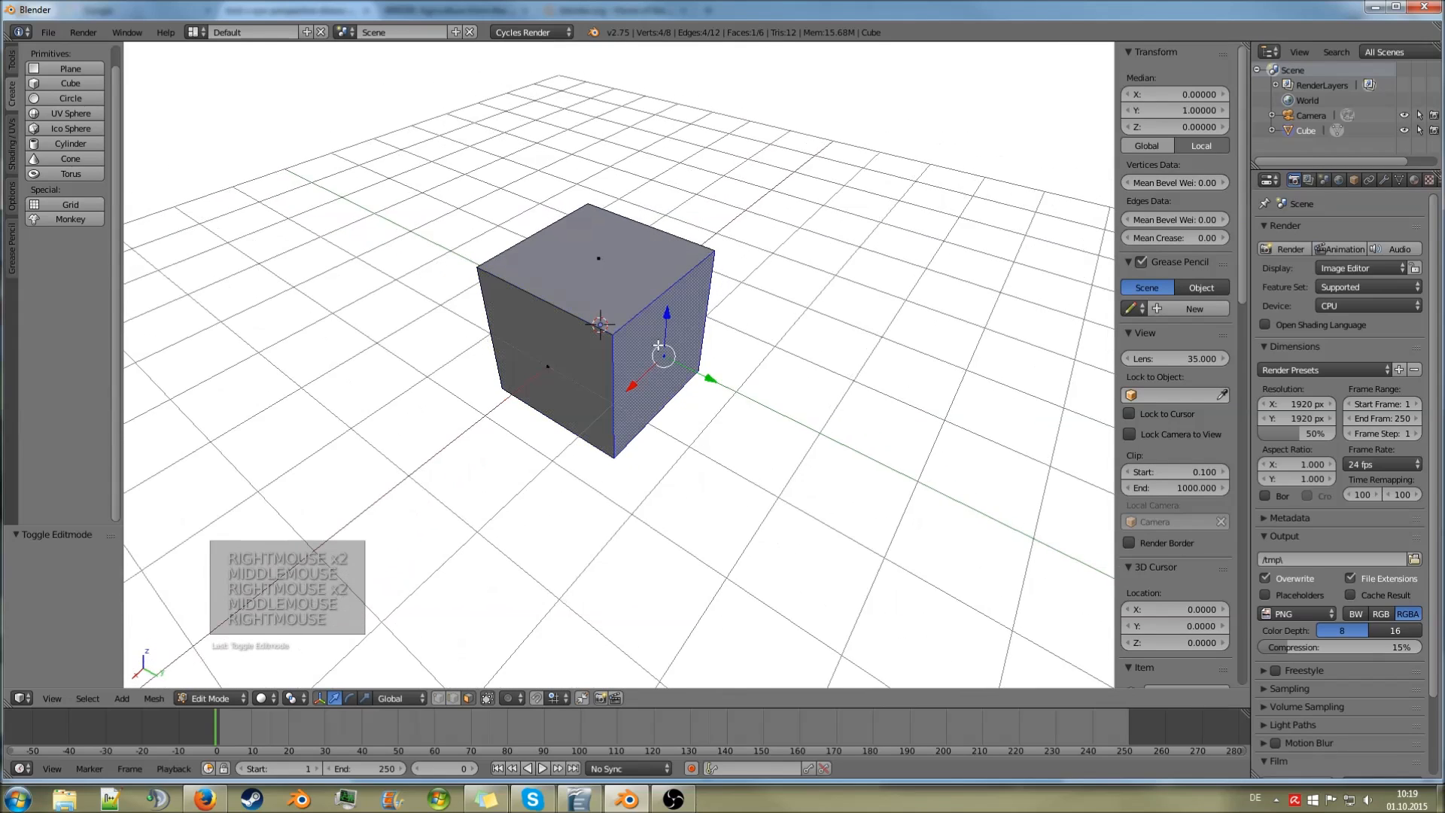
- Change to edge selection and select several of the cube's edges one at a time
click(455, 698)
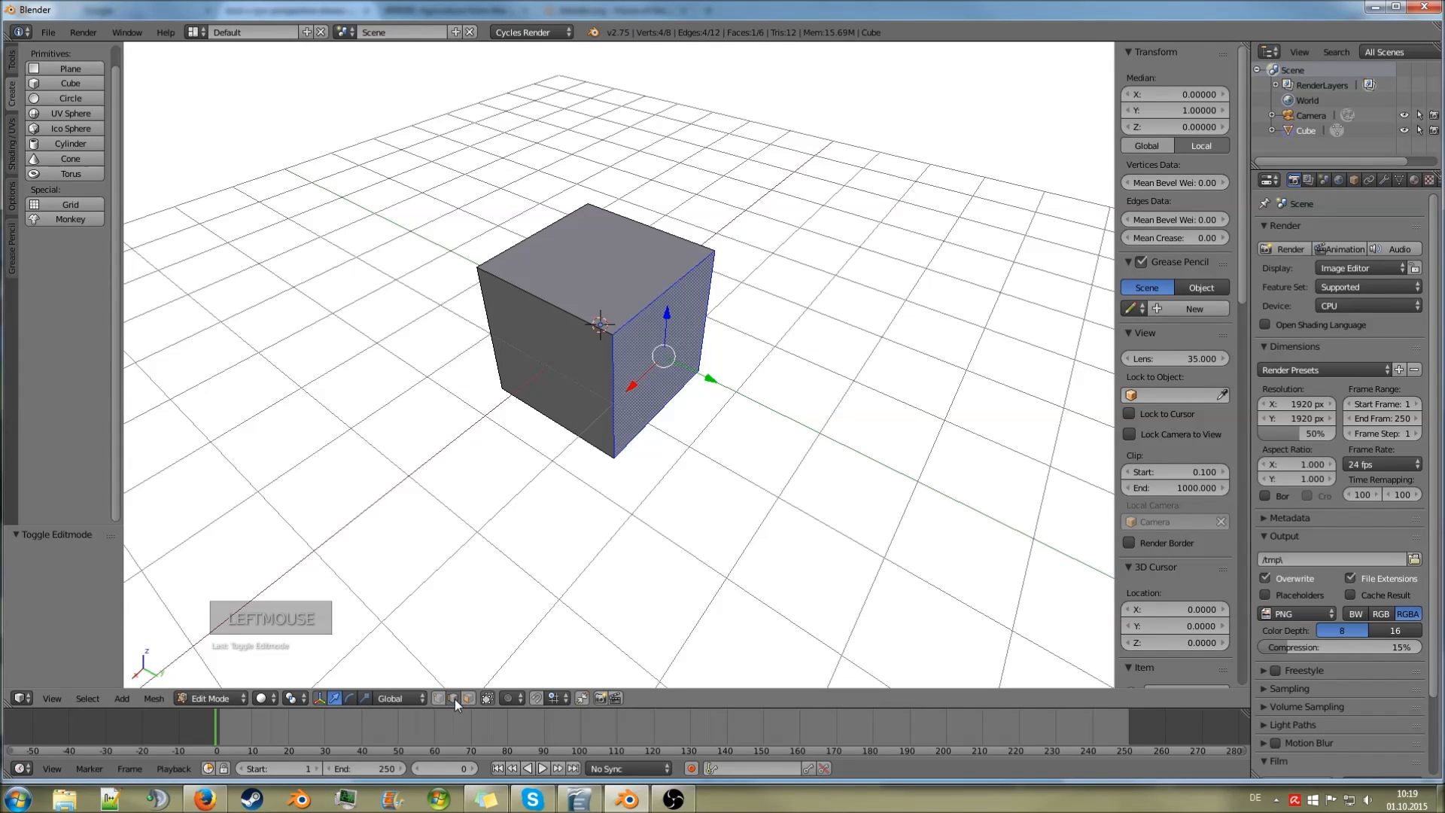
right_click(553, 294)
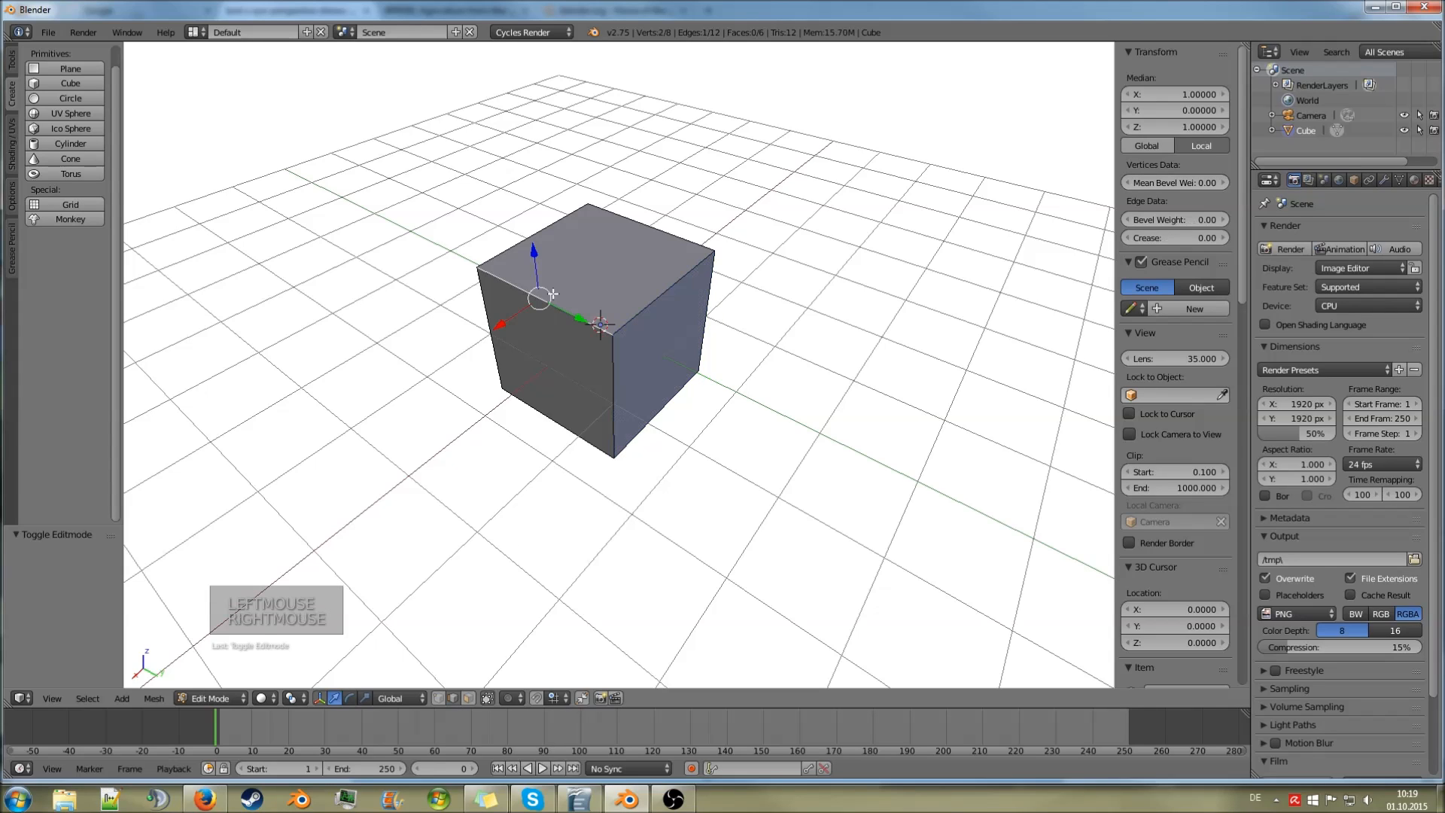
right_click(602, 382)
right_click(662, 297)
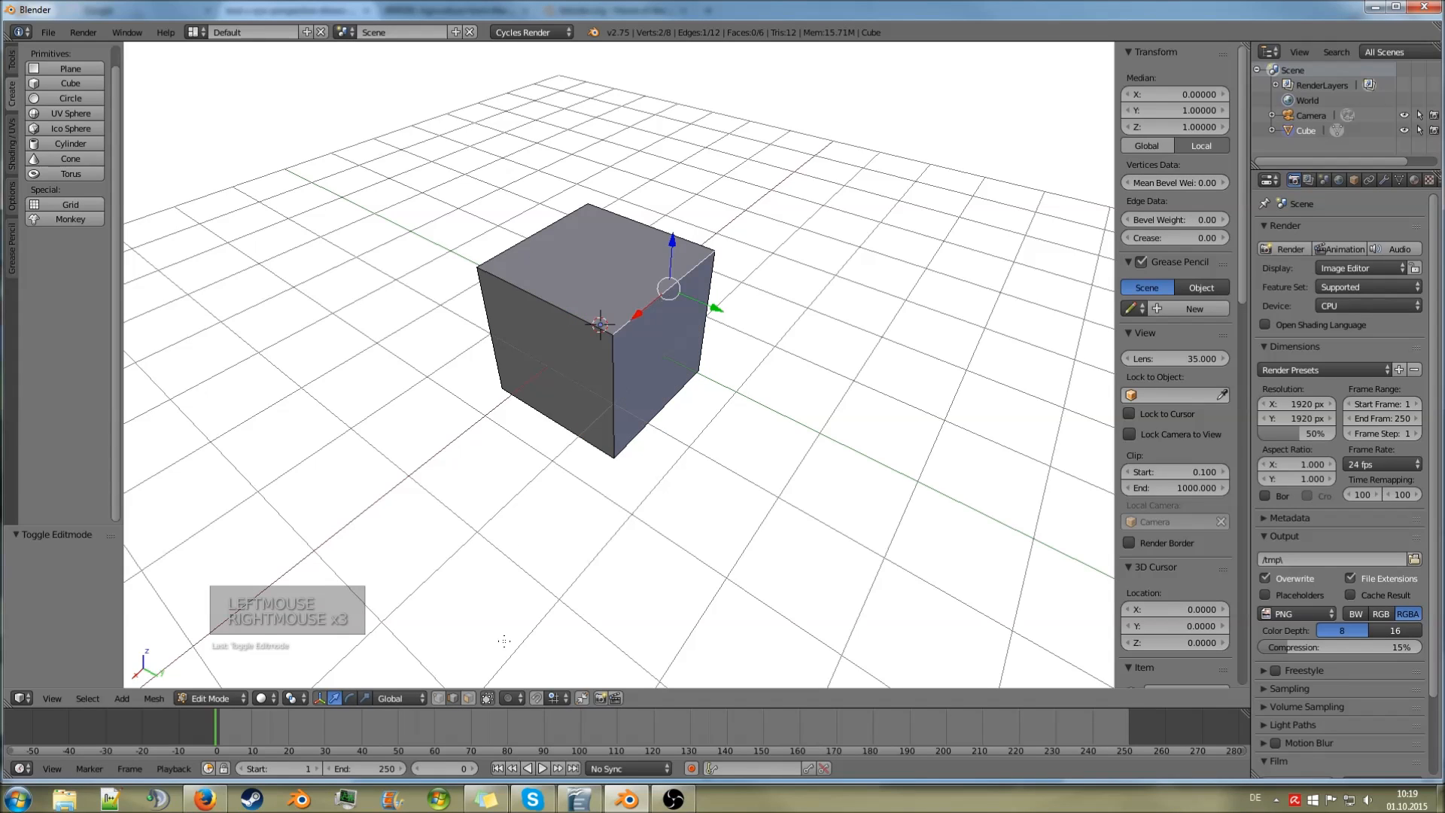
- Change to vertex selection and select the cube's visible corner vertices one after another
click(437, 700)
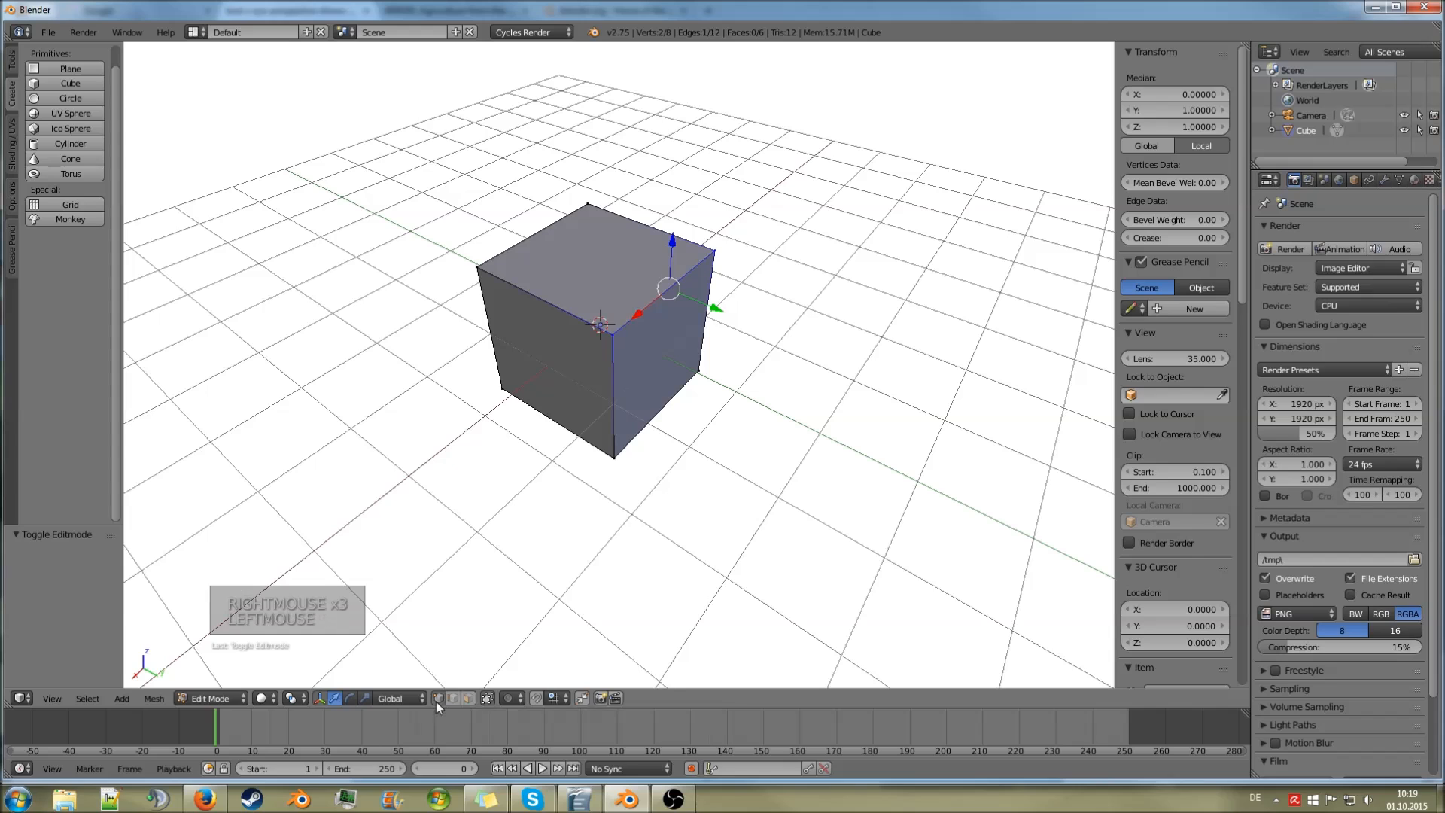
right_click(613, 329)
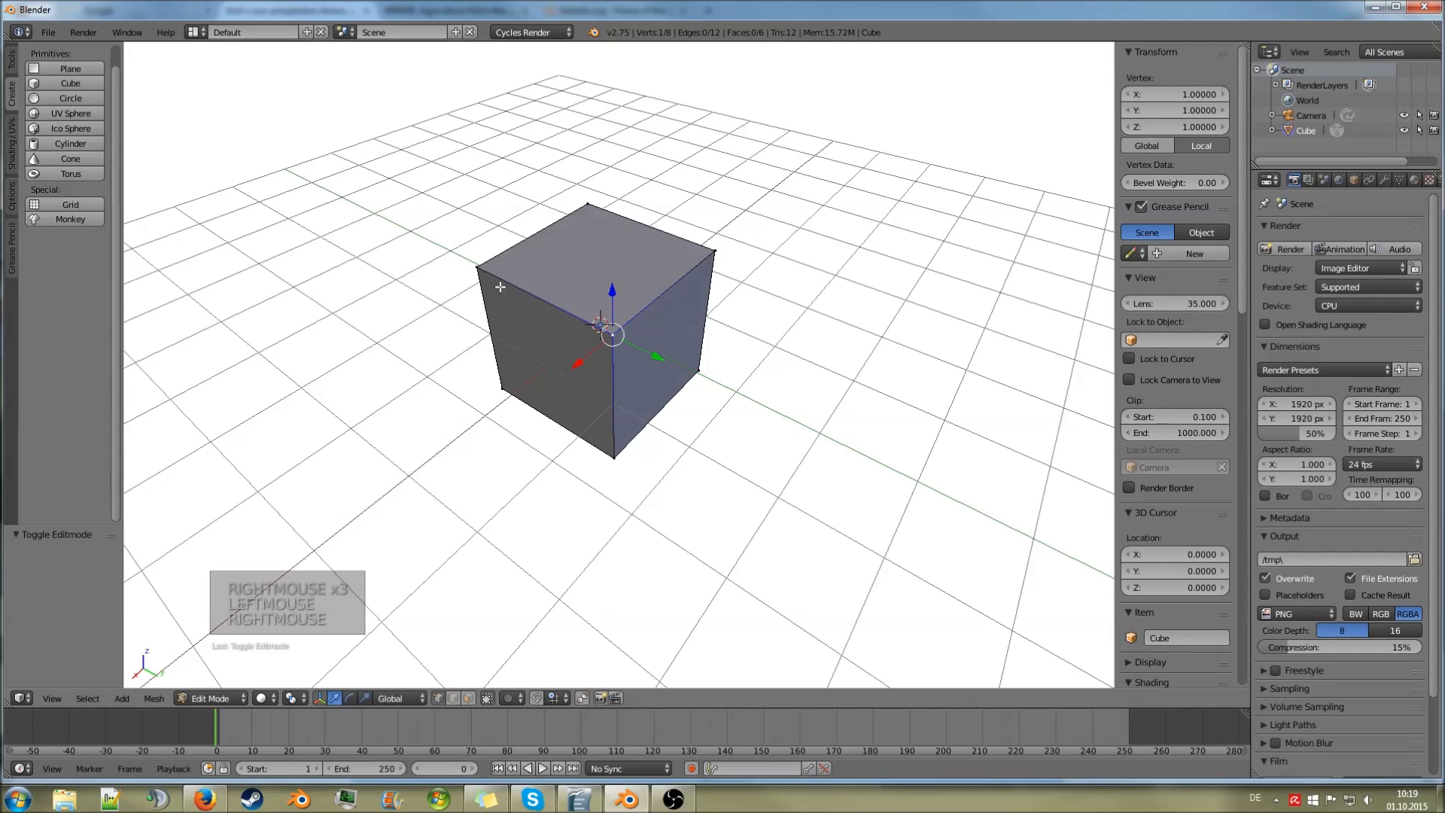
right_click(479, 267)
right_click(588, 197)
right_click(712, 249)
right_click(614, 330)
right_click(615, 452)
right_click(708, 368)
right_click(712, 255)
right_click(611, 352)
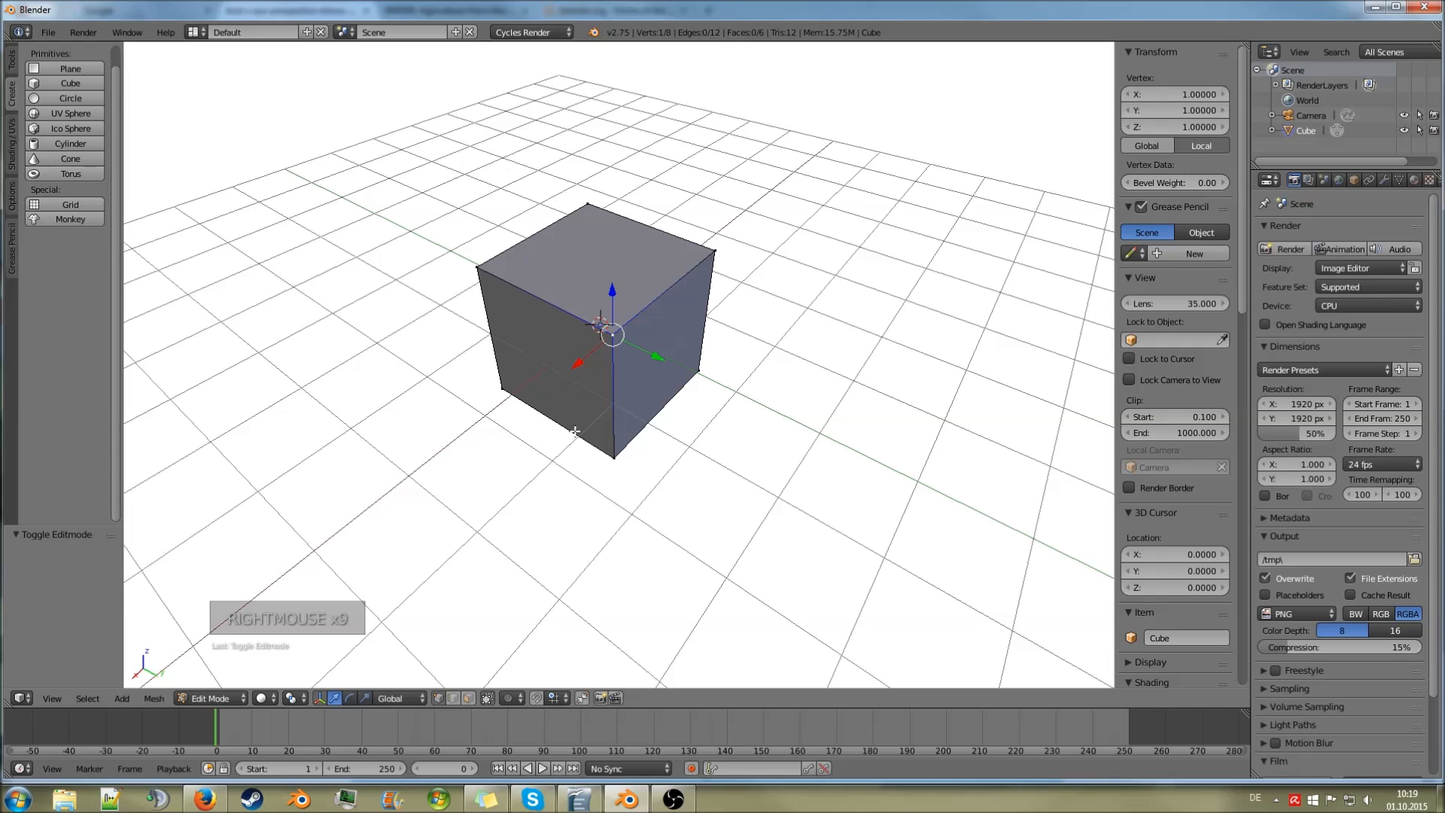
- Return to face selection and move the cube's positive Y face outward along Y by about 1.56
click(467, 699)
right_click(648, 392)
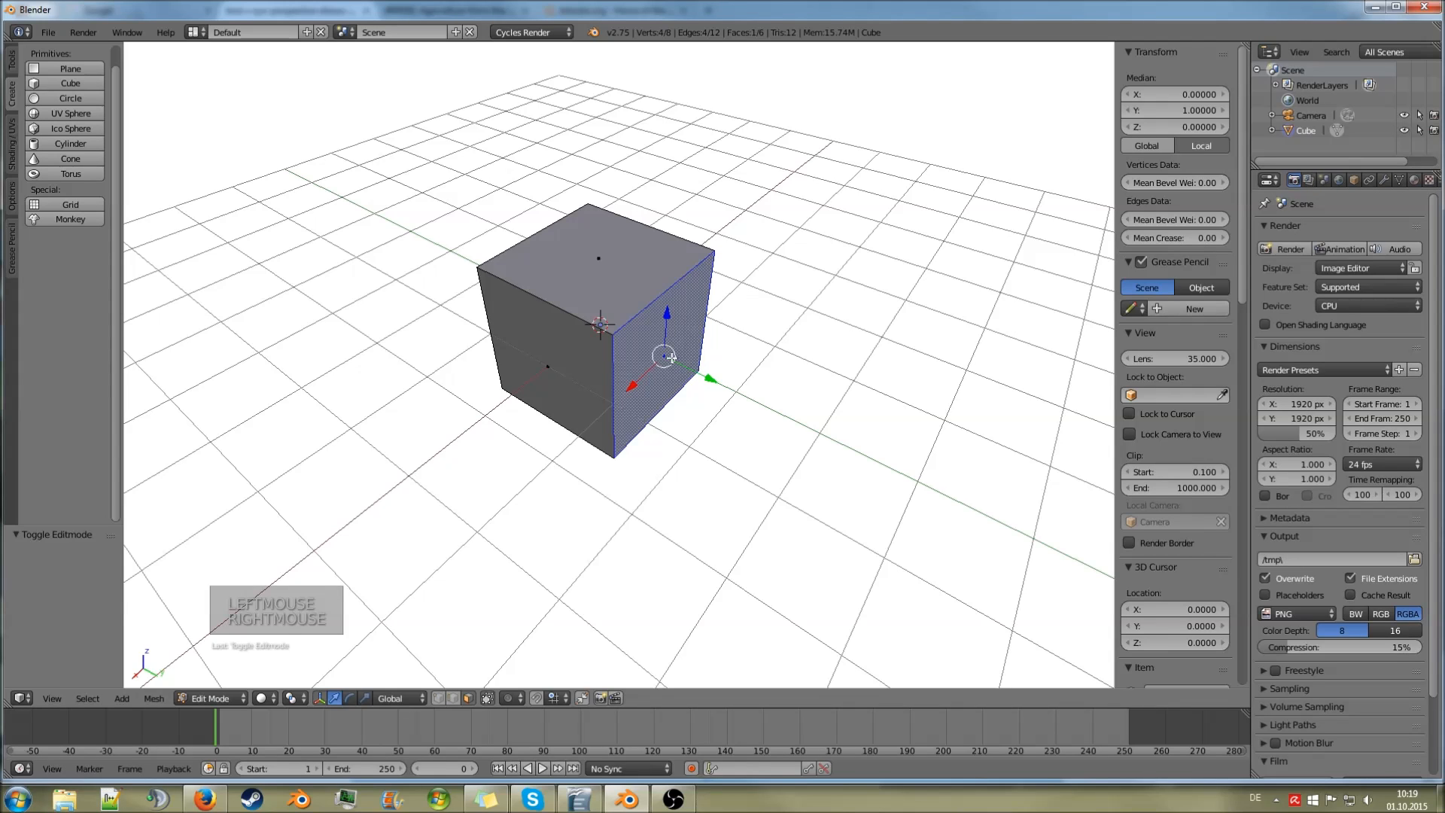
drag(700, 374, 816, 438)
middle_drag(816, 438, 786, 424)
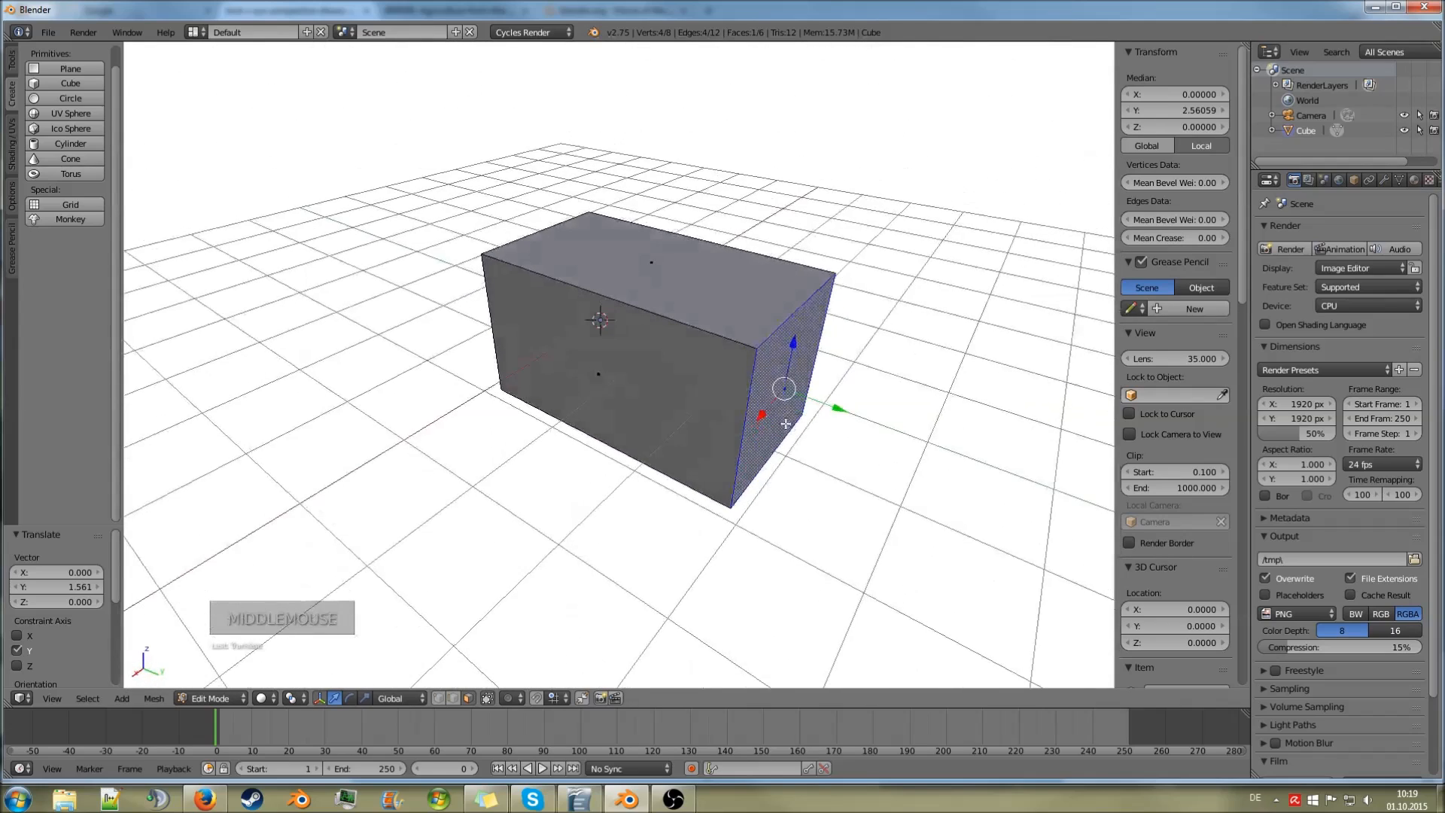
- Raise the block's top face along Z by about 0.53
scroll(740, 340, up, 1)
right_click(703, 254)
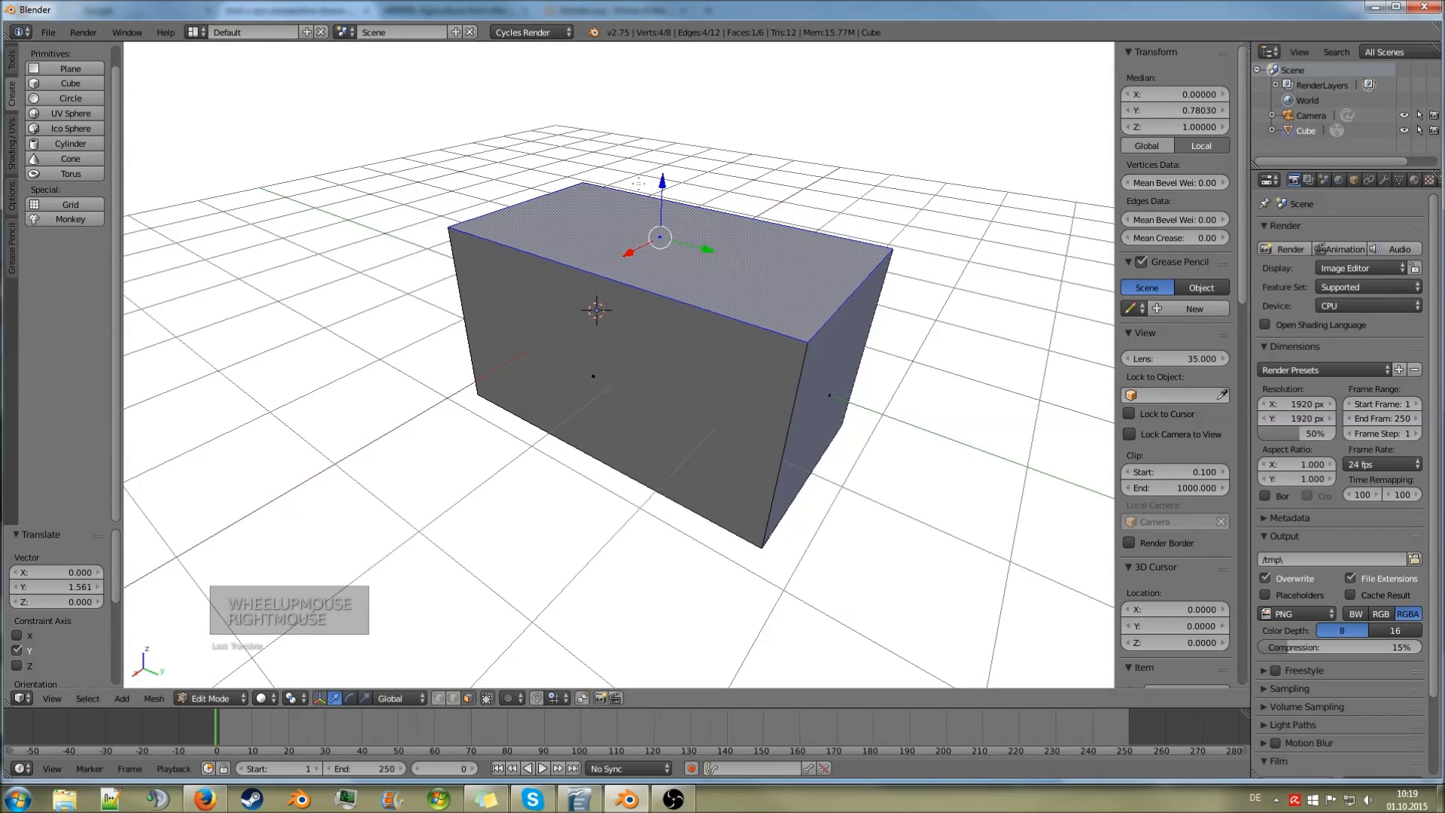
drag(664, 187, 662, 130)
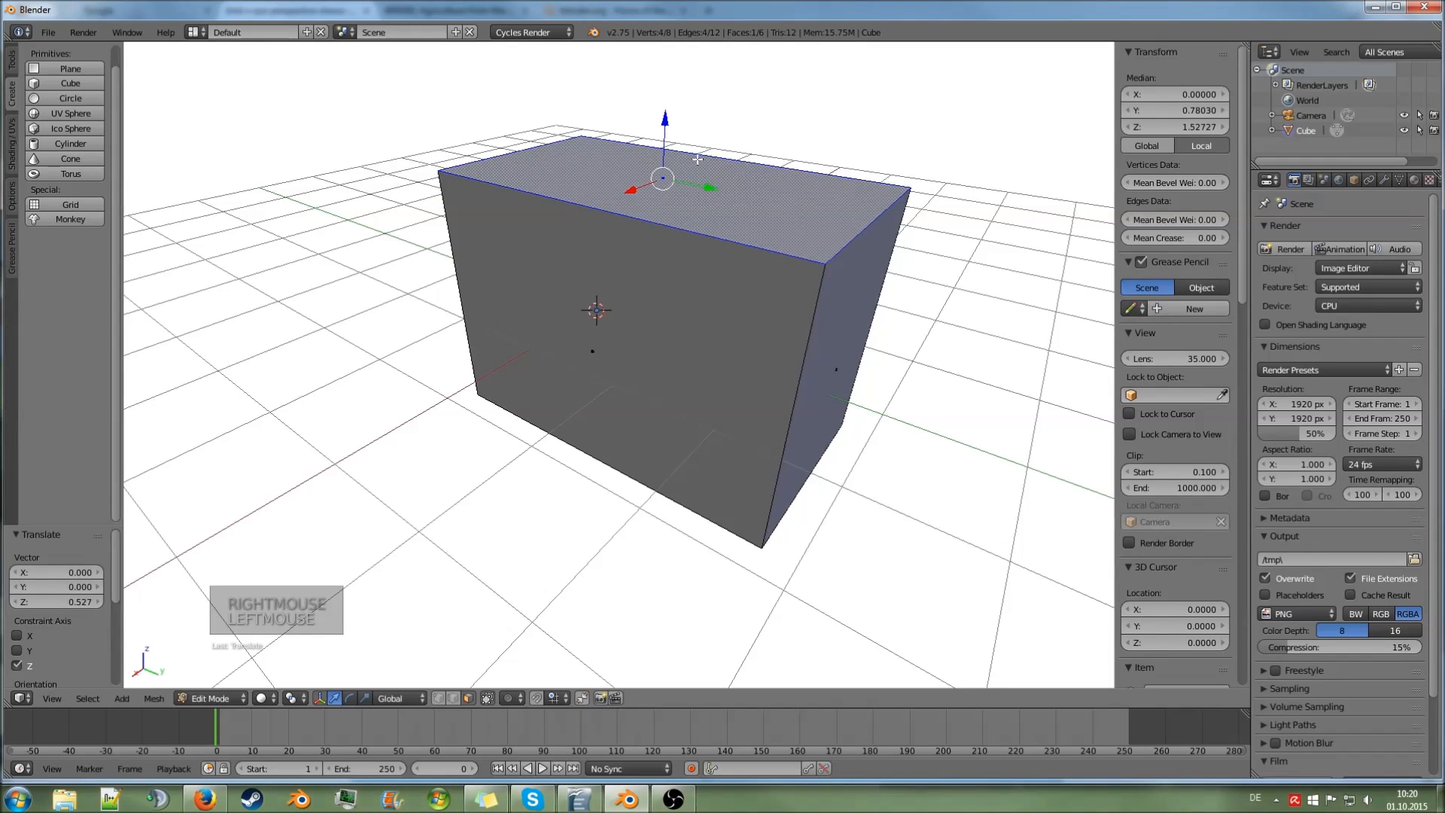
scroll(654, 204, down, 3)
middle_drag(654, 204, 752, 233)
- Check the village illustration in Firefox and, back in Blender, move the block's long positive X face inward along X by about 0.33
click(199, 805)
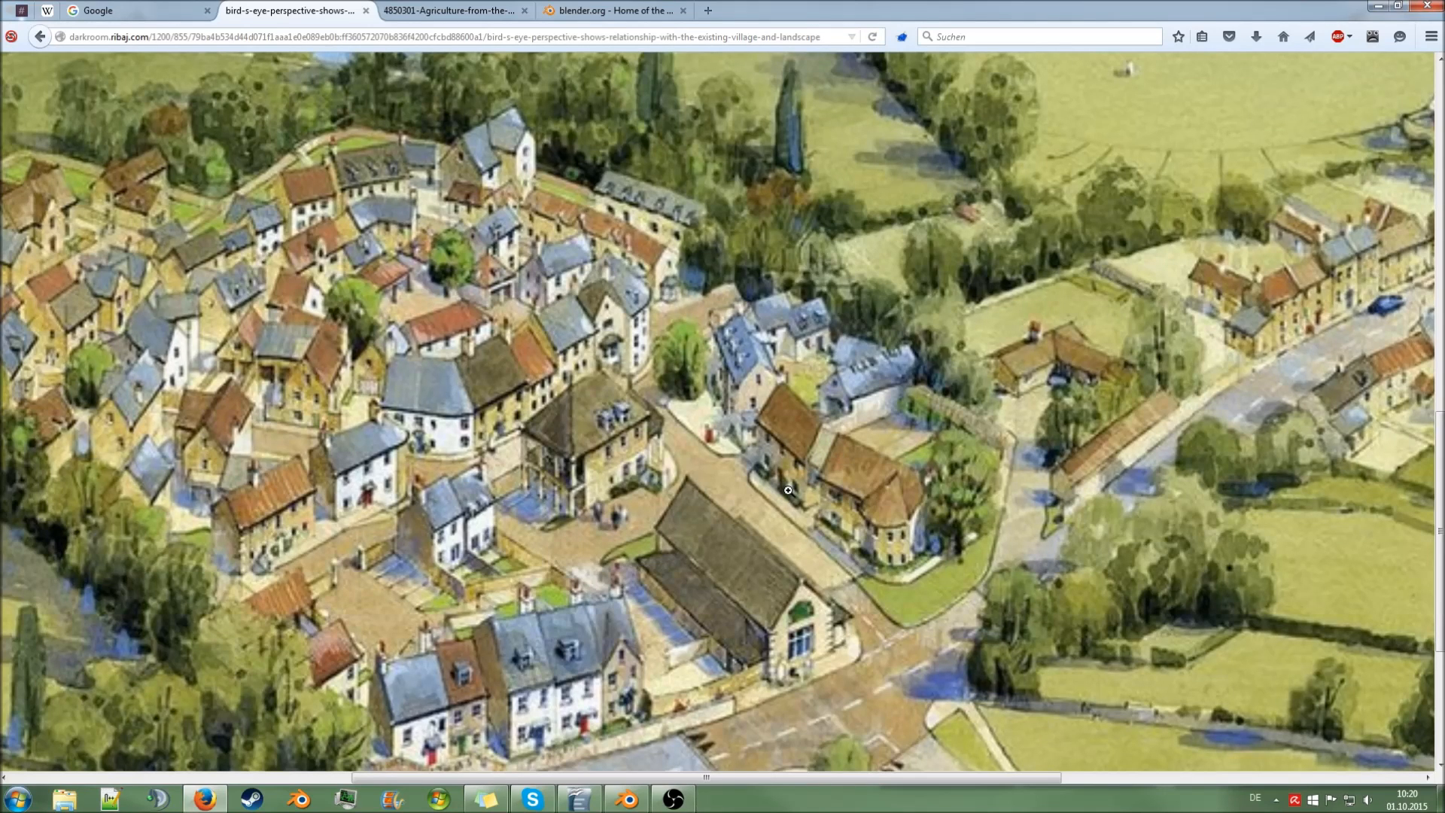
click(624, 801)
right_click(666, 376)
middle_drag(680, 334, 645, 369)
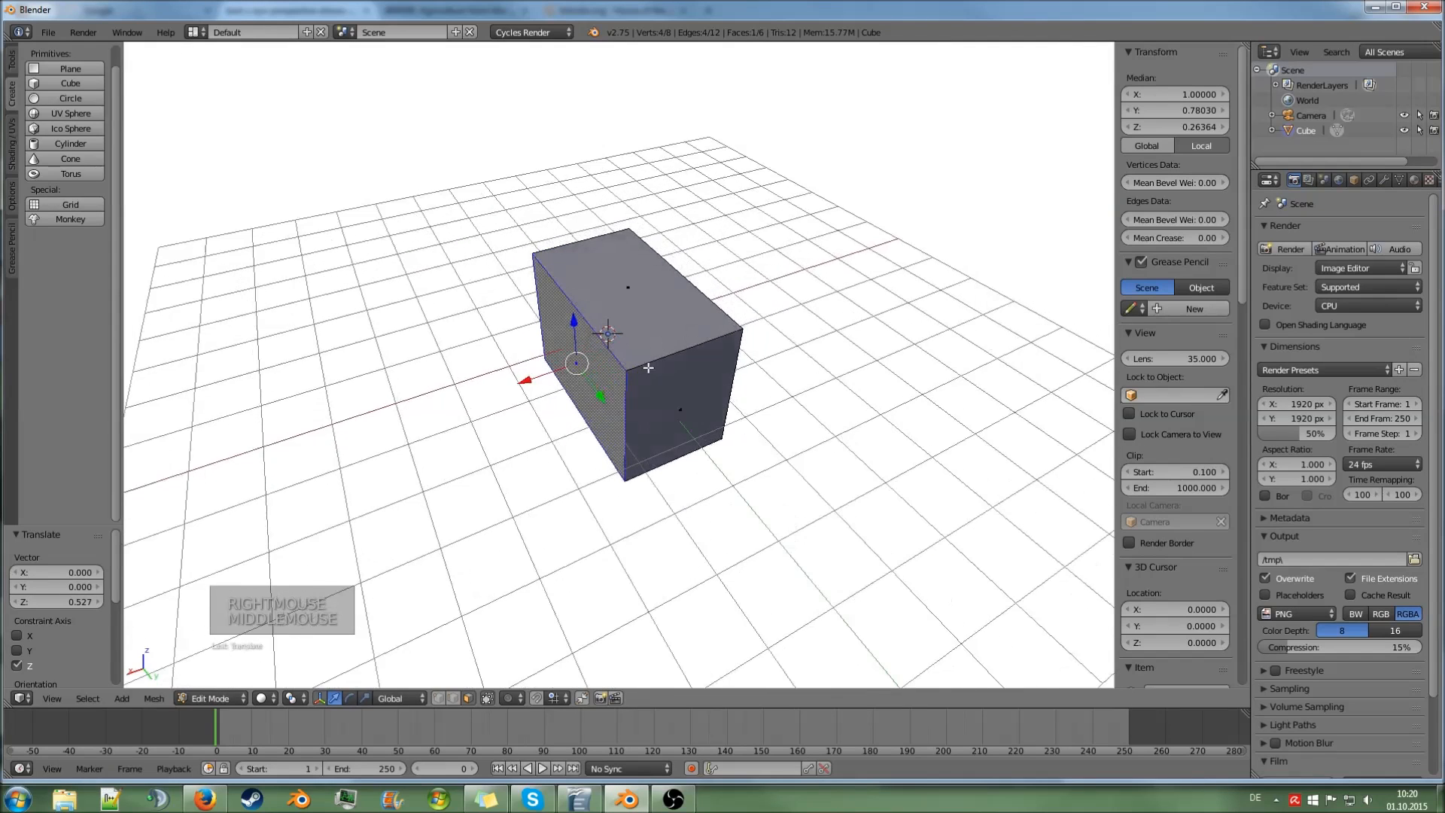
key(g)
key(x)
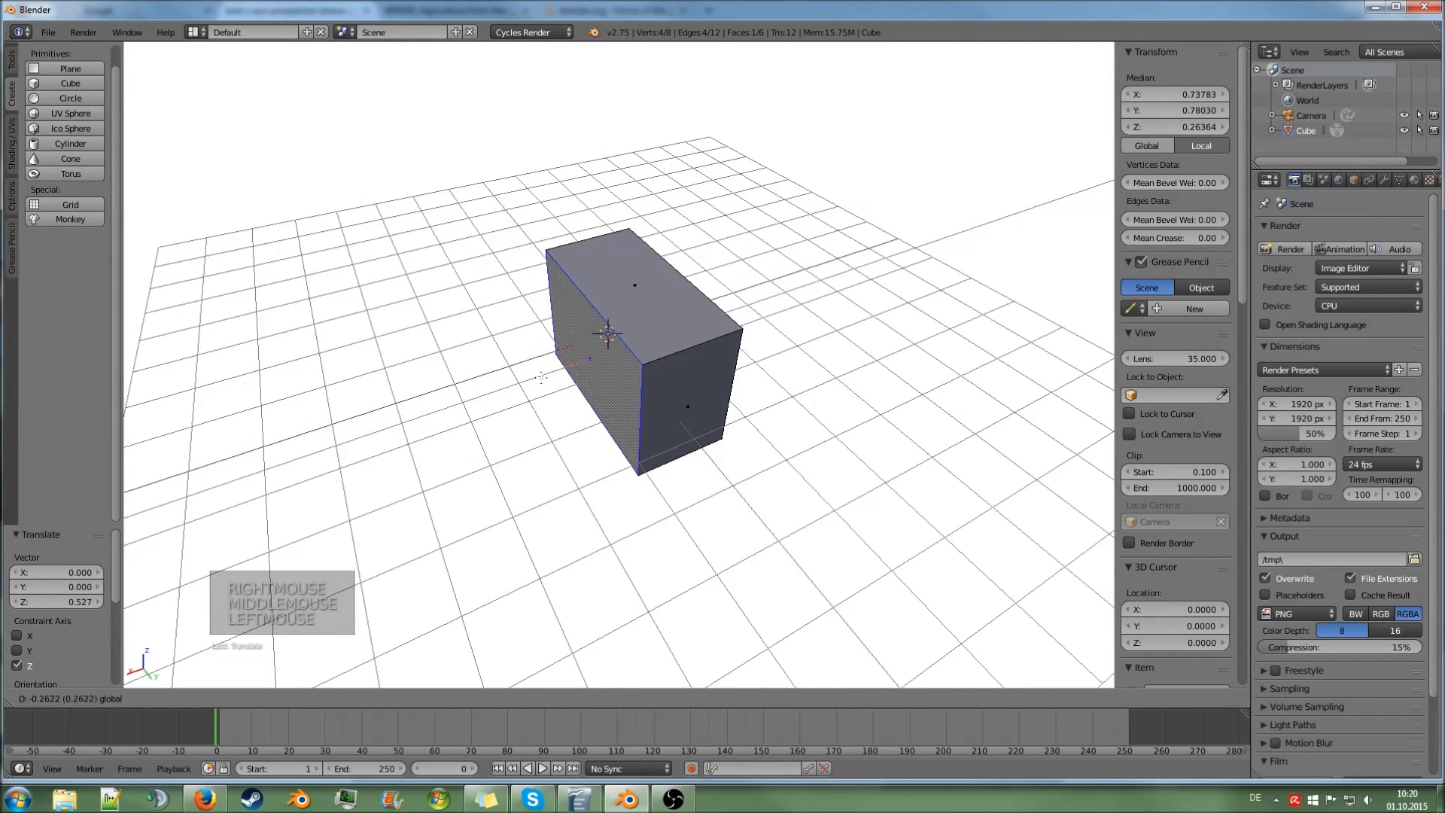
click(545, 376)
scroll(545, 376, up, 2)
middle_drag(544, 376, 799, 387)
scroll(795, 370, down, 1)
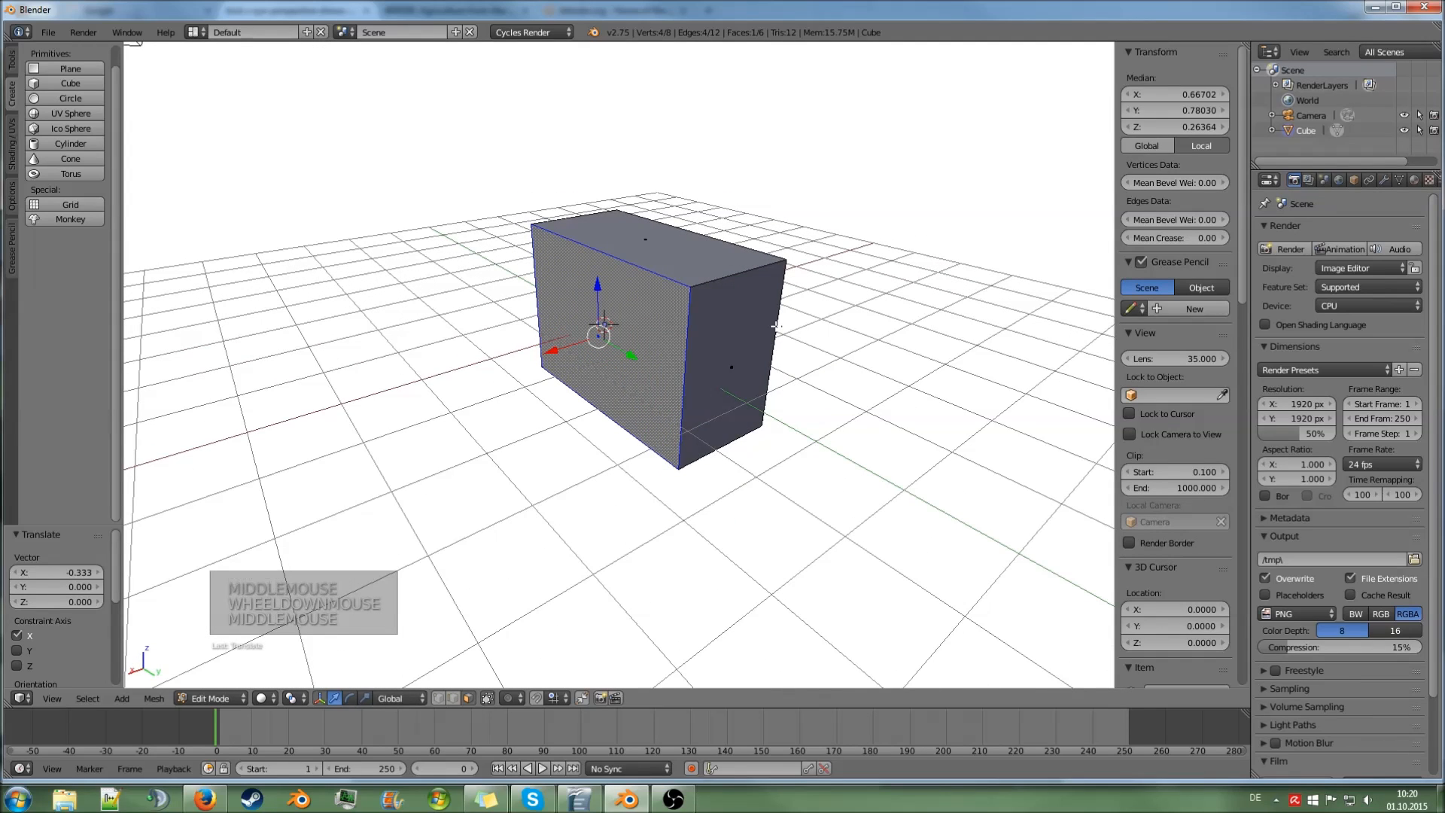
- Add one centred loop cut running lengthwise around the block, and select the long upper edge on its positive X side
key(ctrl+r)
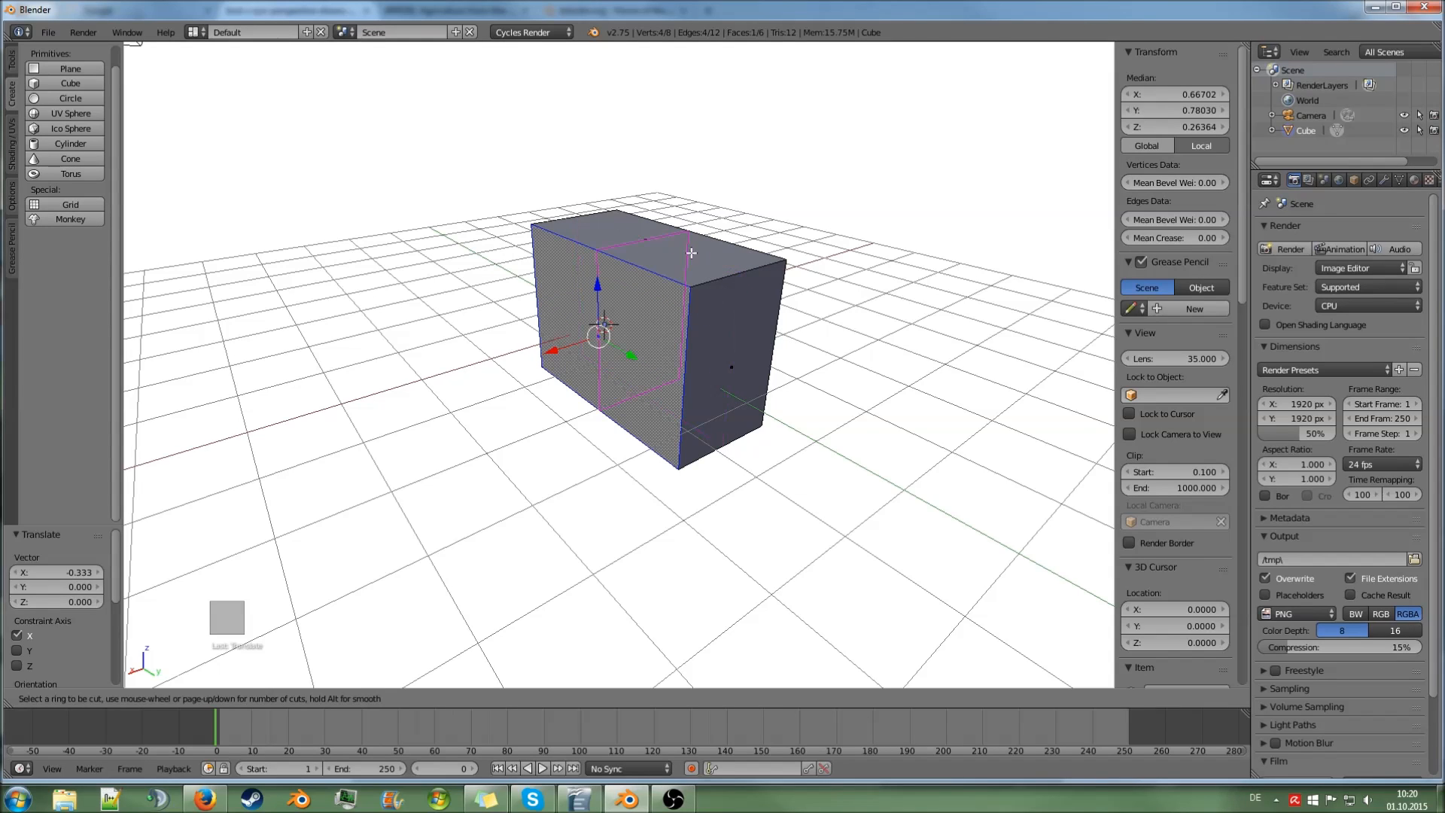
click(736, 274)
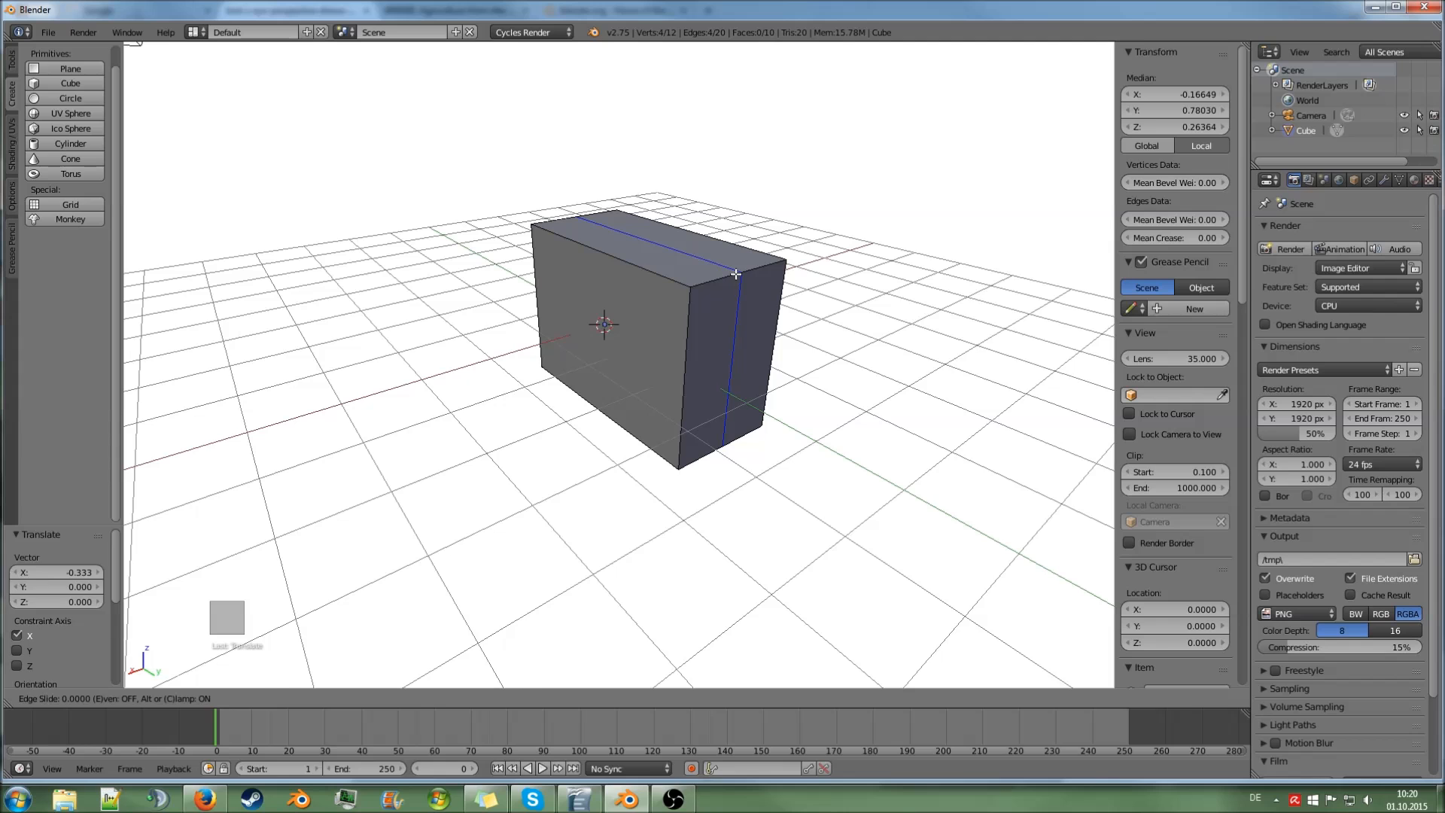
click(736, 274)
middle_drag(736, 274, 640, 315)
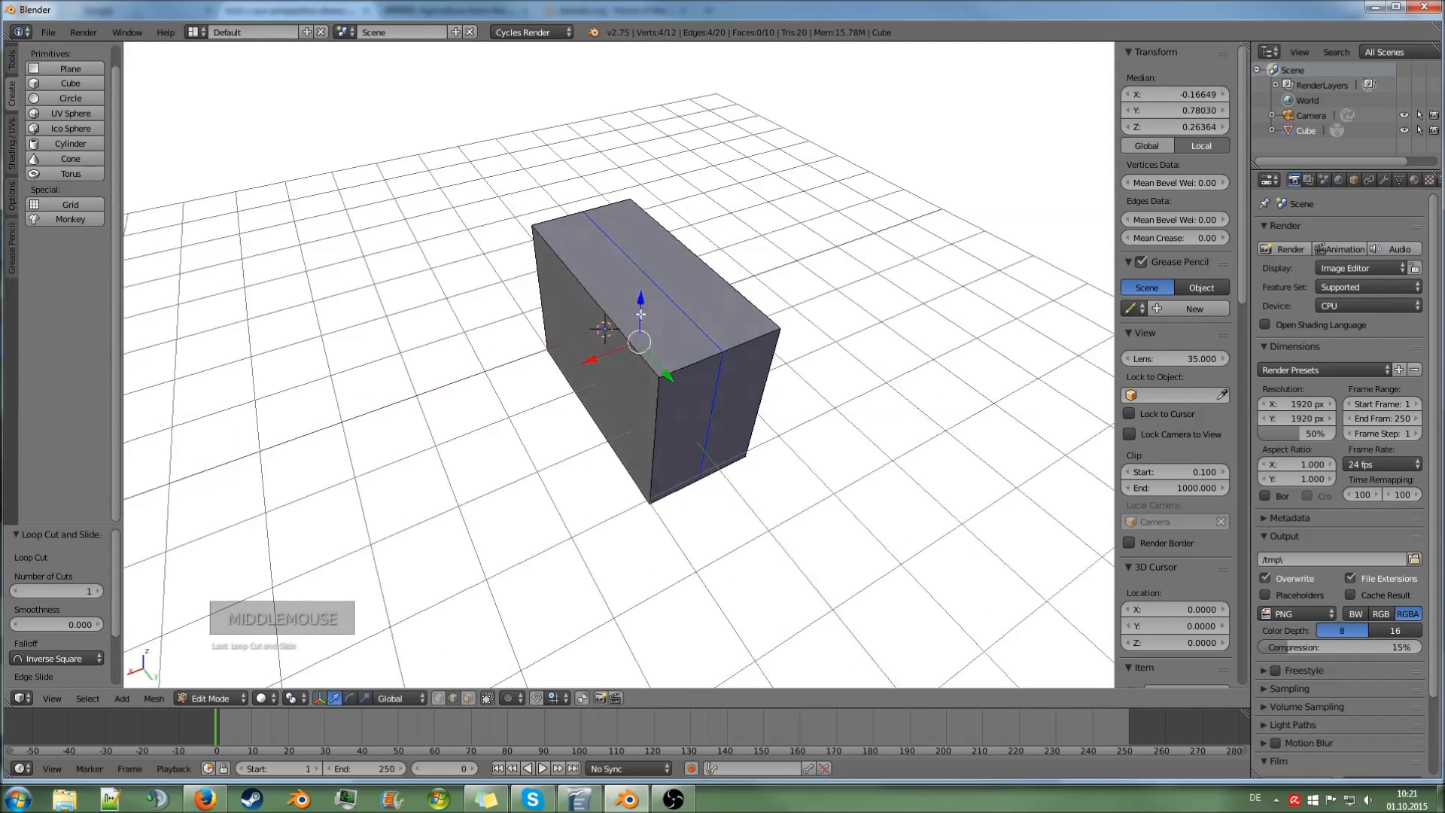
right_click(636, 315)
scroll(657, 303, up, 2)
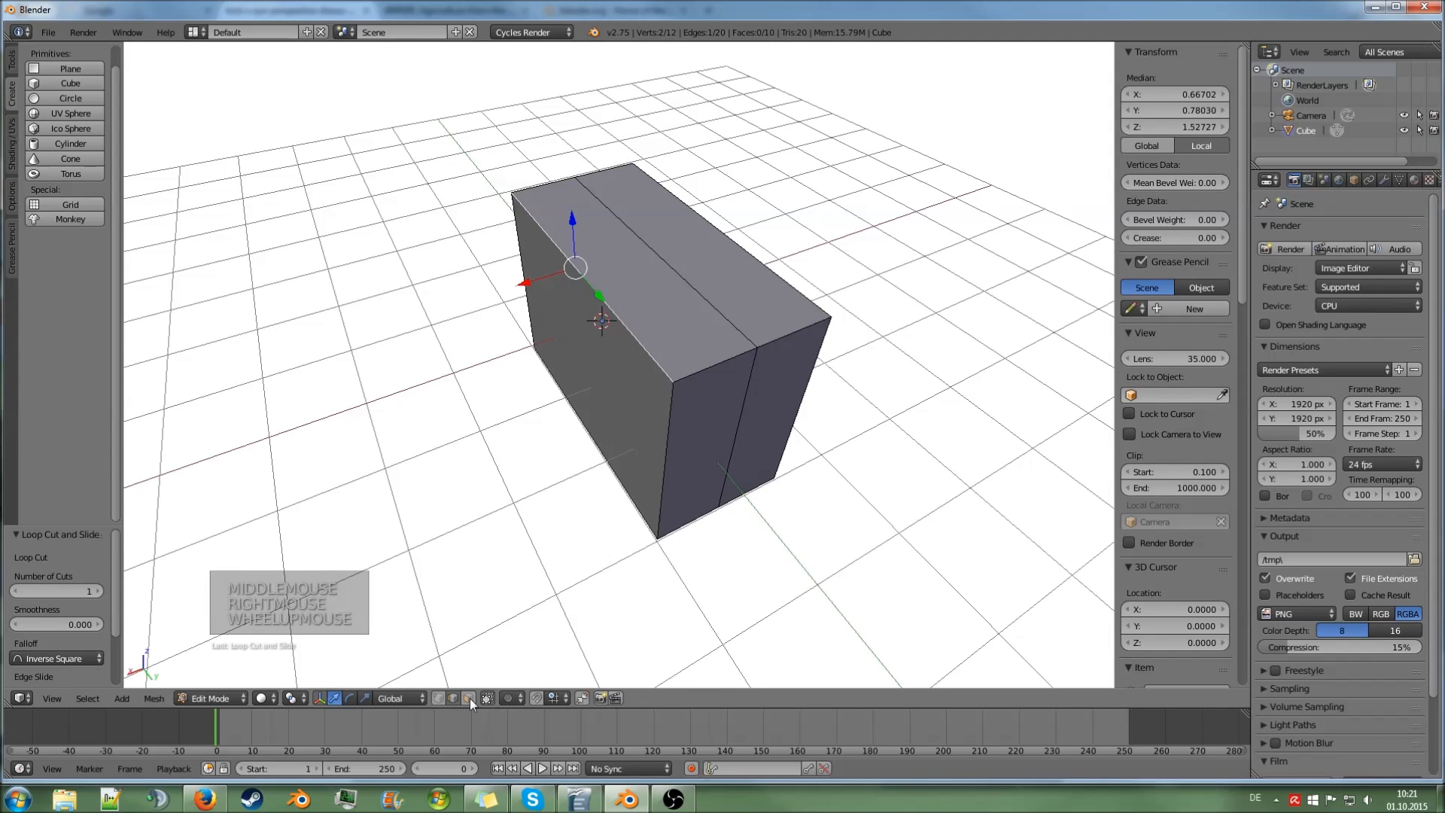
- Switch to face selection and select single faces in turn on the block's top and positive Y end
click(470, 698)
right_click(647, 299)
right_click(724, 301)
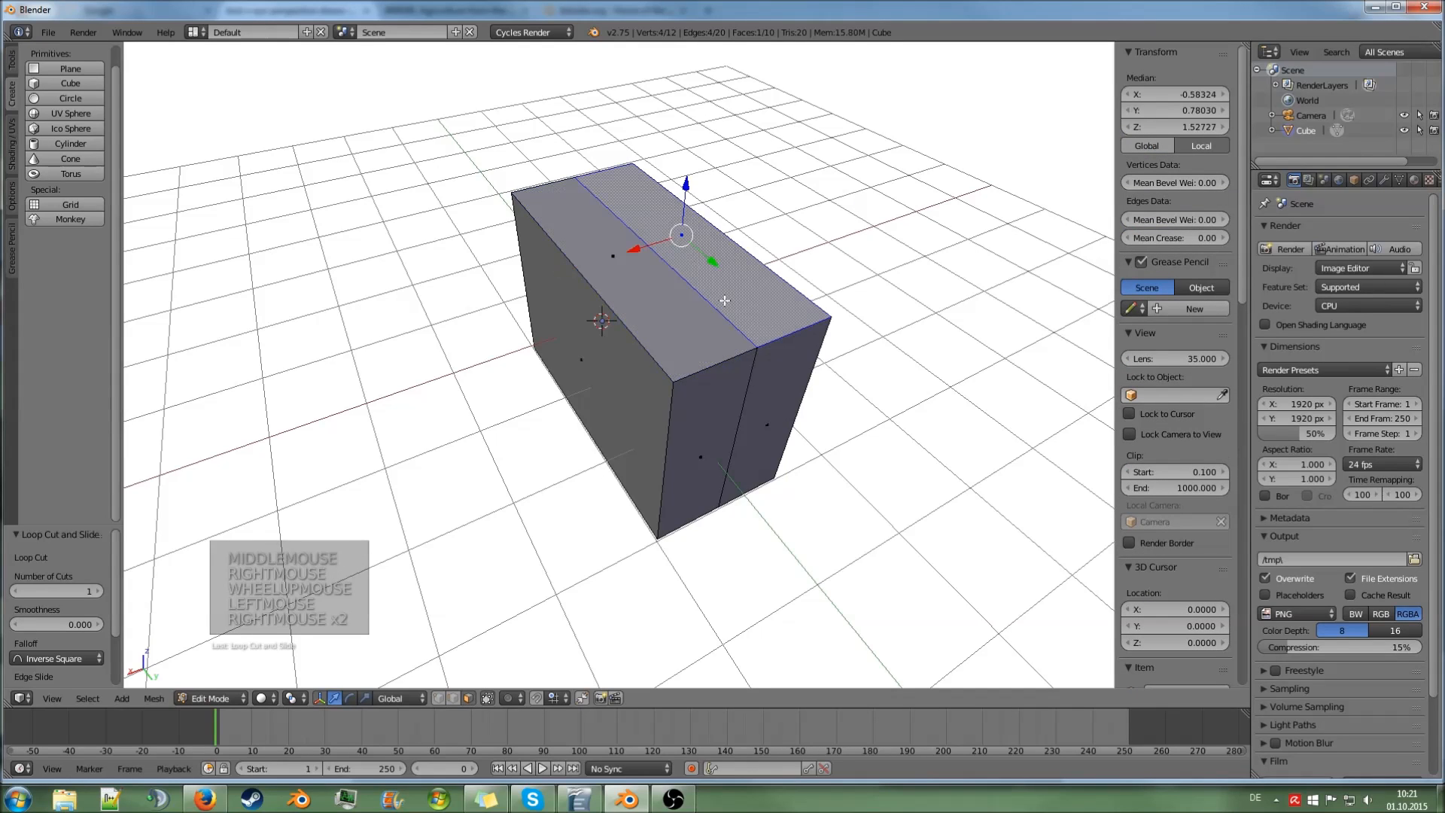
right_click(783, 407)
right_click(704, 444)
- Switch to vertex selection and select single top vertices in turn, ending with the centre cut's vertex at the positive Y end
click(445, 696)
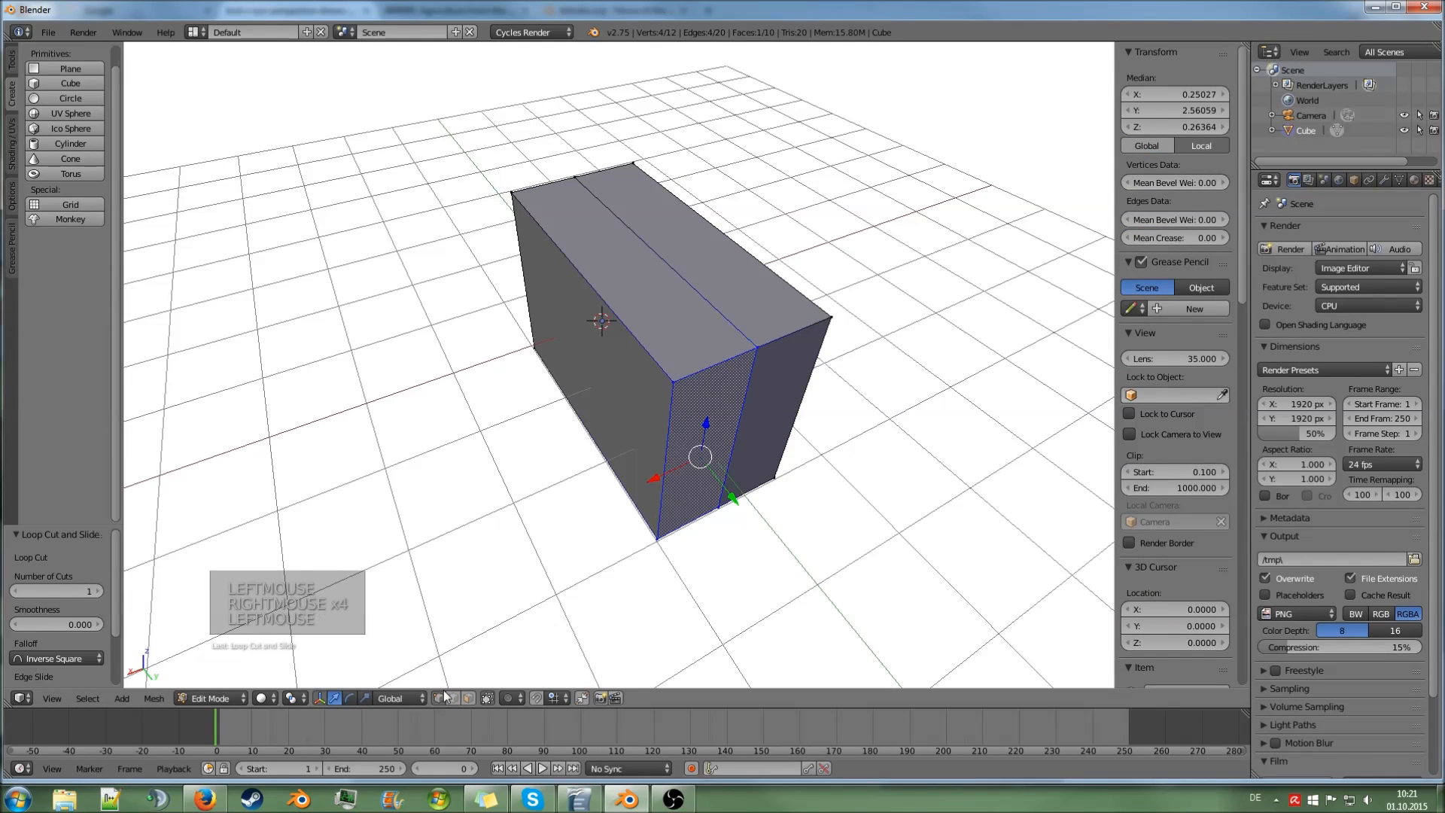
right_click(759, 343)
right_click(581, 180)
right_click(536, 209)
right_click(677, 376)
right_click(768, 331)
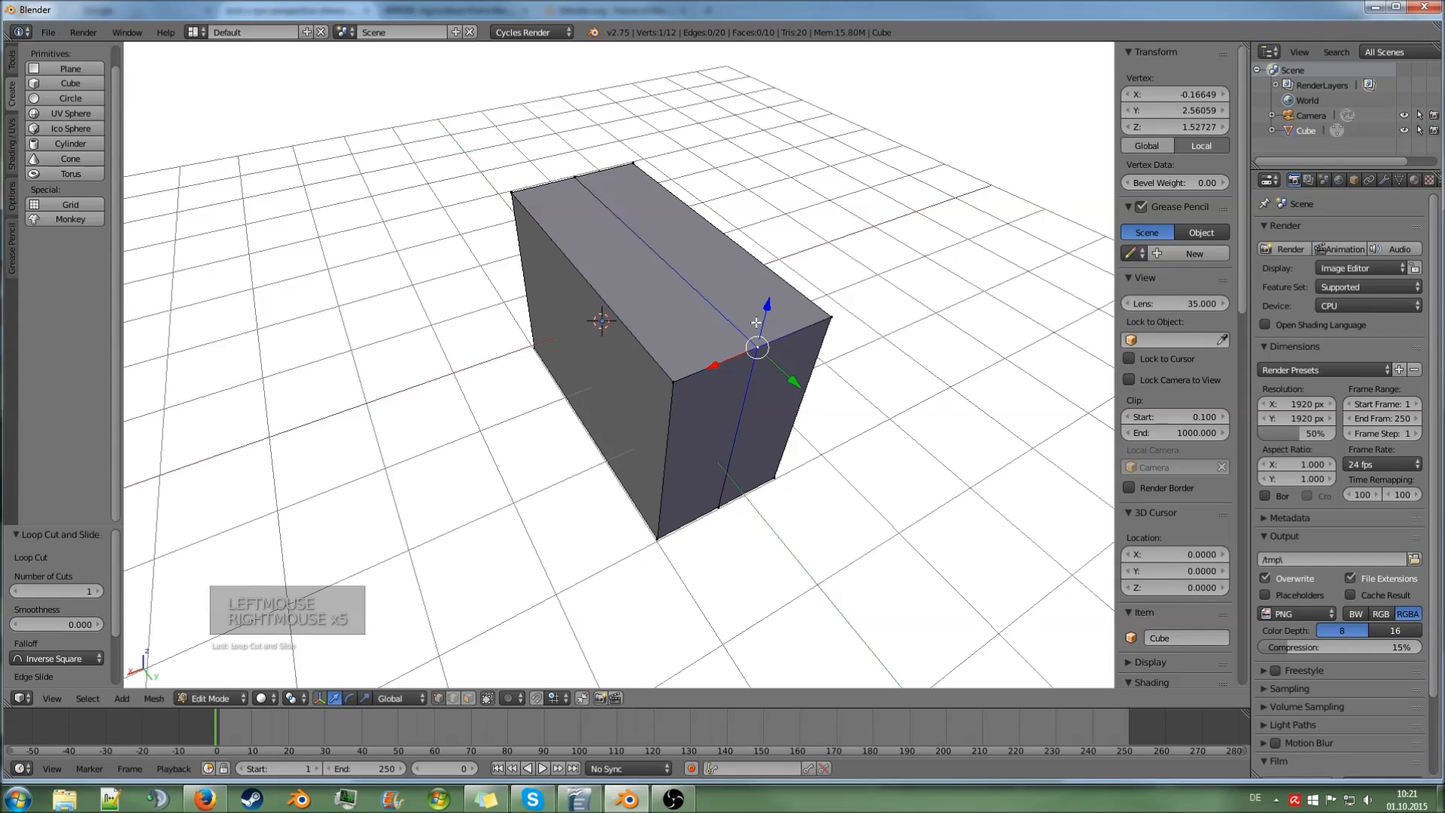
- In edge selection, raise the top centre edge along Z by about 1.14 to form the roof ridge
click(453, 697)
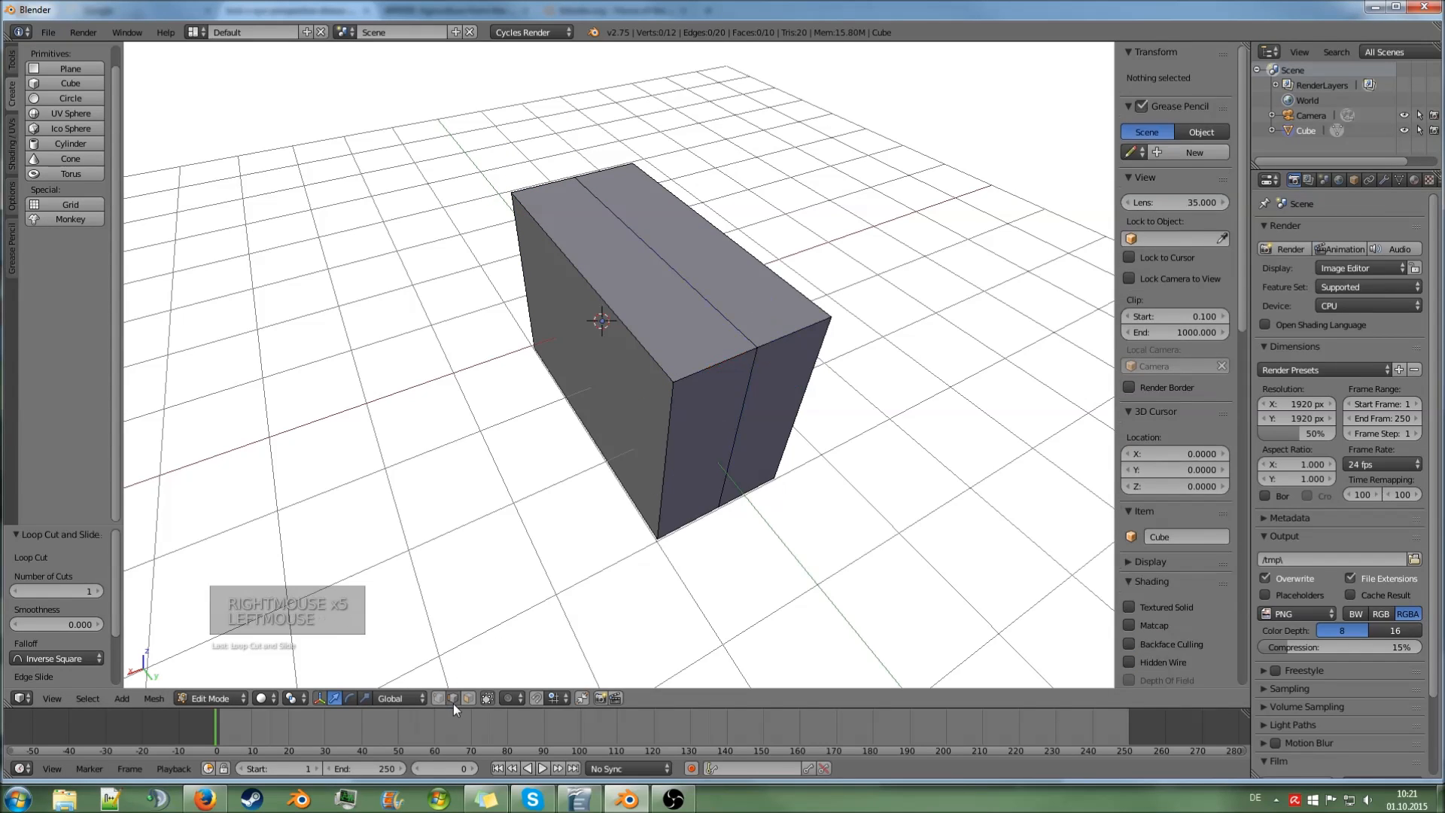
right_click(676, 272)
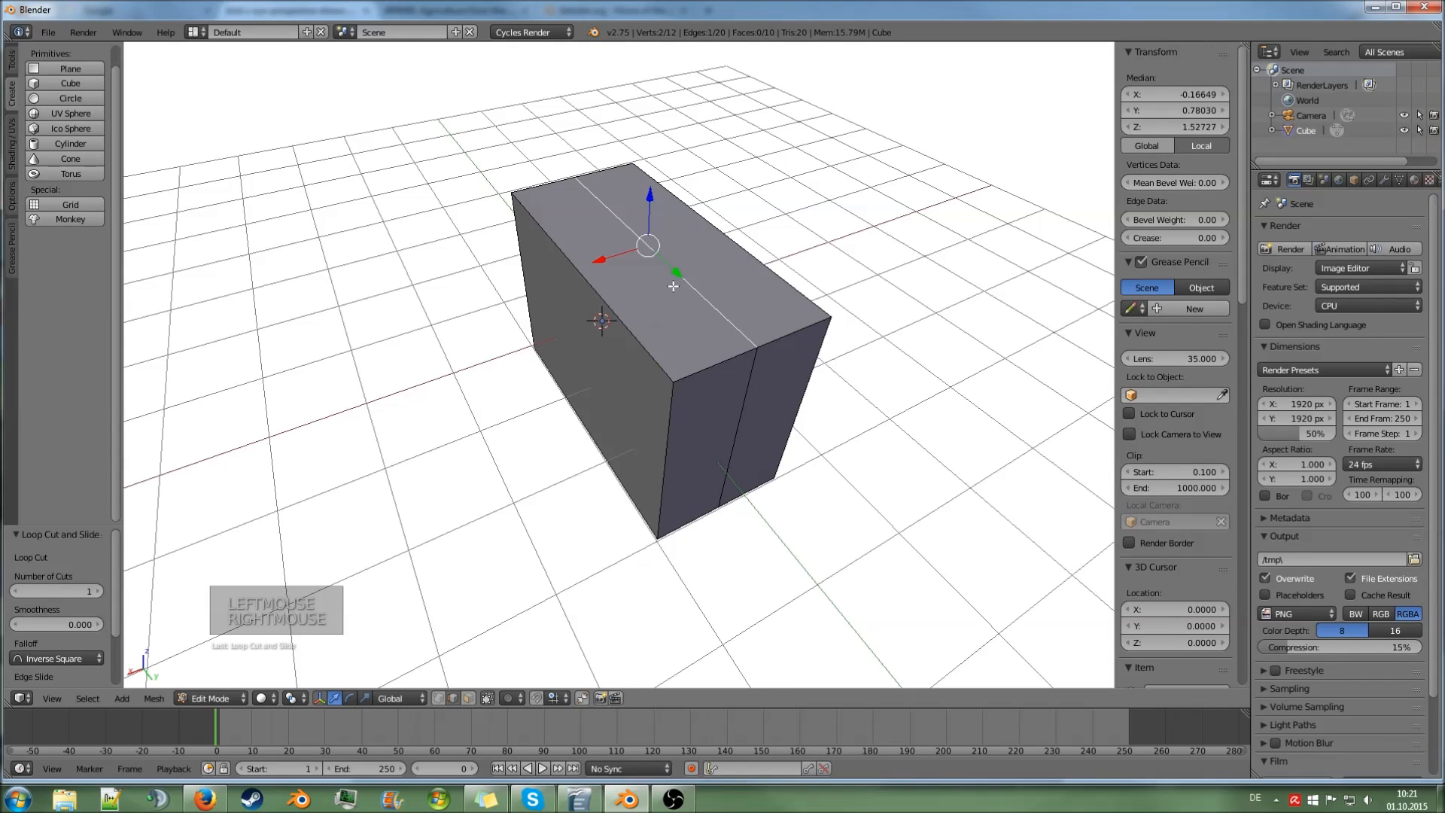
scroll(669, 273, down, 2)
middle_drag(669, 273, 706, 280)
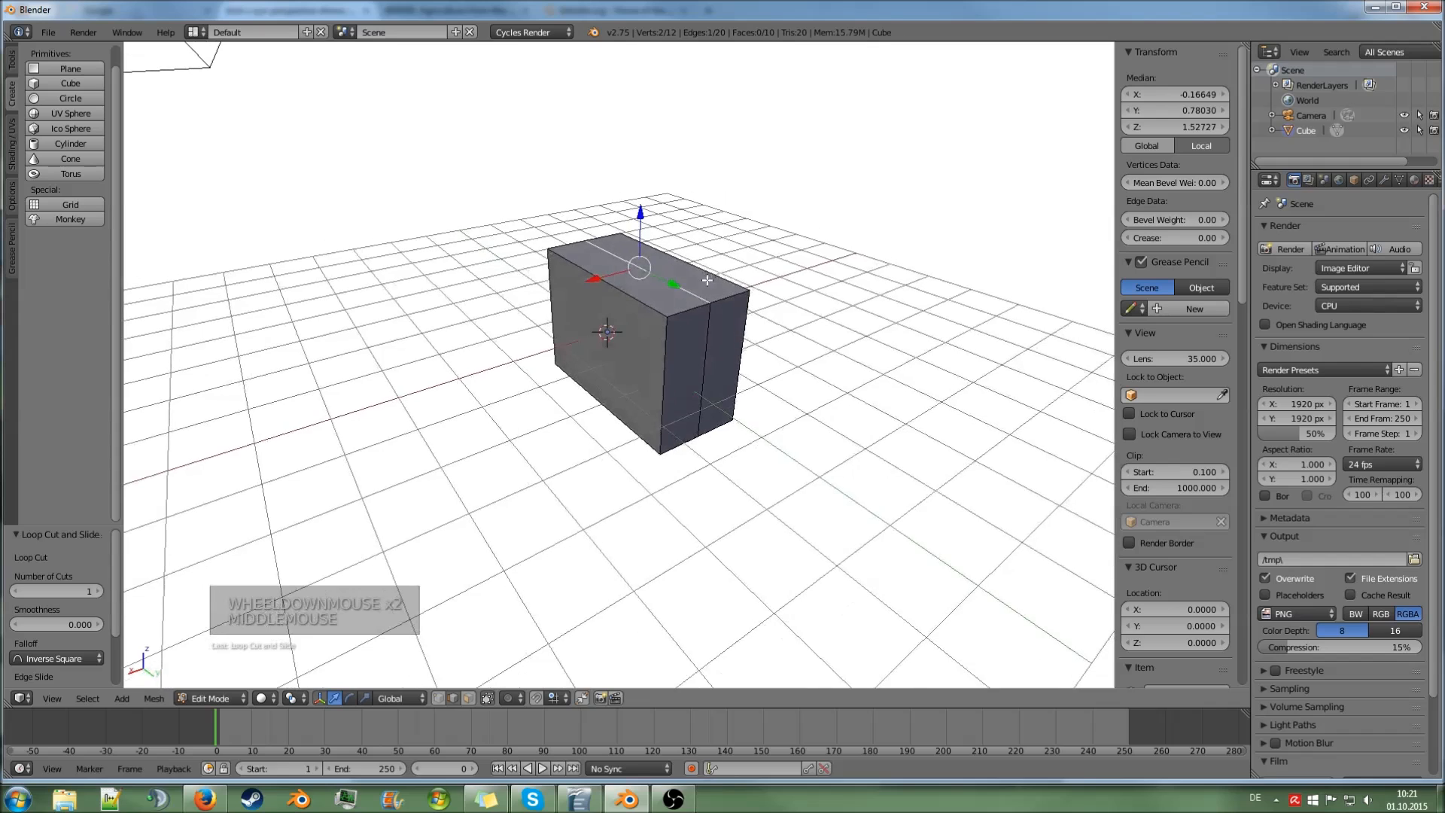
drag(641, 213, 644, 149)
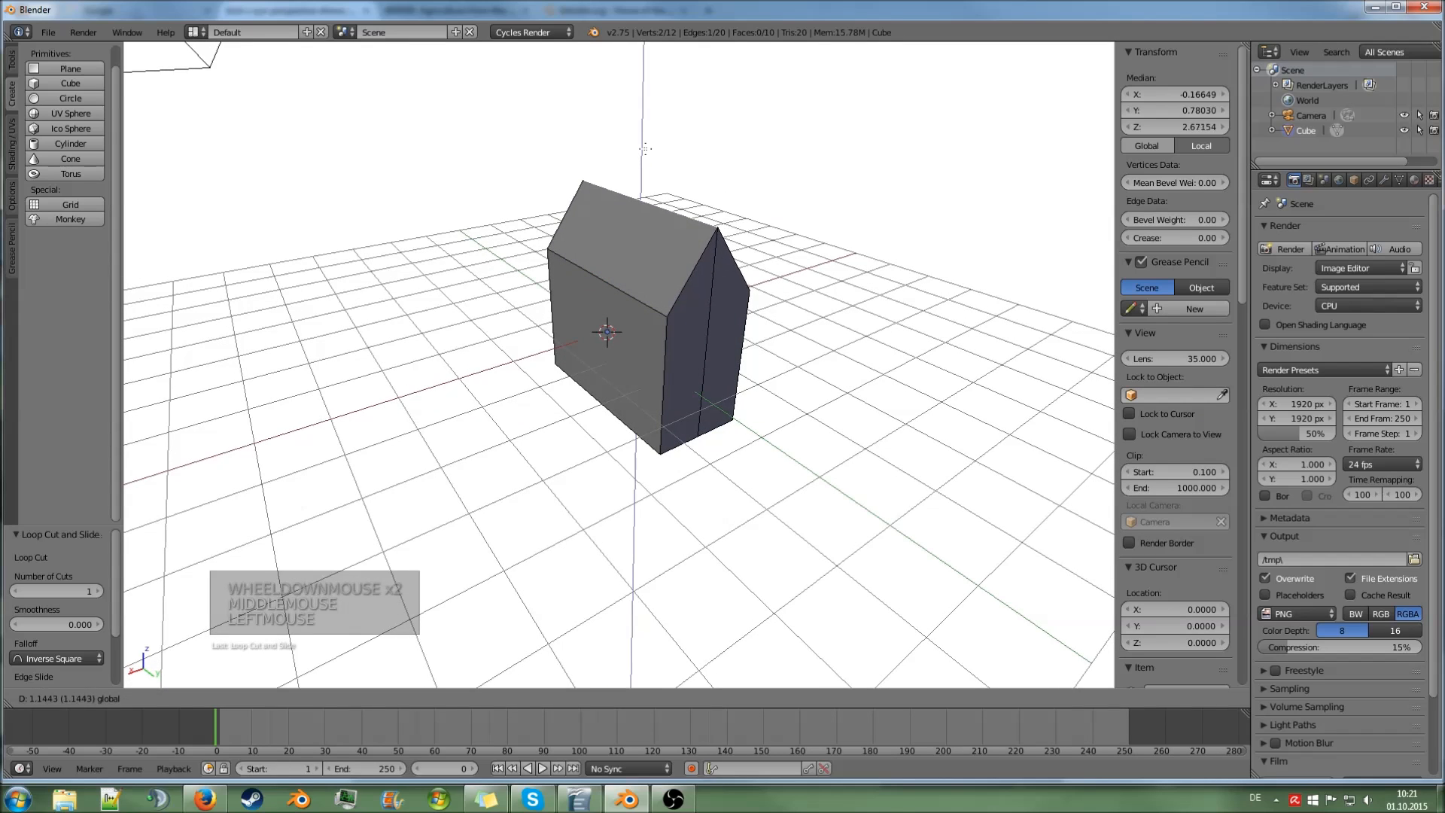
- Switch to face selection and select both bottom faces of the house together
key(Tab)
mouse_move(657, 227)
middle_down()
mouse_move(703, 213)
mouse_move(858, 216)
mouse_move(936, 194)
mouse_move(661, 224)
mouse_move(666, 191)
mouse_move(625, 218)
mouse_move(648, 282)
mouse_move(661, 224)
middle_up()
scroll(625, 219, up, 2)
key(Tab)
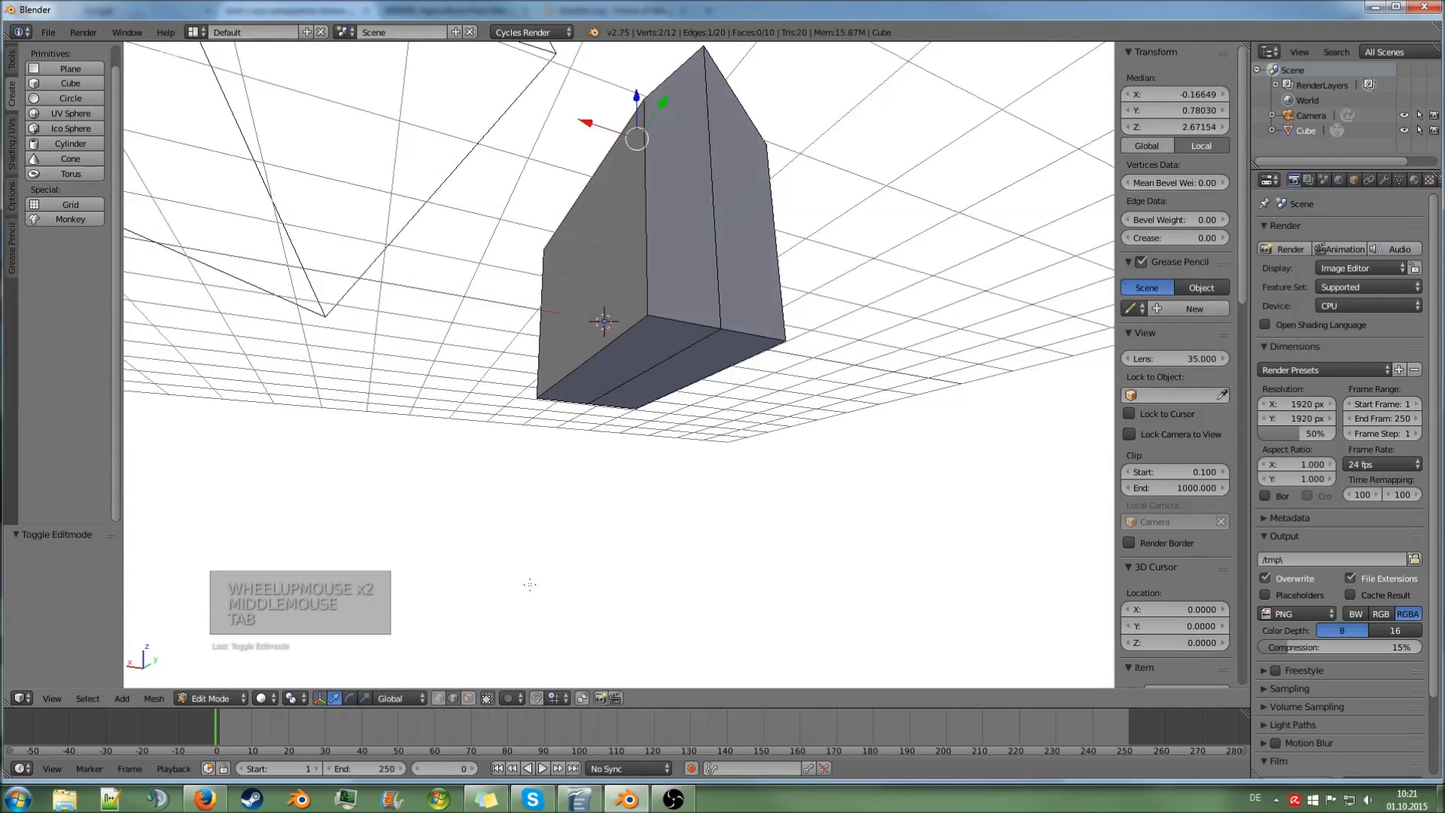
click(468, 697)
right_click(645, 354)
shift+right_click(687, 367)
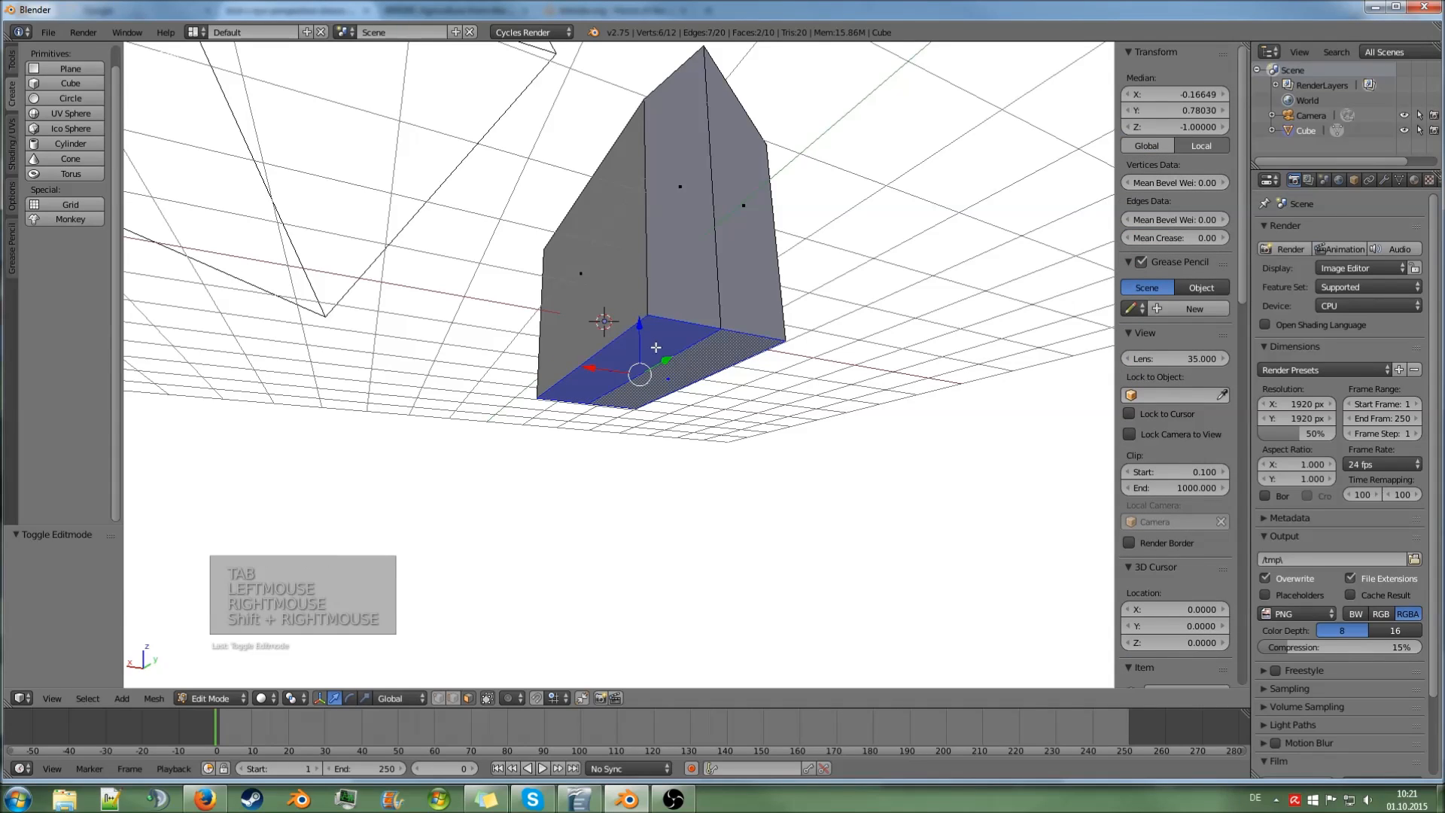
- Build a multi-face selection from both bottom faces, both positive Y end faces and the positive X side wall
right_click(645, 334)
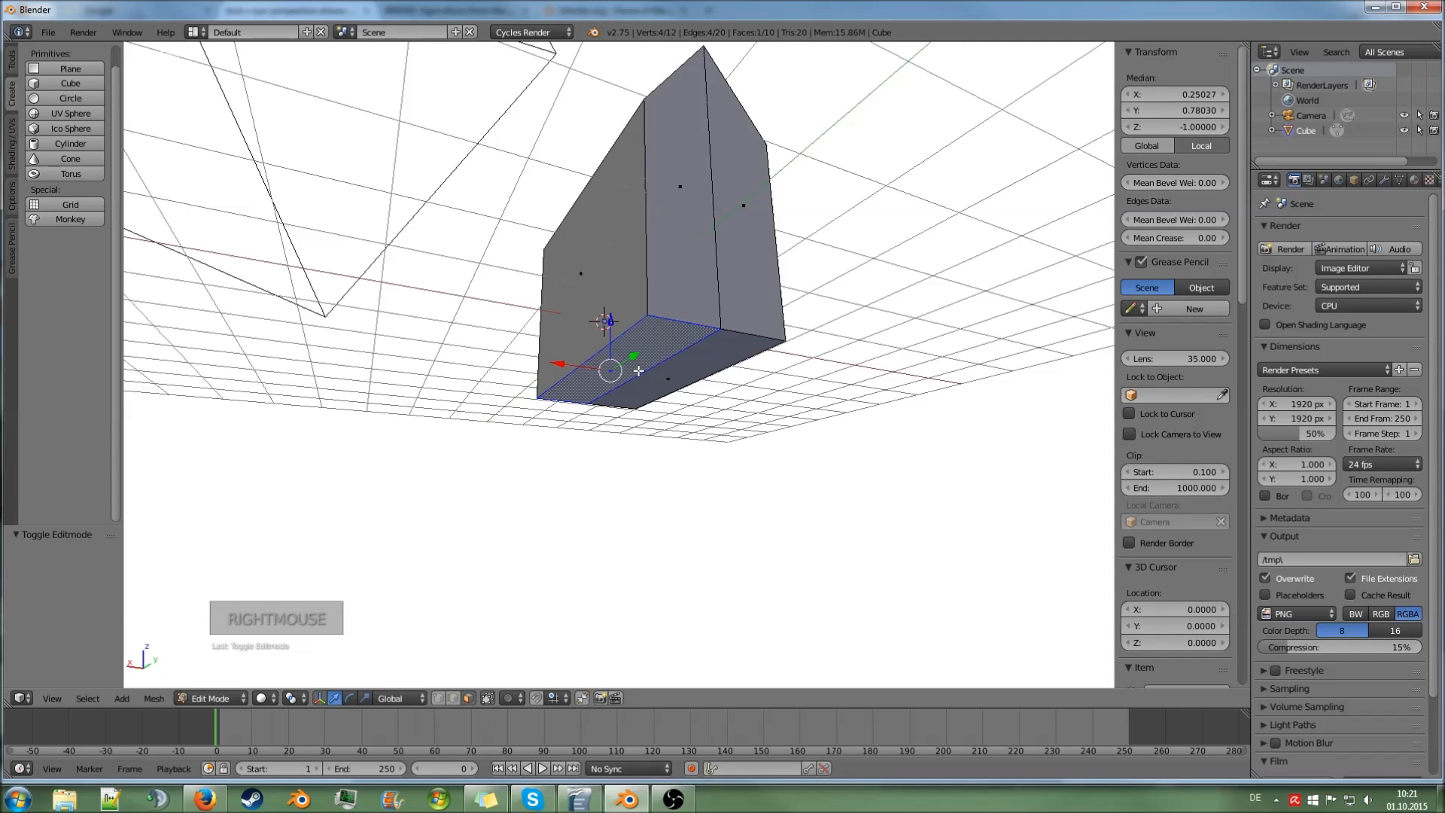
shift+right_click(696, 373)
shift+right_click(727, 302)
shift+right_click(673, 268)
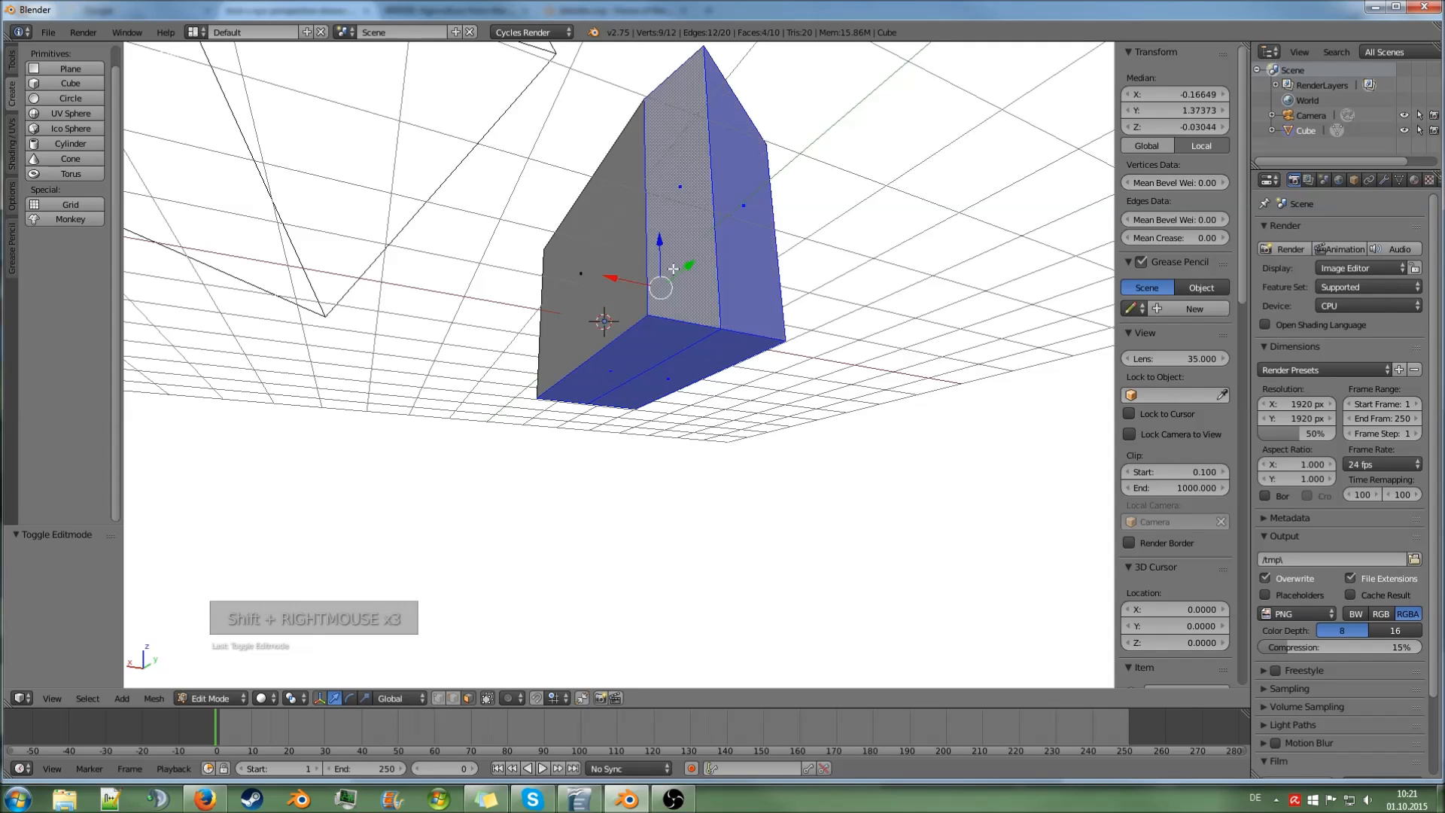
shift+right_click(627, 270)
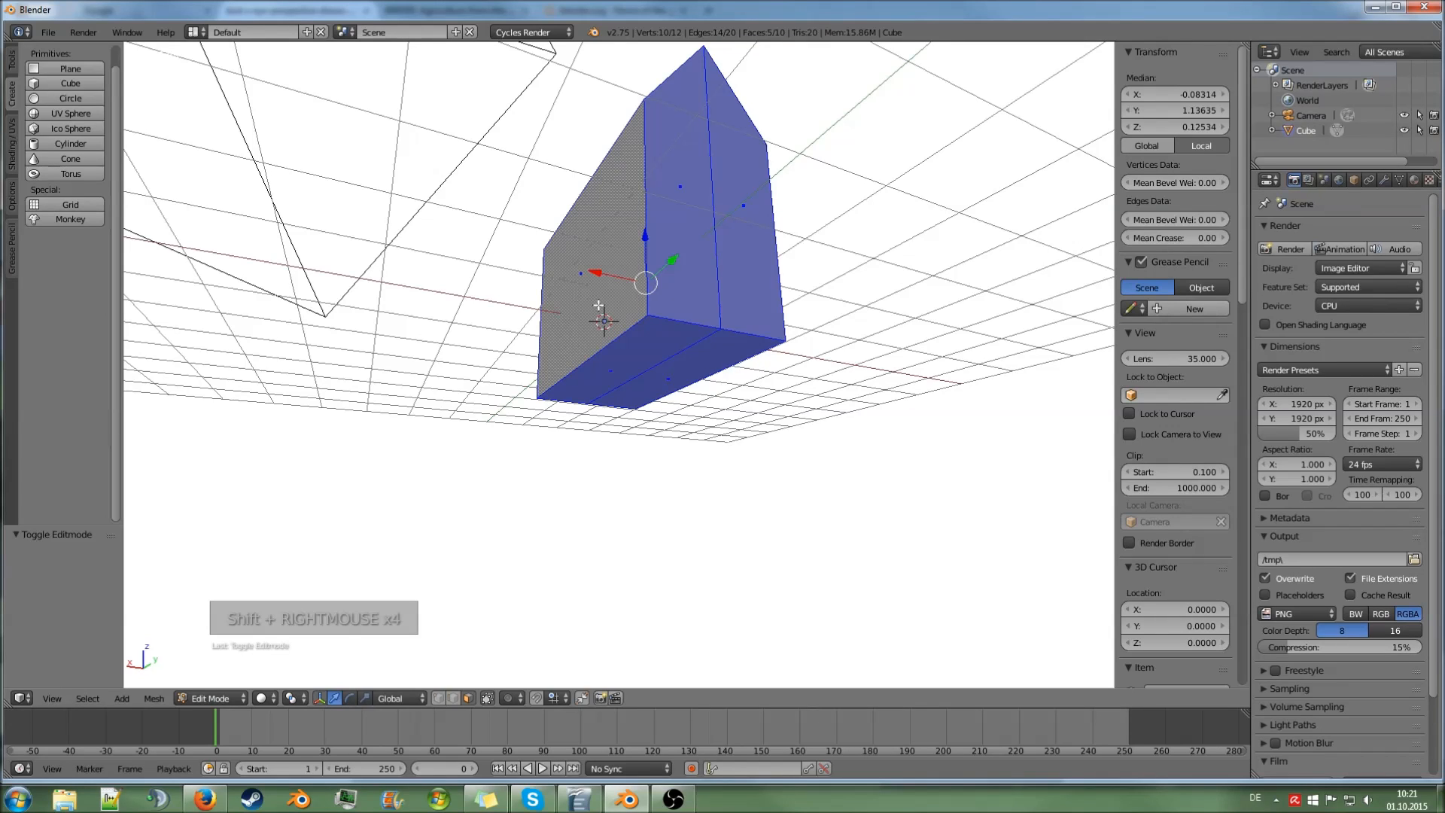
- Select only the two bottom faces and move them up along Z by about 0.40 to shorten the walls
right_click(663, 341)
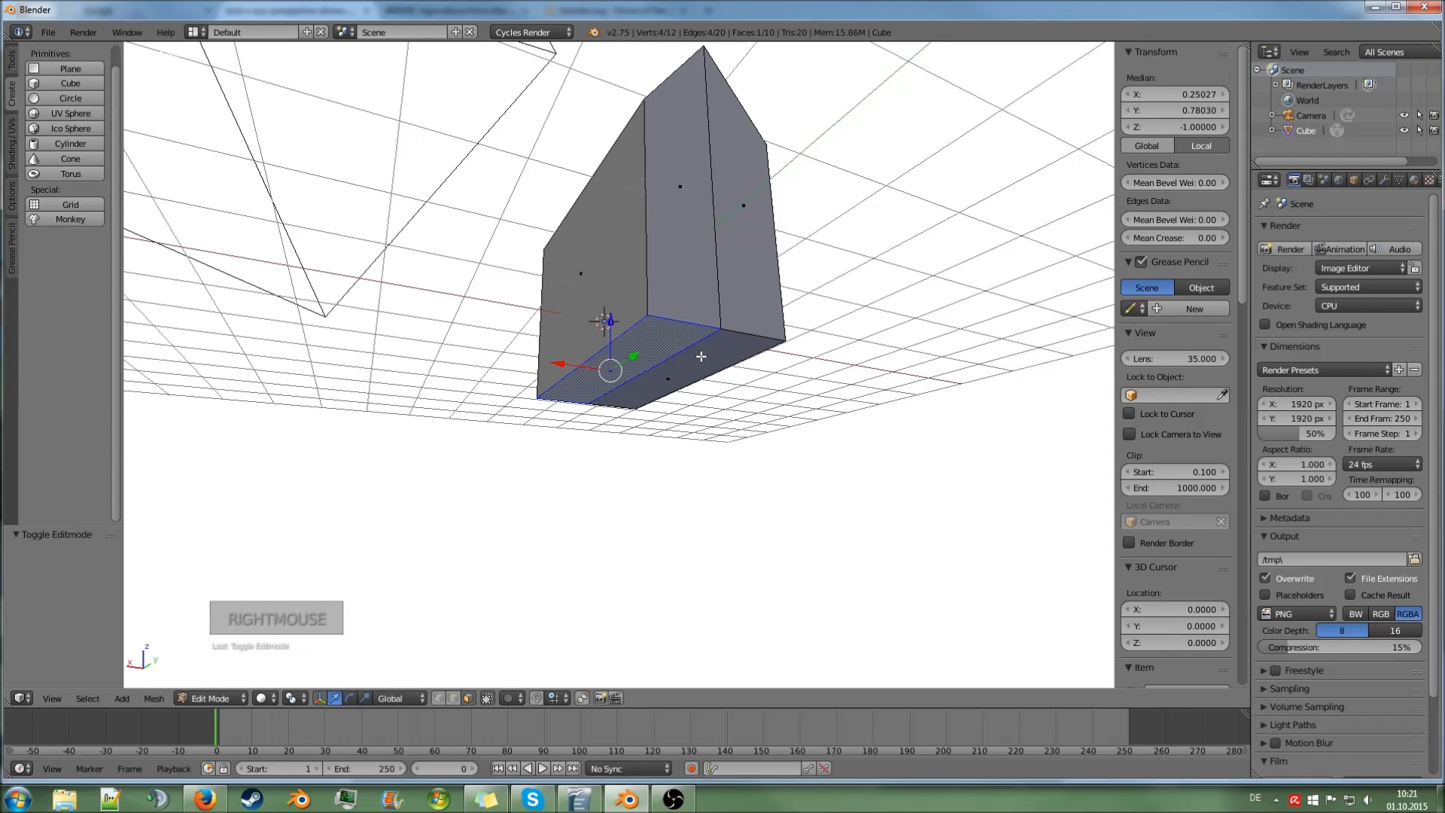
shift+right_click(700, 356)
drag(640, 337, 642, 296)
middle_drag(642, 297, 685, 319)
drag(666, 287, 664, 305)
- Move both positive Y end faces inward along Y by about 0.26 and return to Object Mode
middle_drag(665, 304, 663, 422)
key(Tab)
key(Tab)
right_click(681, 435)
shift+right_click(765, 394)
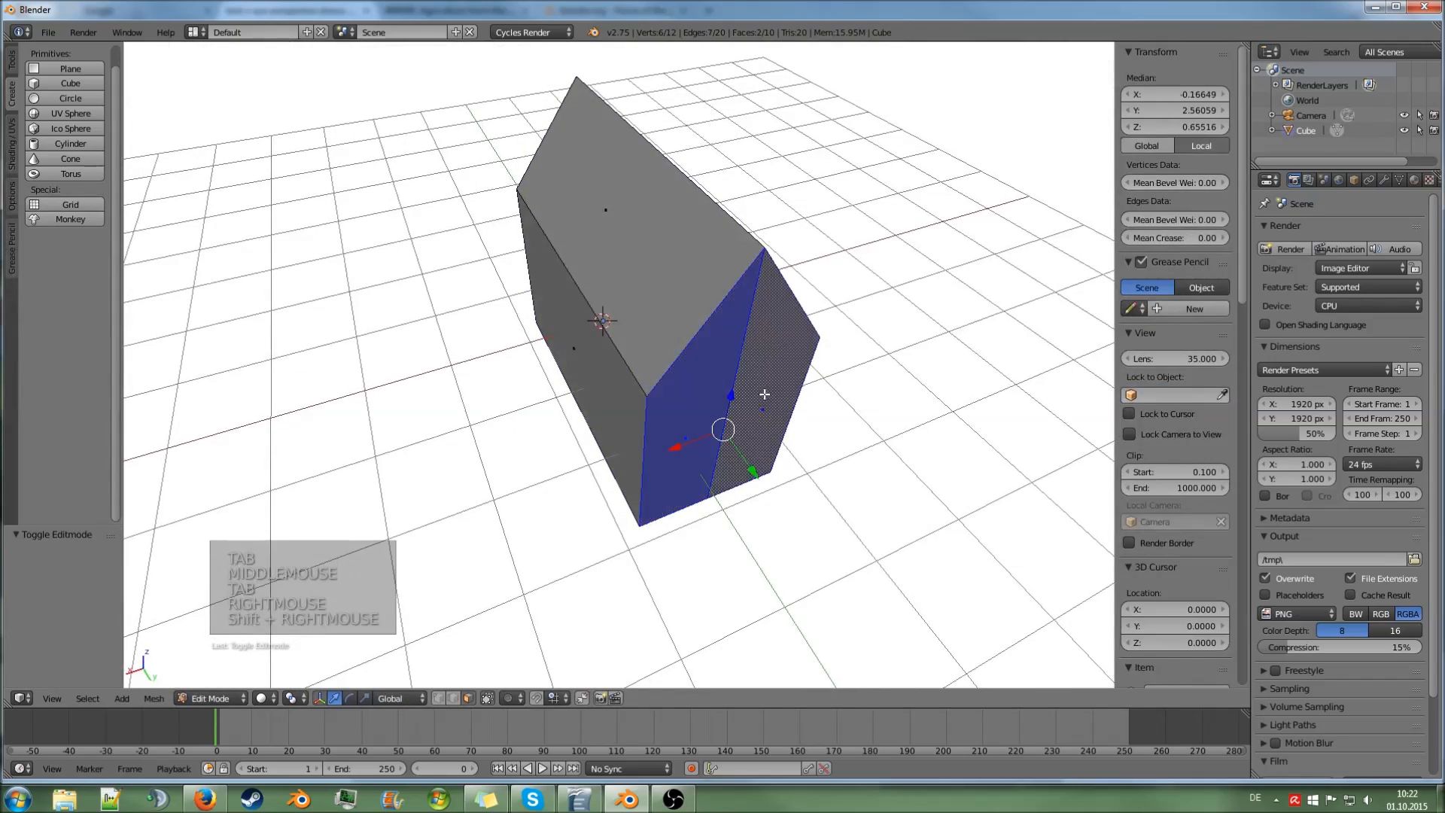
drag(751, 470, 702, 418)
key(Tab)
scroll(702, 418, down, 2)
middle_drag(703, 419, 718, 361)
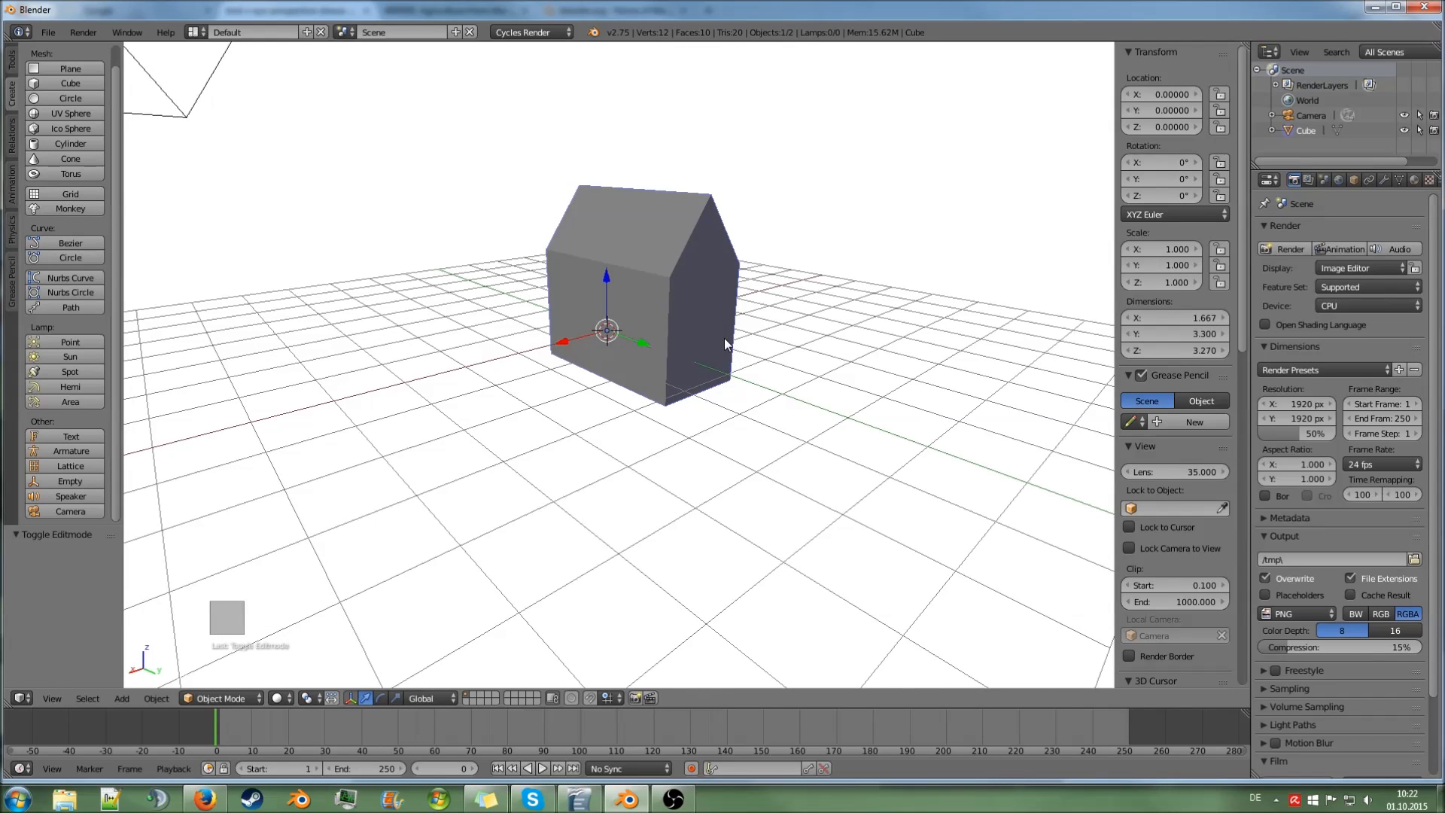
- Set the viewport shading to Material
shift+scroll(724, 337, up, 2)
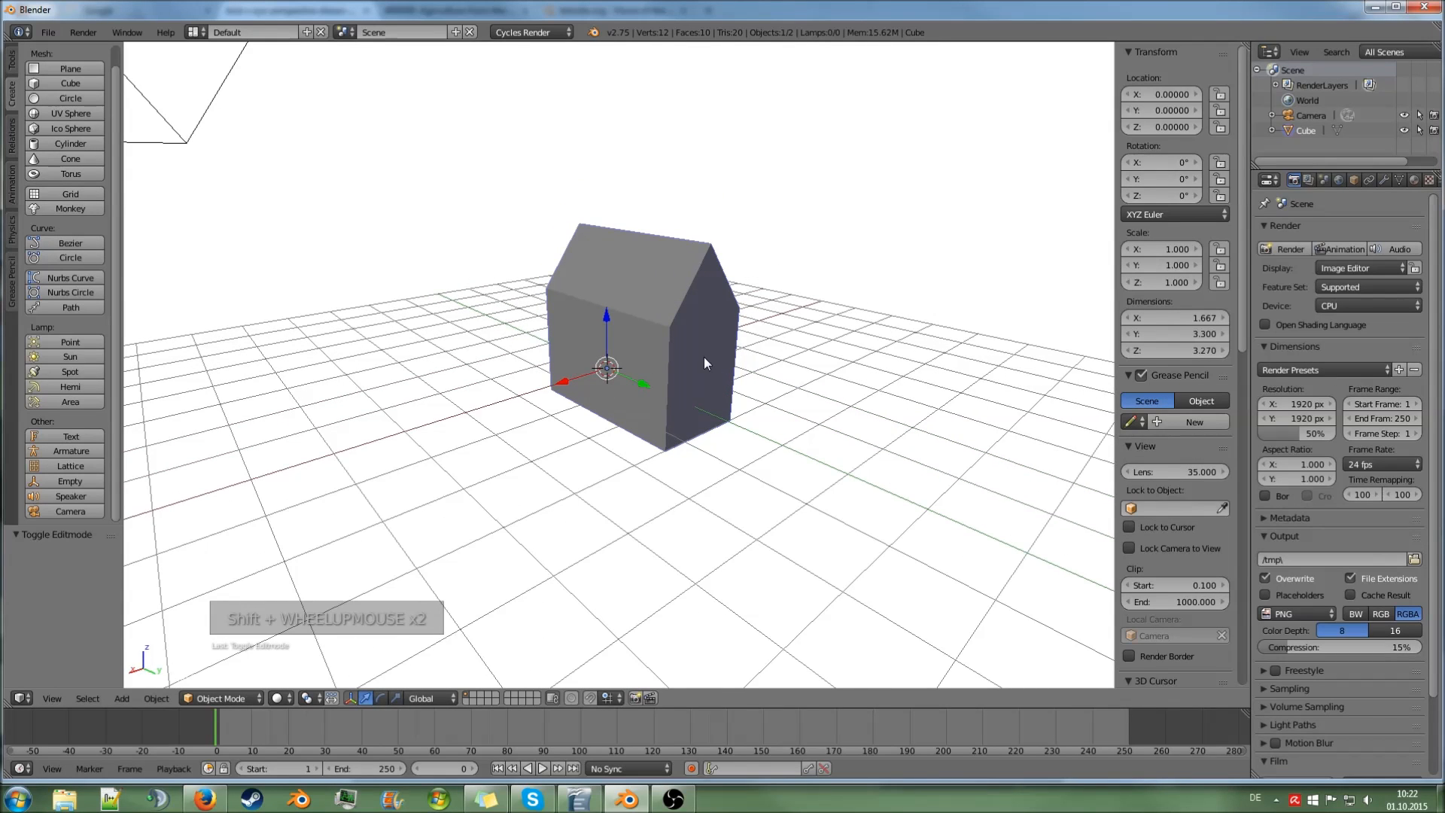
scroll(700, 361, up, 3)
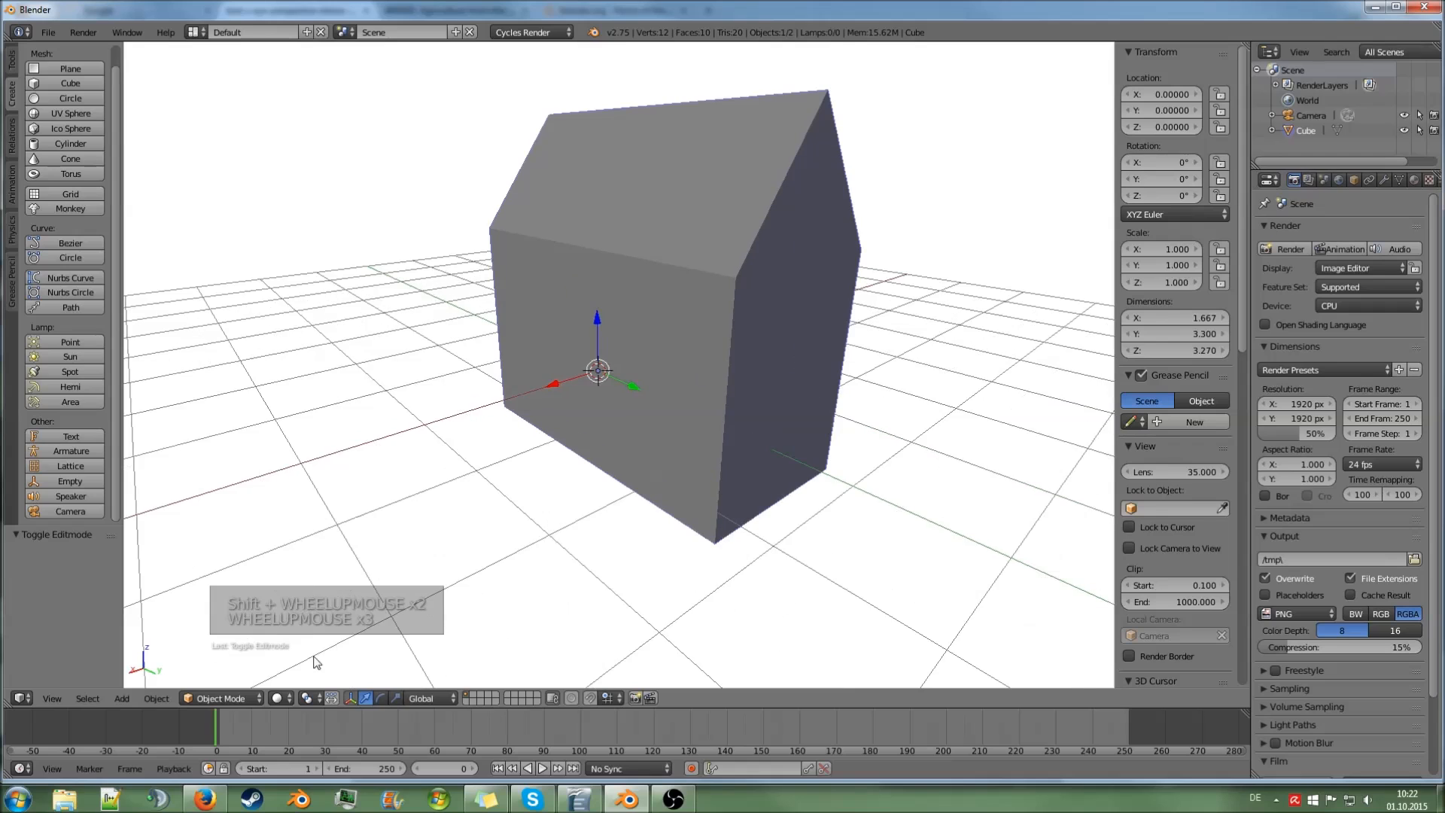
click(276, 697)
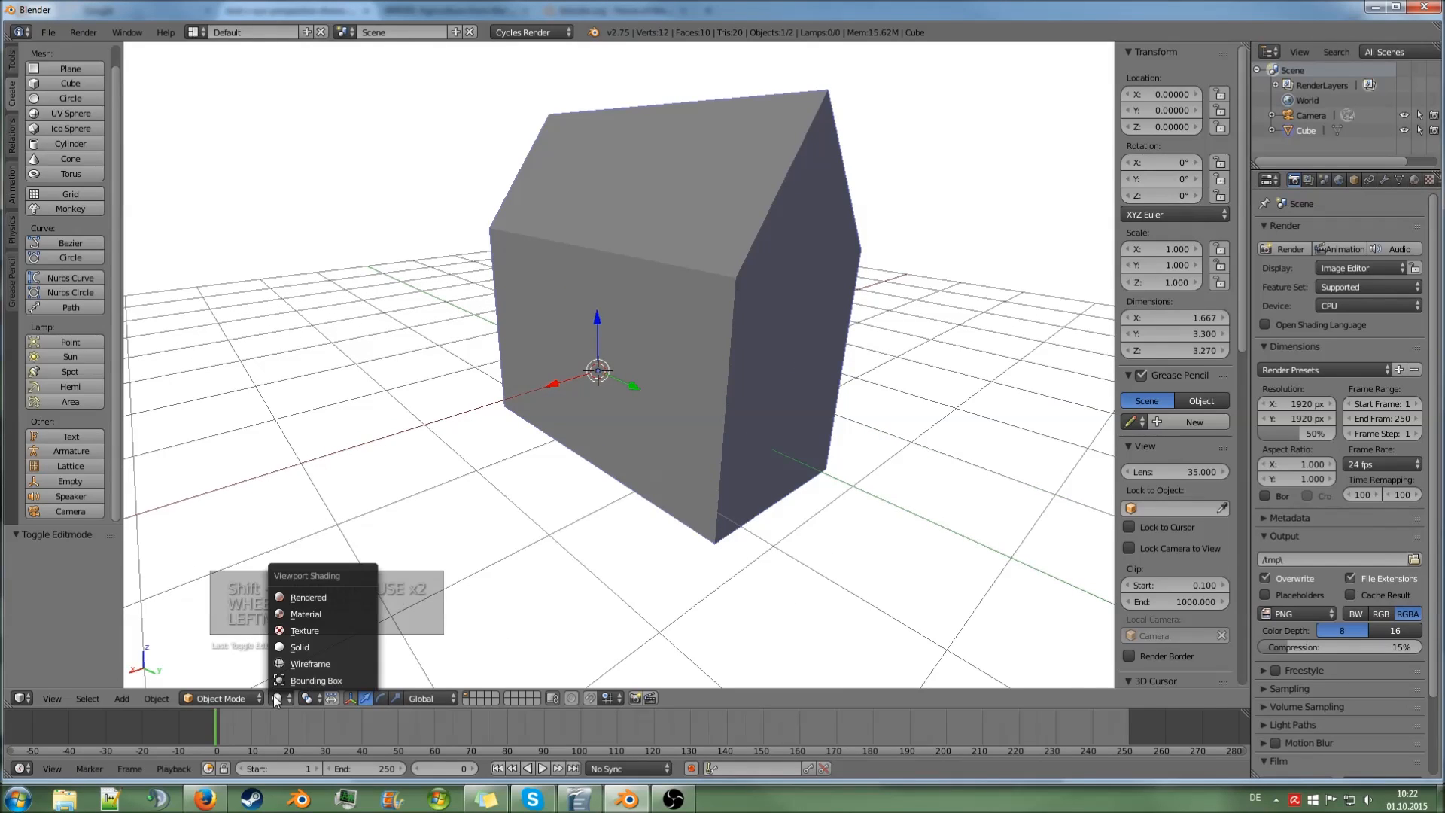
click(296, 617)
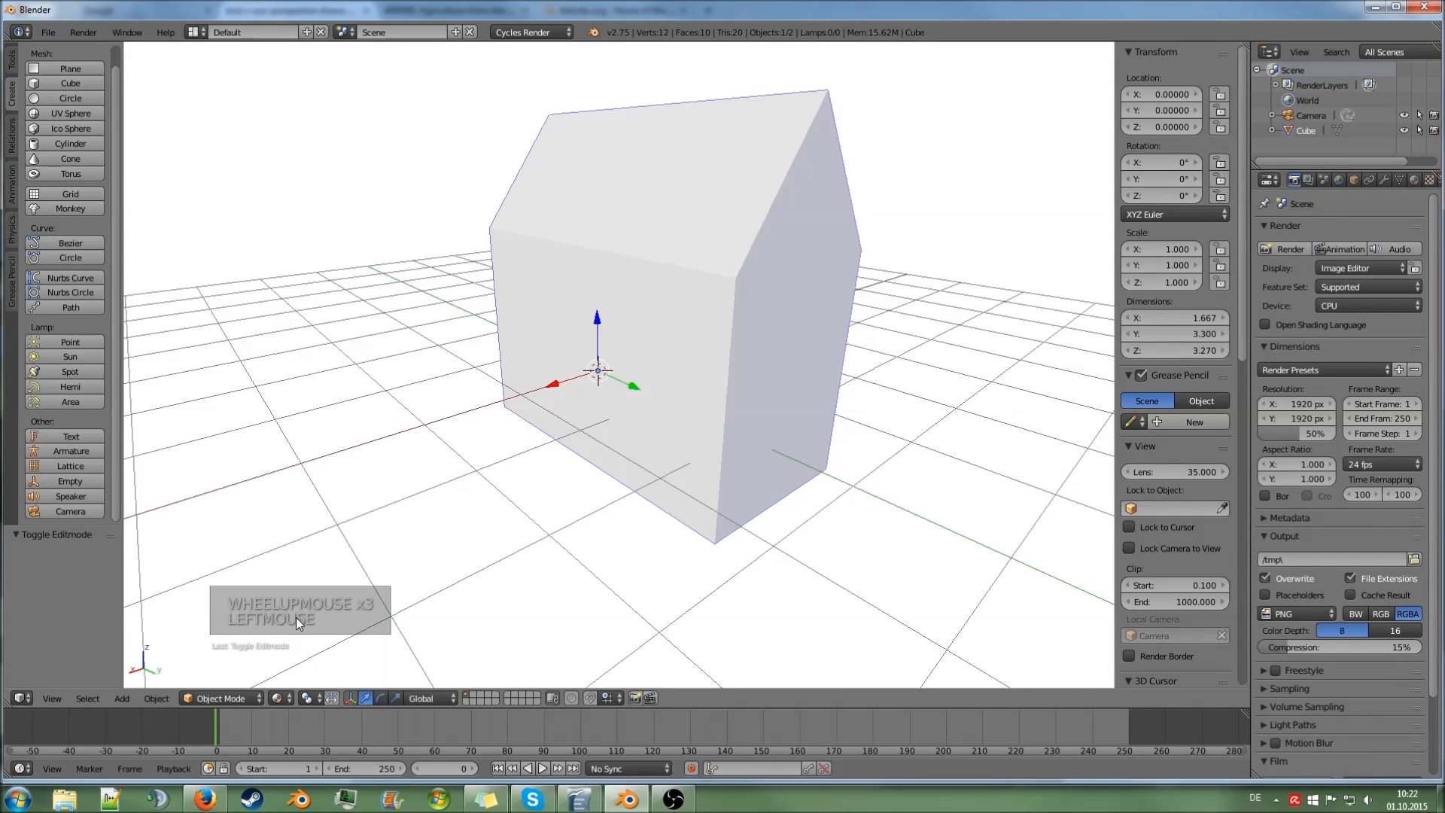
click(283, 698)
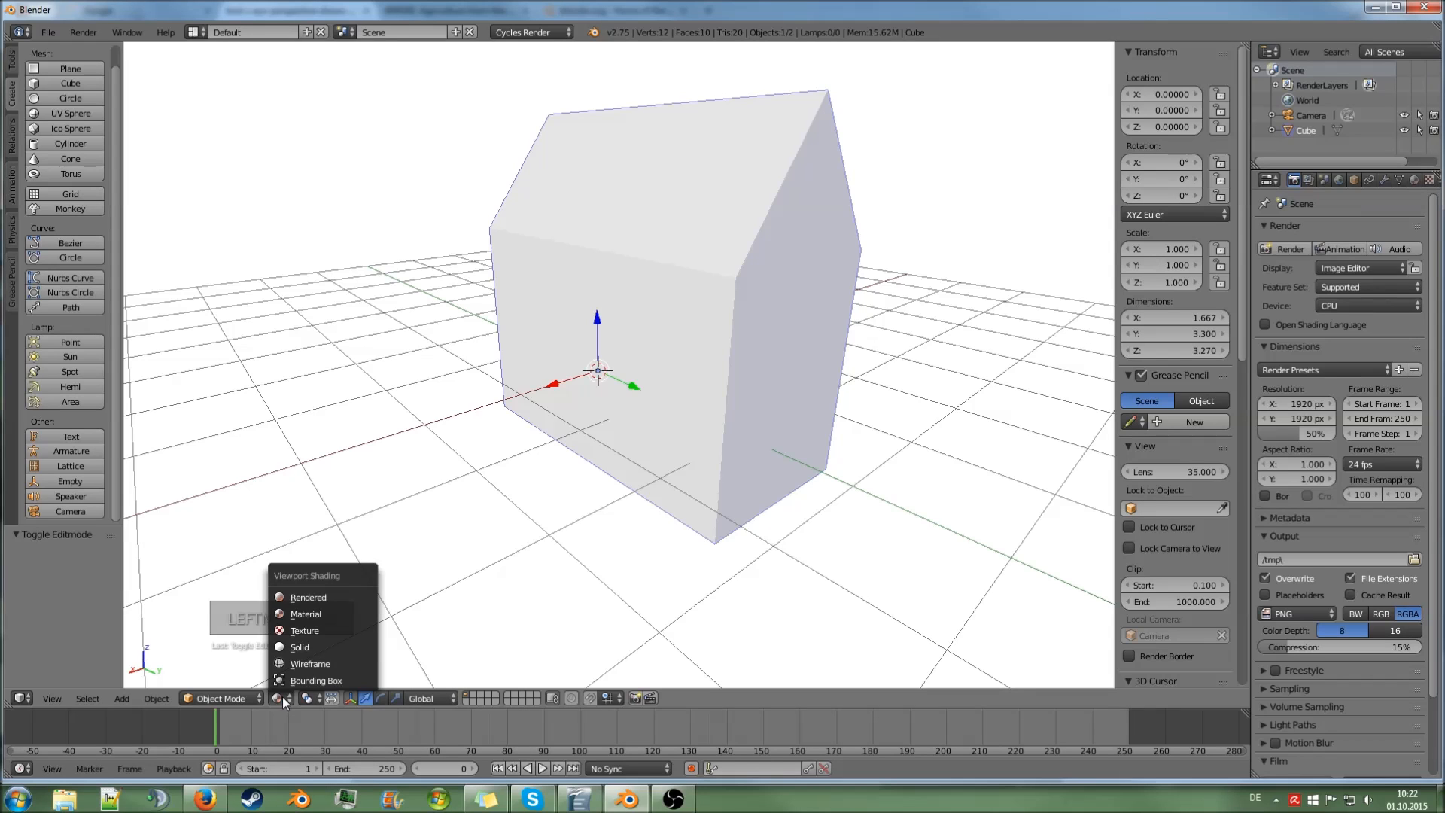
click(318, 614)
- Add a new material to the house object
scroll(679, 360, down, 3)
middle_drag(679, 360, 657, 386)
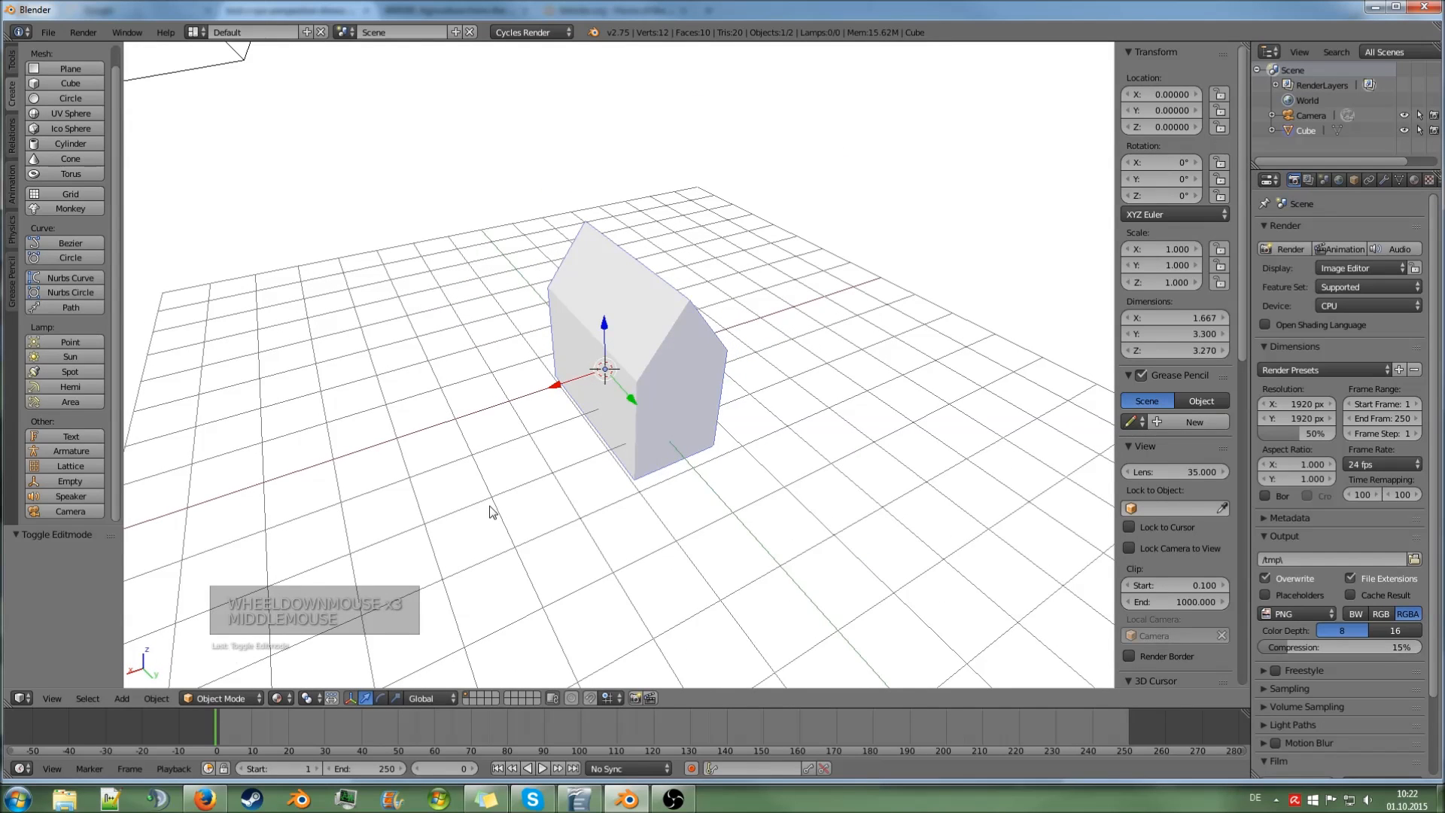
key(Tab)
key(Tab)
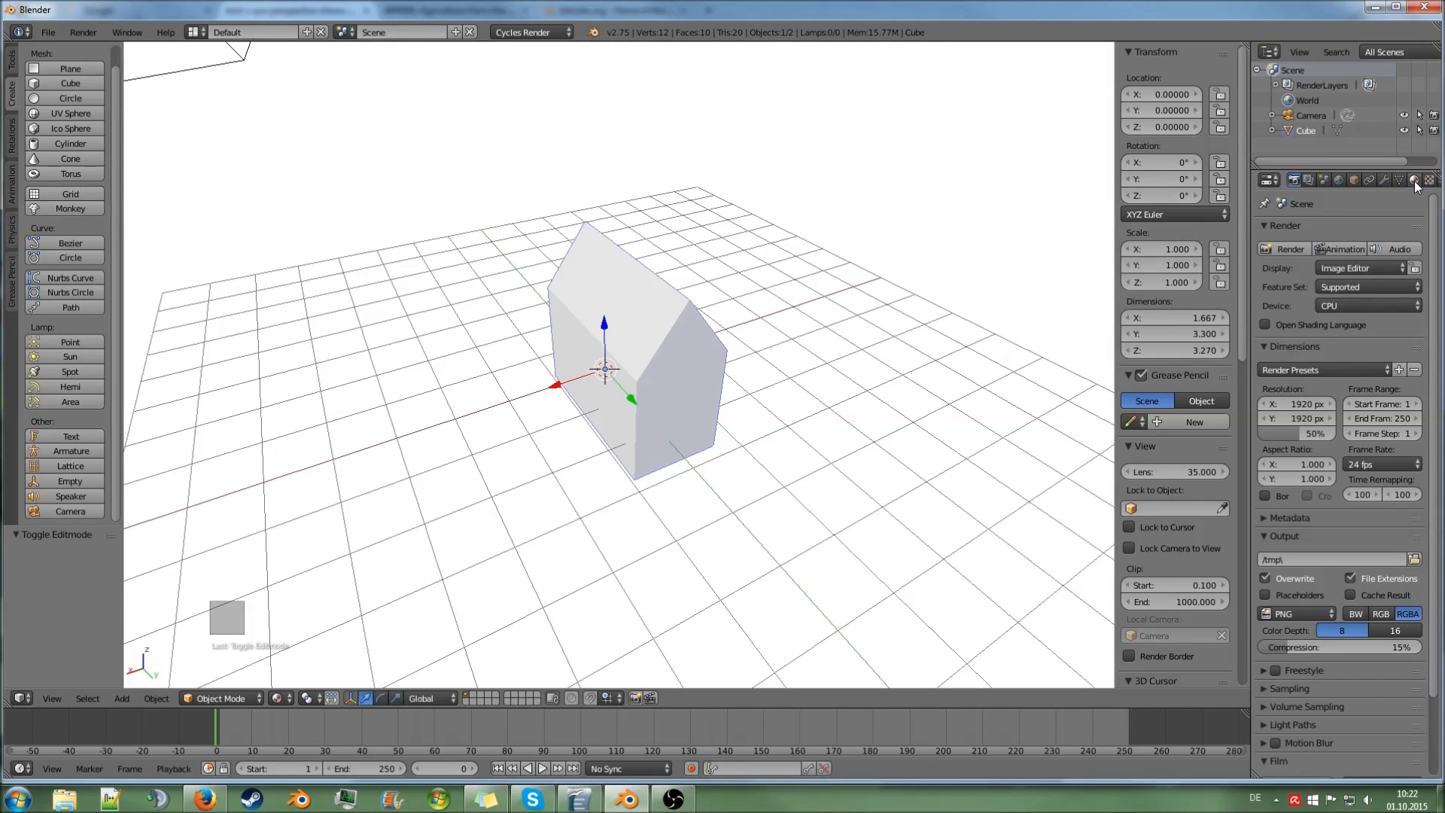
click(1413, 181)
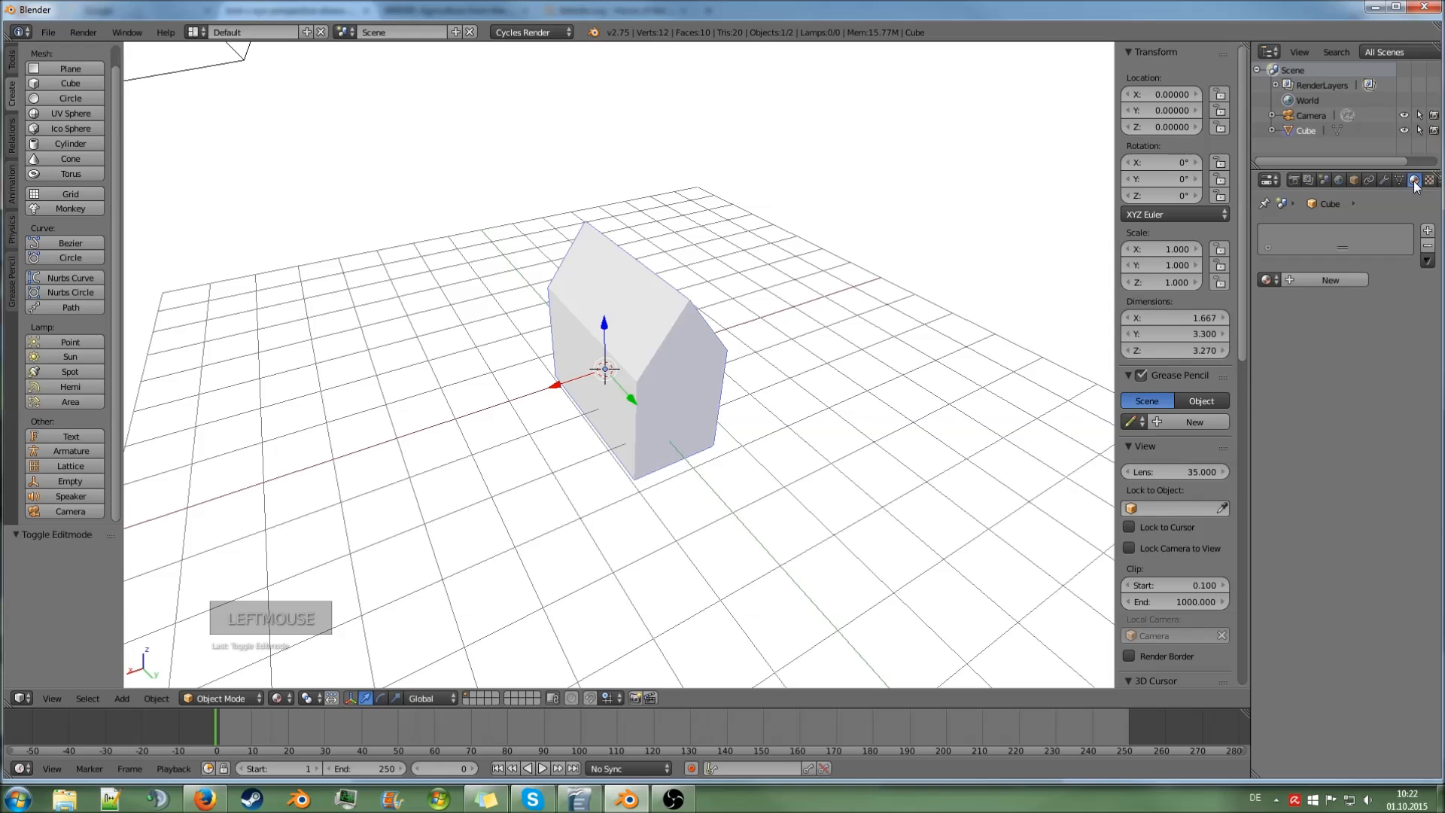
click(1325, 280)
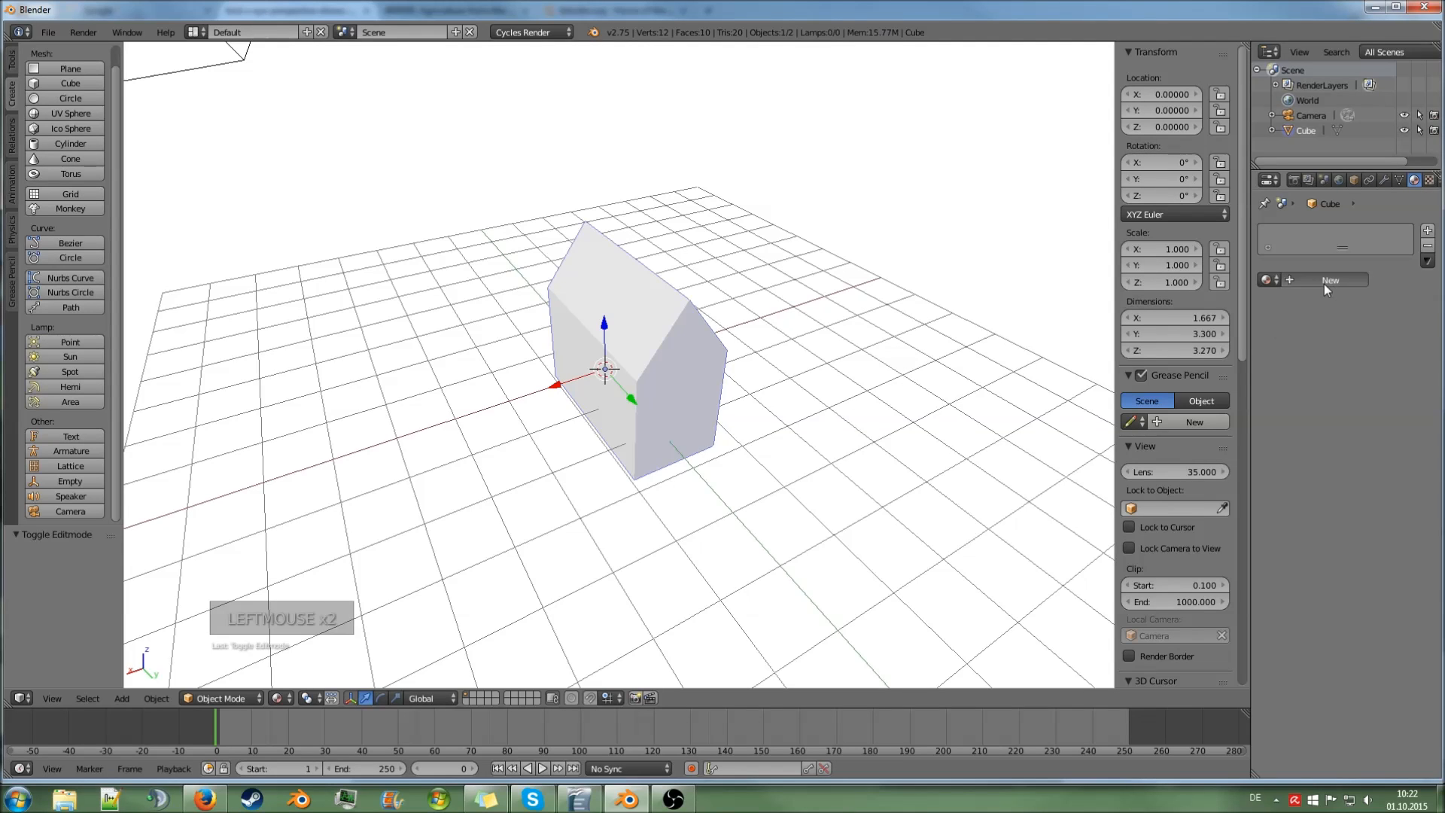
- Check the wall colours of the village illustration in Firefox and, back in Blender, give the house material a muted tan diffuse colour
scroll(730, 323, up, 1)
scroll(733, 329, up, 1)
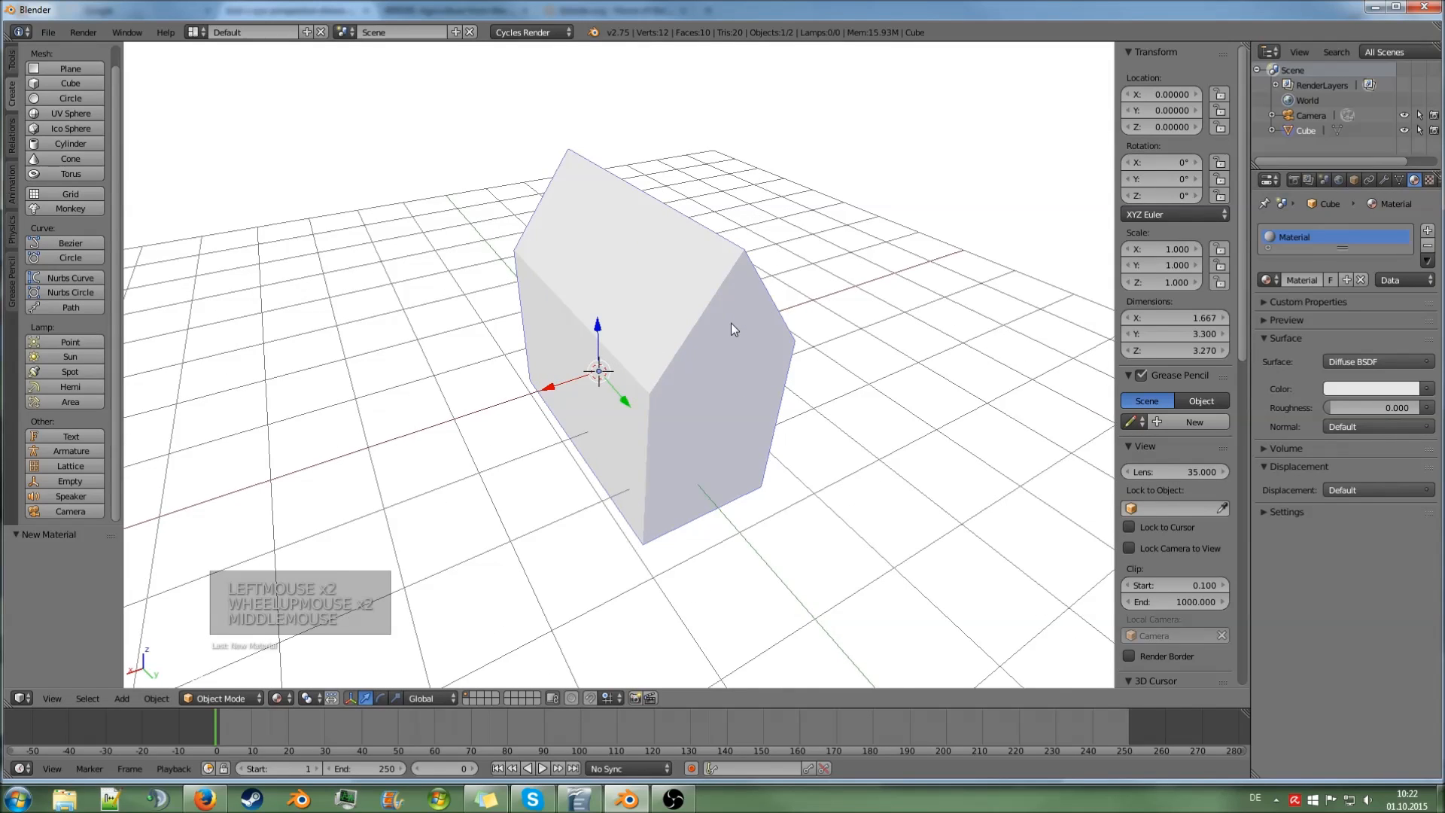
middle_drag(732, 328, 734, 305)
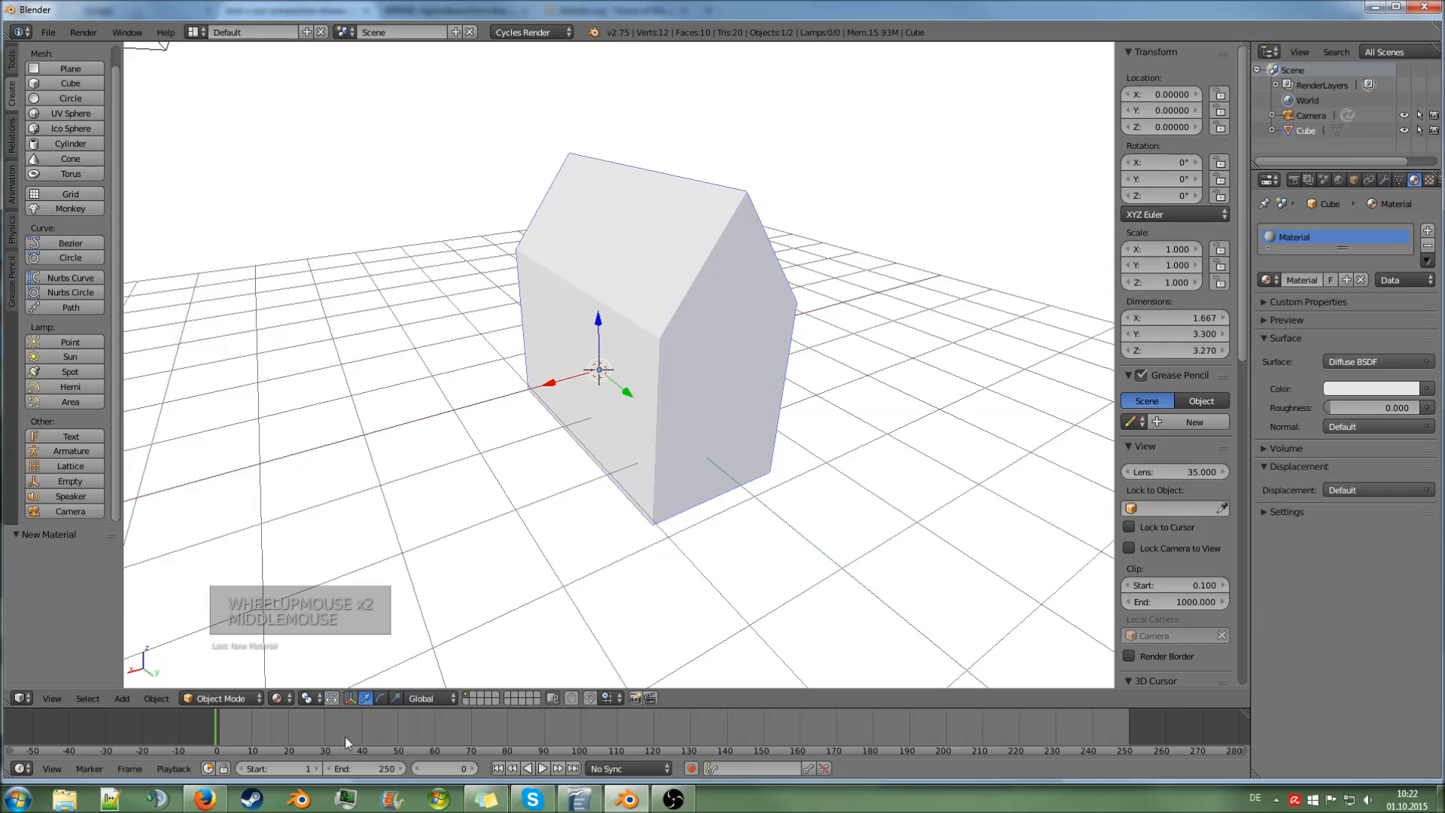
click(206, 799)
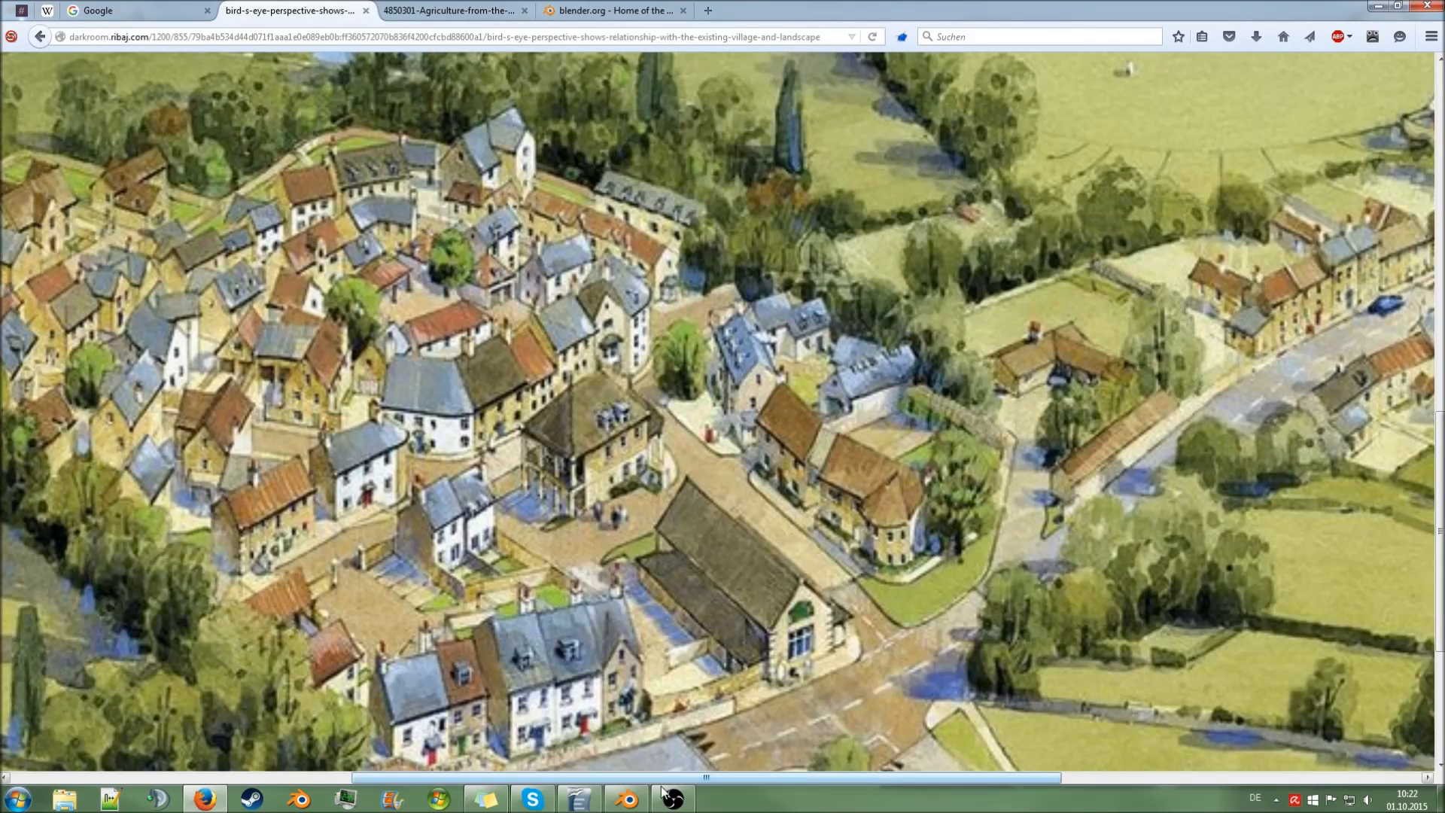
click(628, 799)
click(1369, 387)
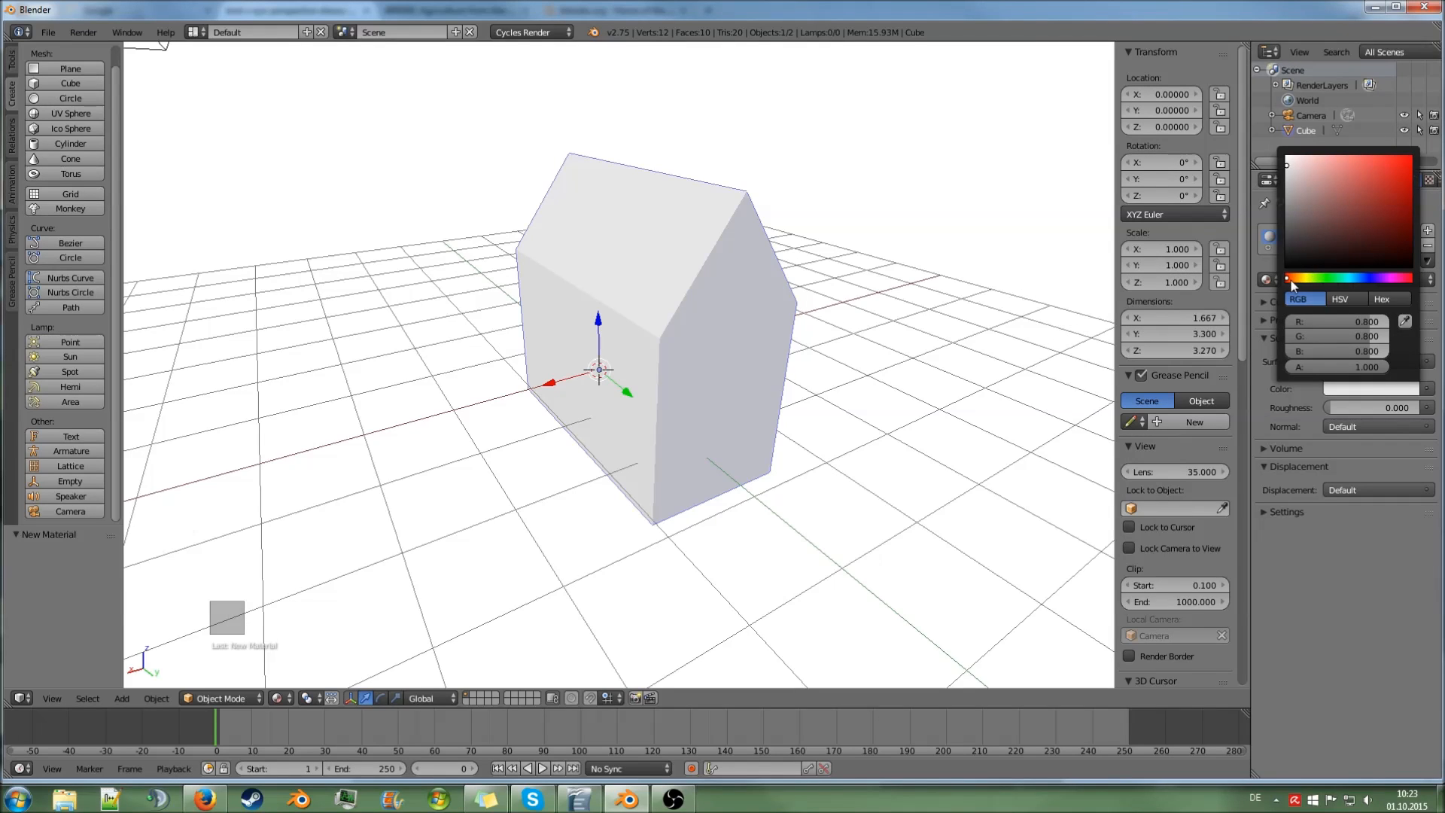
drag(1291, 278, 1296, 279)
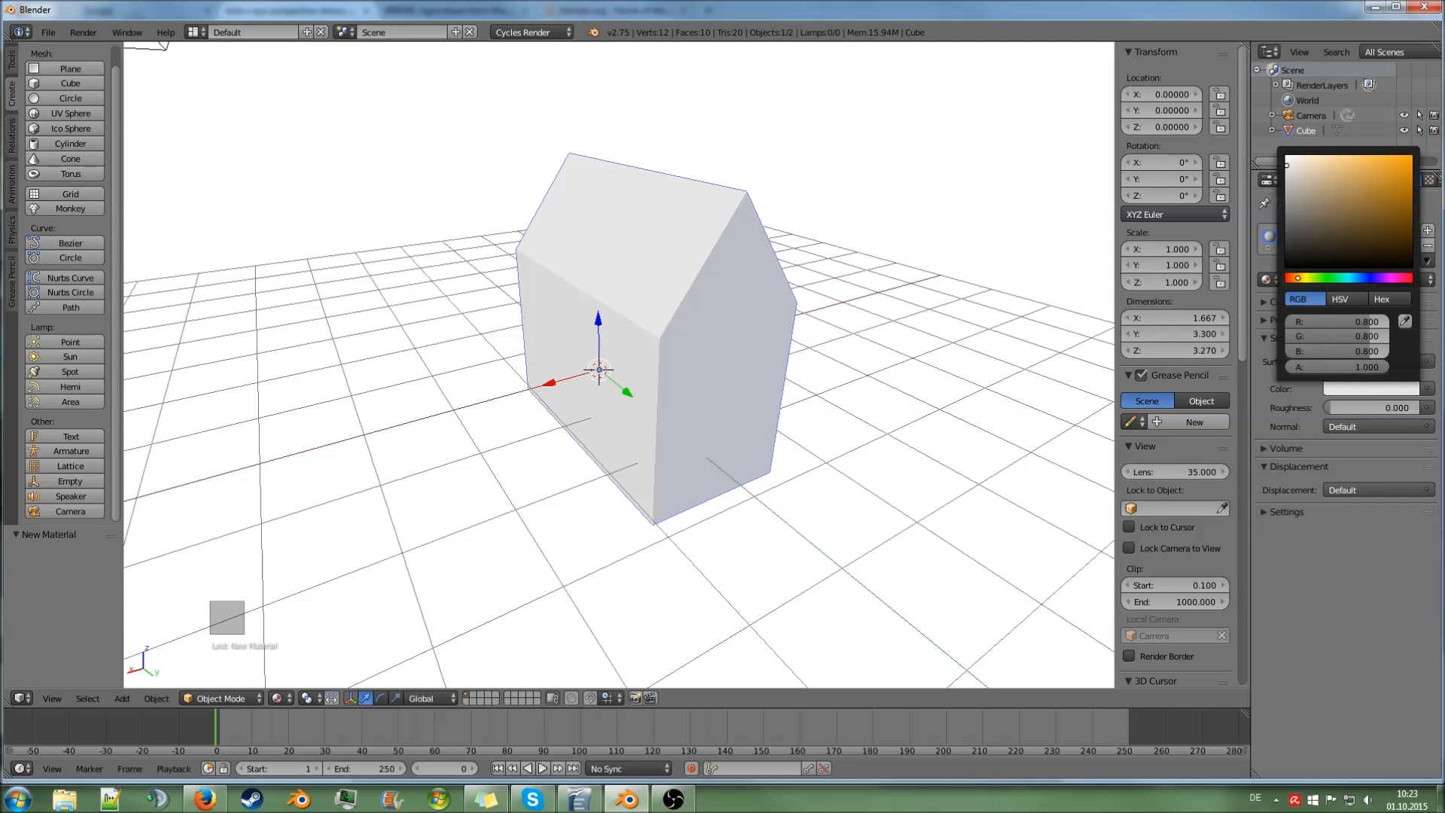
click(1317, 168)
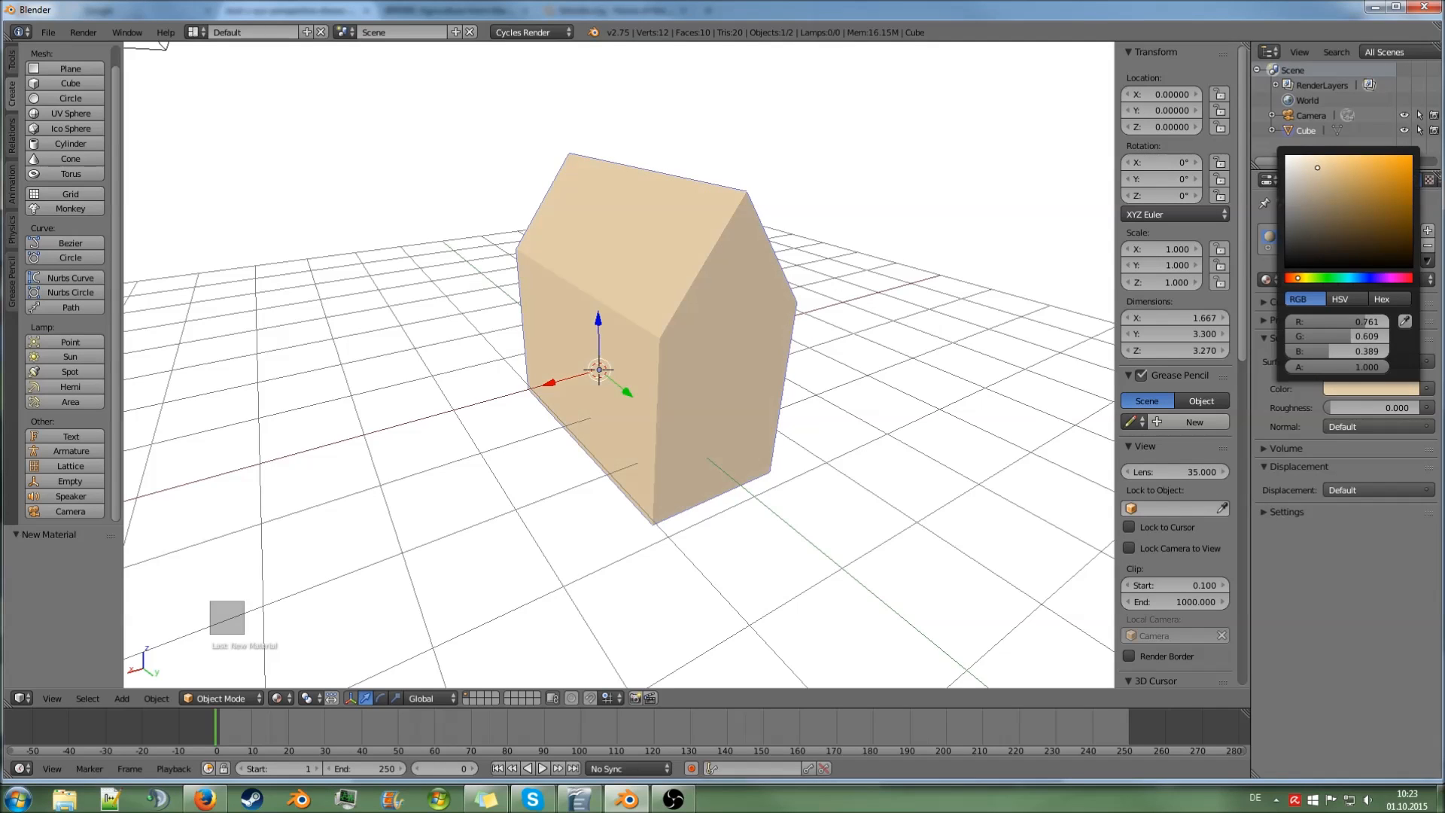
drag(1317, 168, 1317, 176)
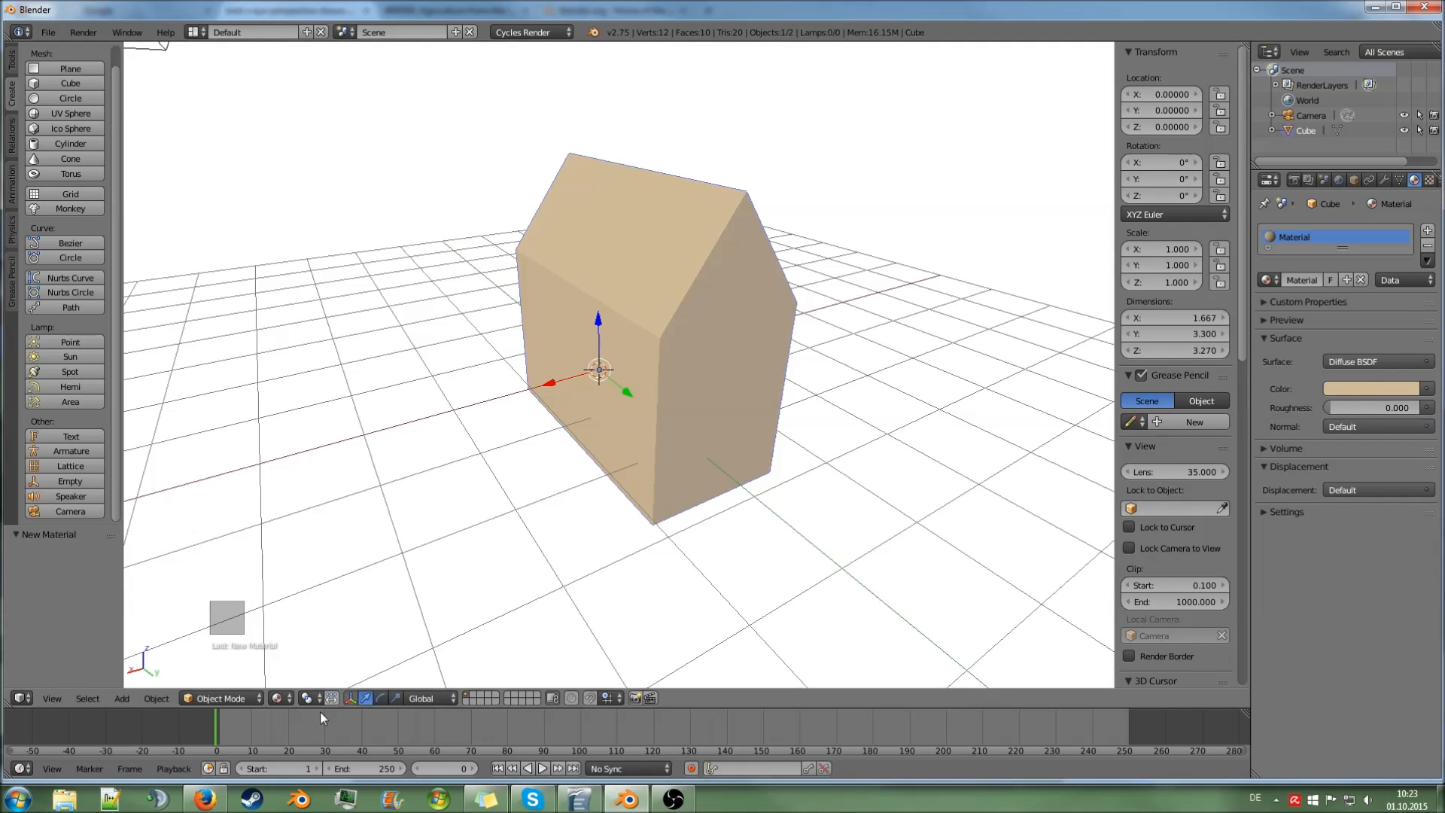
- Compare with the illustration in Firefox again and, back in Blender, adjust the diffuse colour to R 0.723, G 0.634, B 0.417
click(204, 798)
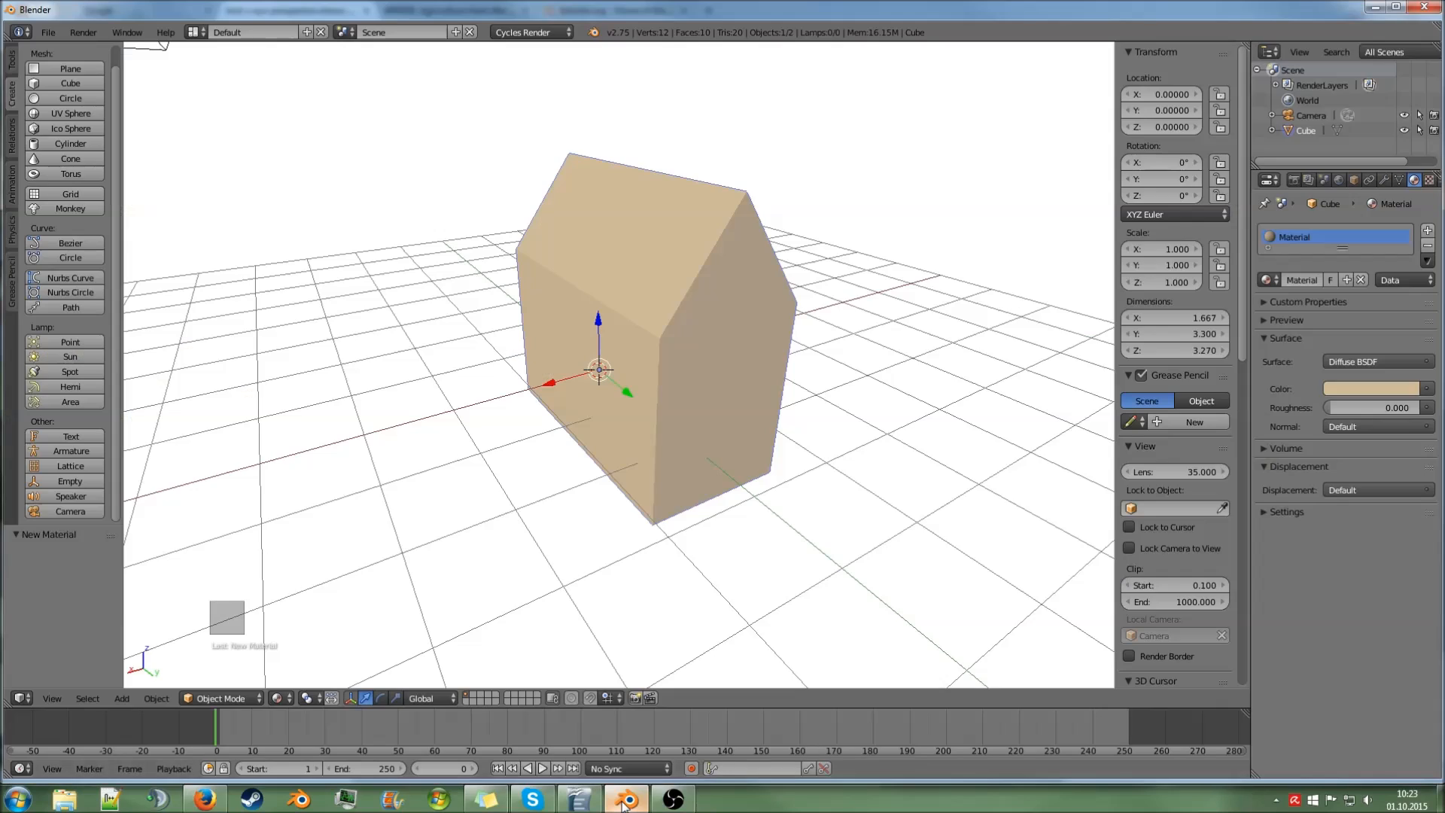
click(627, 799)
click(1370, 389)
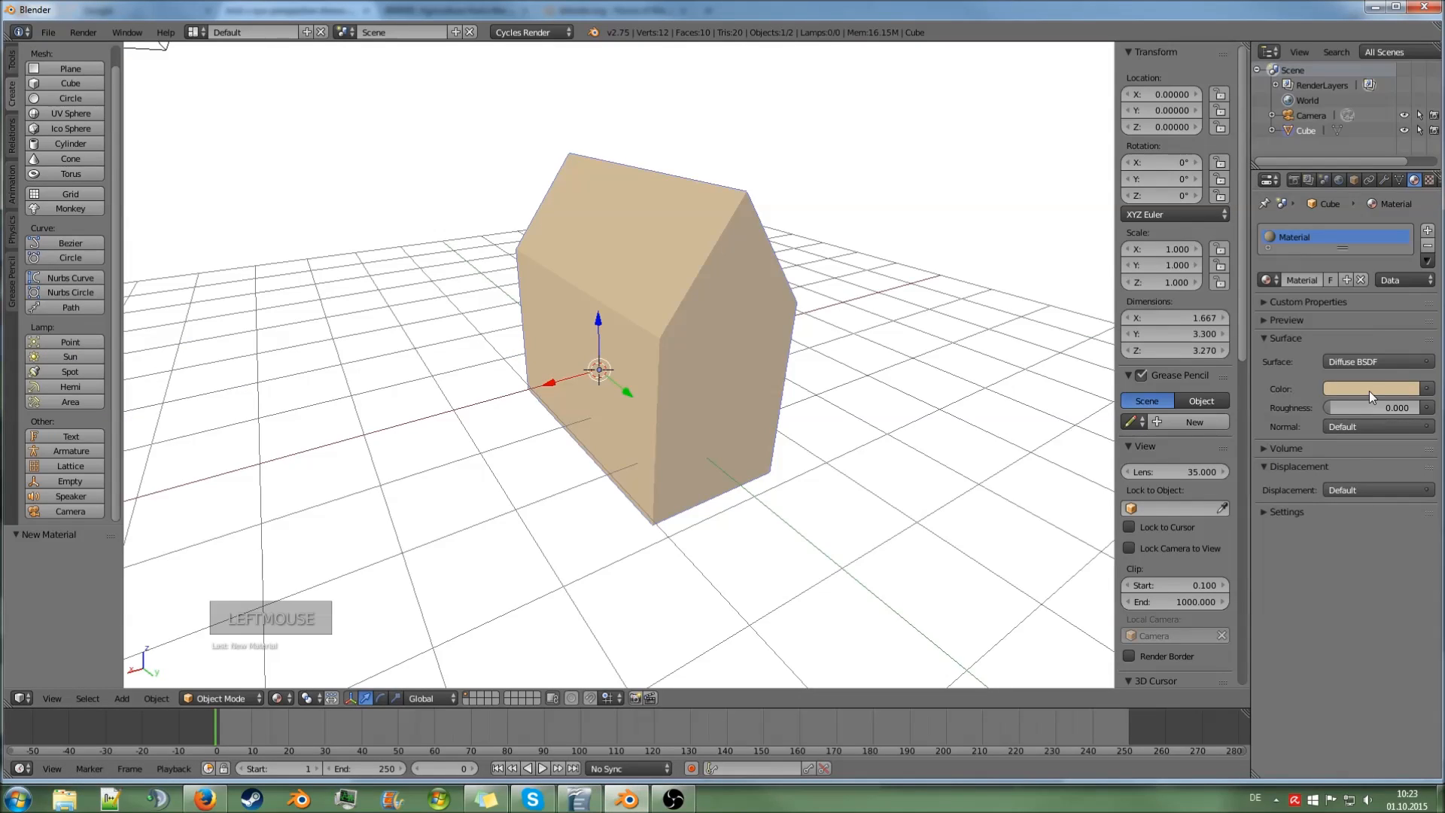
drag(1299, 279, 1300, 280)
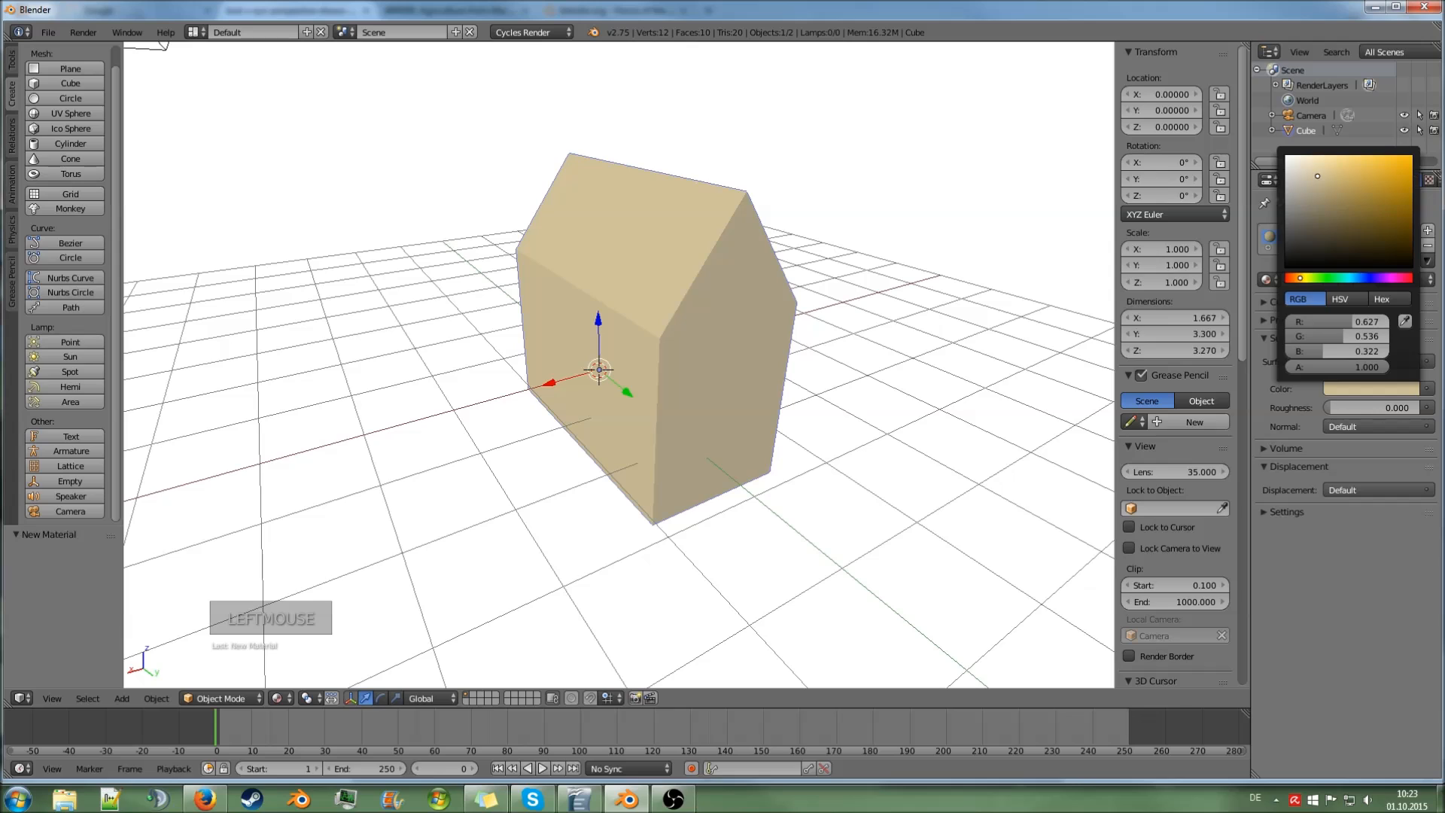
drag(1321, 165, 1312, 170)
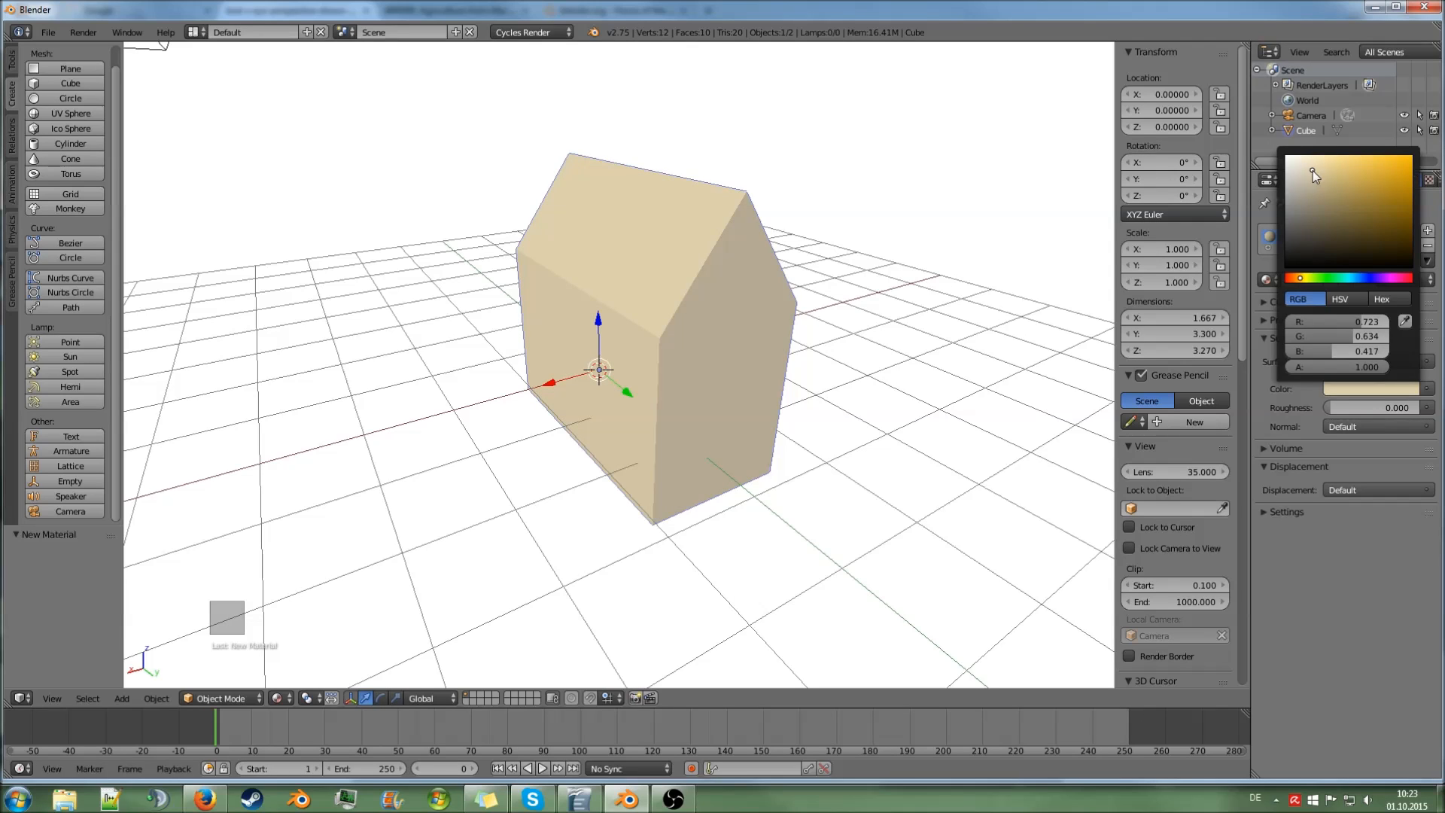
- Fine-tune the hue of the wall material's diffuse colour to R 0.723, G 0.623, B 0.417
click(1380, 391)
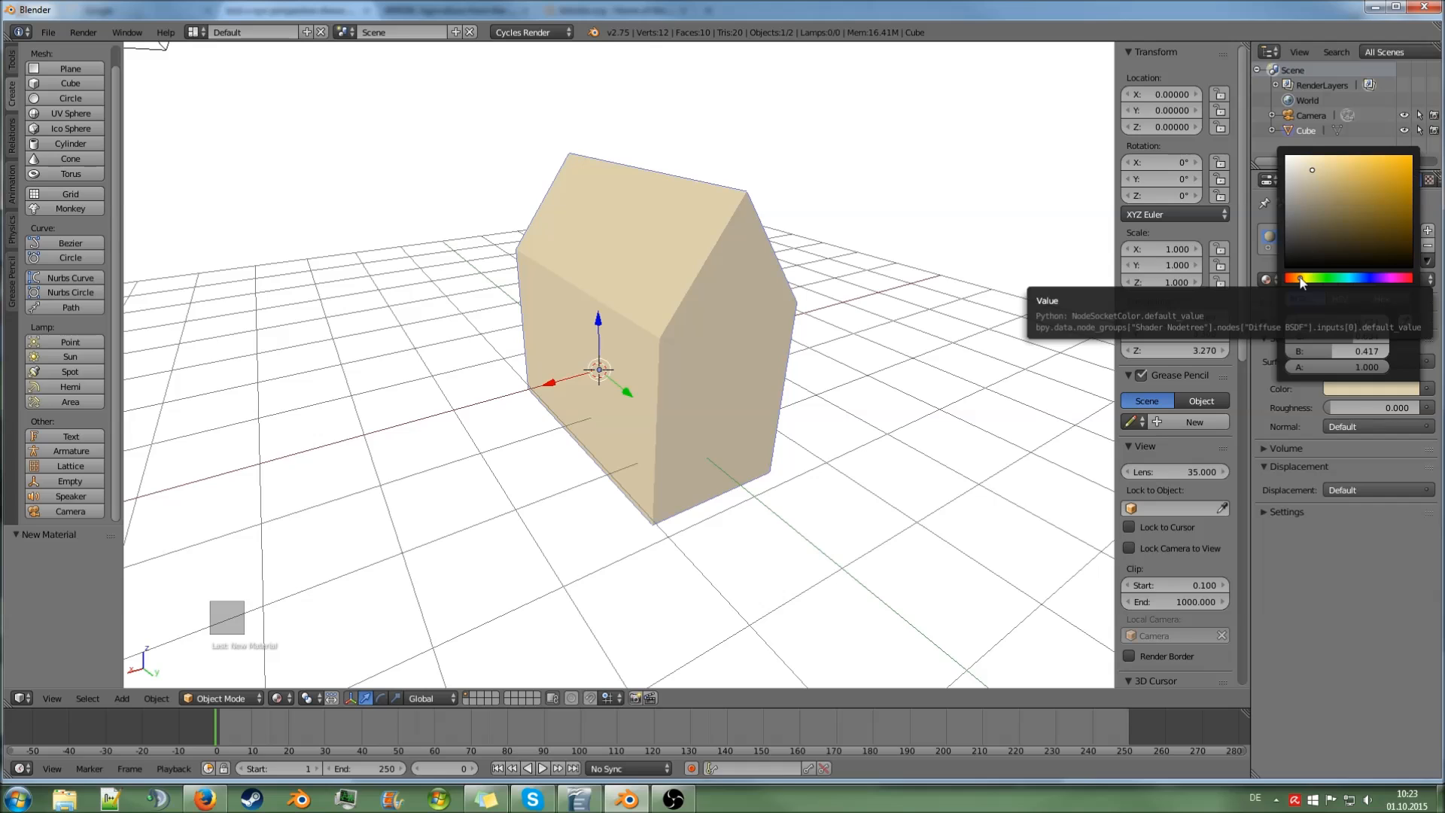
drag(1303, 281, 1307, 279)
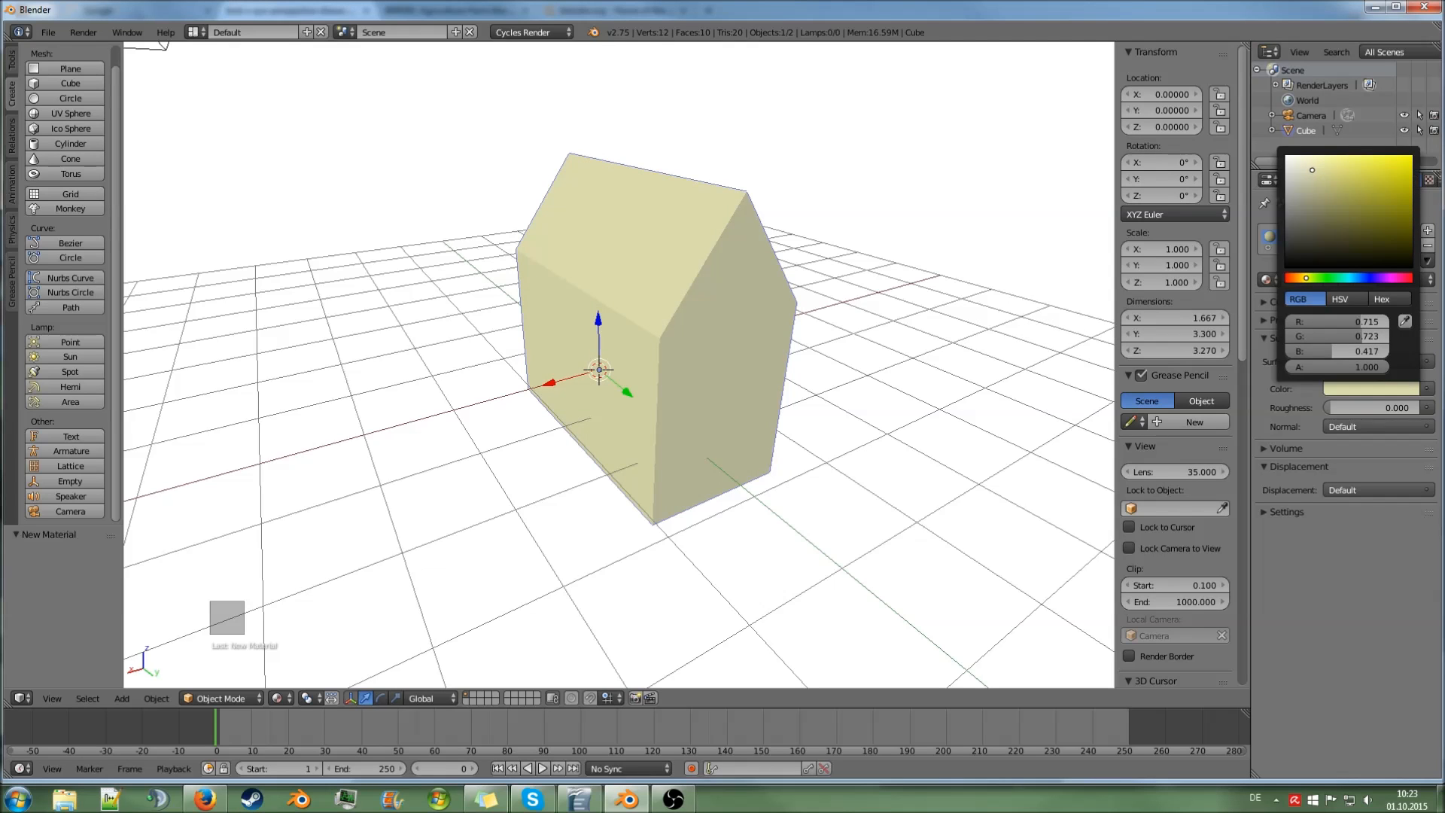
drag(1304, 278, 1299, 278)
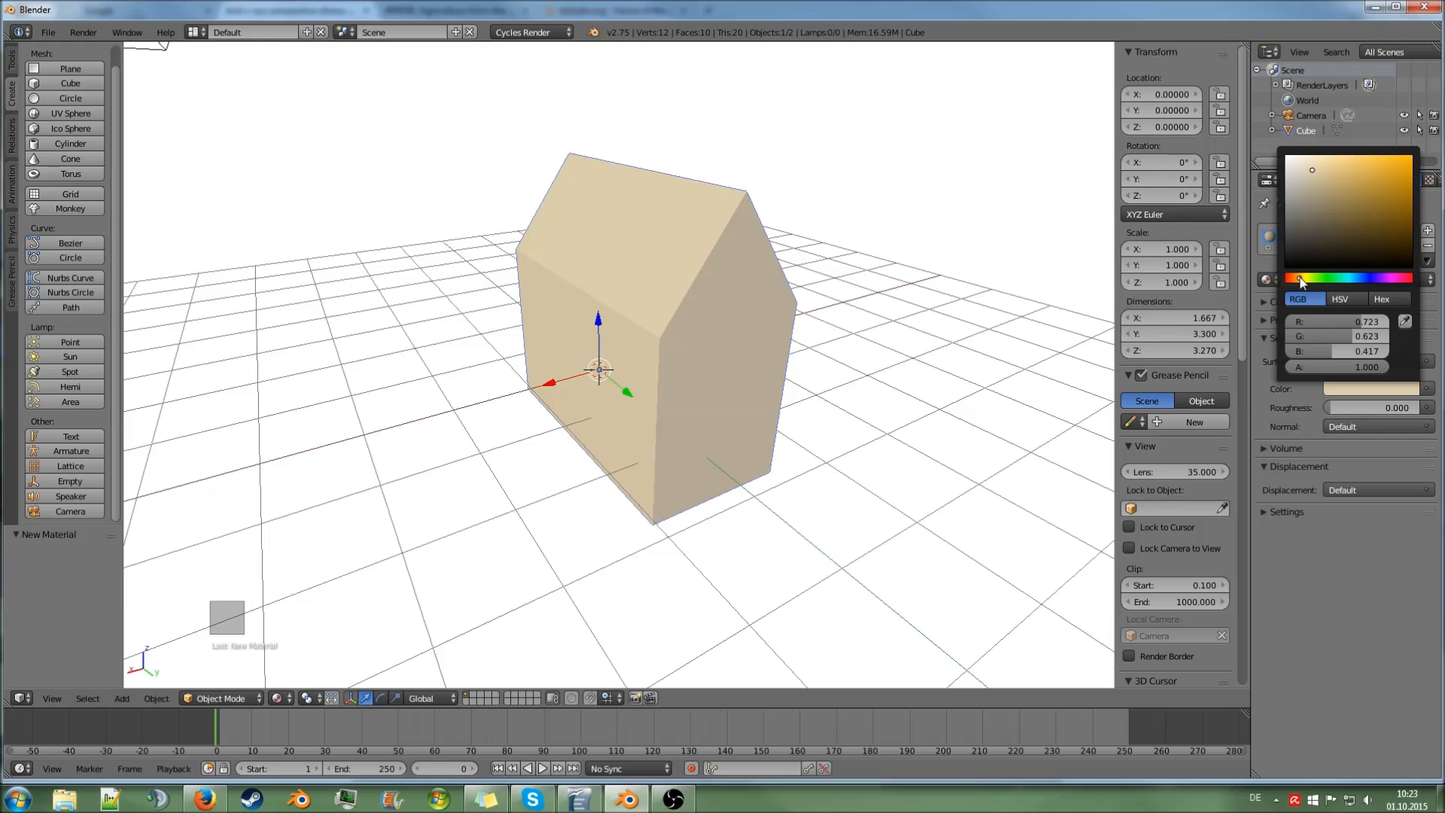
middle_click(869, 402)
mouse_move(870, 403)
middle_down()
mouse_move(932, 365)
mouse_move(961, 368)
mouse_move(893, 390)
middle_up()
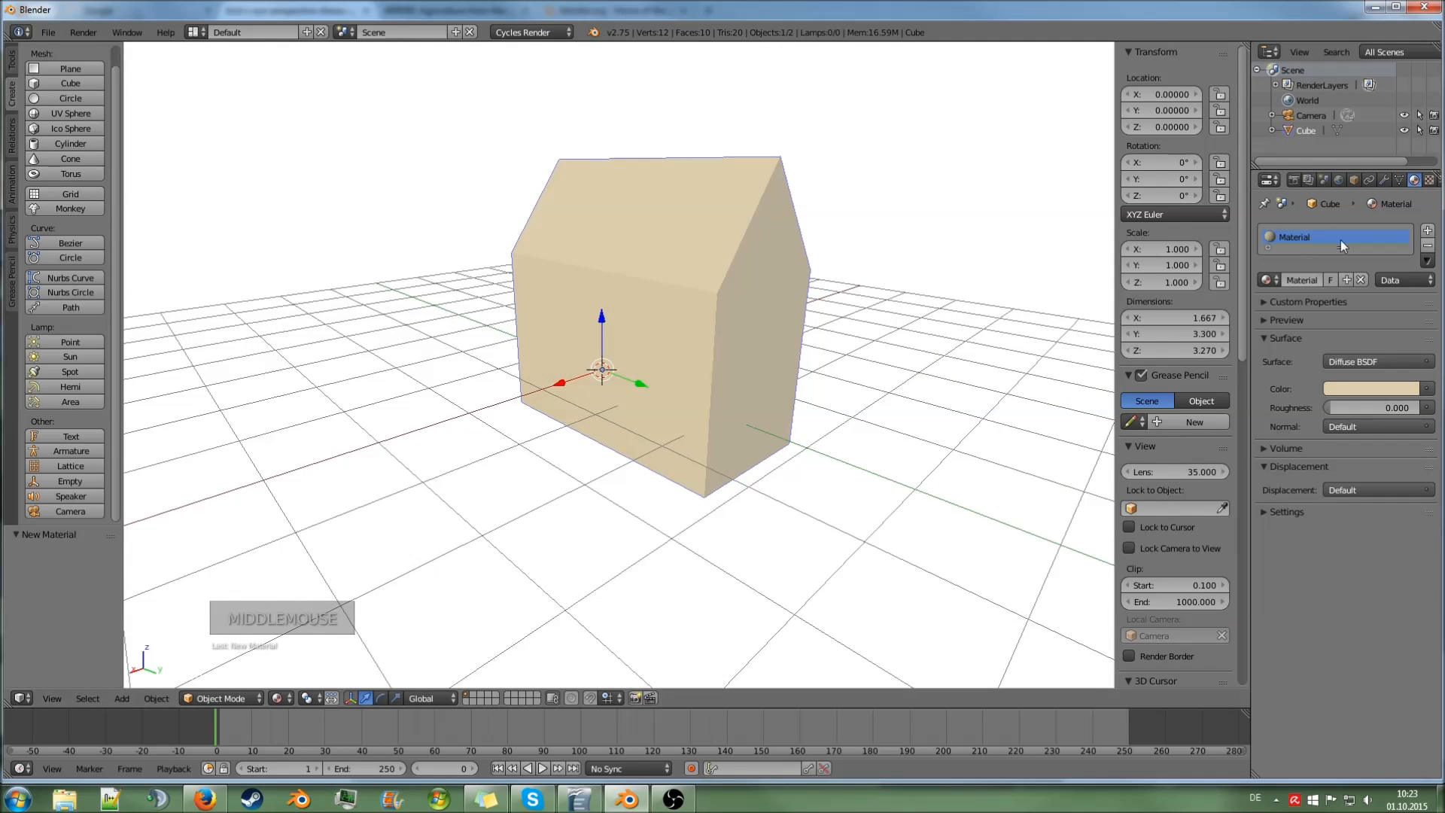
- Add a second material to the house and give it a dark brown diffuse colour of R 0.173, G 0.114, B 0.075
click(1427, 232)
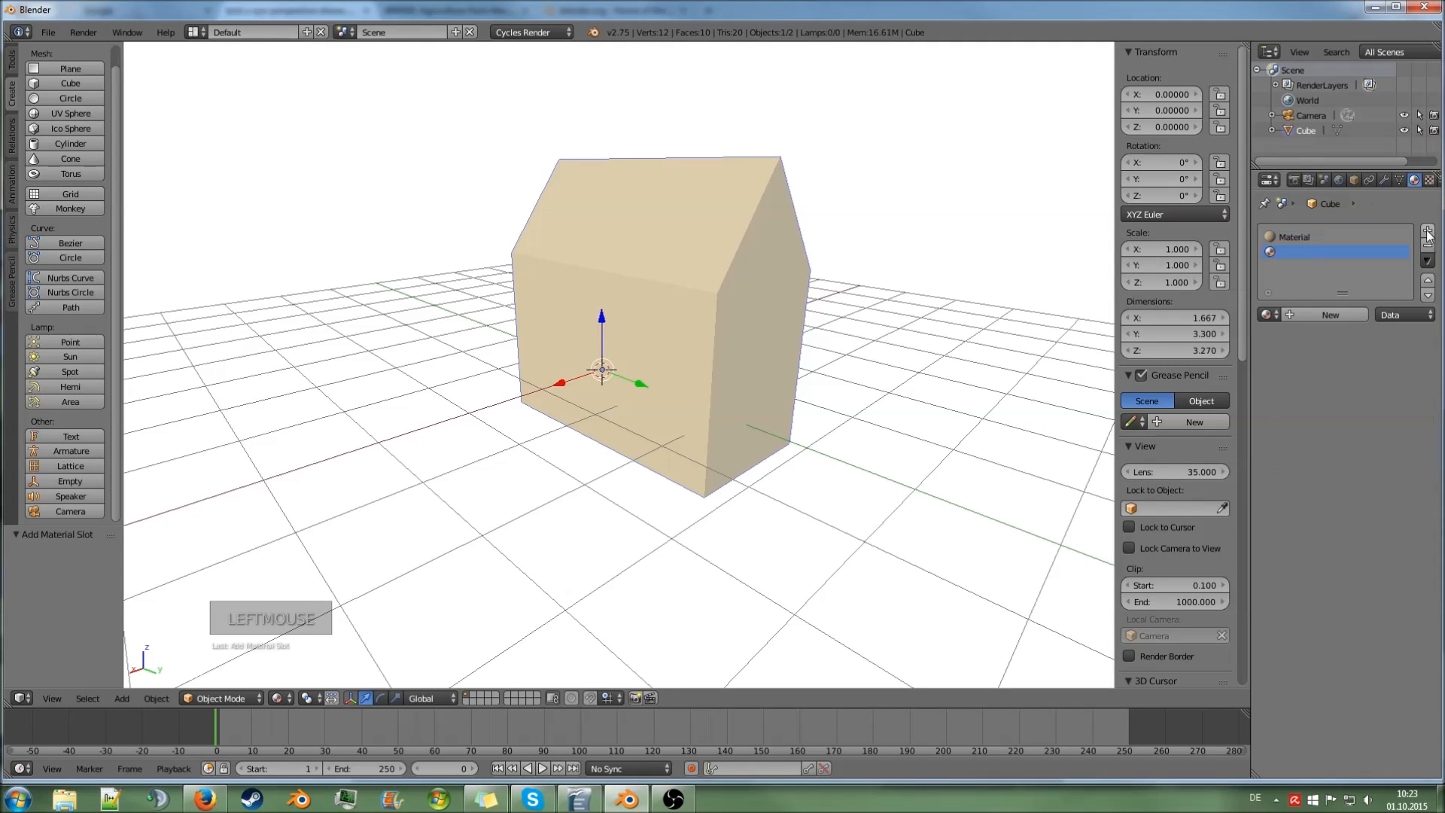
click(1325, 318)
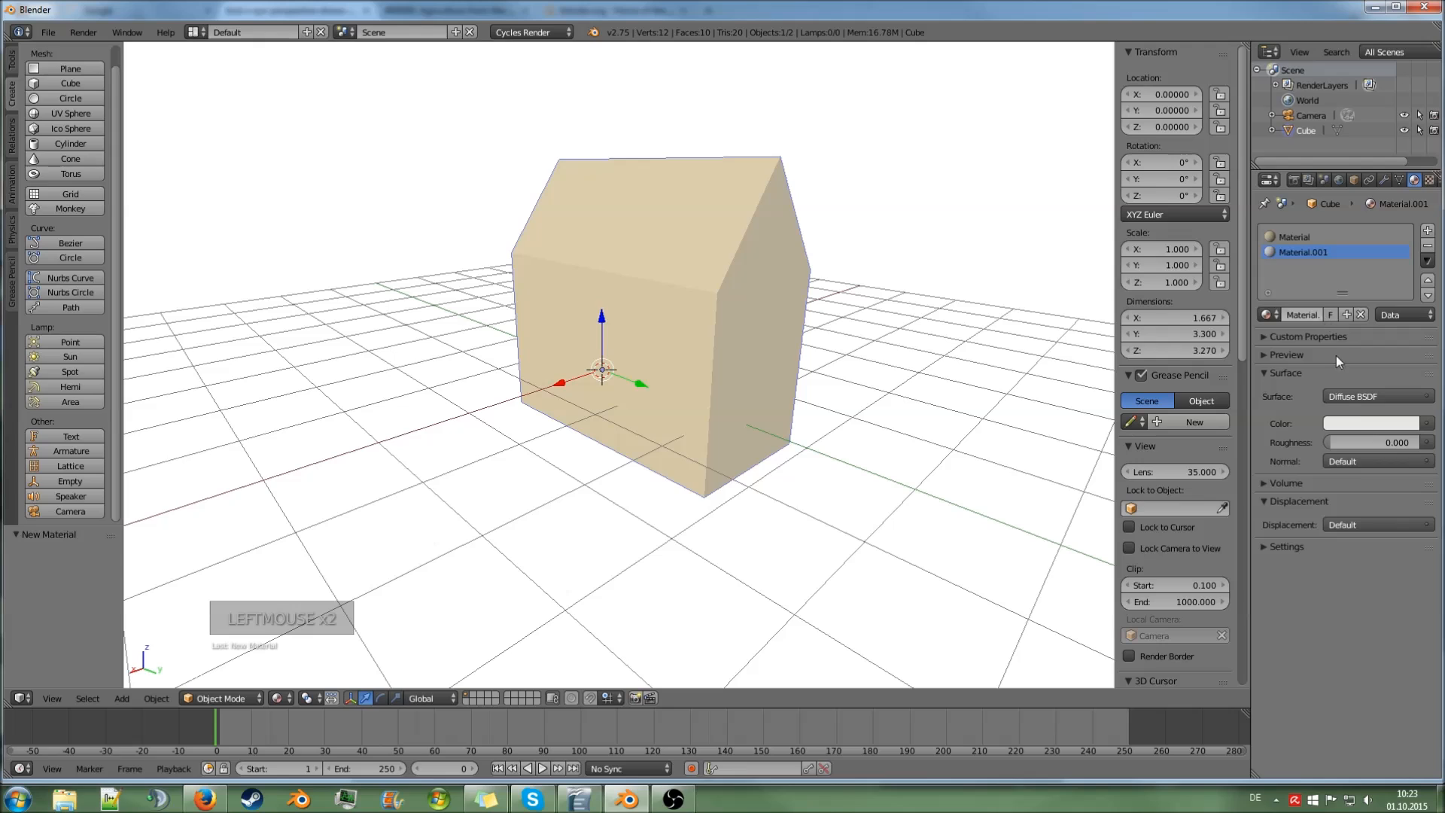
click(1353, 420)
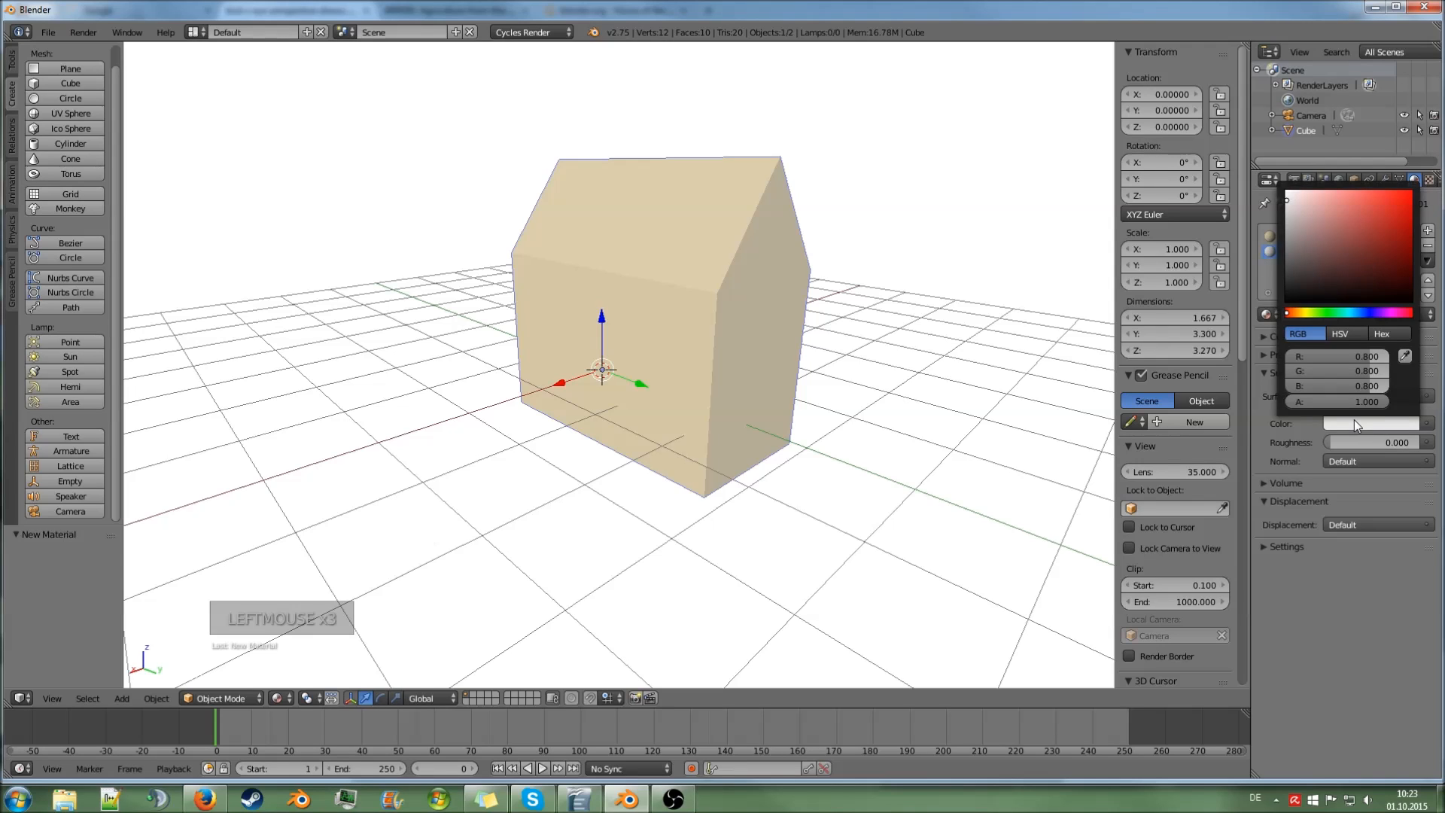
click(1292, 313)
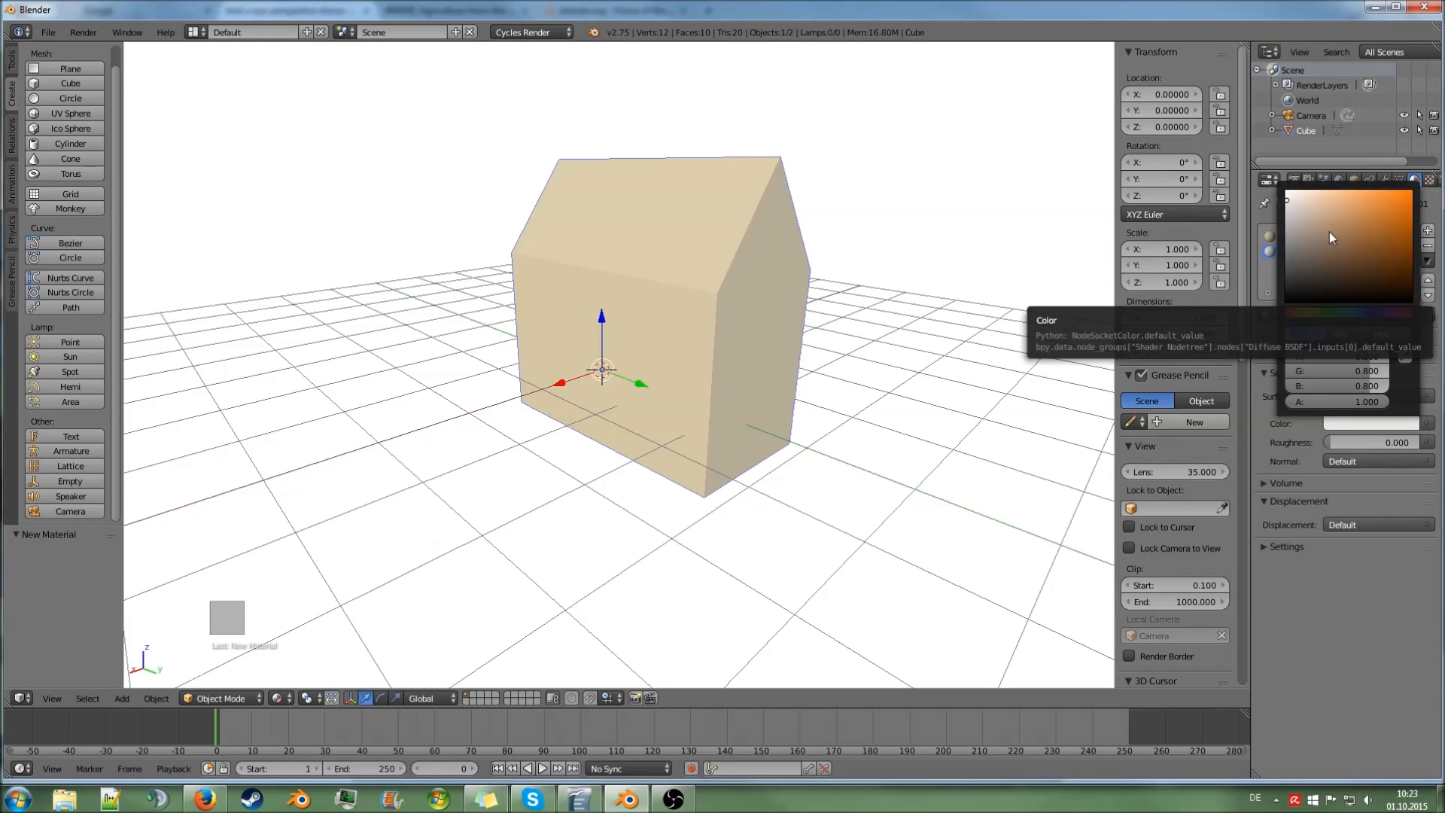
mouse_move(1329, 232)
mouse_down()
mouse_move(1351, 248)
mouse_move(1327, 253)
mouse_up()
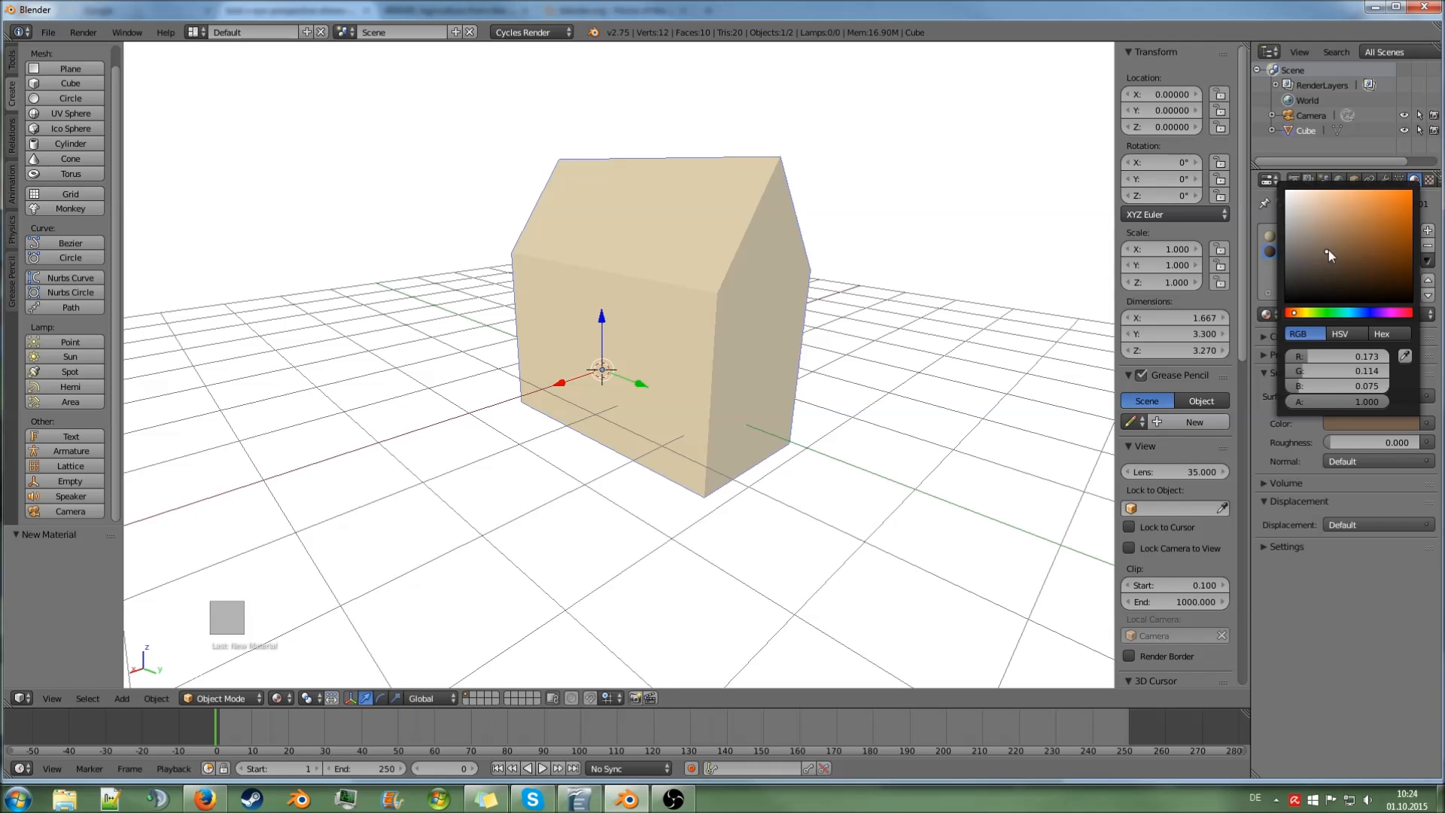
- Assign the brown material to the two sloping roof faces of the house in Edit Mode
middle_drag(933, 248, 816, 300)
key(Tab)
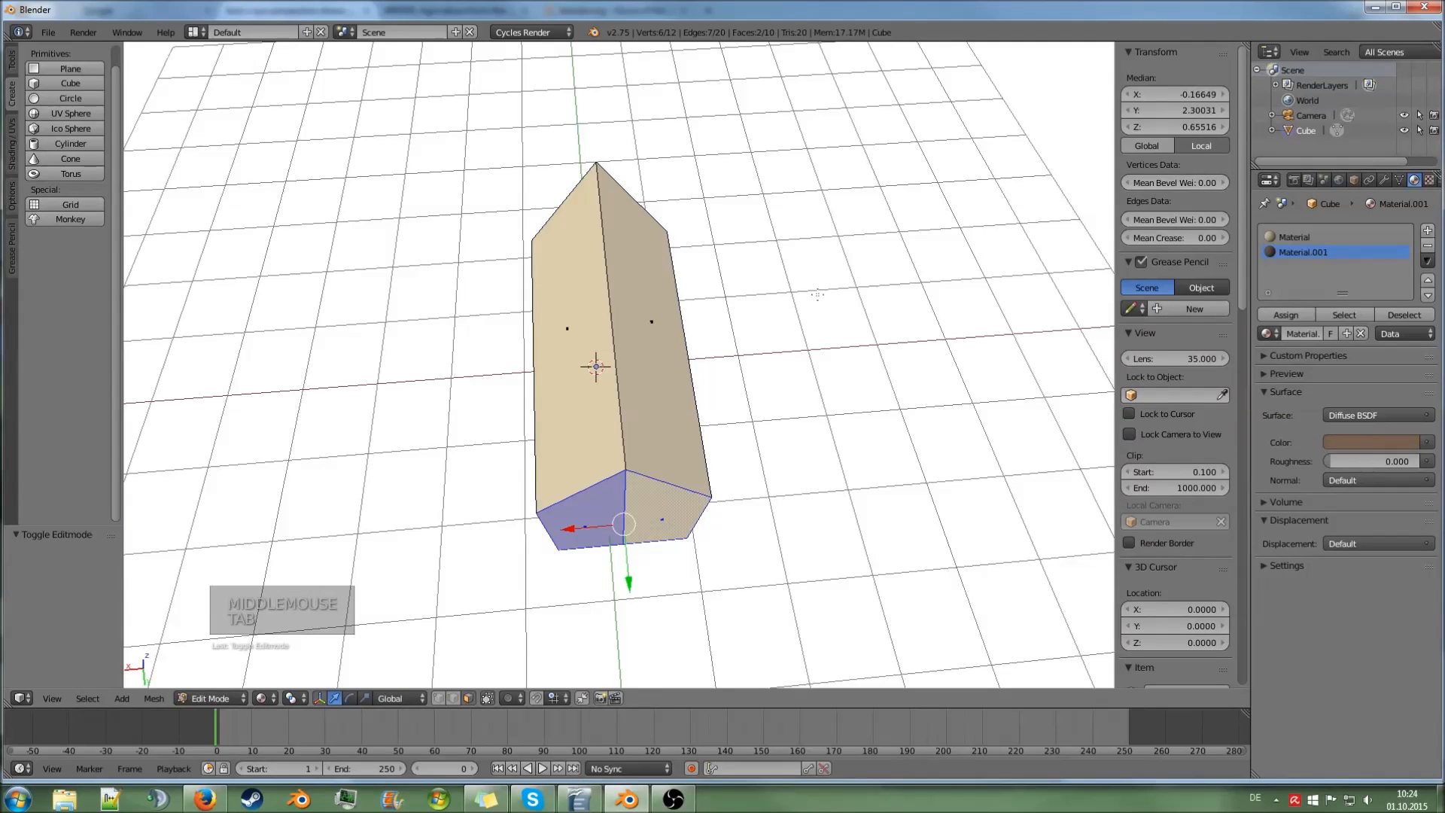
right_click(584, 325)
shift+right_click(650, 314)
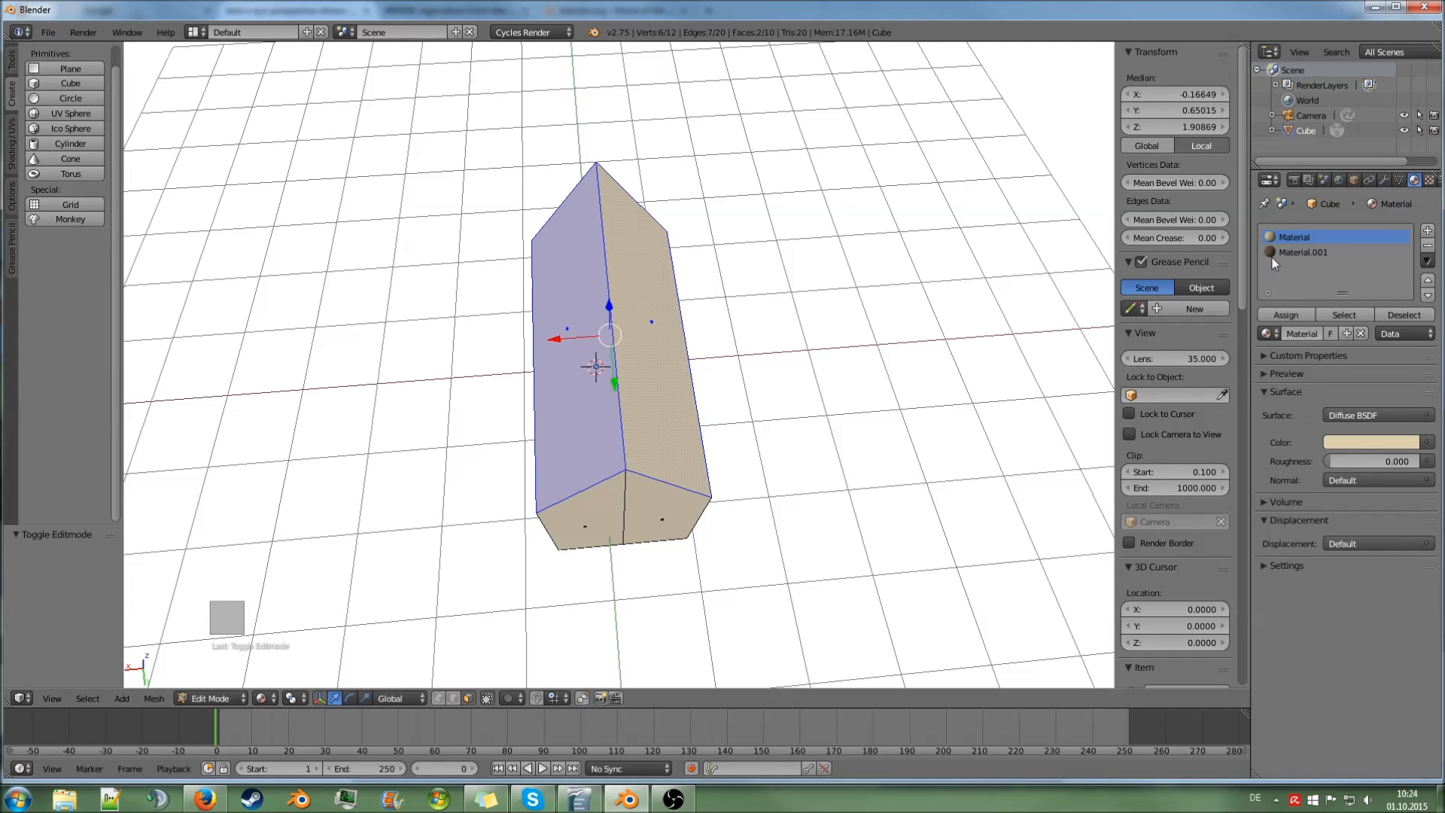
click(1300, 254)
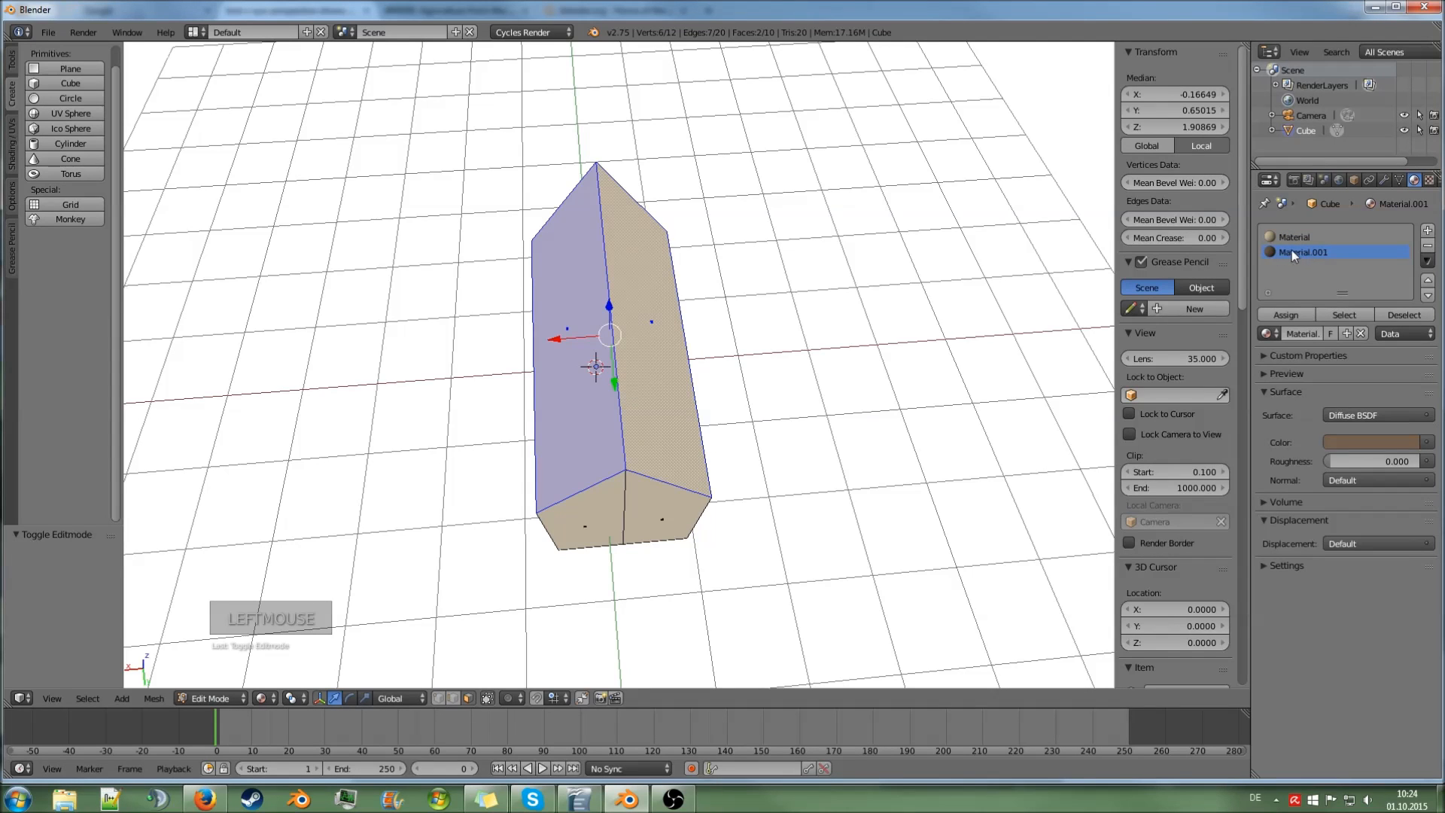
click(1293, 314)
mouse_move(821, 331)
middle_down()
mouse_move(848, 328)
mouse_move(880, 289)
mouse_move(1065, 264)
mouse_move(882, 296)
mouse_move(807, 339)
middle_up()
key(Tab)
scroll(809, 342, down, 2)
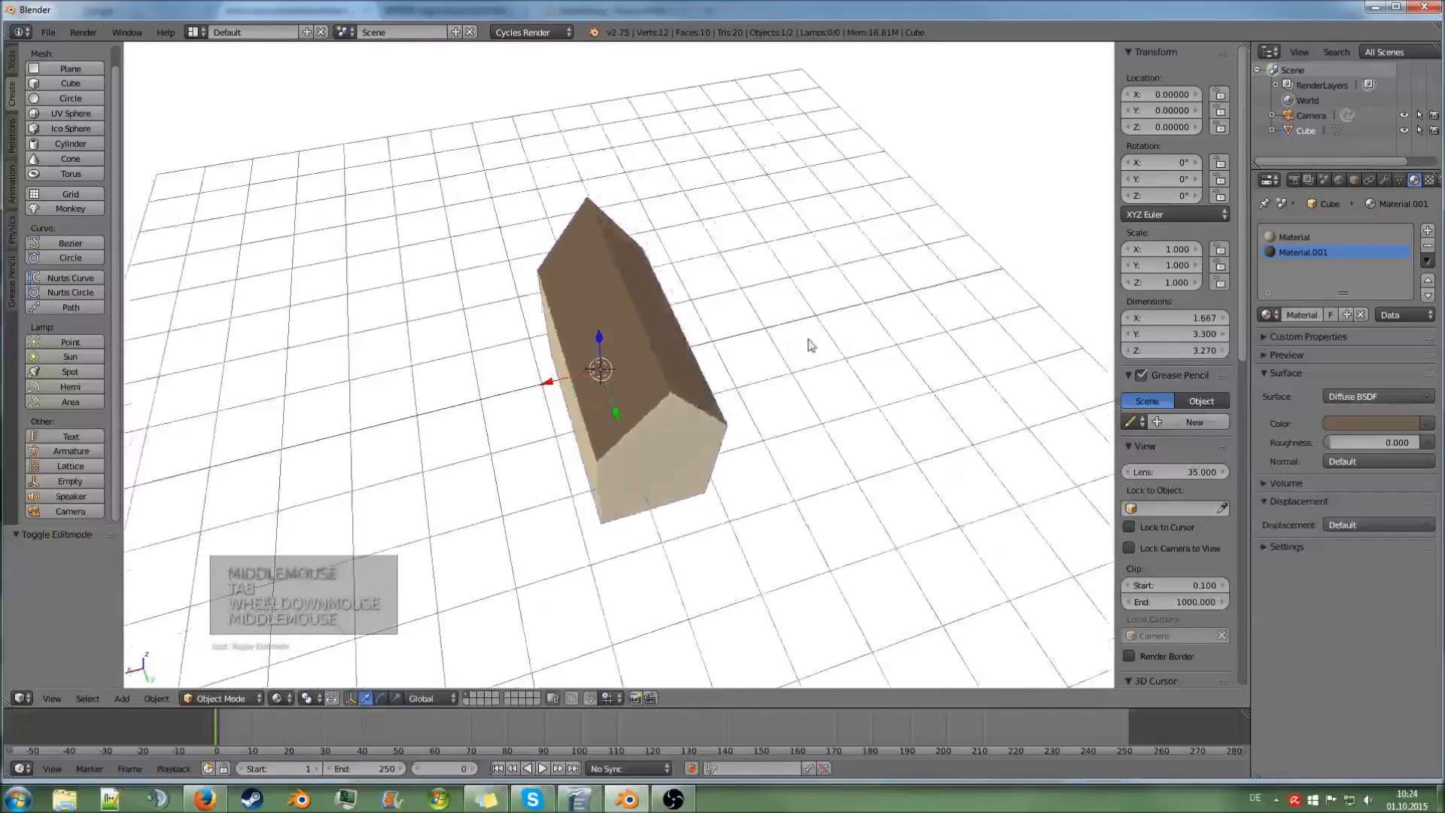
scroll(824, 334, up, 2)
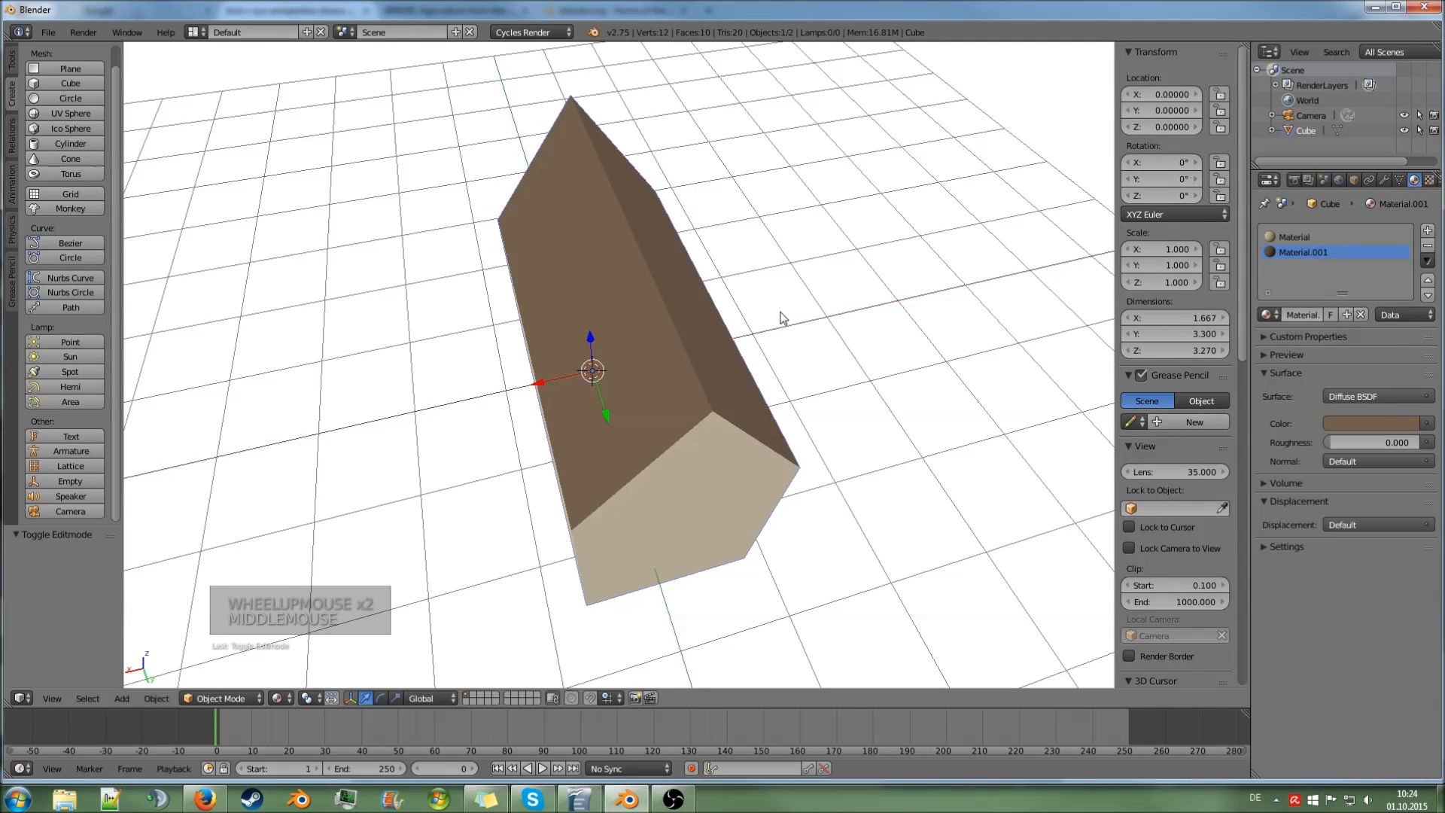
- Extrude the two roof faces upward by about 0.169 to give the roof thickness
key(Tab)
middle_drag(740, 317, 767, 274)
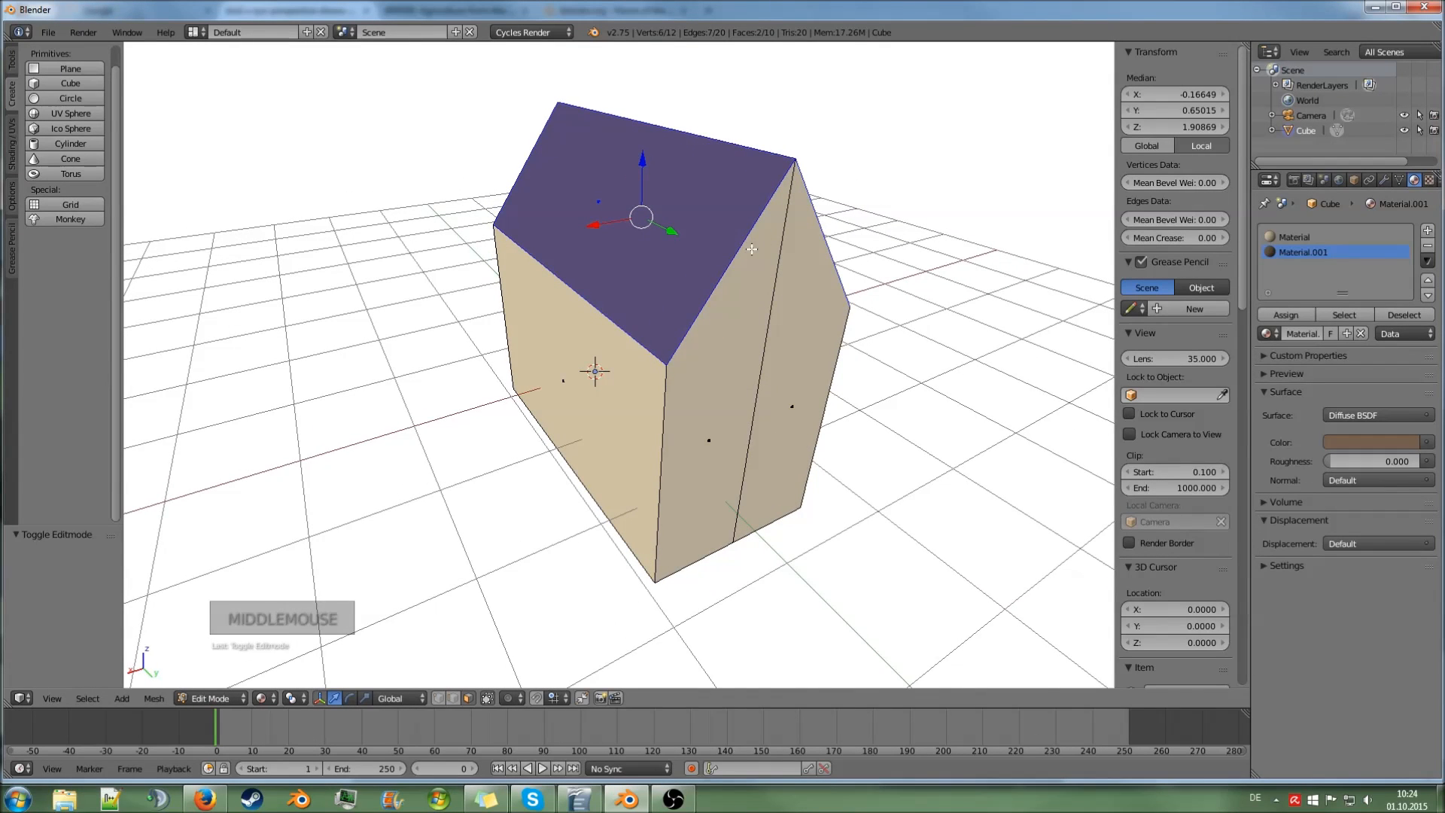
mouse_move(705, 253)
middle_down()
mouse_move(695, 278)
mouse_move(691, 261)
middle_up()
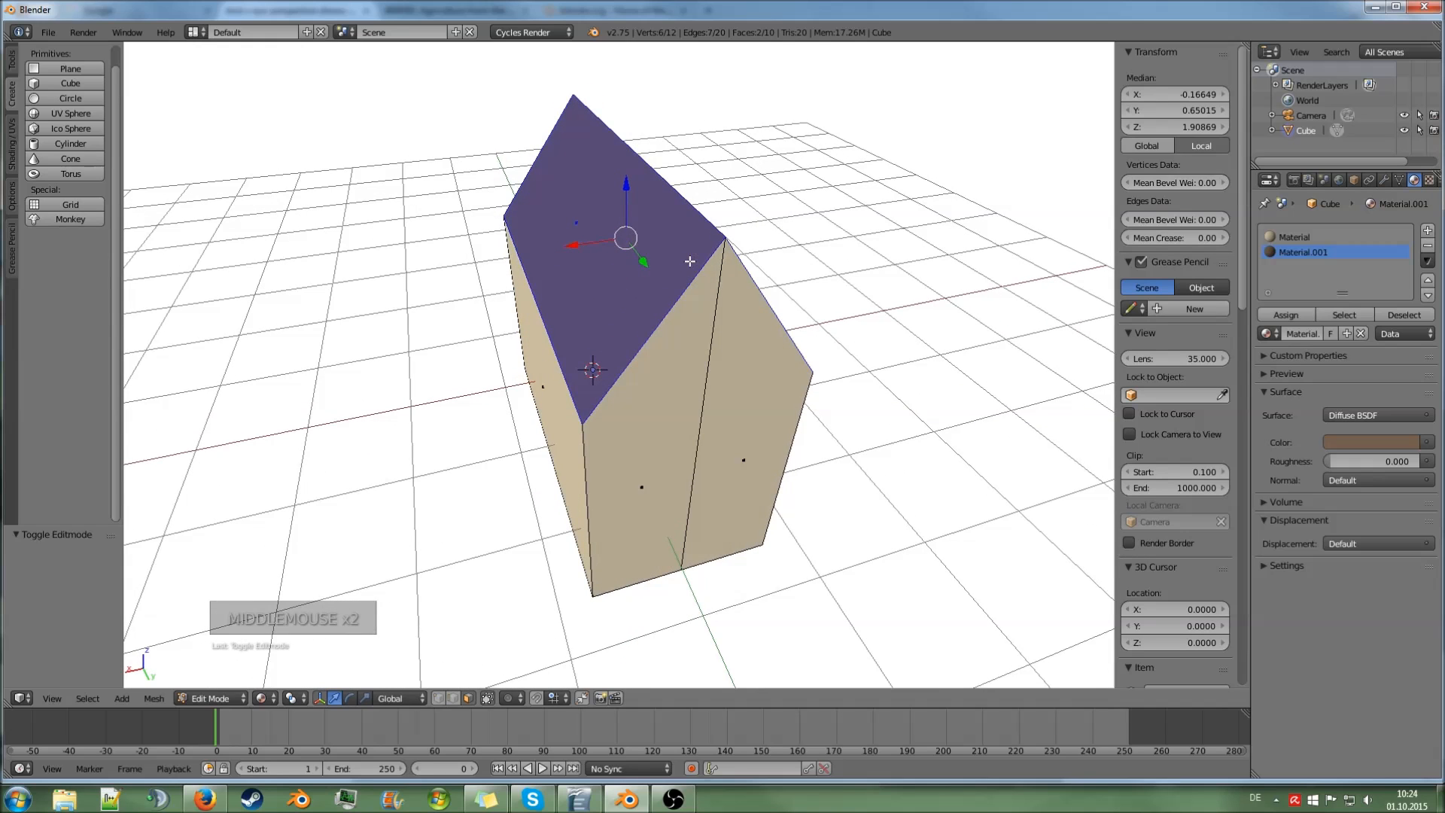
key(e)
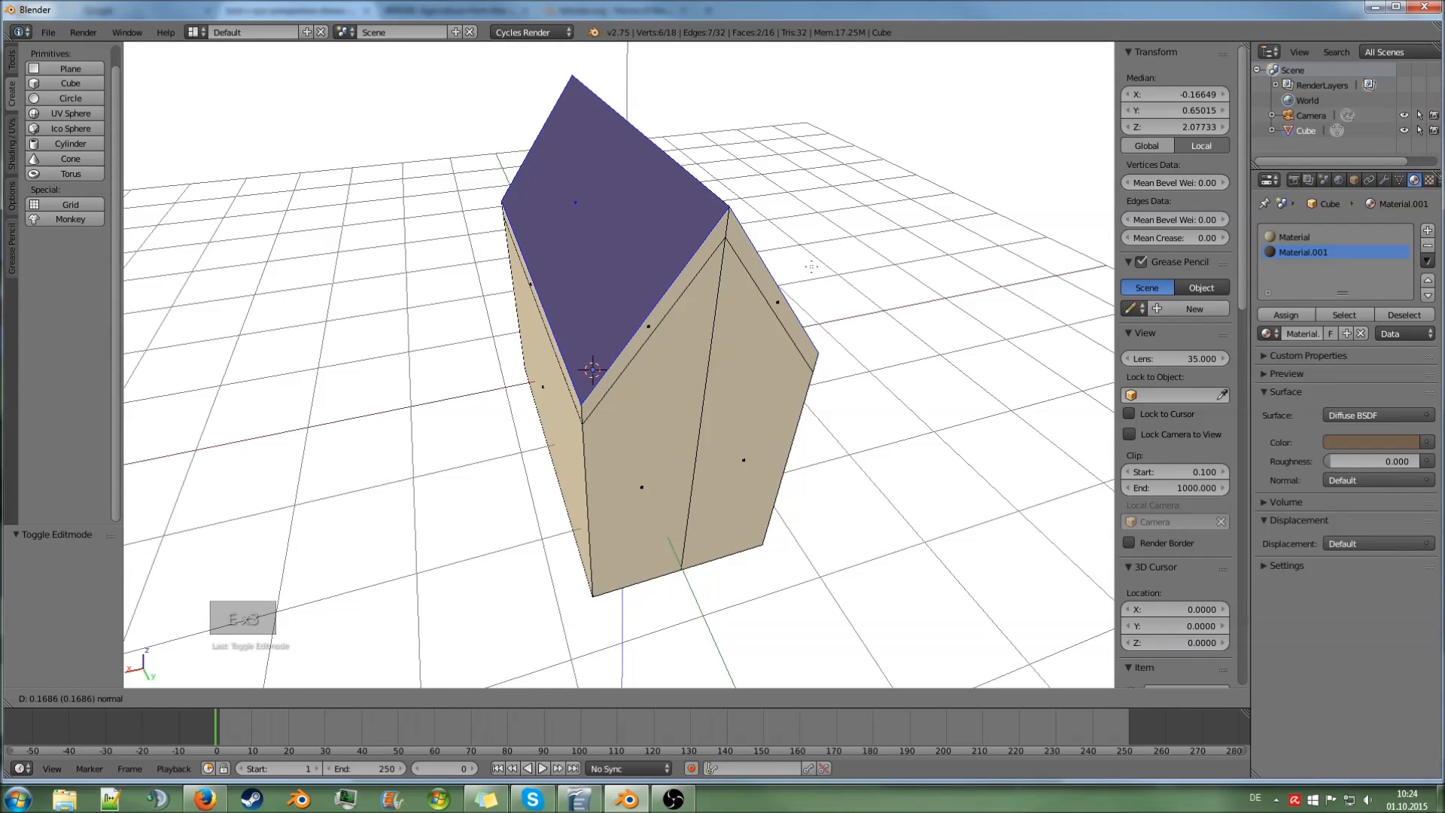
click(812, 267)
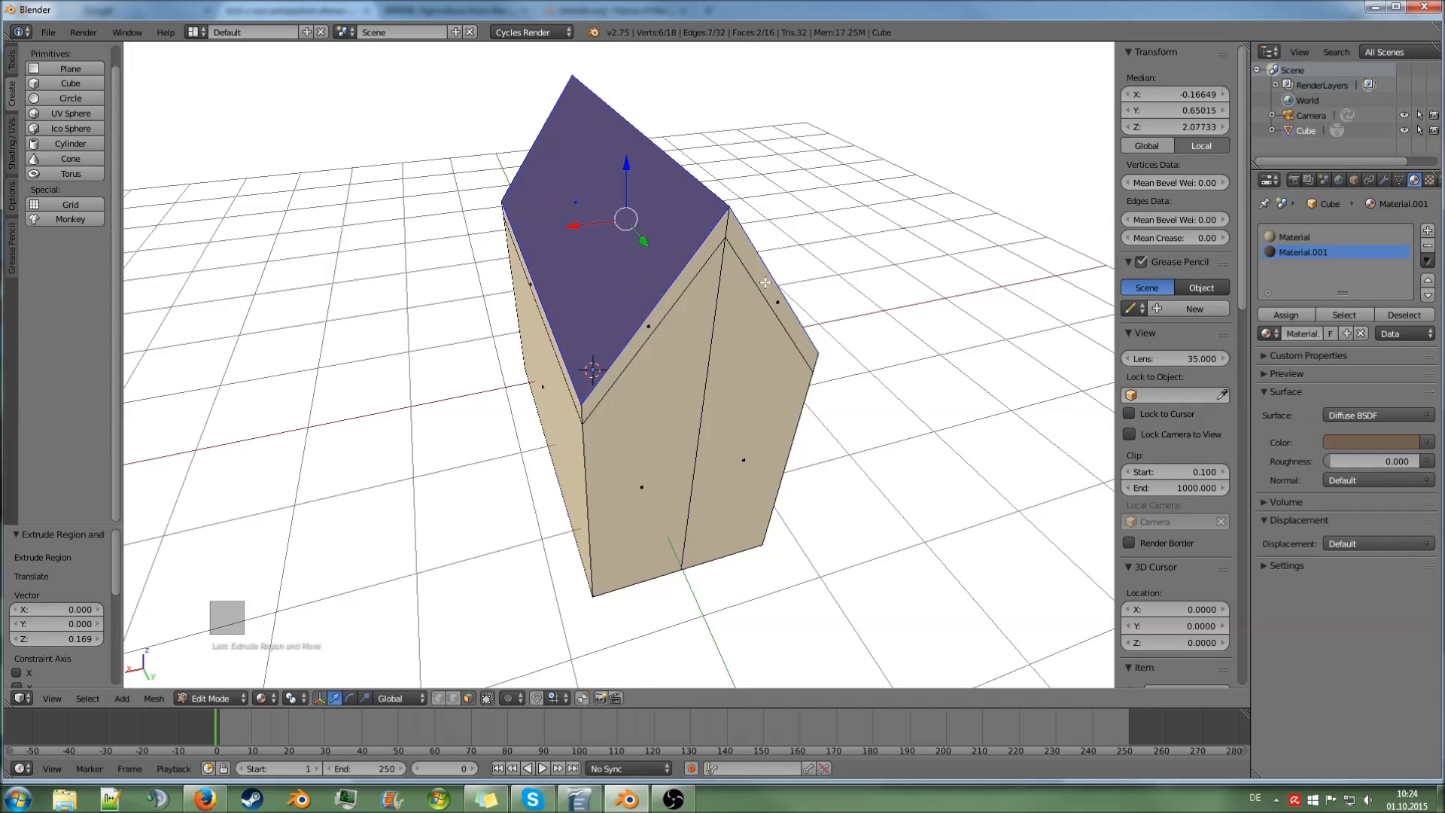
- Select the loop of narrow side faces around the extruded roof and assign the brown material to it
alt+right_click(728, 231)
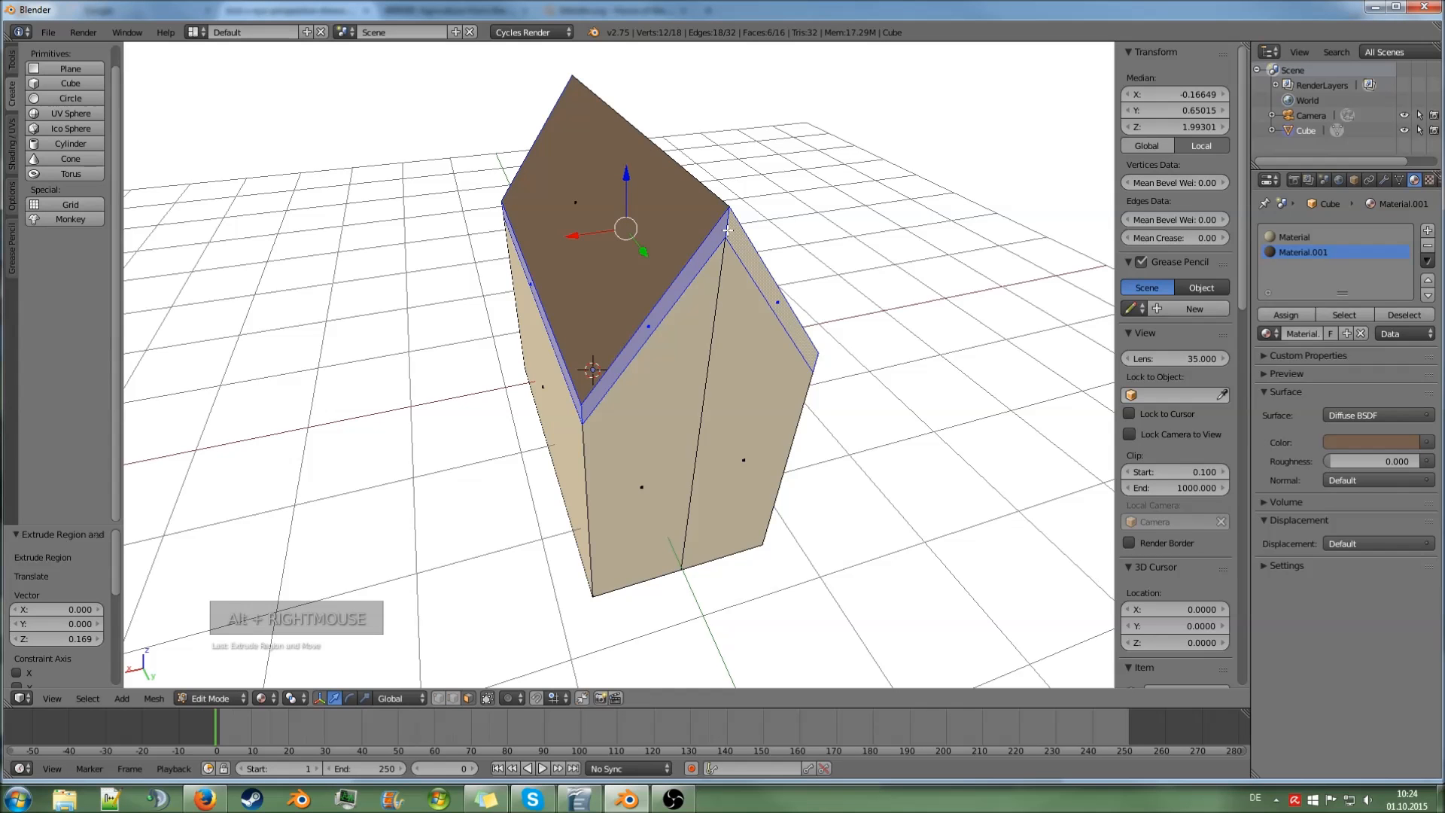
right_click(680, 218)
right_click(710, 247)
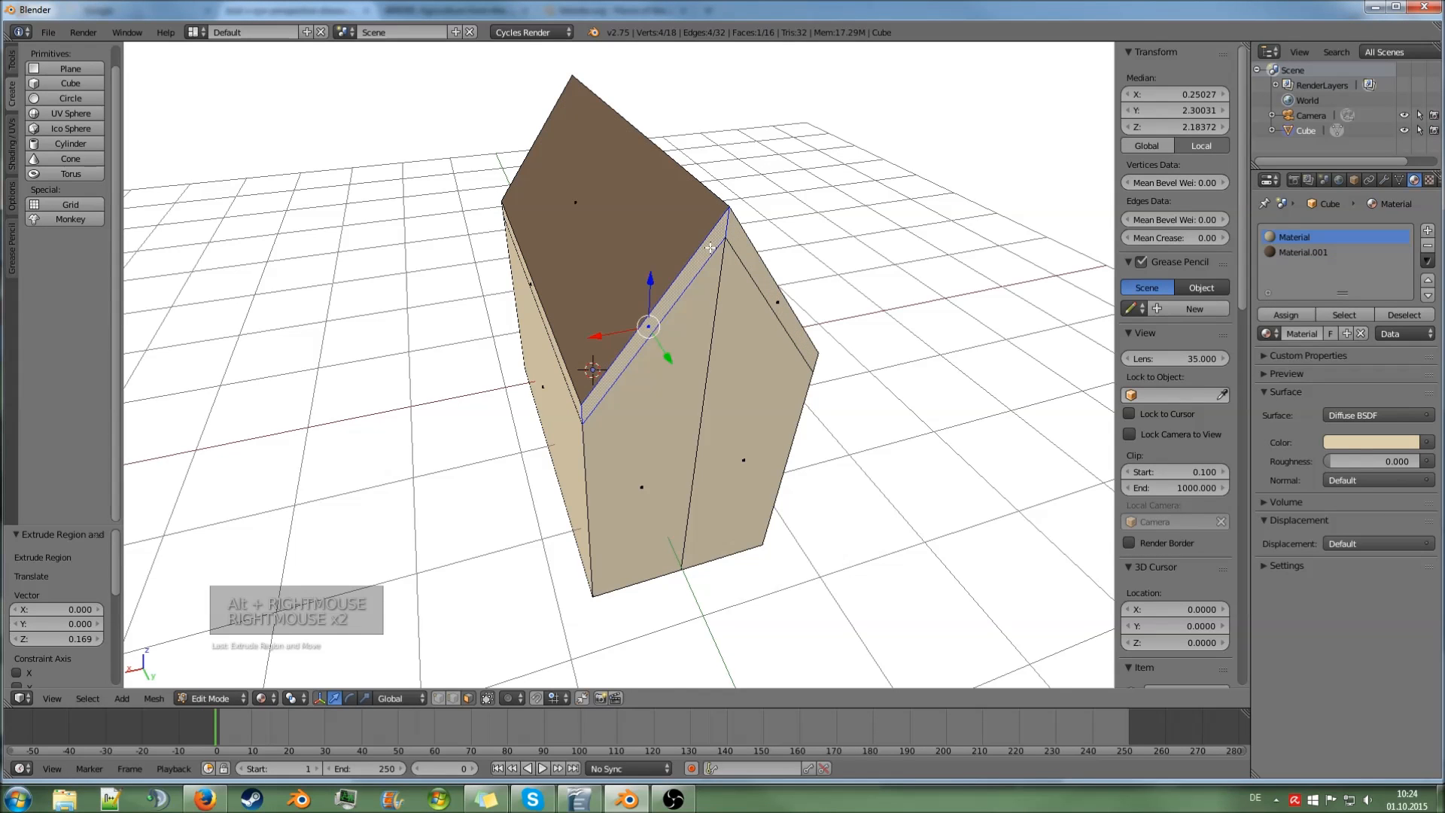
shift+right_click(747, 259)
middle_drag(749, 259, 779, 260)
shift+right_click(660, 250)
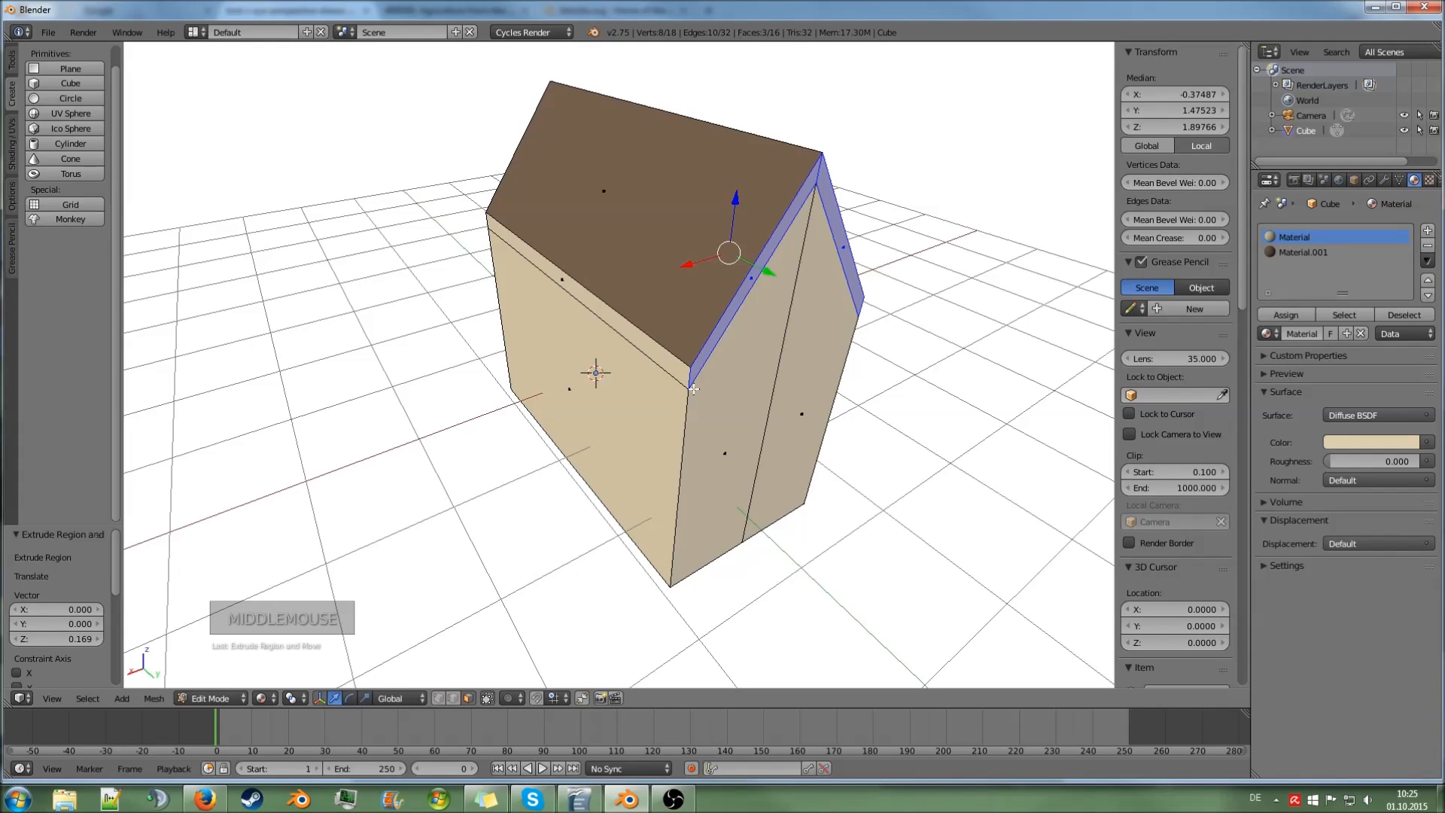
alt+right_click(689, 379)
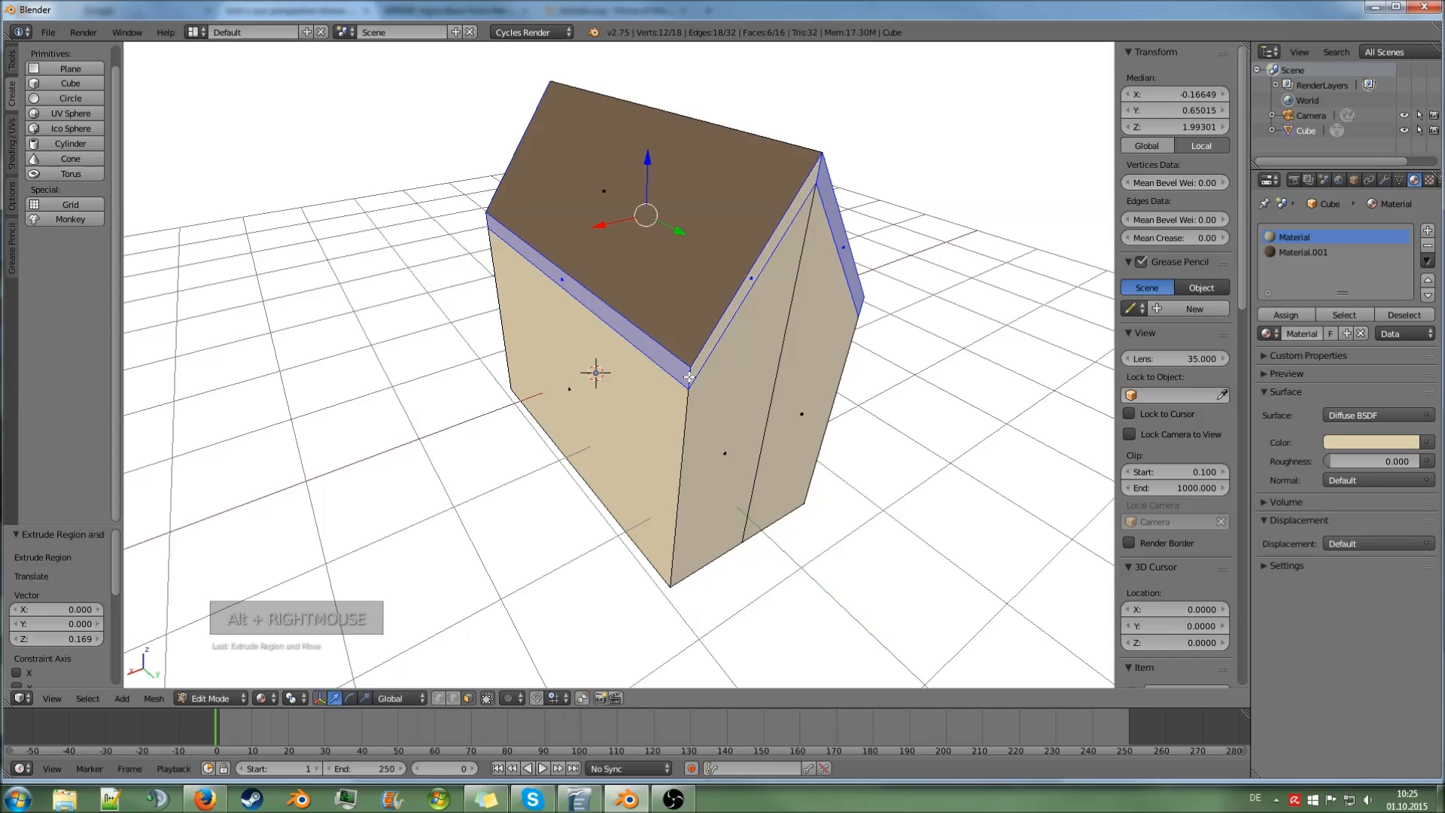
mouse_move(745, 353)
middle_down()
mouse_move(708, 351)
mouse_move(760, 352)
mouse_move(679, 347)
mouse_move(743, 344)
middle_up()
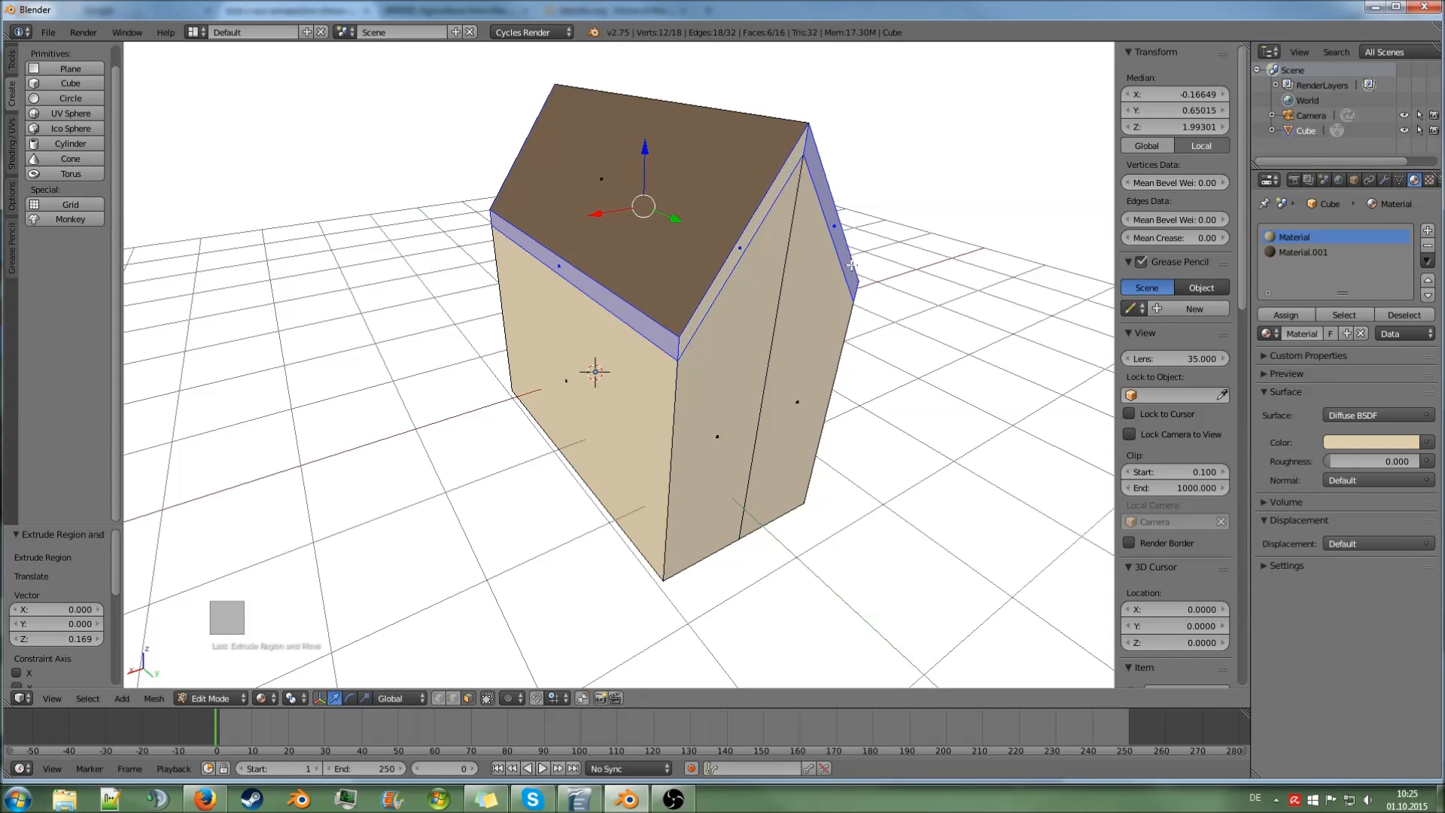
middle_drag(856, 287, 574, 290)
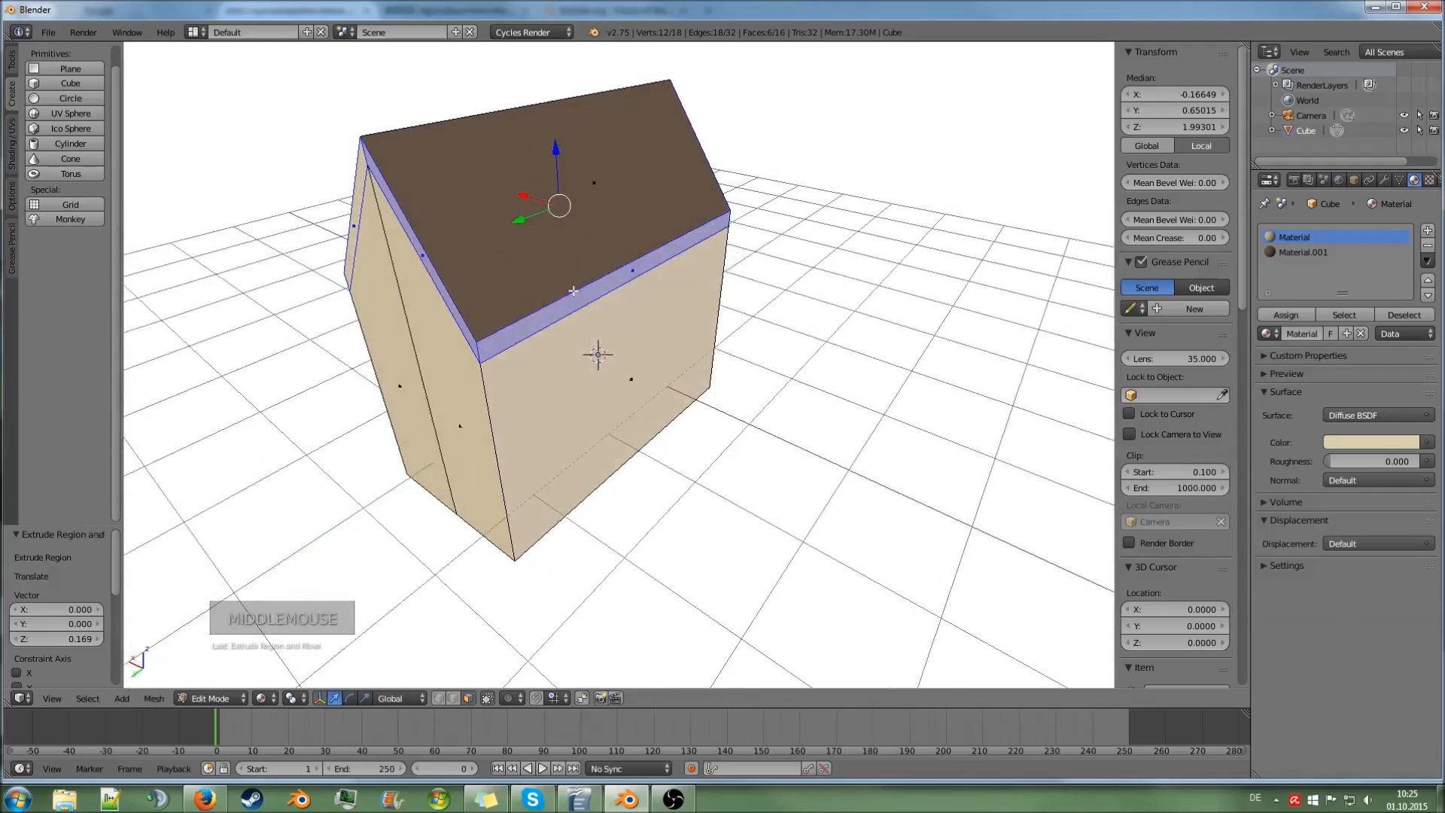
middle_drag(730, 219, 851, 210)
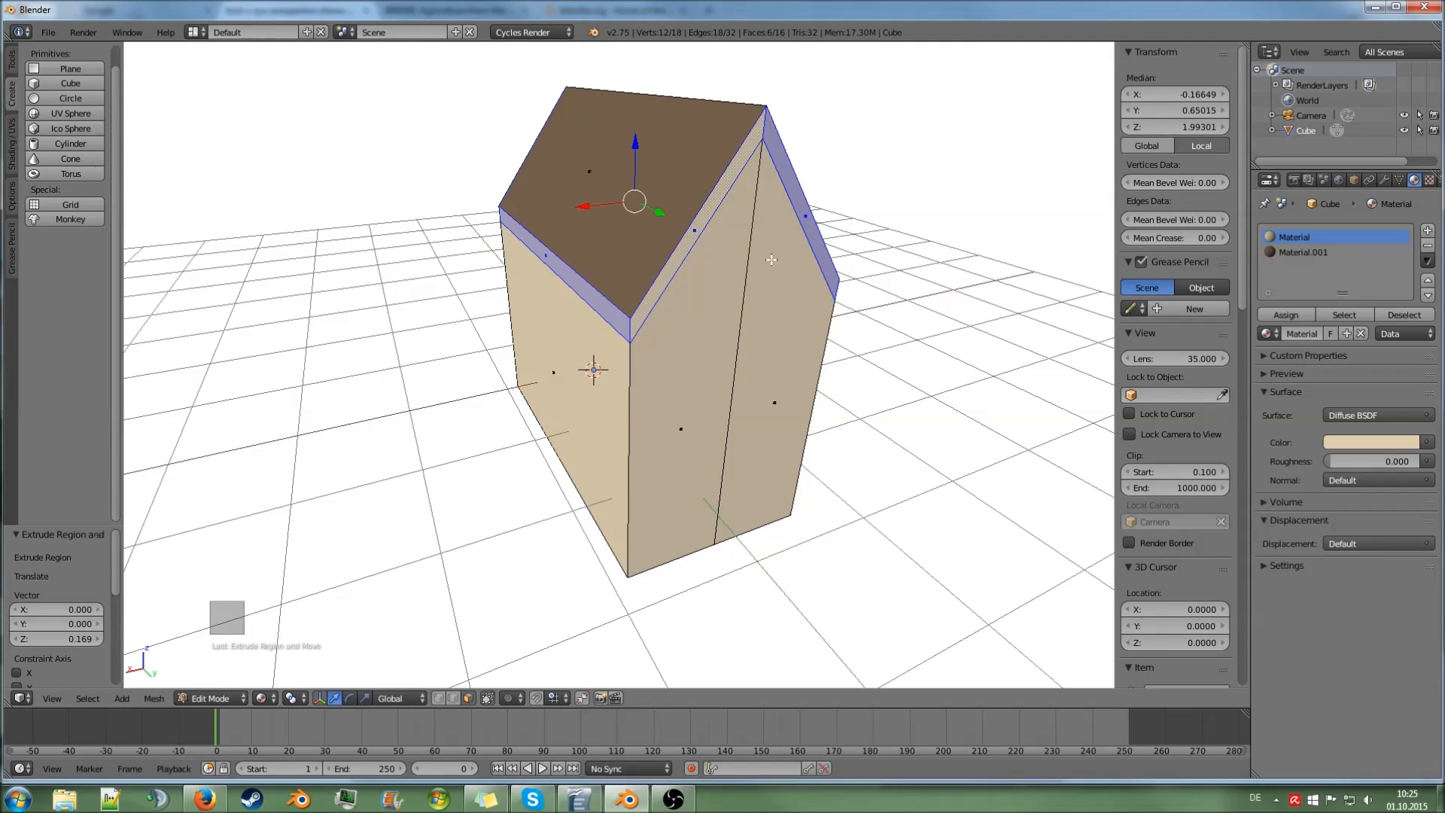
click(1282, 254)
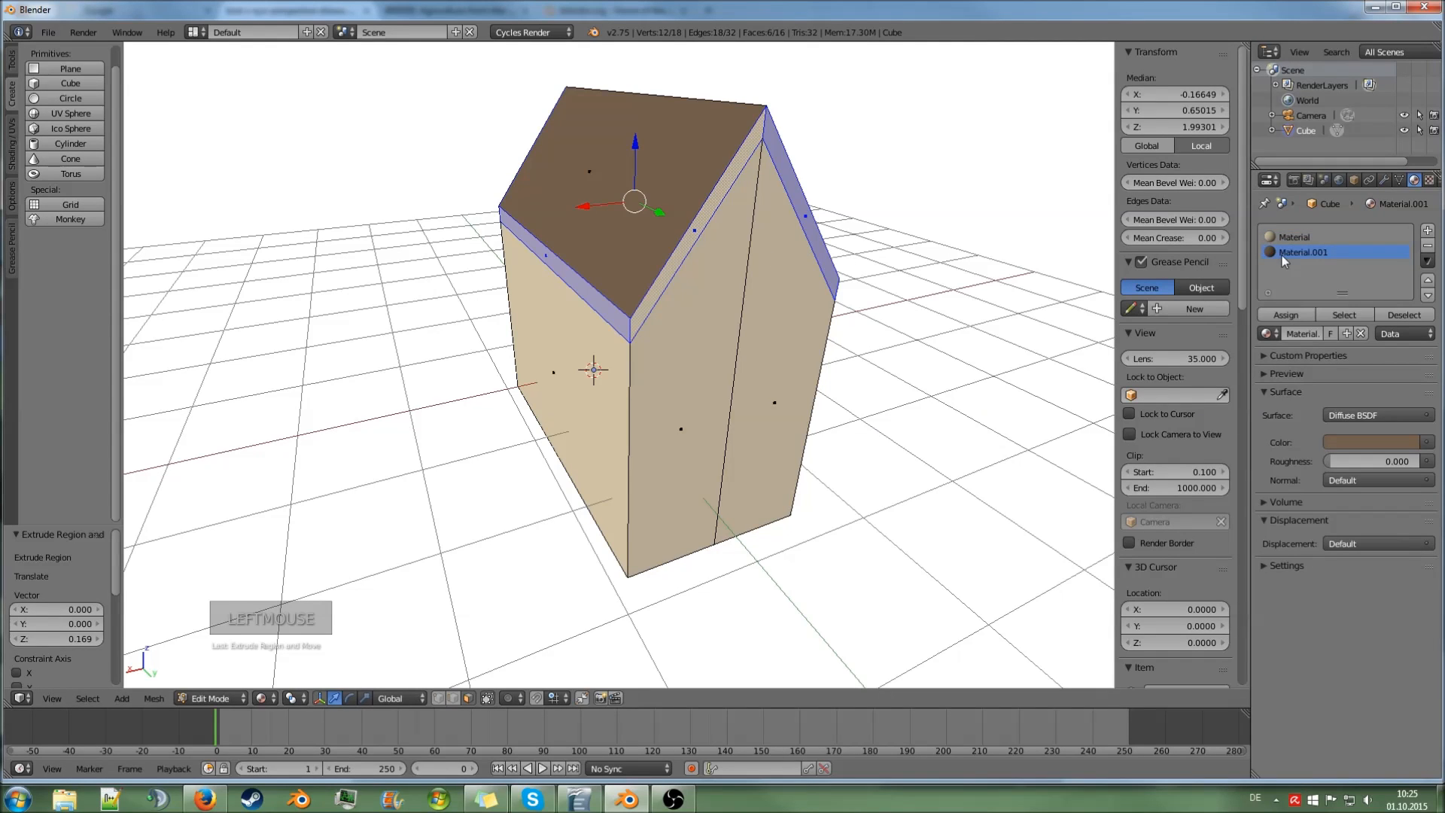
click(1286, 314)
key(Tab)
scroll(845, 323, down, 1)
middle_drag(845, 323, 812, 338)
scroll(865, 309, up, 2)
- Extrude the two roof-edge faces on one gable end outward by about 0.069 to form an overhang
key(Tab)
right_click(804, 311)
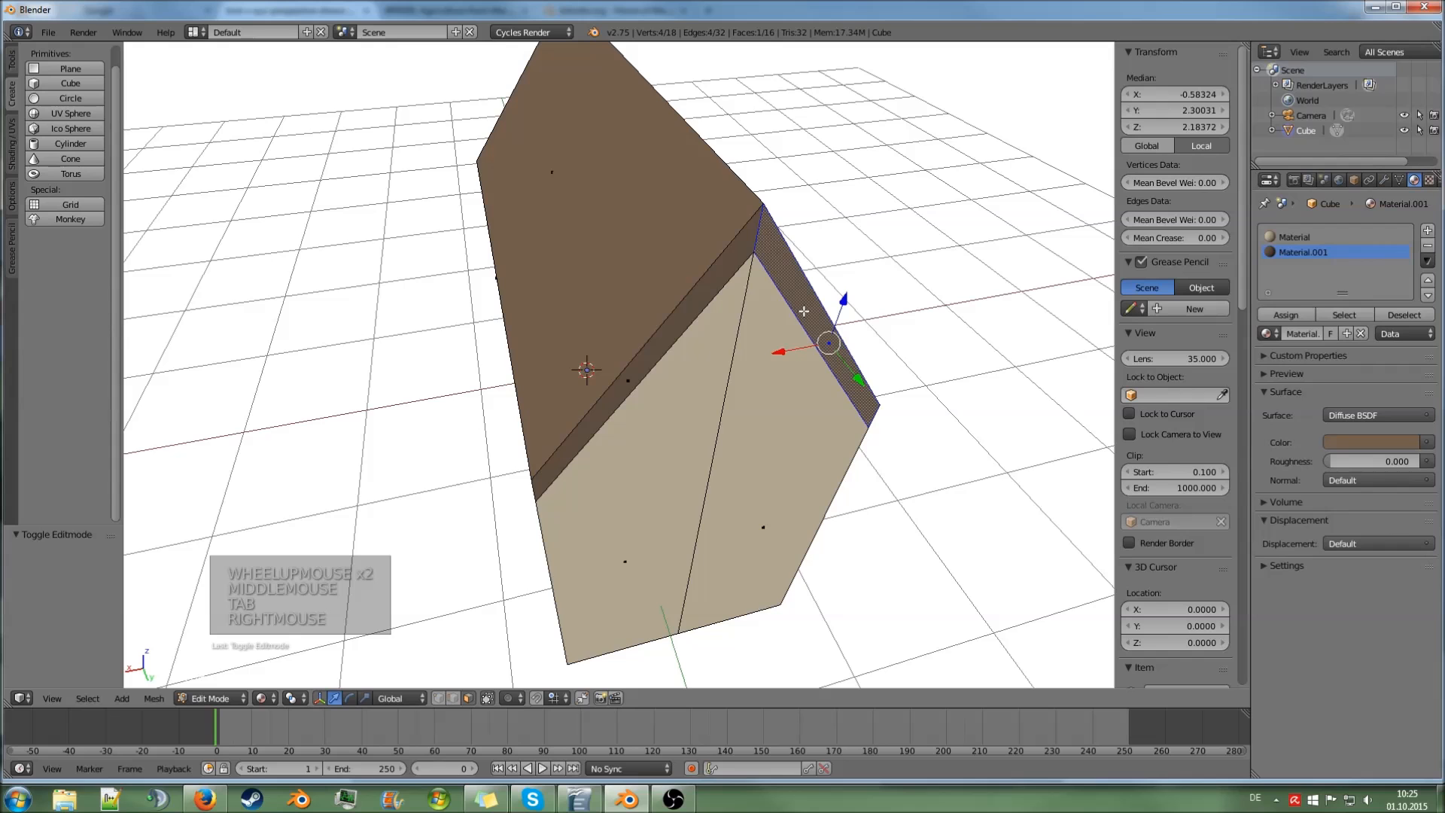
shift+right_click(697, 293)
scroll(714, 295, down, 1)
middle_drag(714, 294, 853, 241)
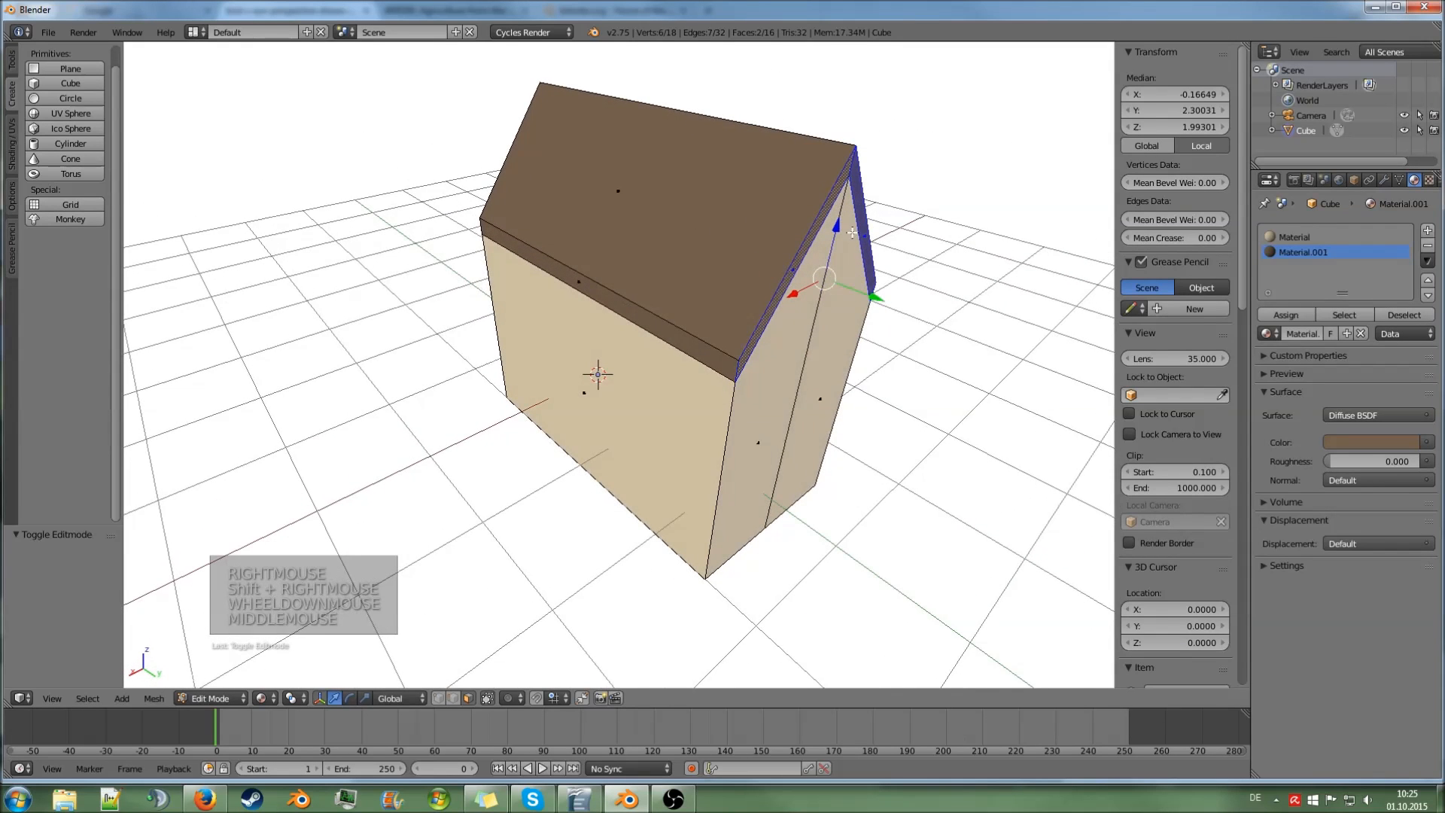
key(e)
key(e)
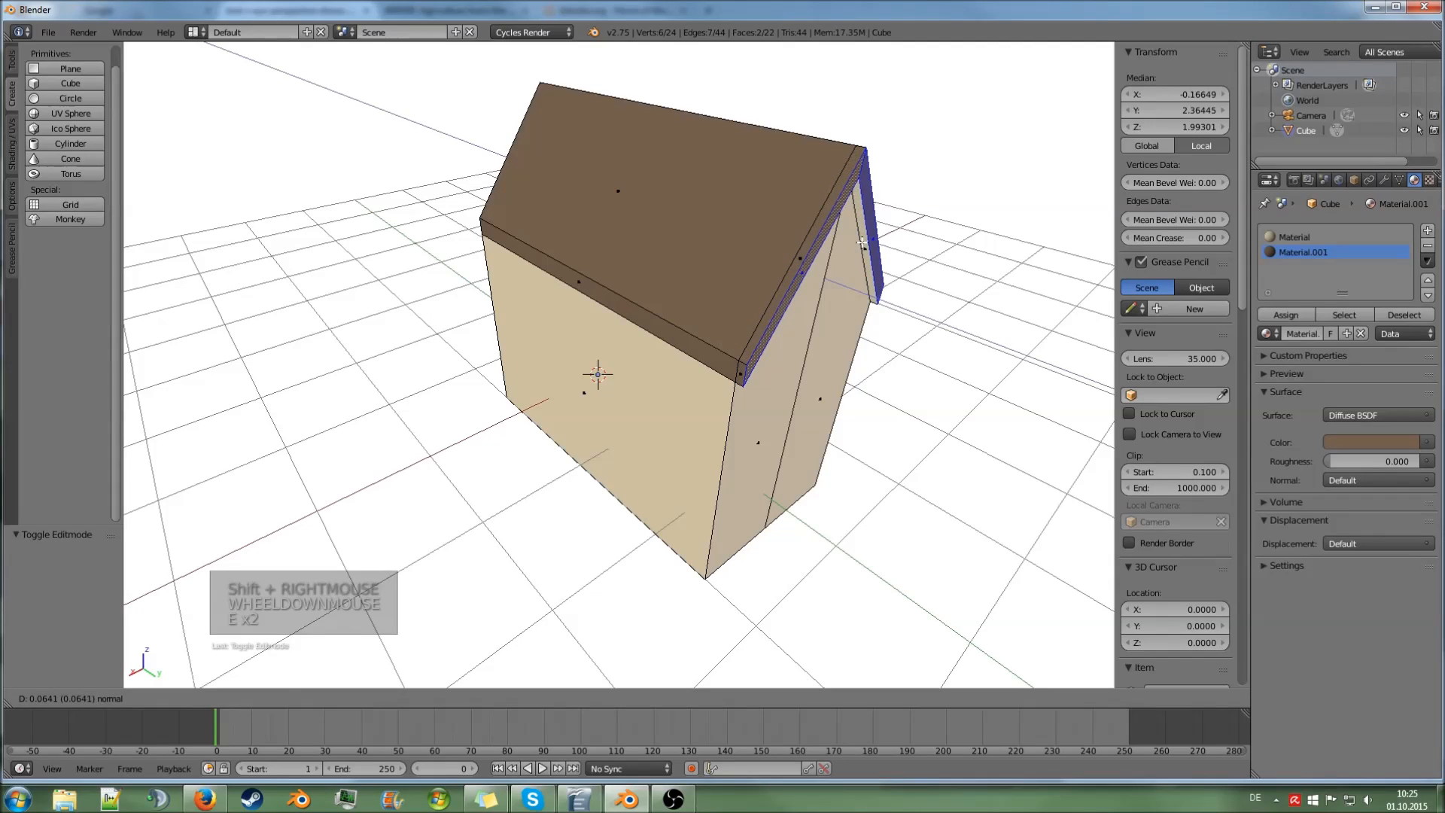
click(863, 239)
- Assign the brown material to the two underside faces of the gable's roof overhang
middle_drag(863, 239, 775, 165)
scroll(575, 91, down, 1)
shift+scroll(584, 150, up, 10)
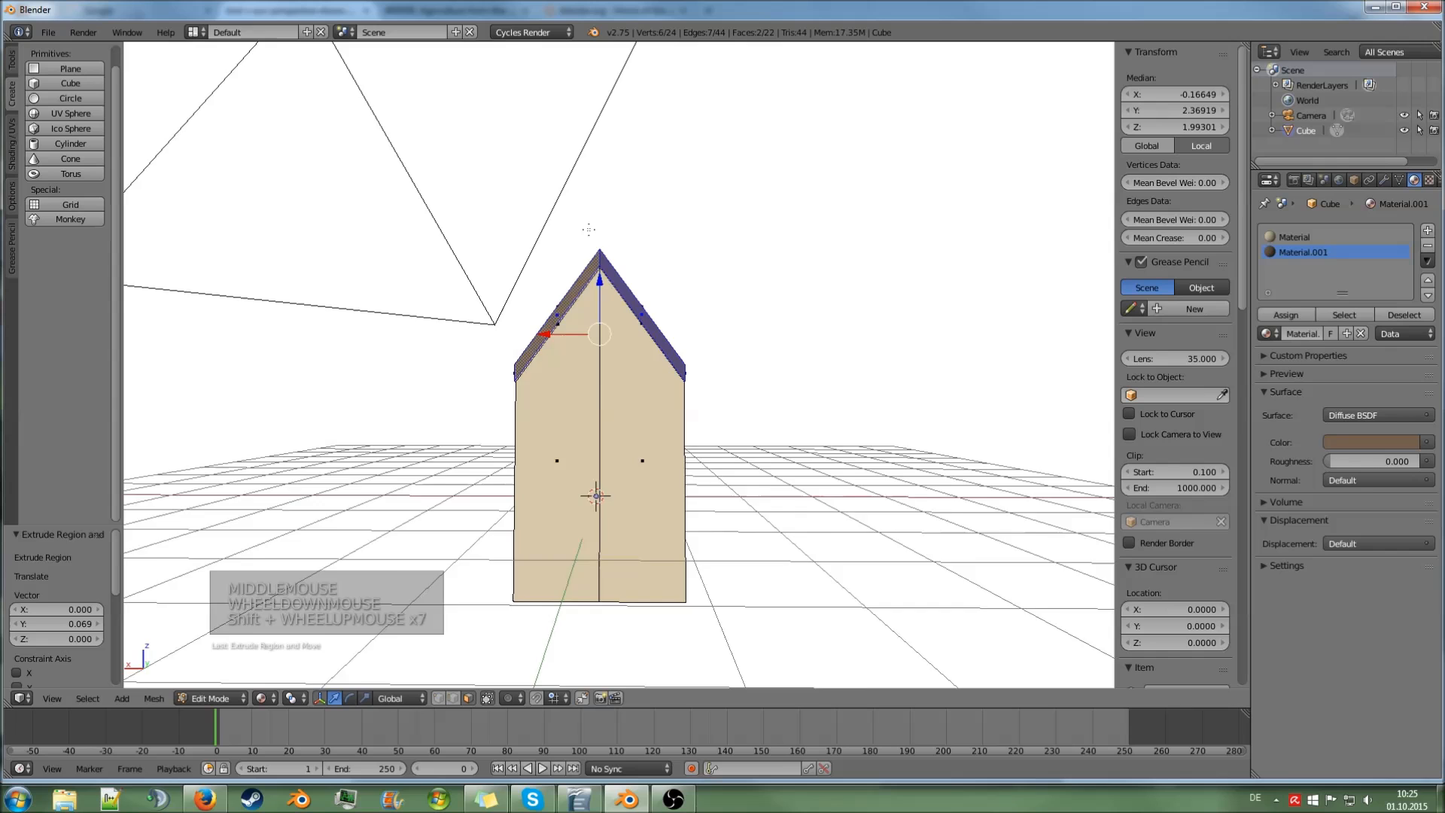
shift+scroll(593, 238, down, 7)
shift+scroll(593, 238, up, 12)
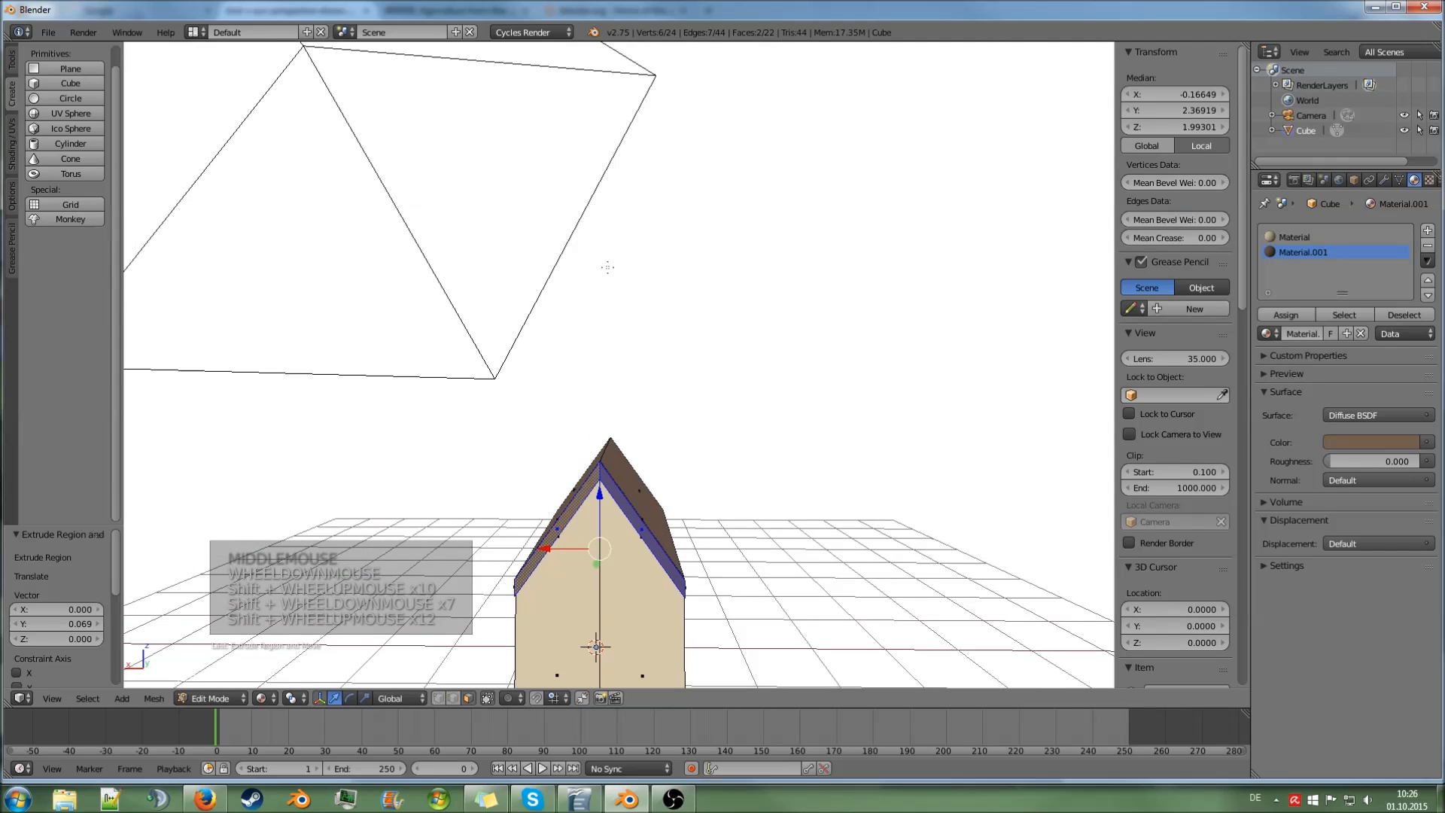
scroll(611, 293, up, 2)
shift+scroll(618, 294, down, 5)
shift+scroll(622, 293, up, 3)
middle_drag(622, 293, 617, 249)
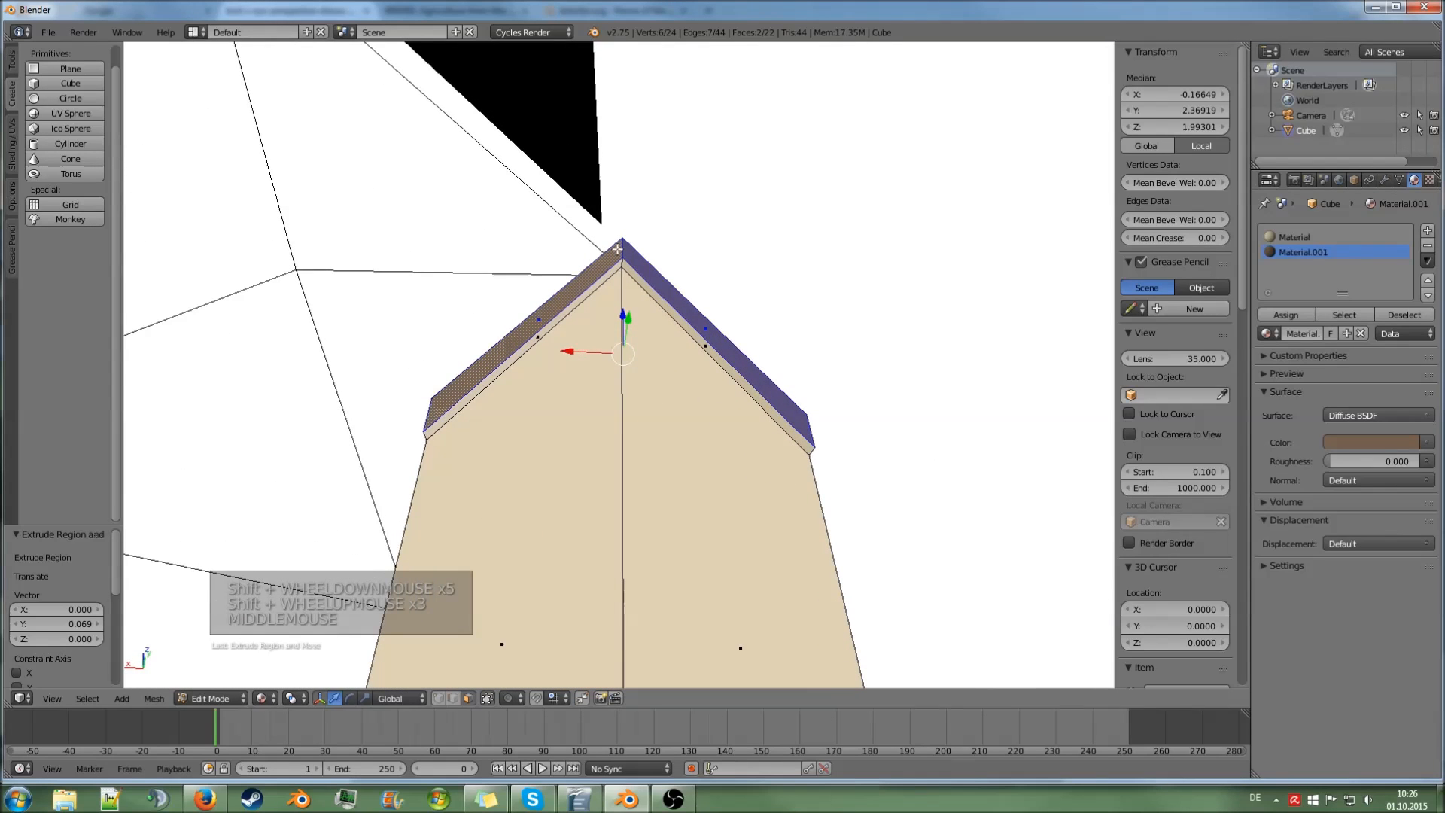
right_click(523, 348)
shift+right_click(715, 354)
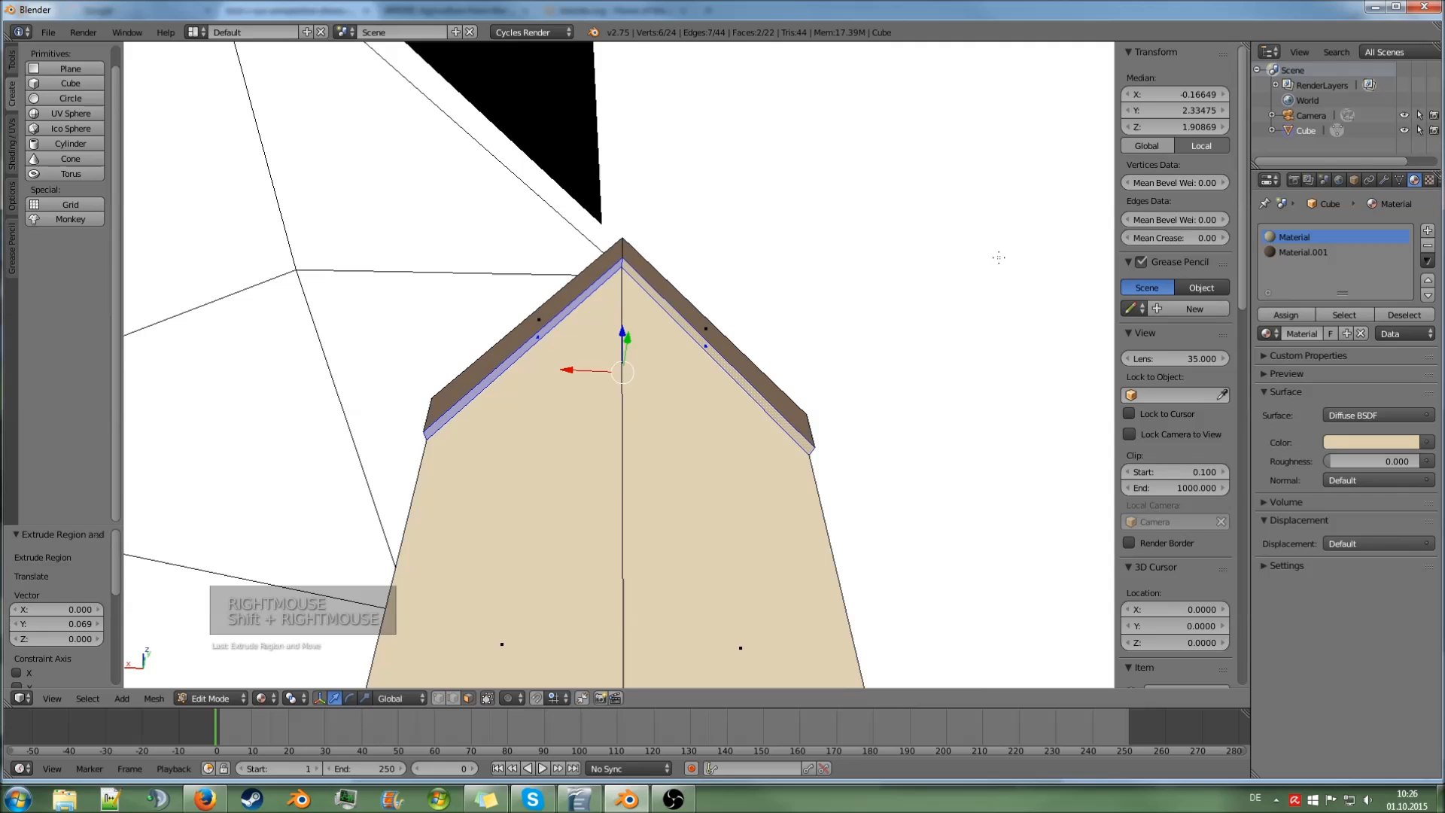
click(1303, 252)
click(1287, 314)
key(Tab)
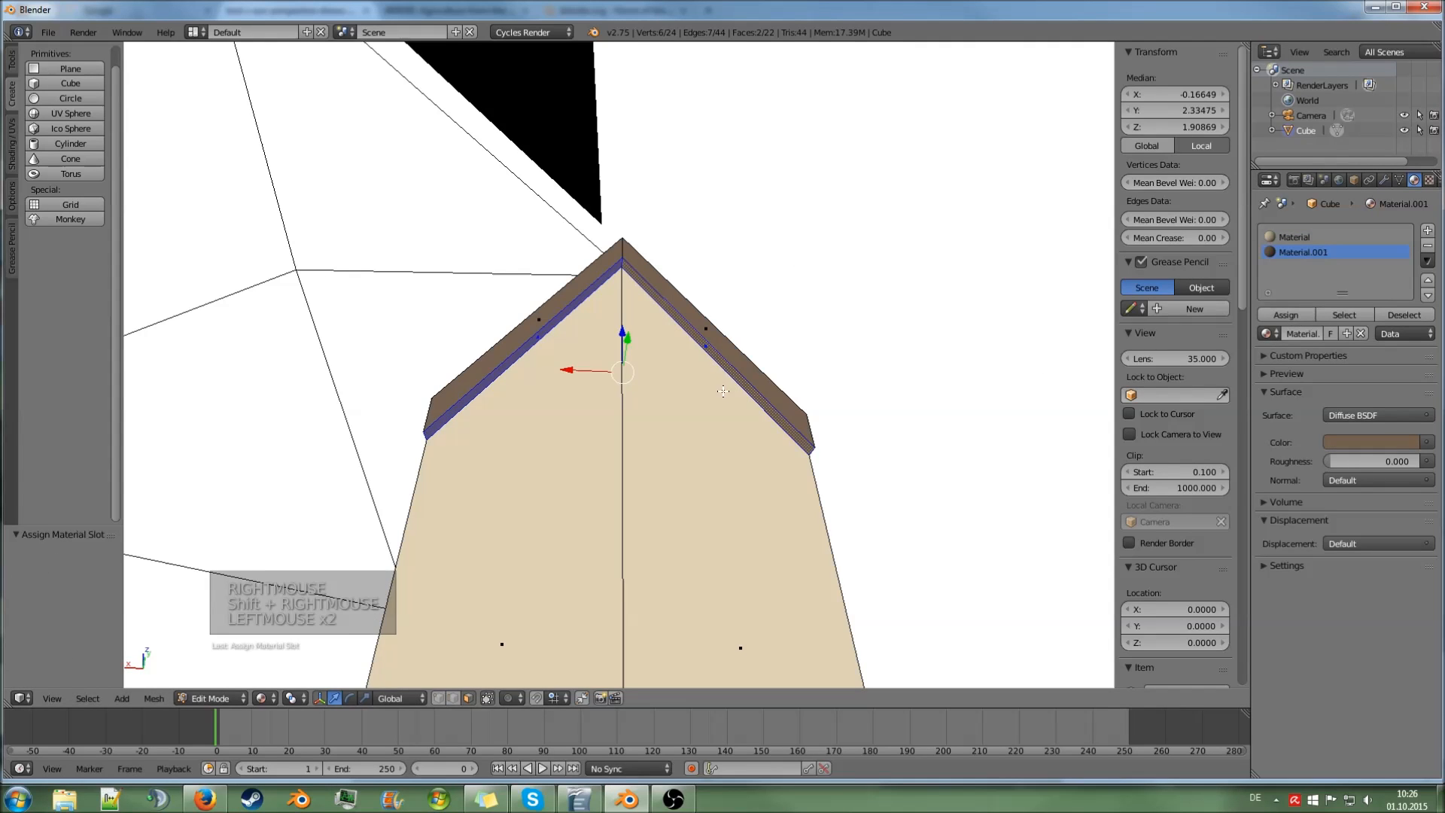
- Extrude the two roof-edge faces on the opposite gable end outward by about 0.080 along negative Y to form an overhang
middle_drag(711, 393, 1004, 418)
key(Tab)
right_click(567, 424)
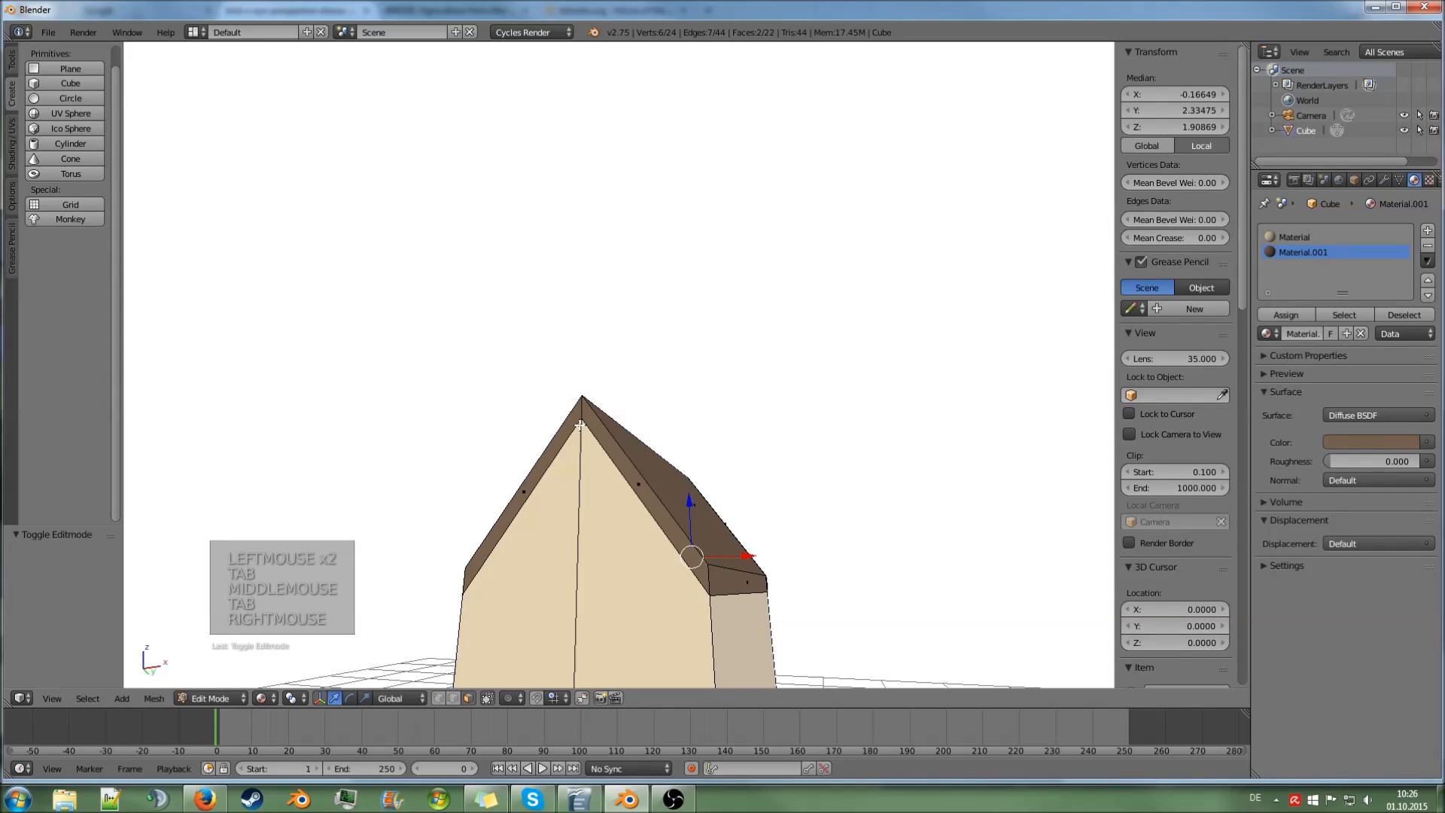
right_click(578, 425)
shift+right_click(598, 427)
right_click(607, 429)
shift+right_click(564, 428)
middle_drag(645, 412, 636, 355)
key(e)
click(617, 365)
- Assign the brown Material.001 to the two underside faces of this gable's new roof overhang and return to Object Mode
right_click(563, 322)
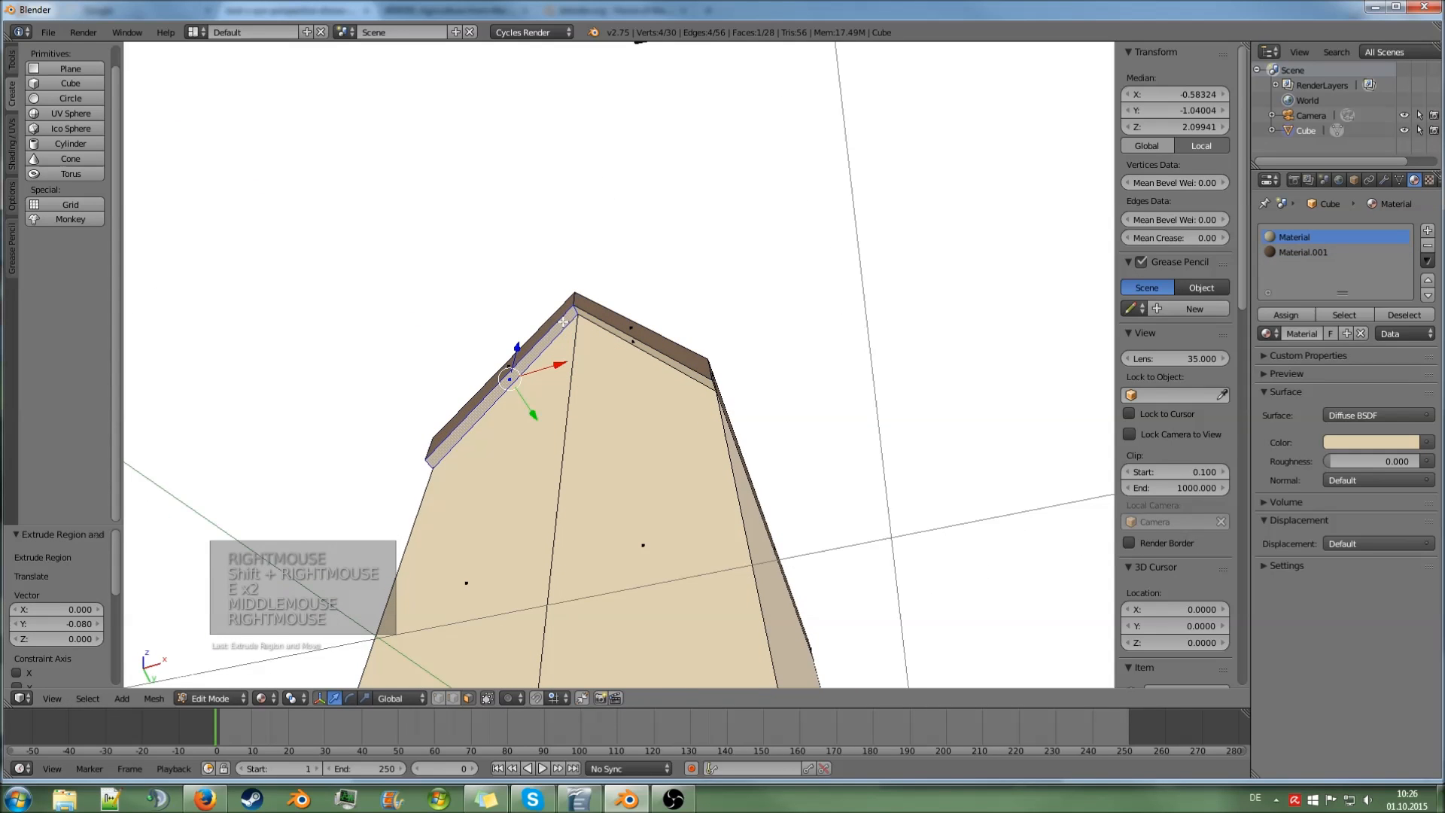
shift+right_click(591, 319)
click(1293, 253)
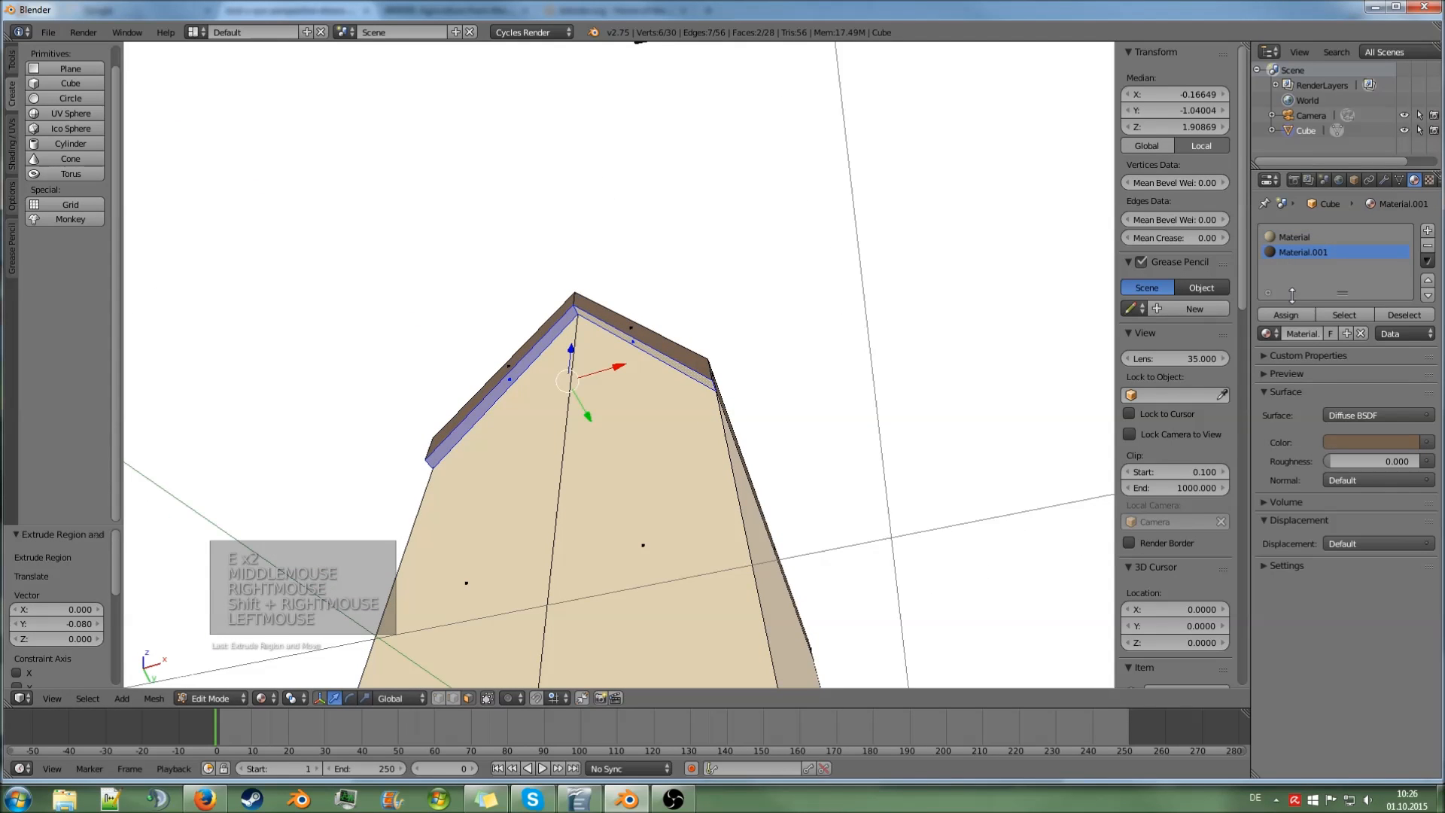
click(1287, 314)
key(Tab)
scroll(896, 325, down, 2)
middle_drag(854, 404, 688, 427)
scroll(688, 427, down, 2)
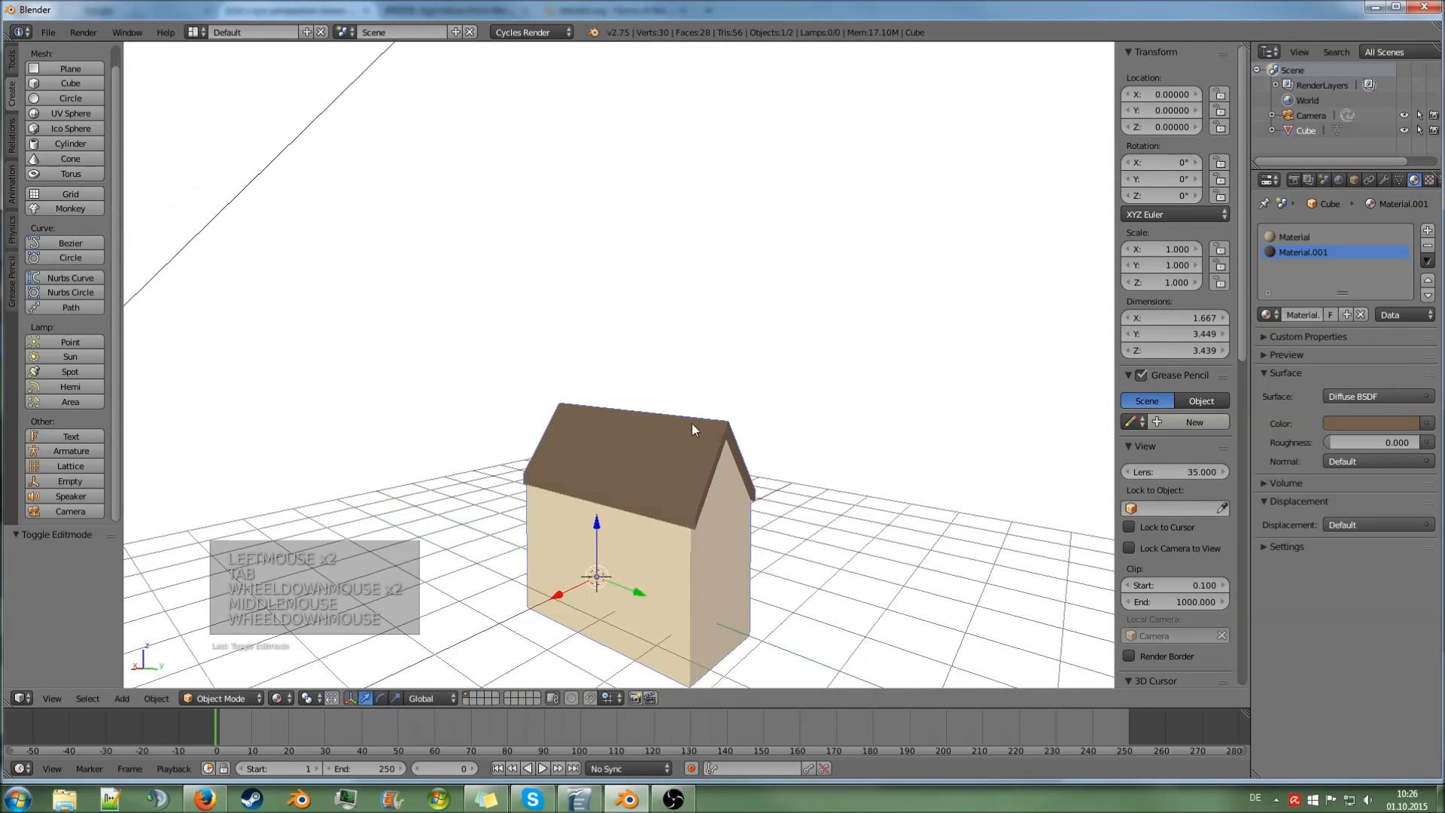
middle_drag(693, 424, 716, 446)
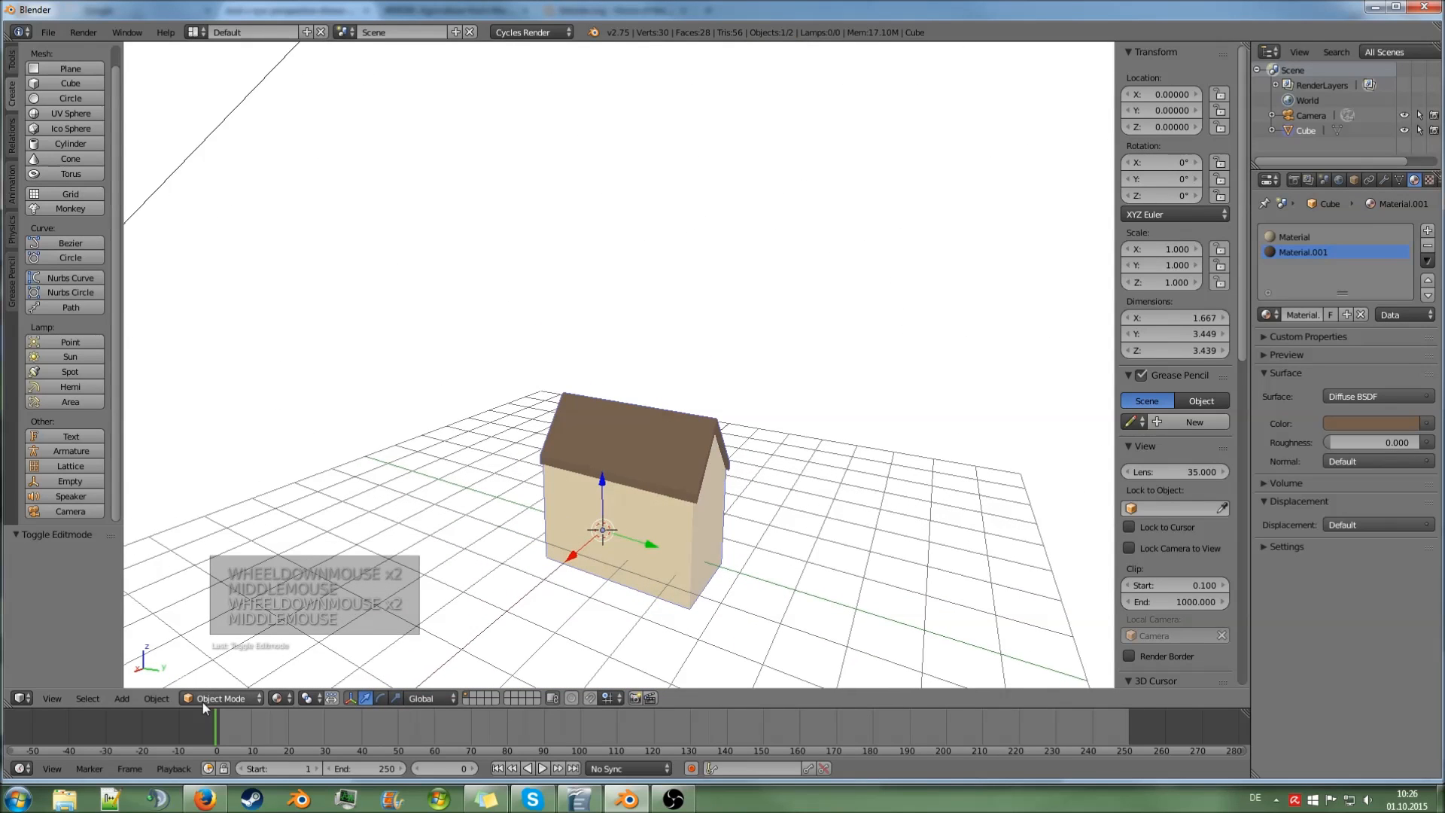
- Place a duplicate of the house about 8.377 away along negative Y and reselect the original house
middle_drag(527, 595, 576, 570)
mouse_move(633, 530)
middle_down()
mouse_move(642, 500)
mouse_move(584, 500)
mouse_move(591, 522)
mouse_move(630, 519)
middle_up()
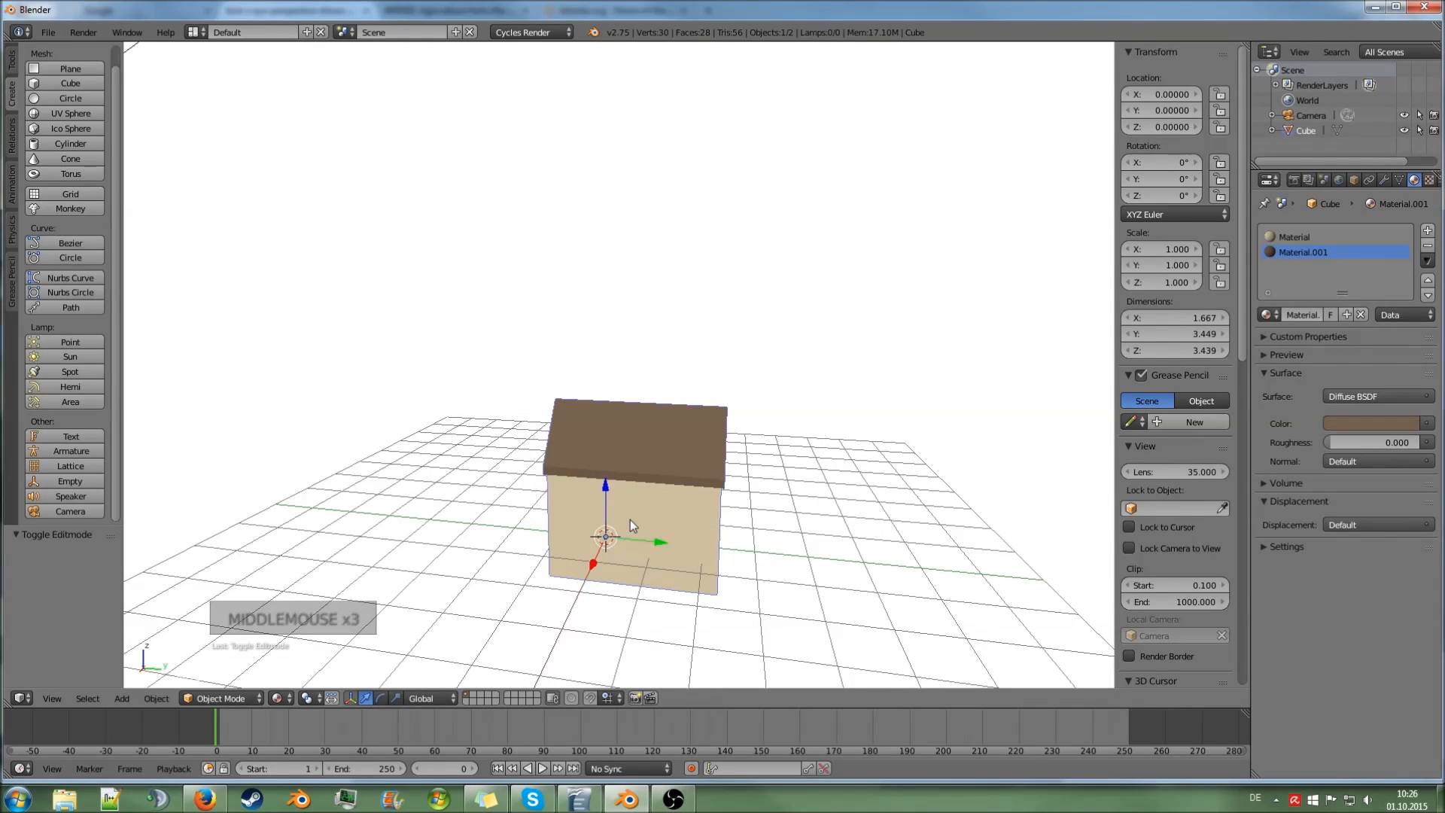
key(shift+d)
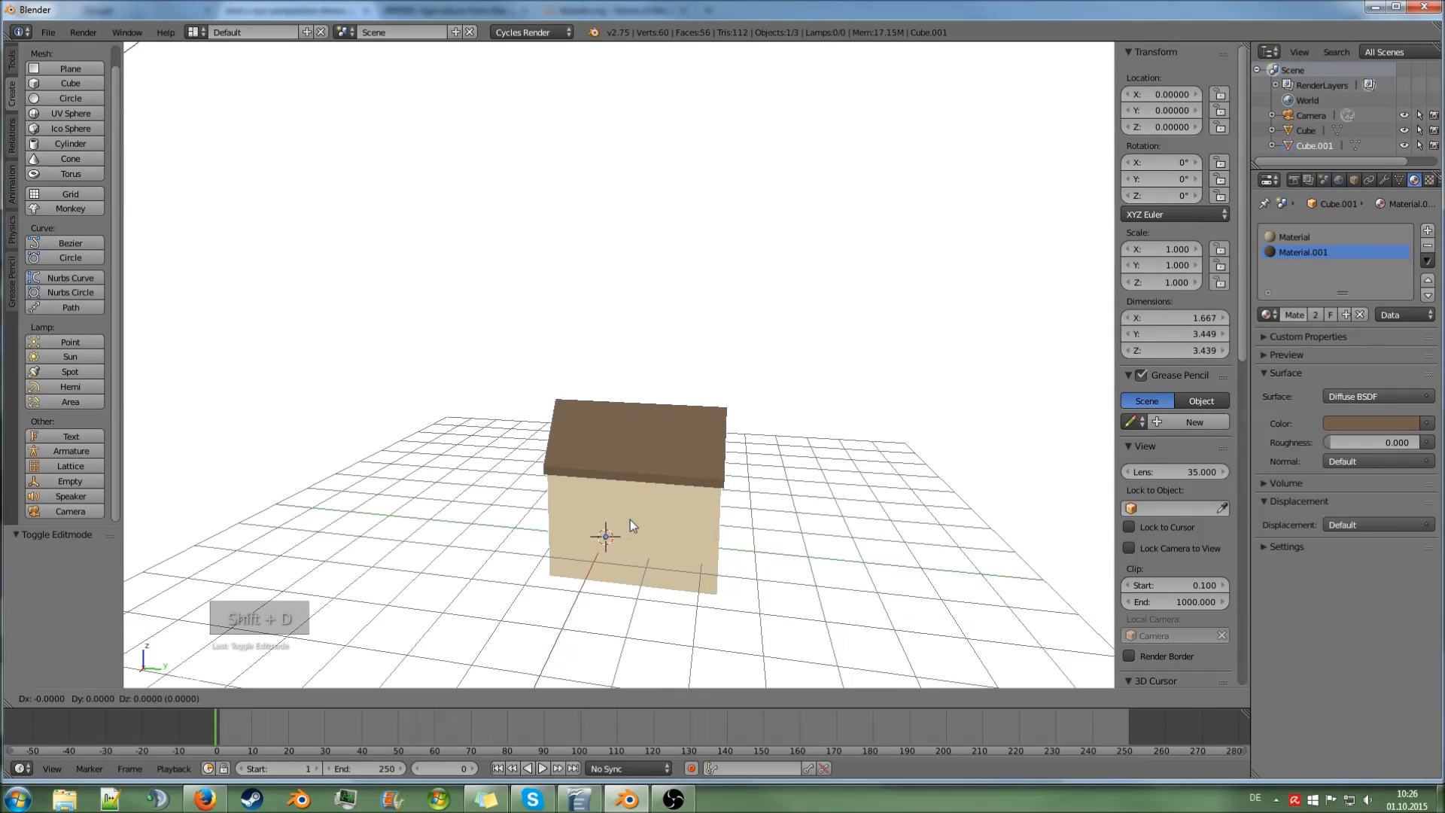
right_click(619, 513)
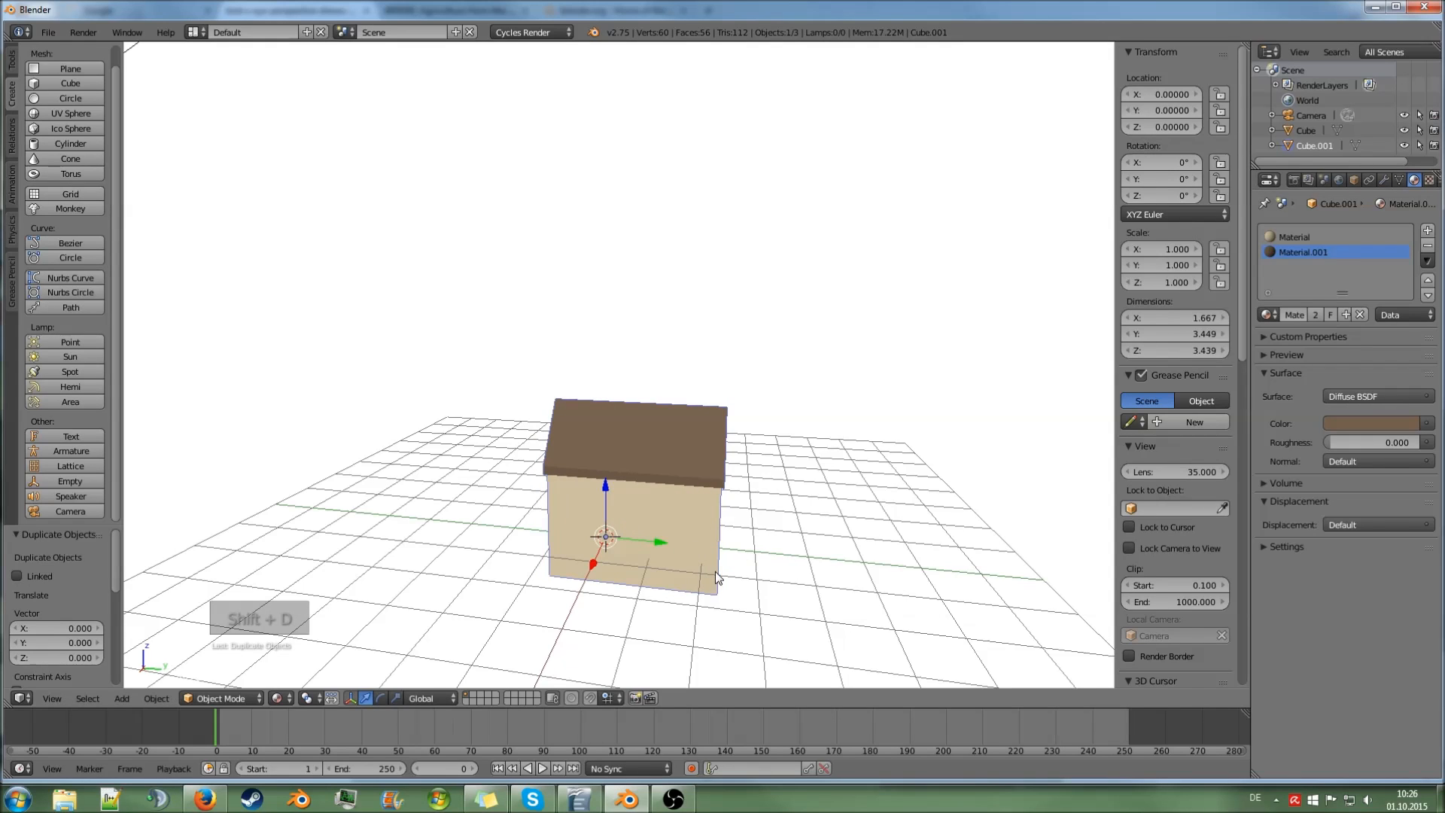
drag(659, 550, 309, 526)
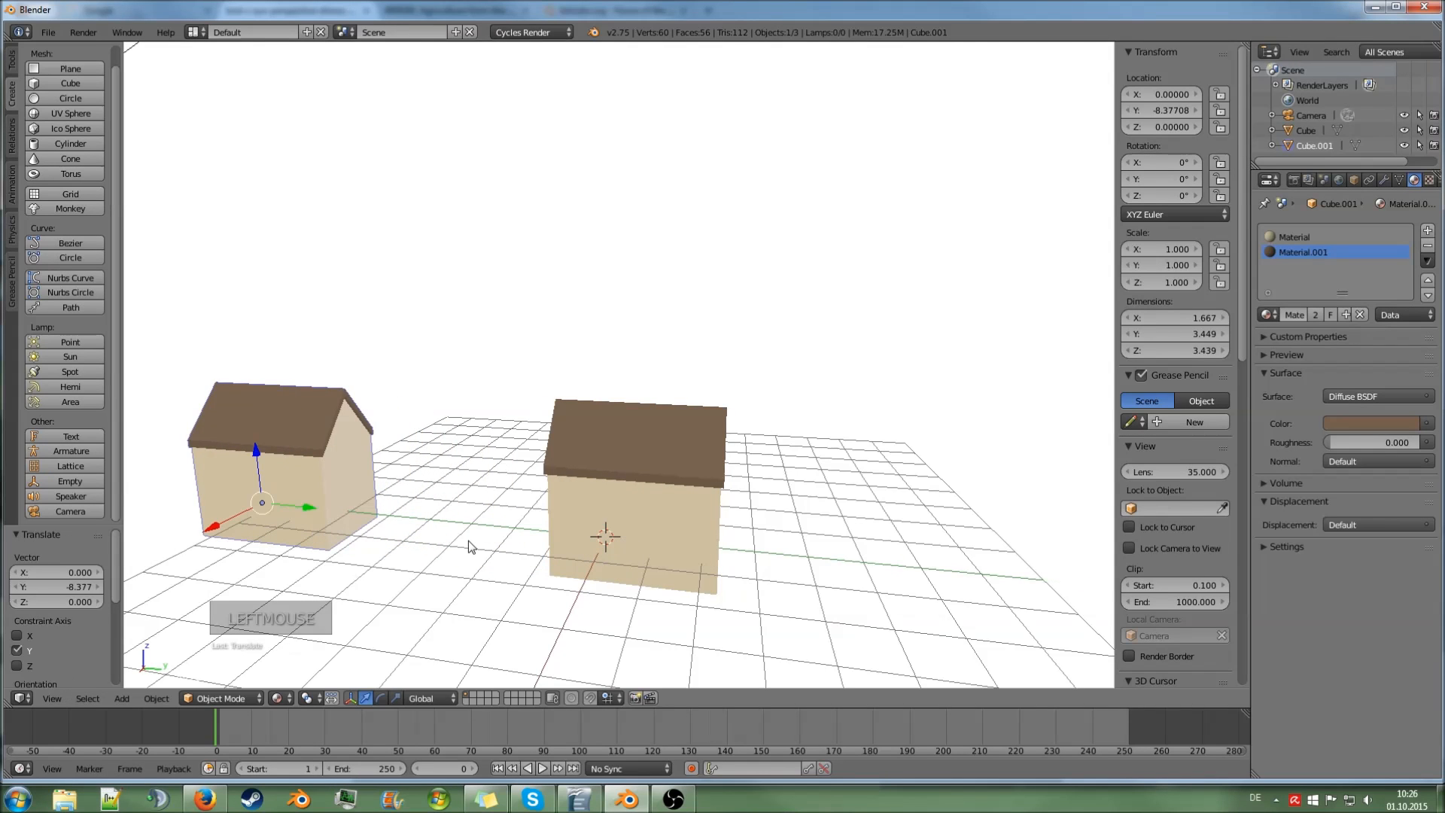
scroll(468, 541, down, 1)
right_click(587, 494)
middle_drag(587, 494, 298, 450)
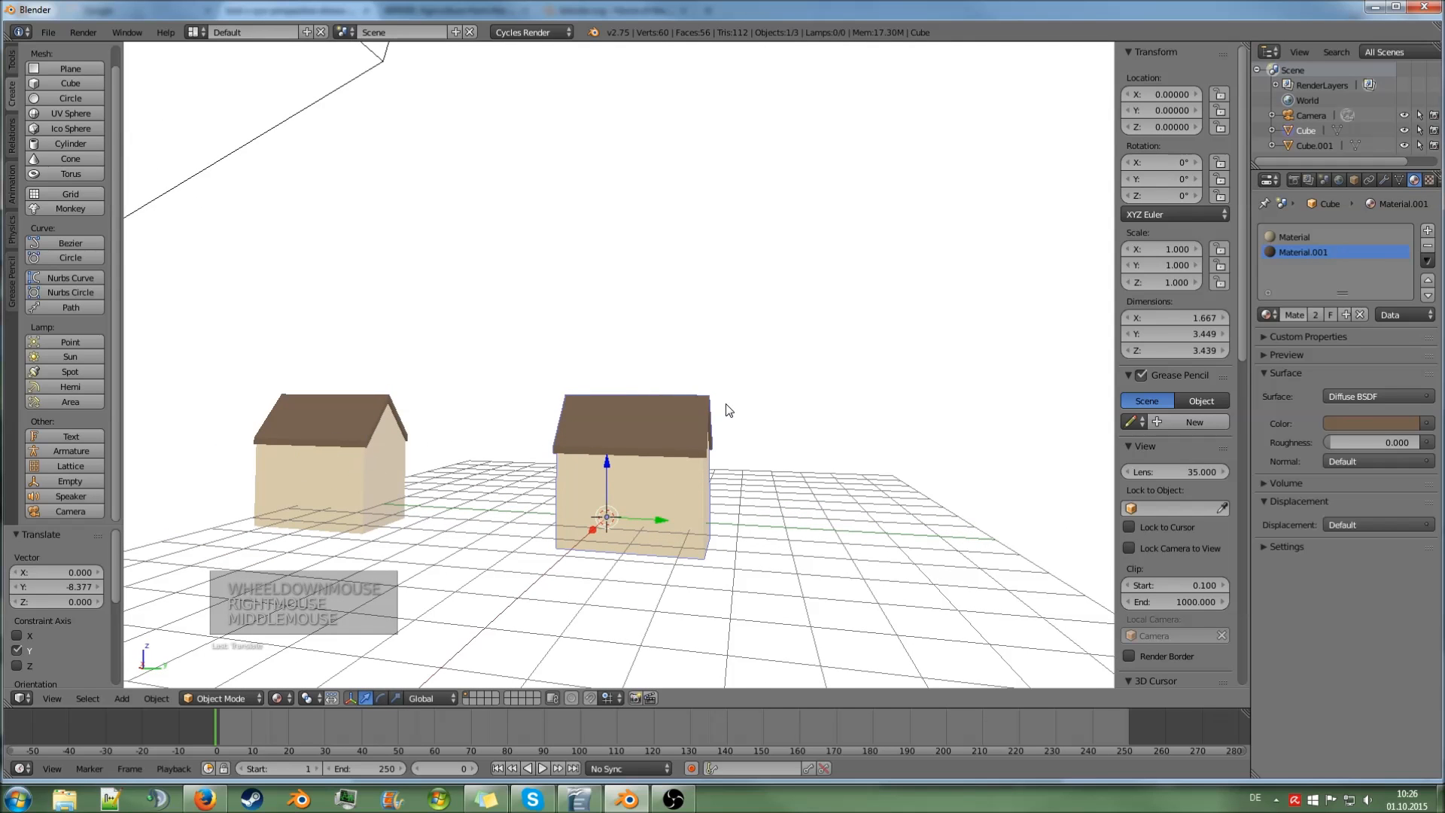
- Save the Blender file as "tutorial" in the Lowpoly project folder
click(45, 34)
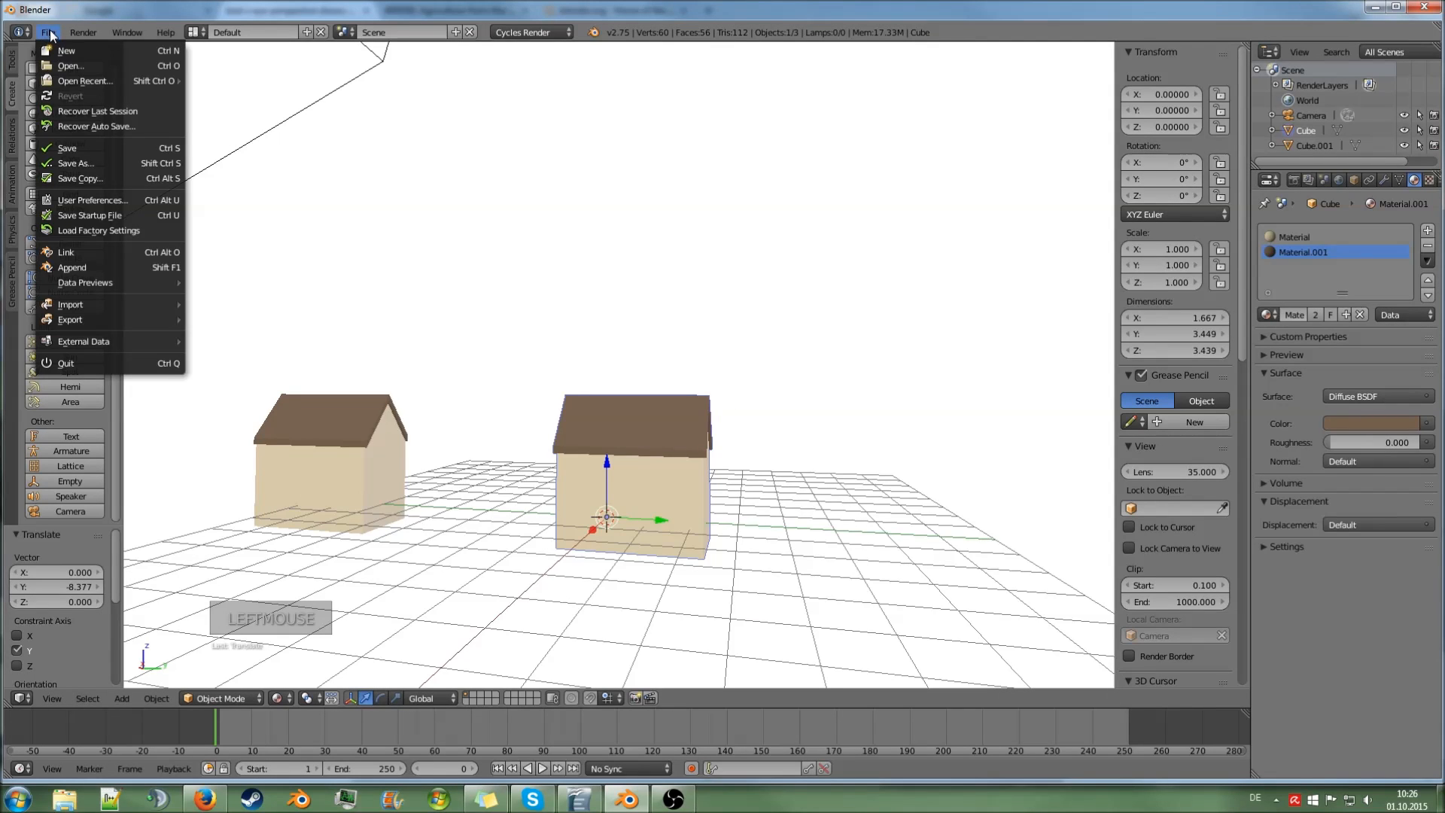
click(92, 161)
click(295, 89)
text(tutorial)
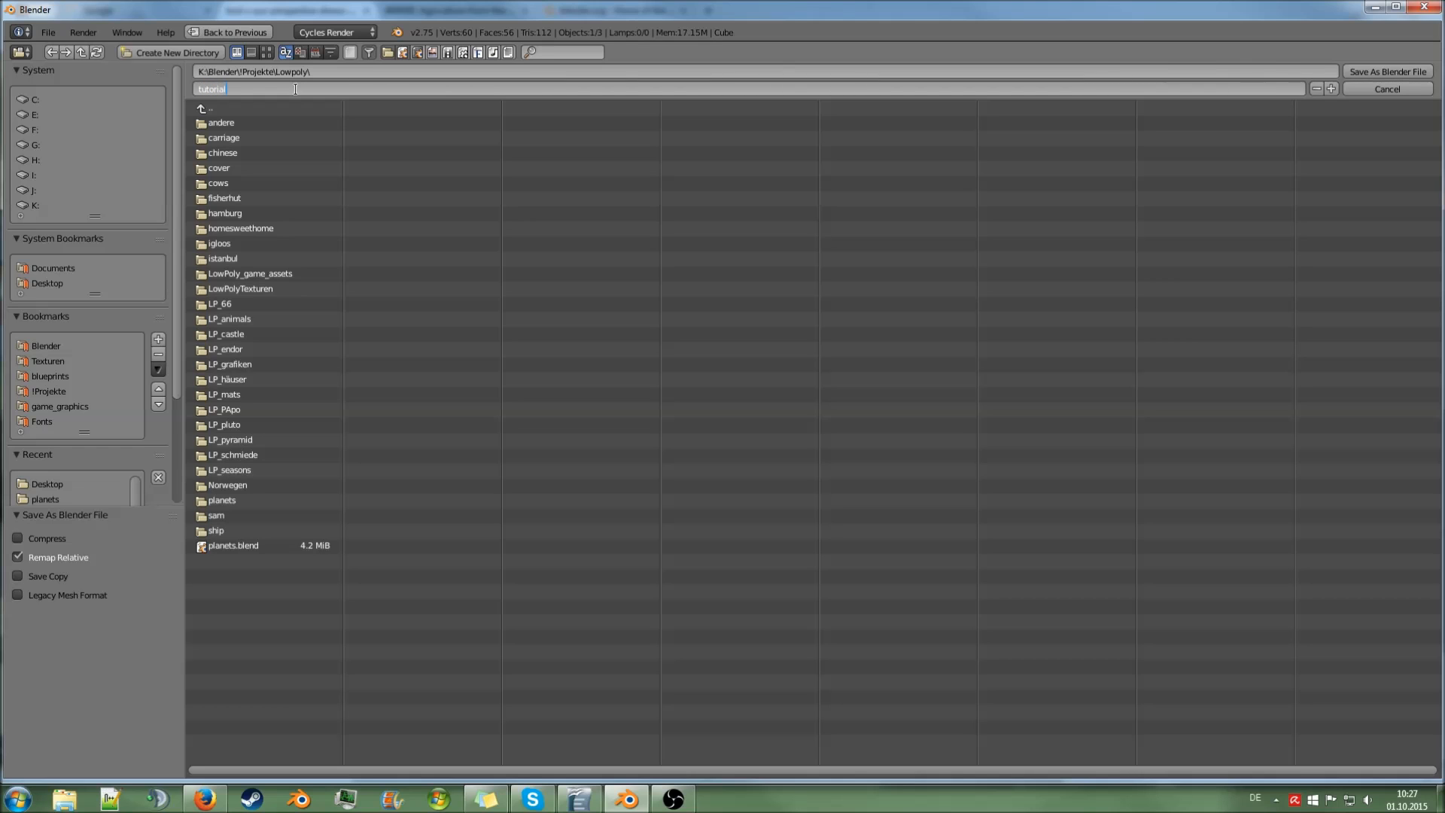
key(Return)
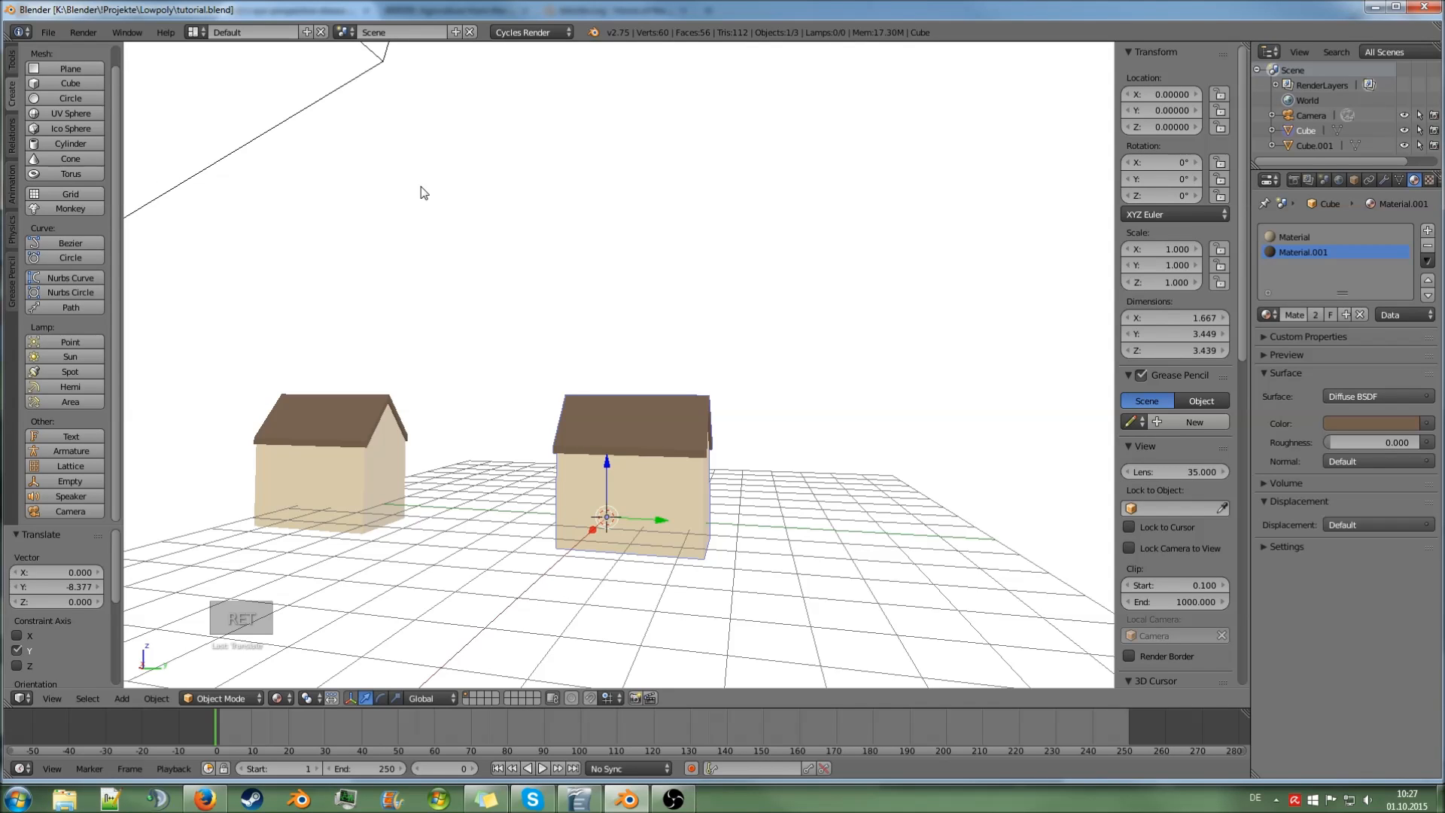
- Switch to Firefox to examine the houses in the painted village illustration, and return to Blender
middle_drag(489, 257, 491, 284)
scroll(578, 435, up, 1)
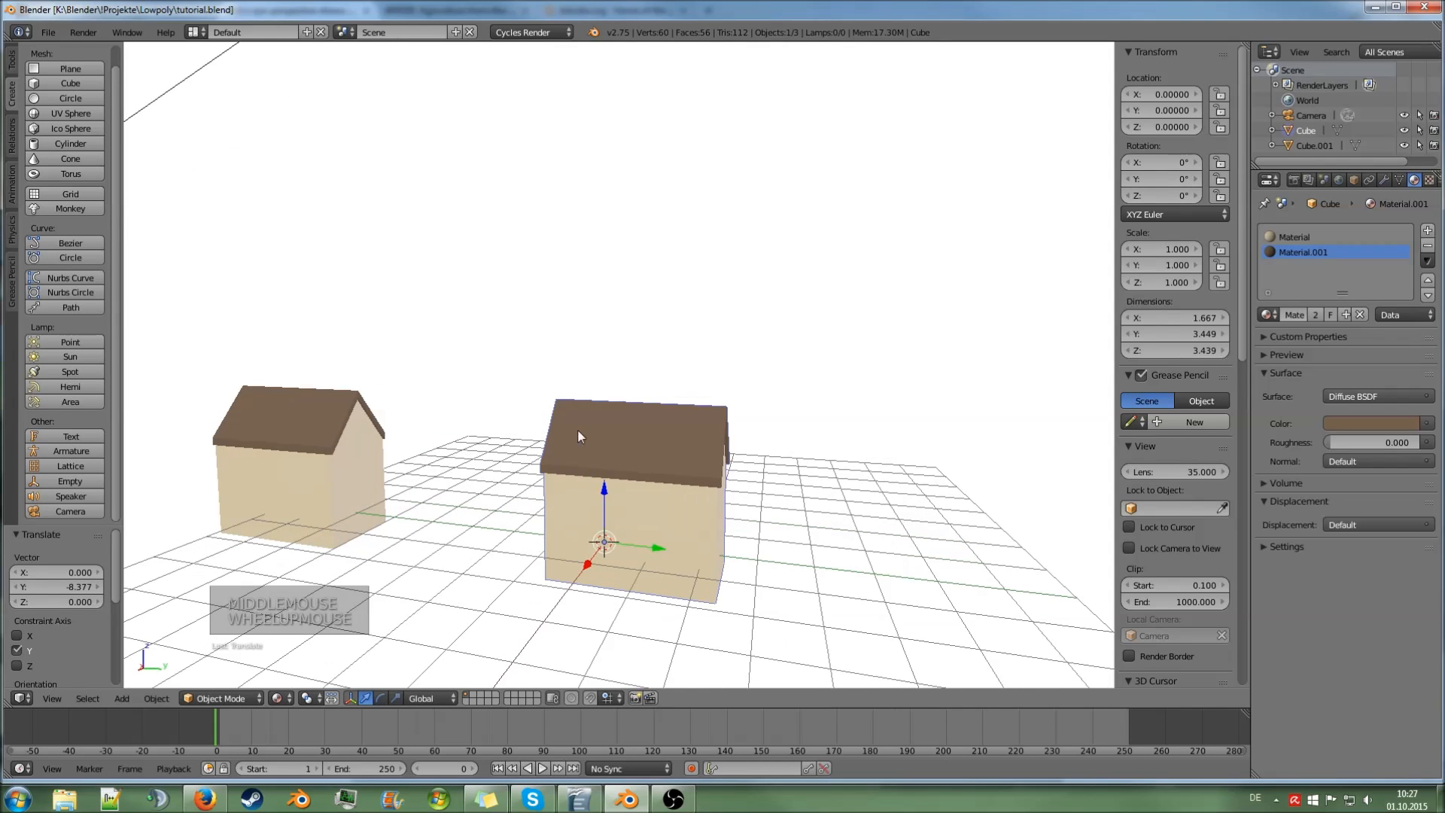
click(205, 798)
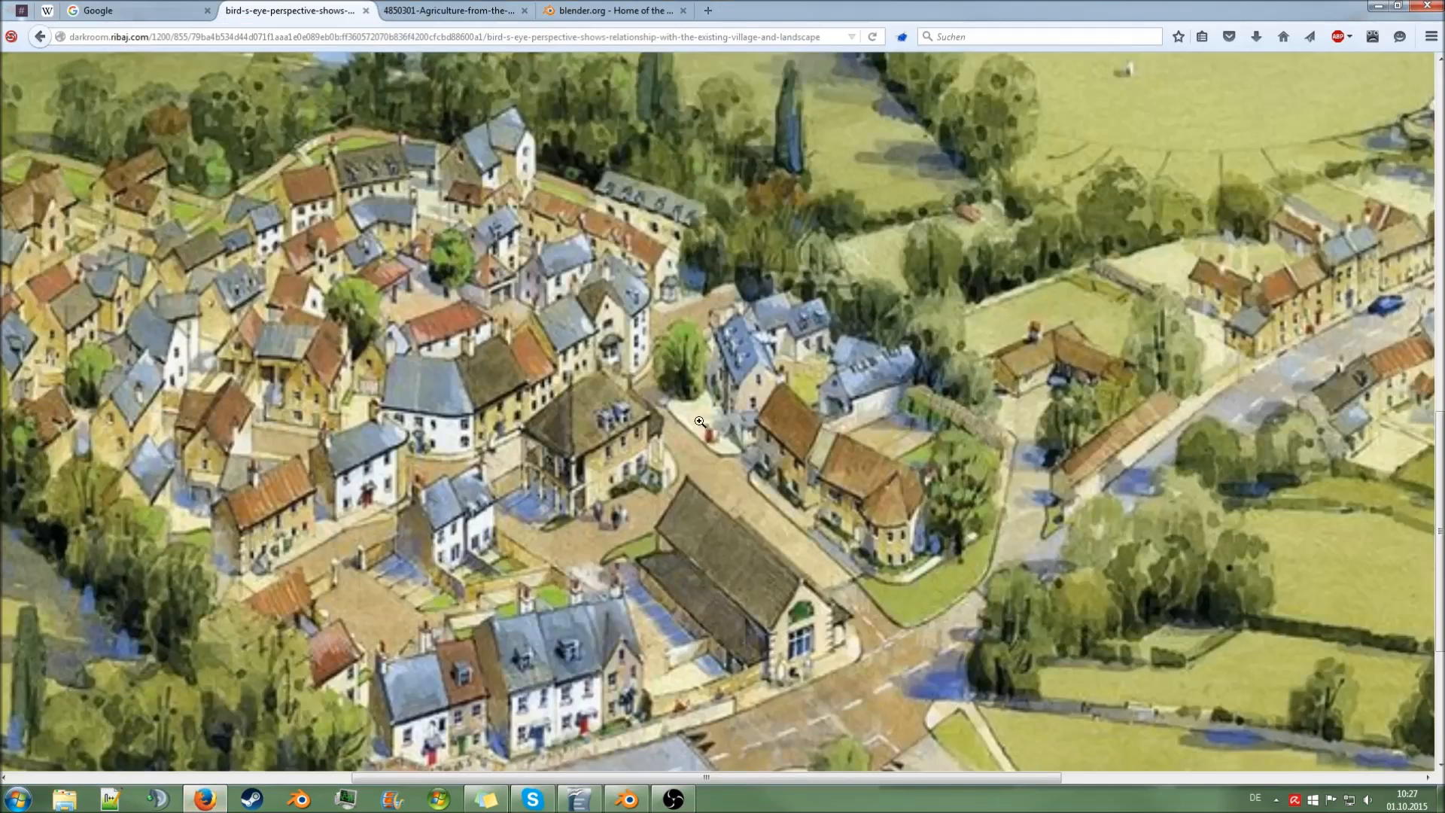
click(772, 487)
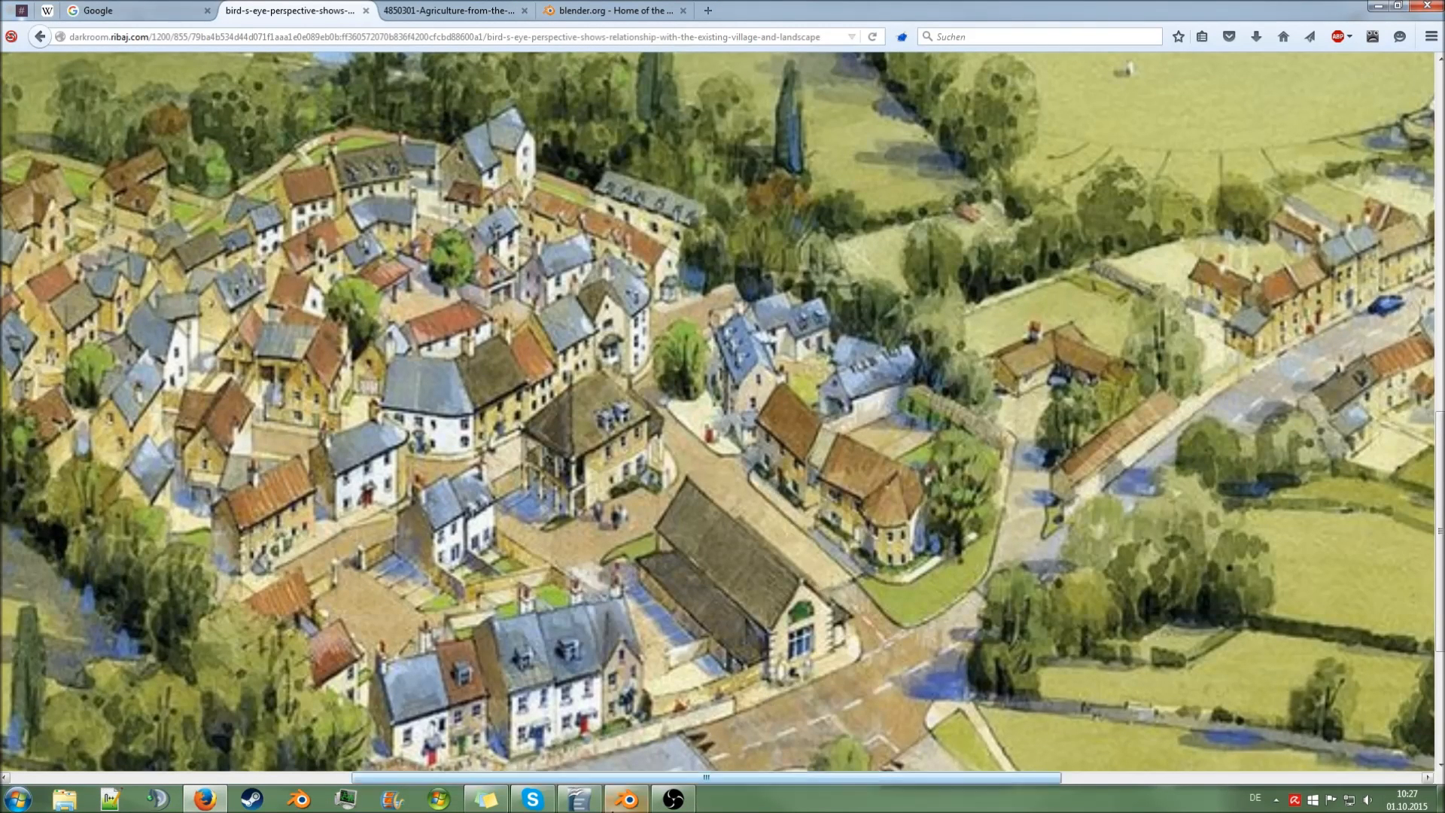
click(619, 801)
middle_drag(667, 629, 647, 594)
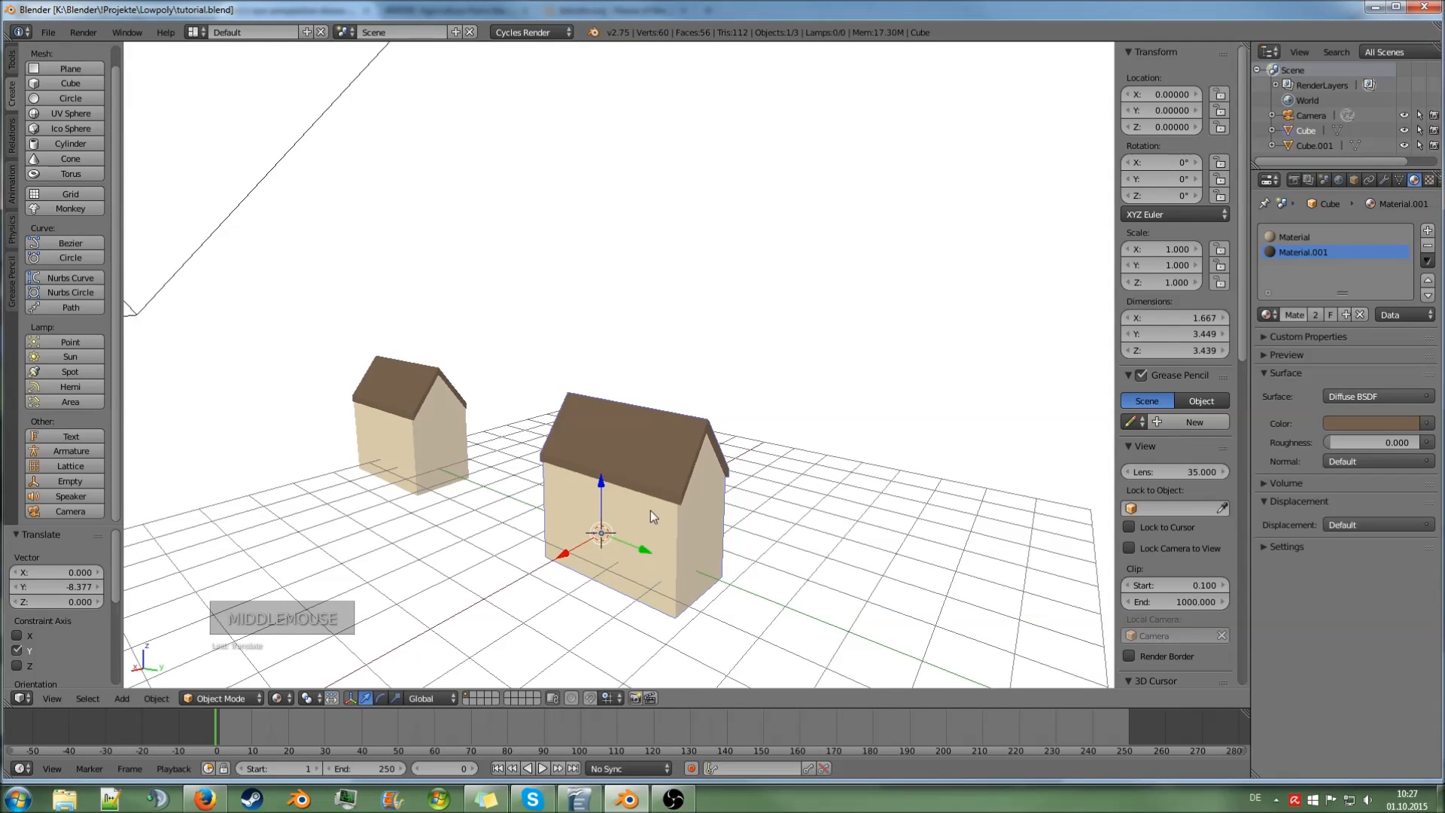
shift+scroll(652, 513, down, 5)
scroll(634, 463, up, 2)
middle_drag(635, 463, 634, 497)
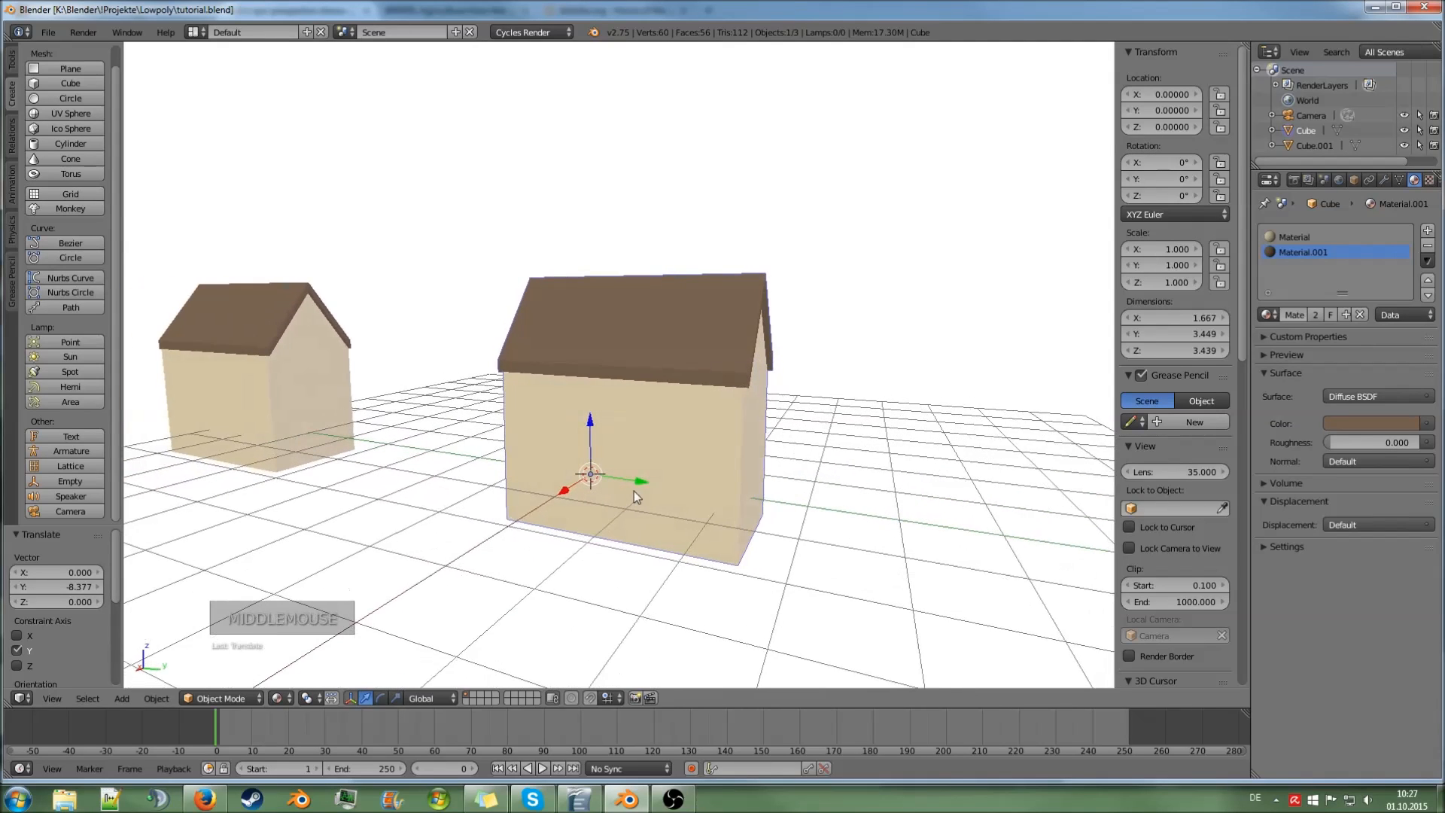
key(g)
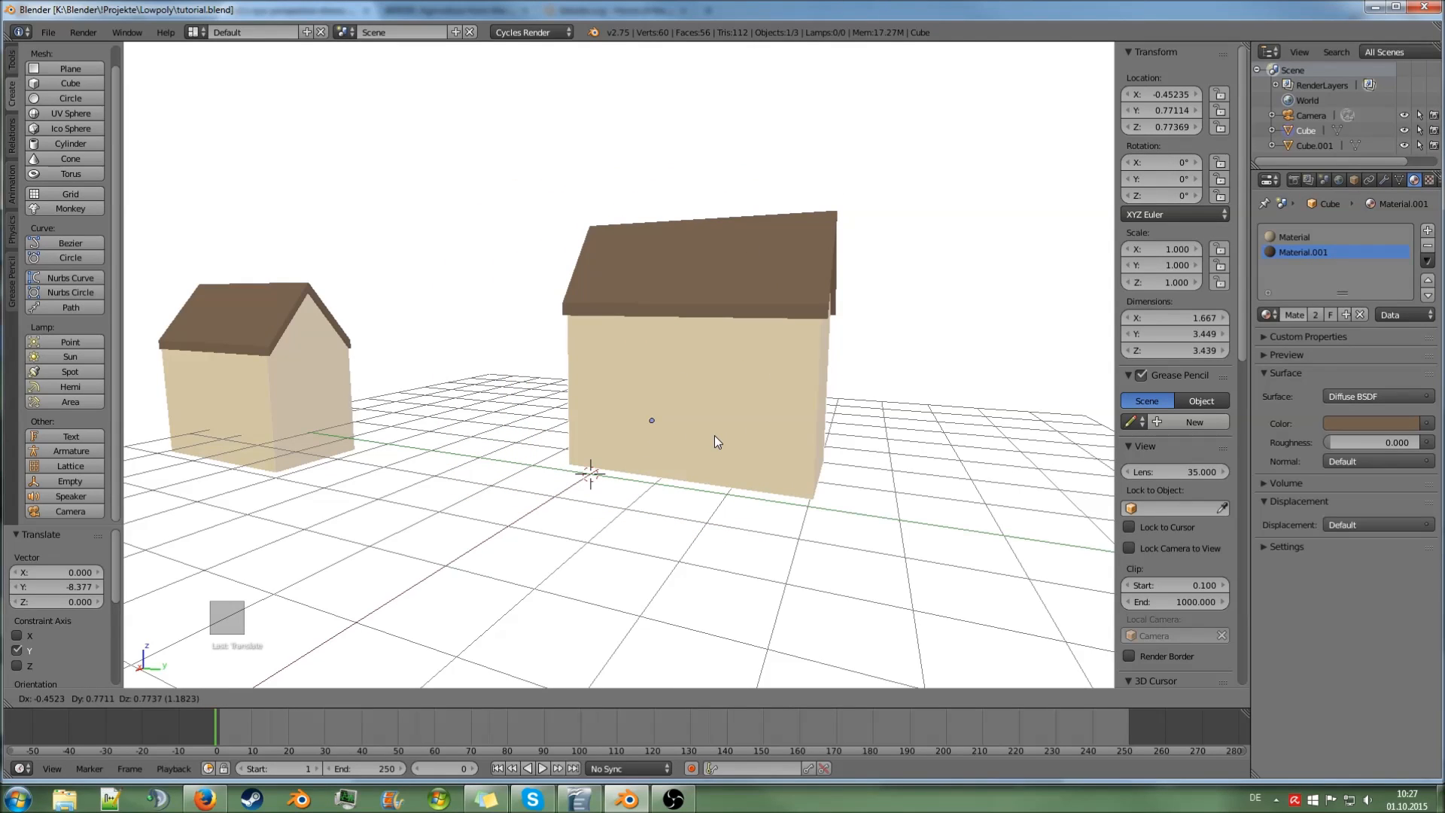
right_click(634, 467)
middle_drag(752, 509, 792, 501)
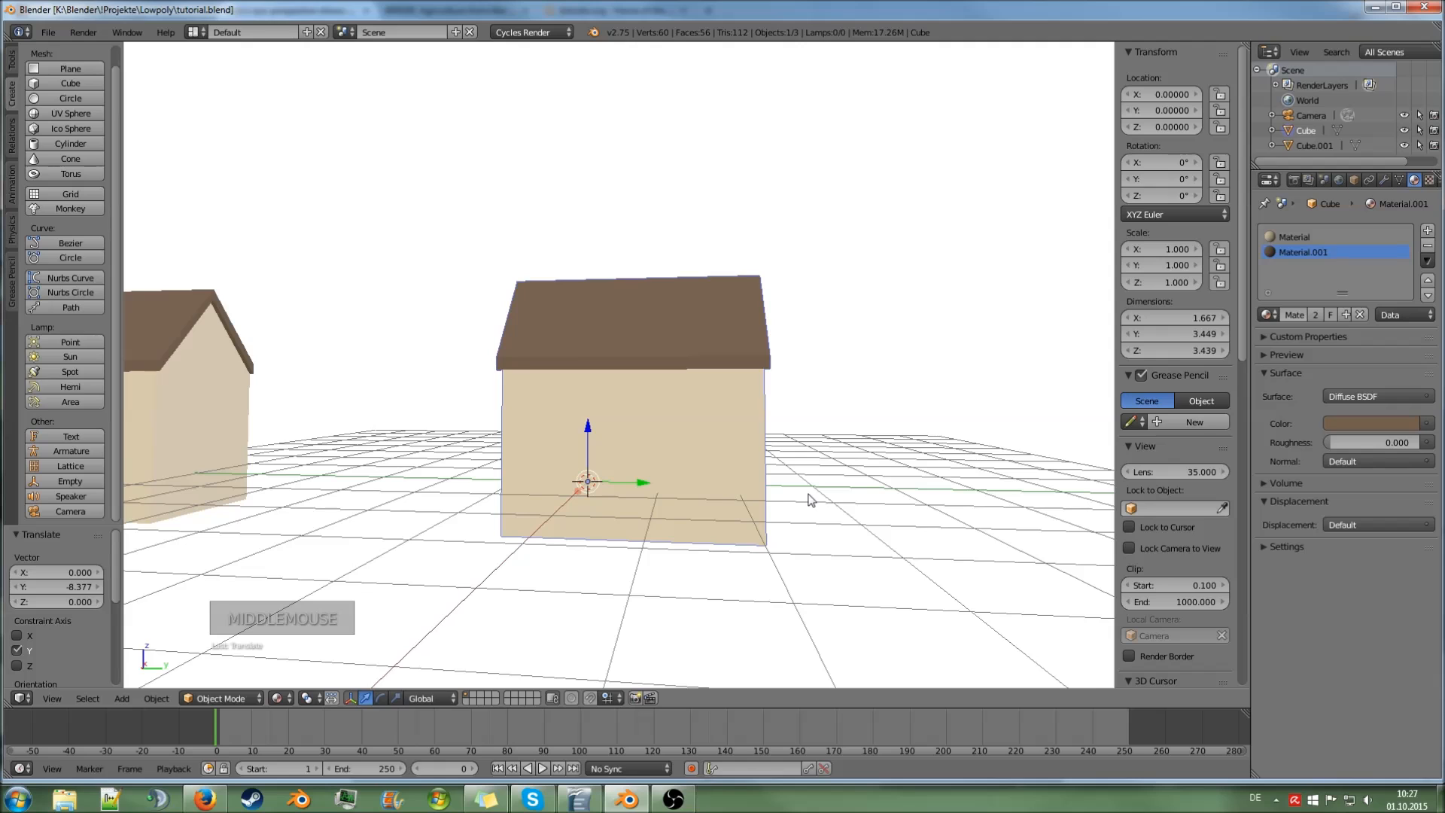
key(r)
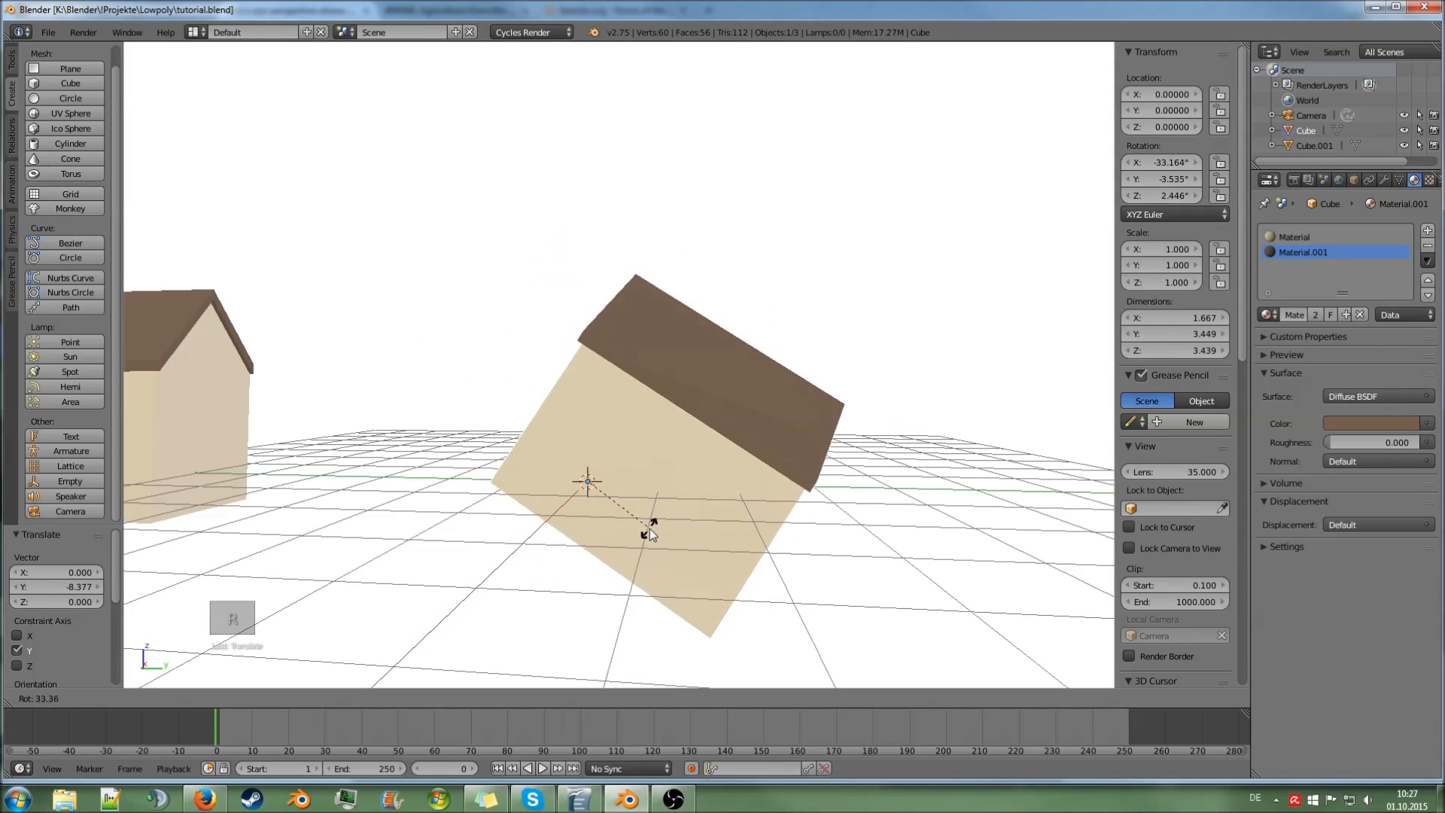
key(Escape)
scroll(242, 411, down, 3)
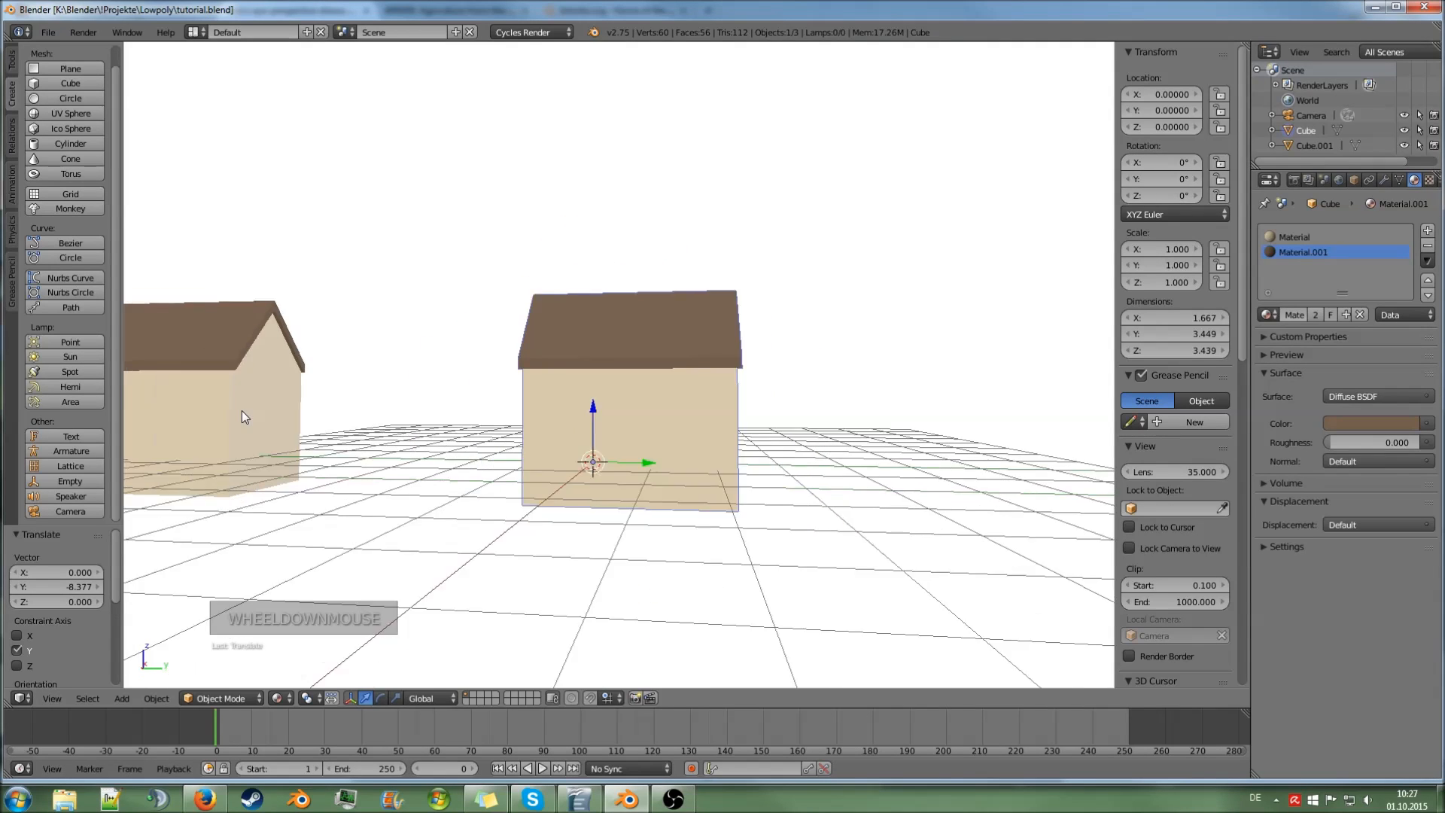
right_click(294, 409)
key(r)
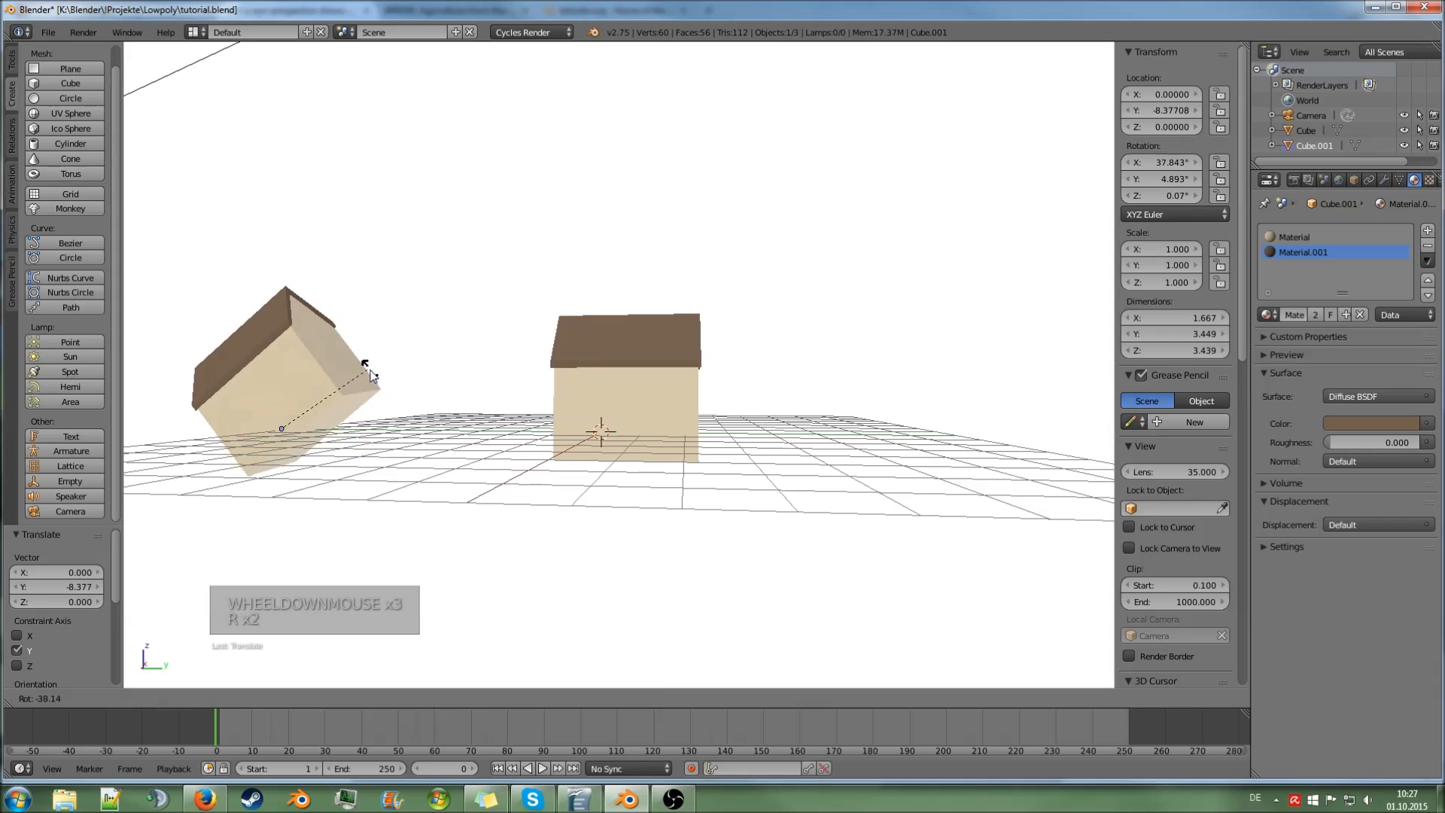
key(Escape)
- Select the original house and set its origin to its geometry
right_click(548, 391)
scroll(643, 398, up, 3)
scroll(19, 58, up, 1)
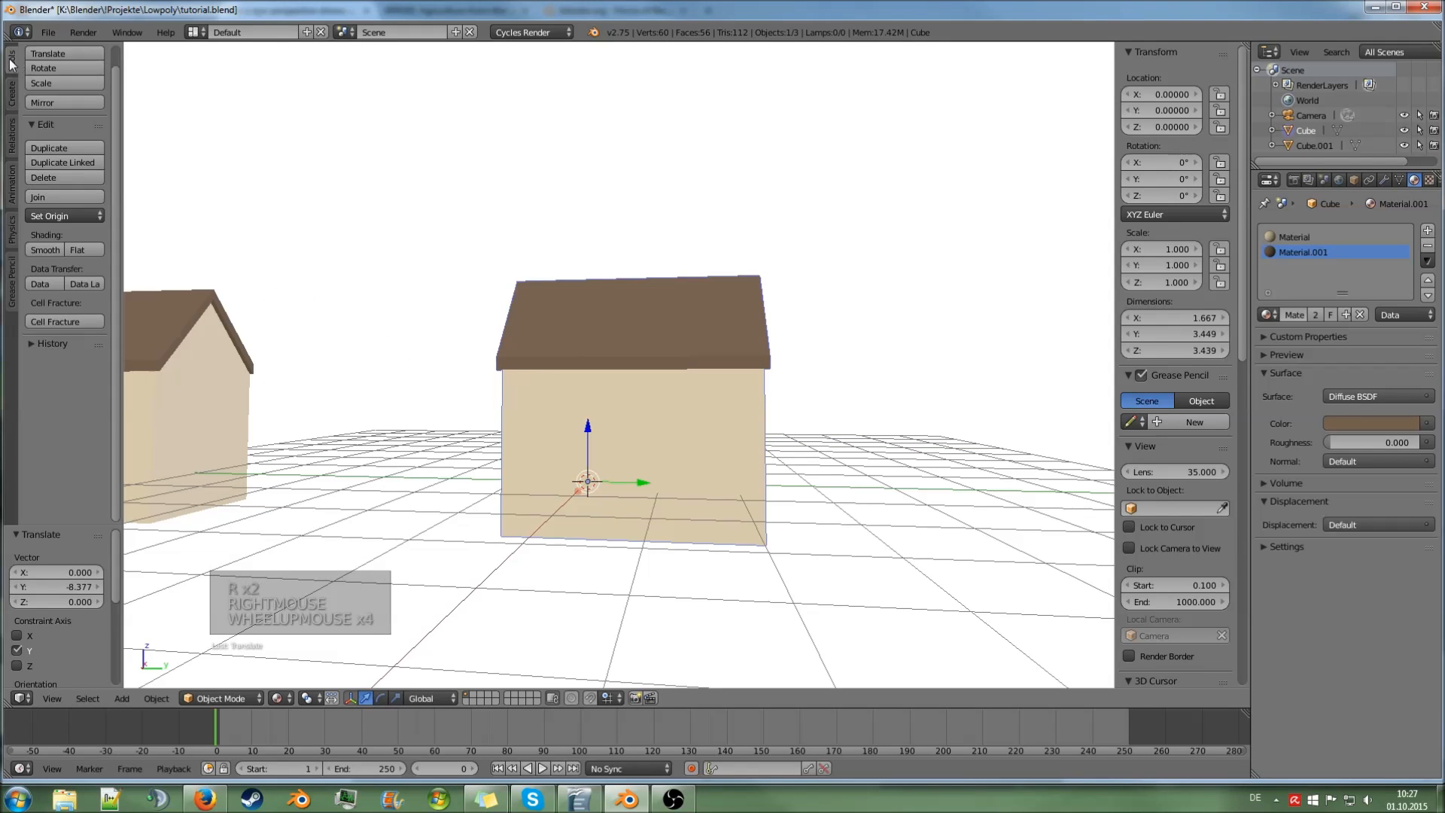
click(11, 64)
click(79, 235)
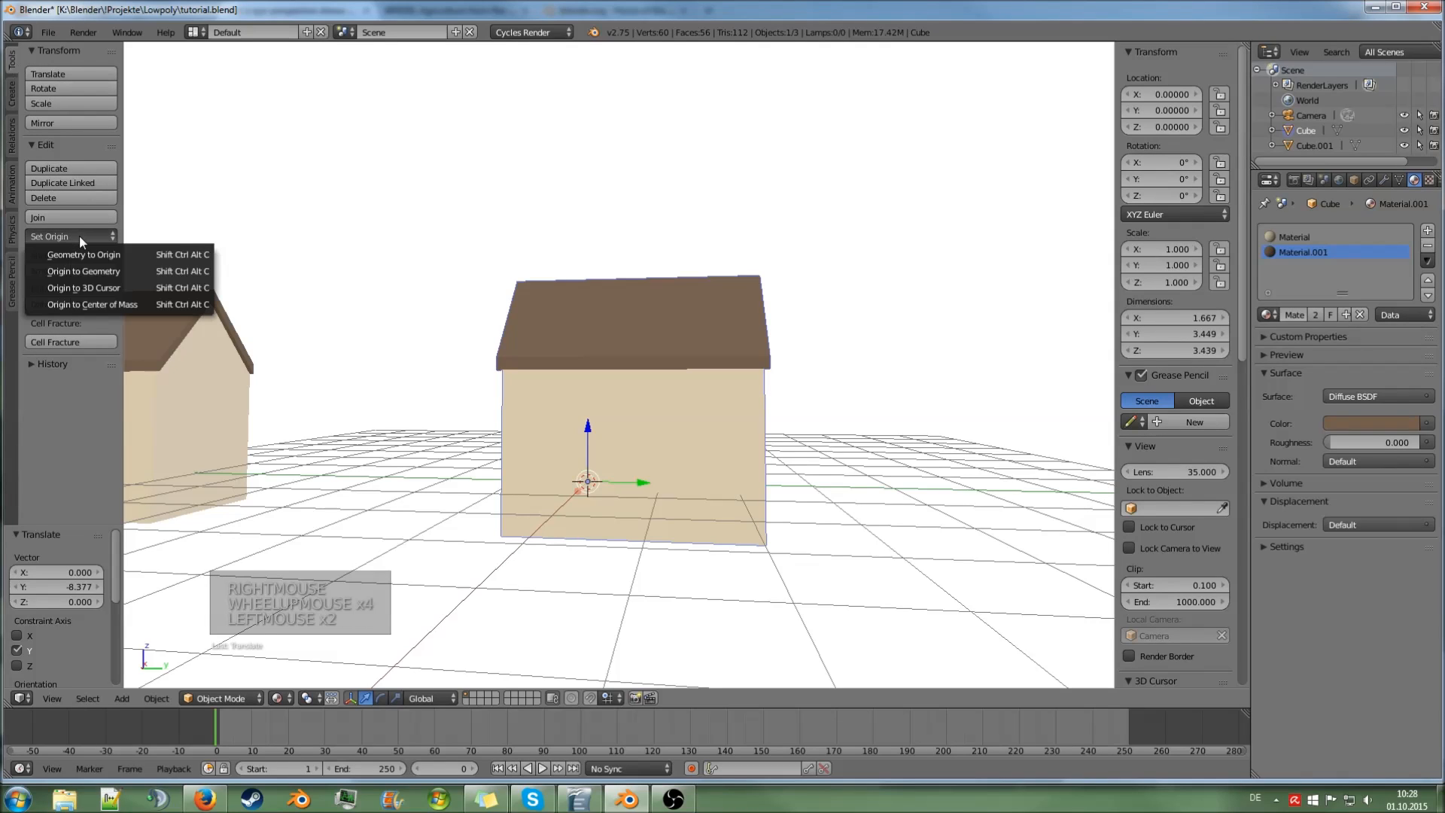
click(106, 270)
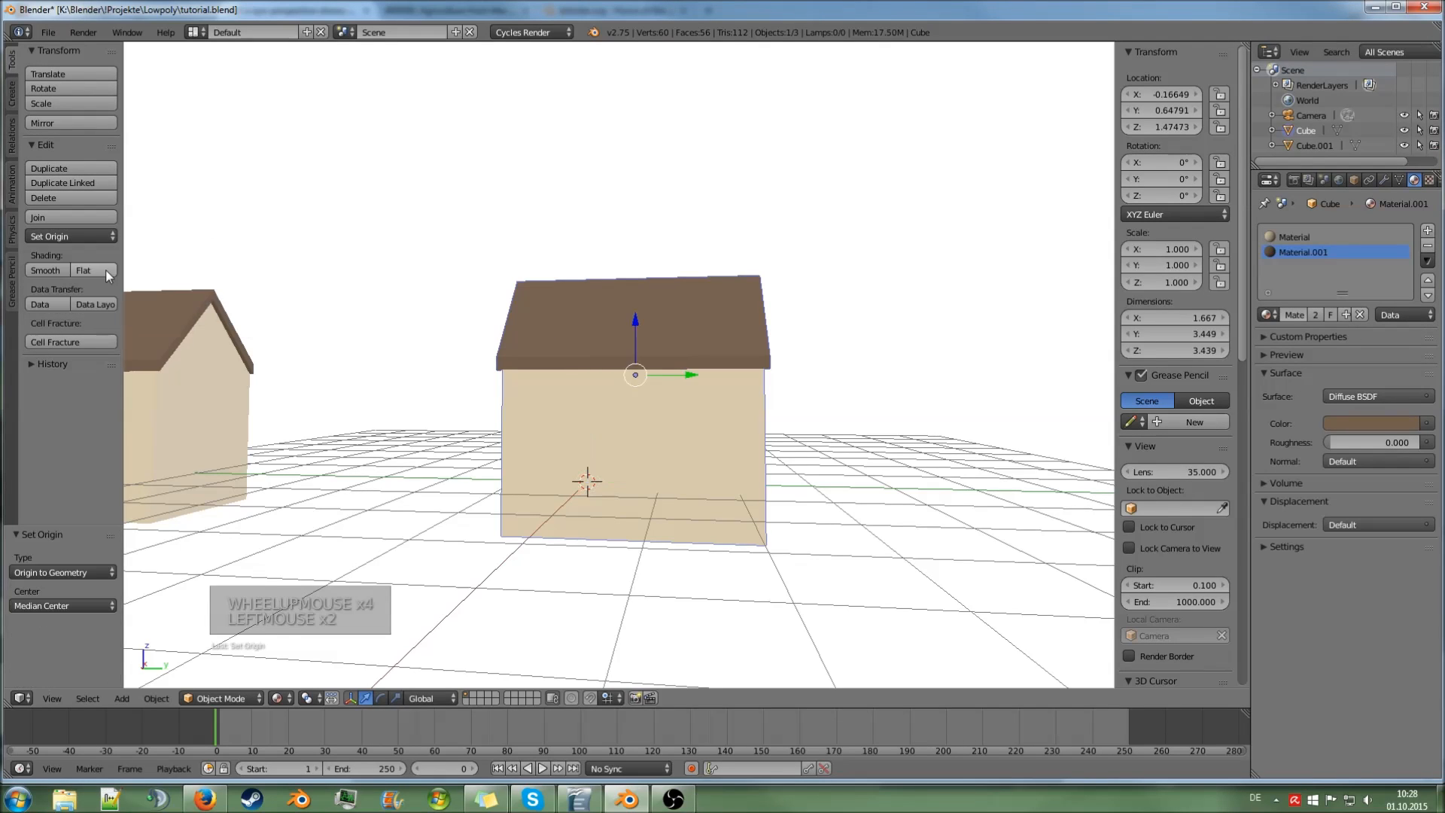
middle_drag(572, 452, 673, 472)
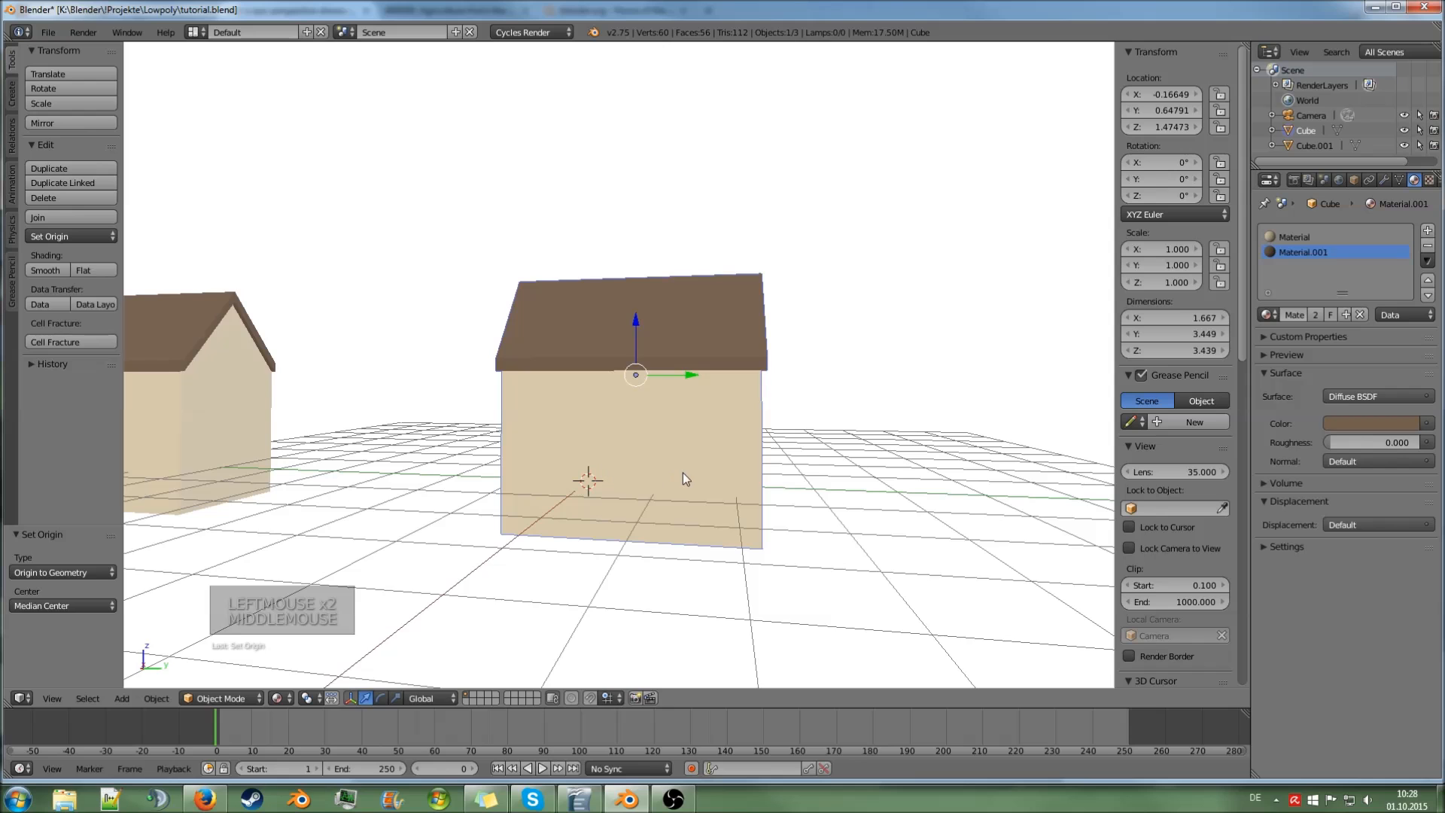
key(r)
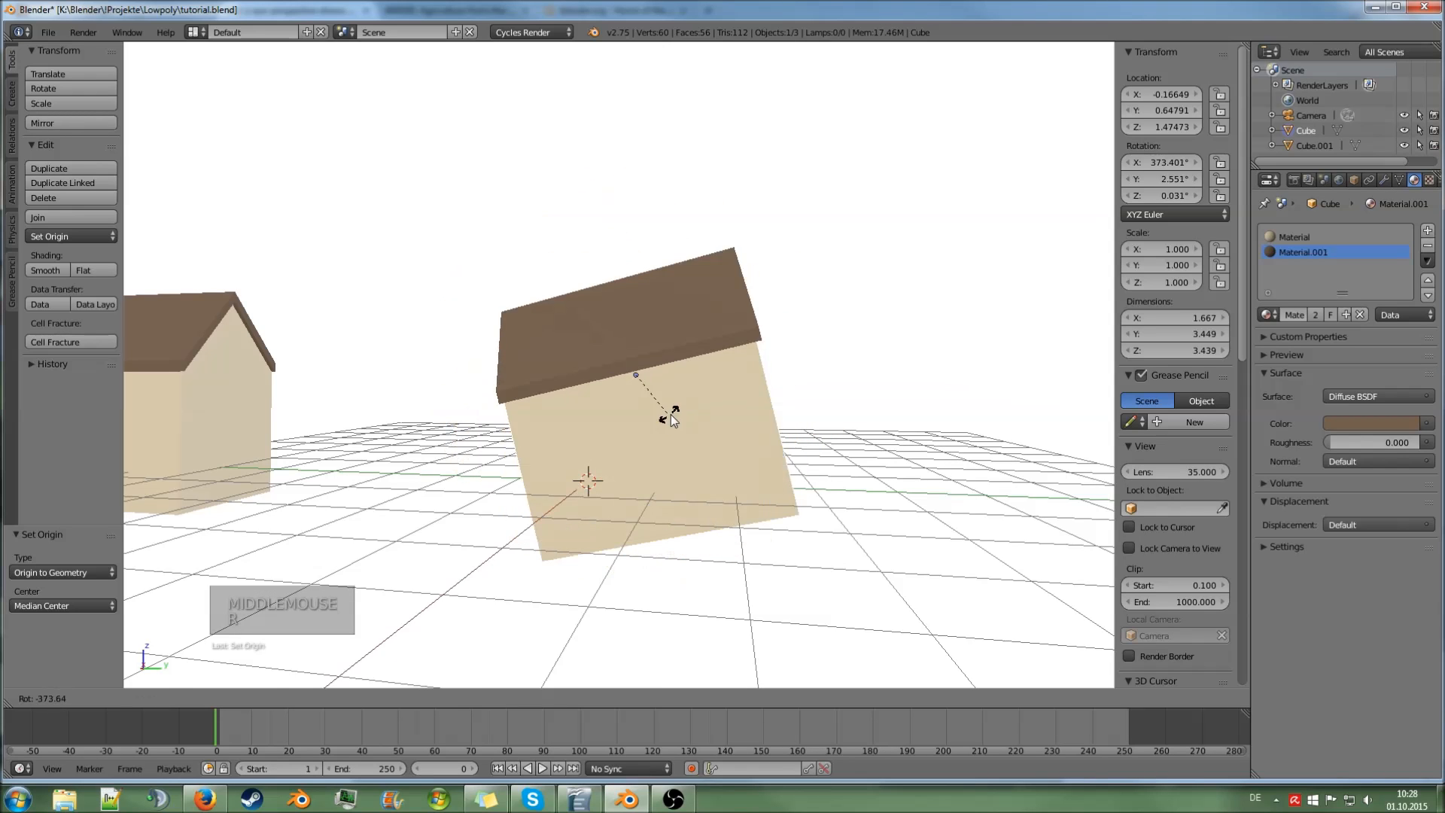
right_click(681, 403)
- Add a cube, placed about 1.577 along X in front of the house's long wall, and scale it down to about 0.183
middle_drag(682, 403, 633, 411)
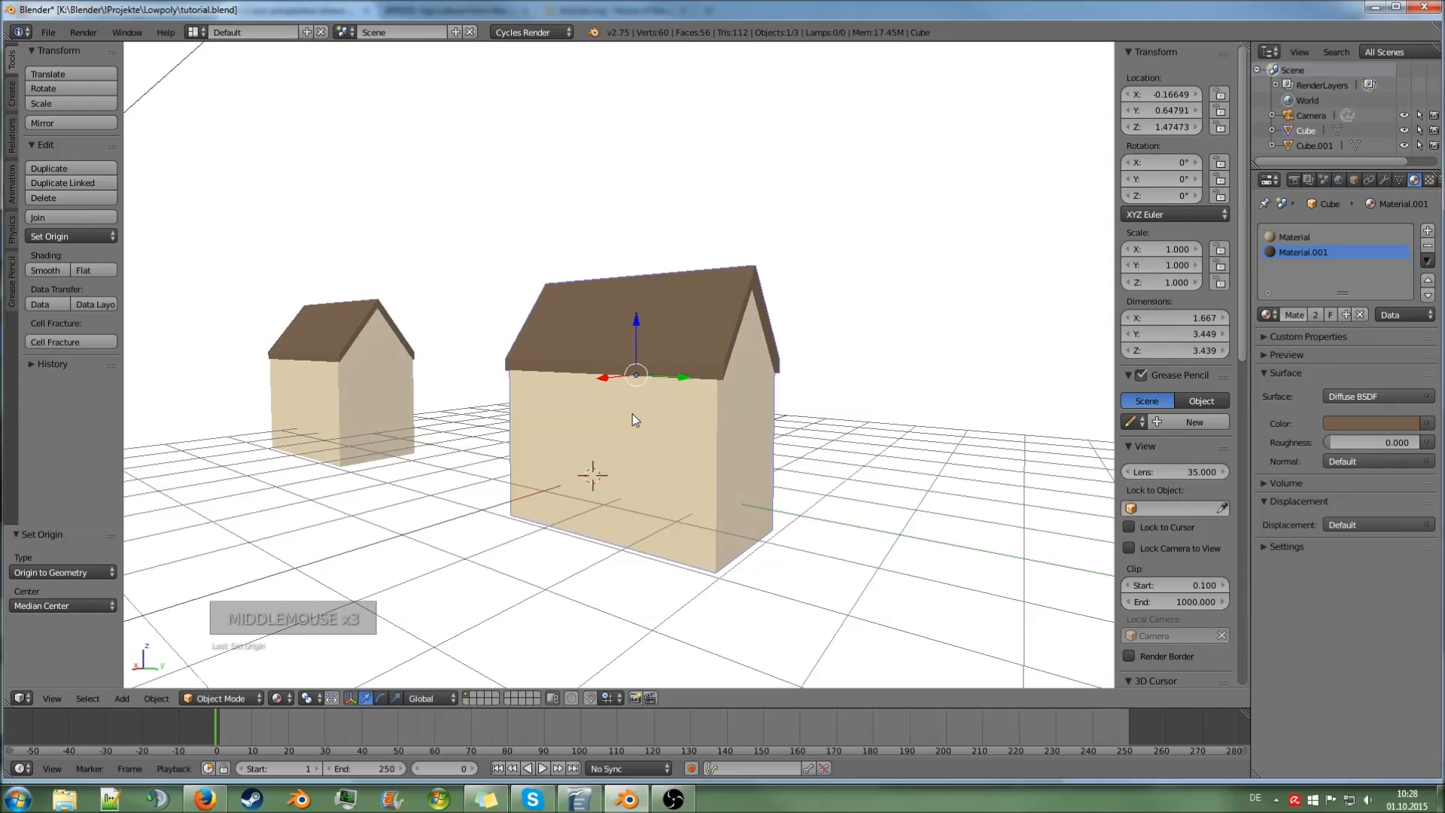
key(shift+a)
mouse_move(631, 412)
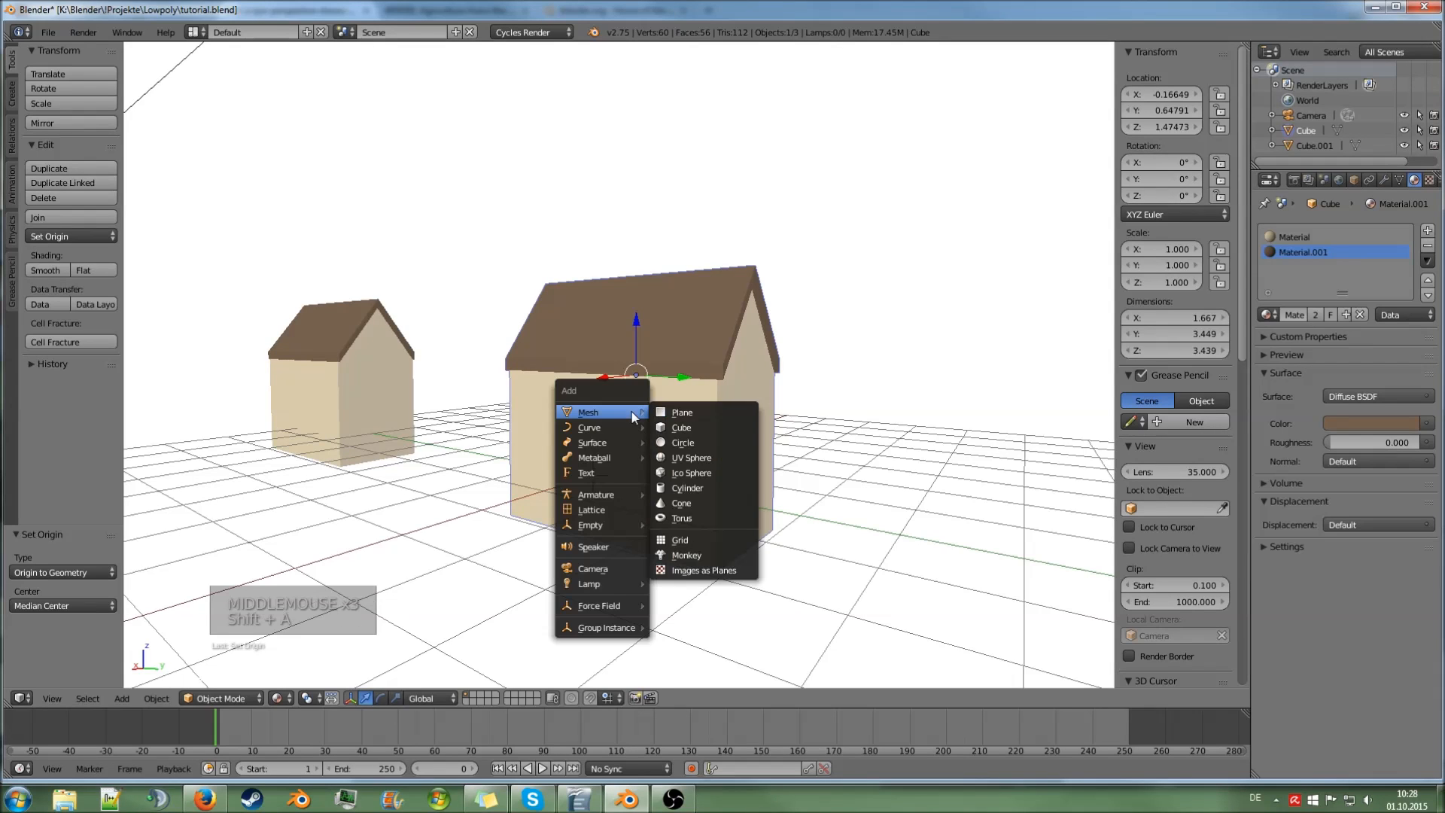
click(685, 421)
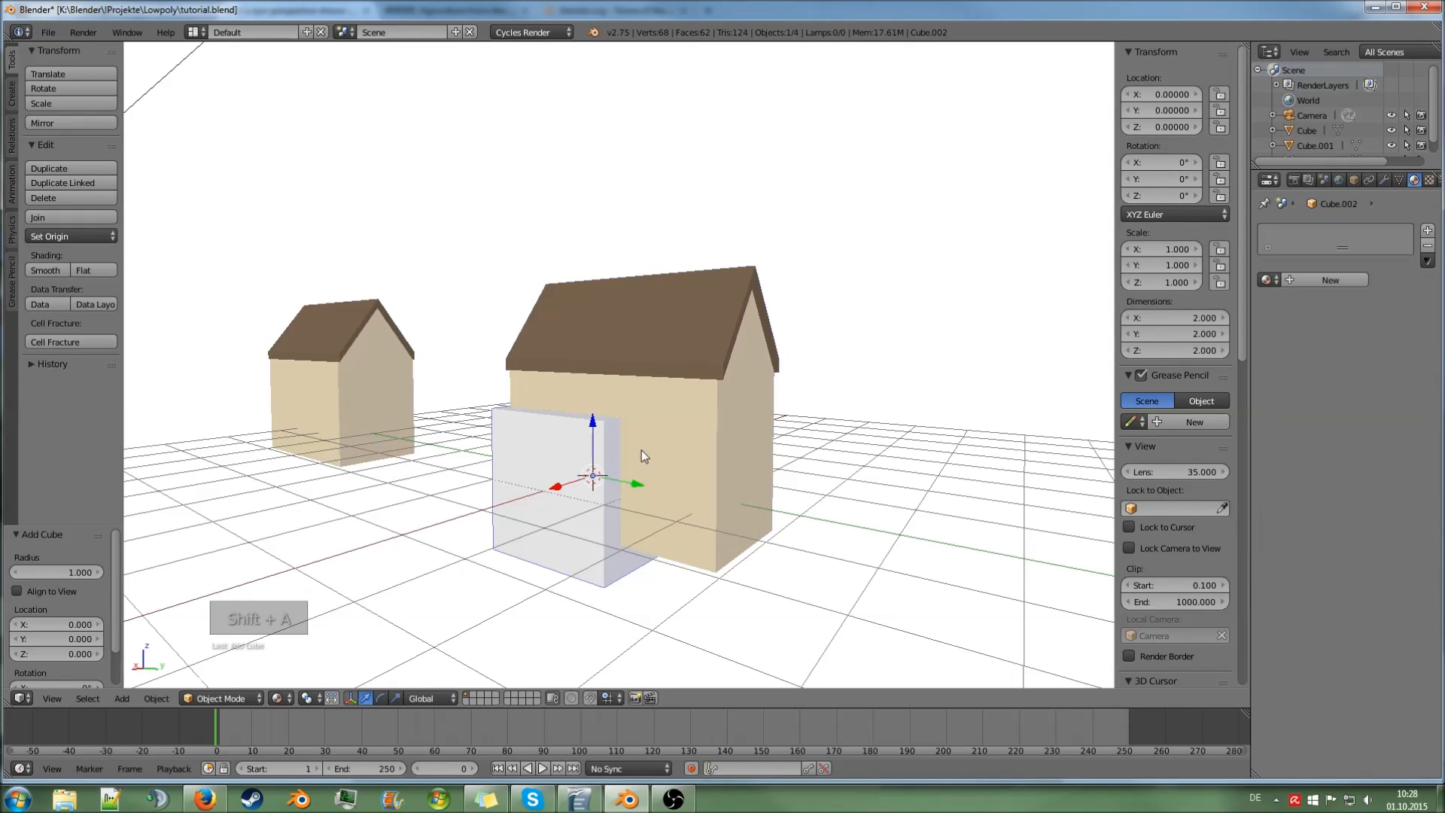
drag(557, 486, 481, 508)
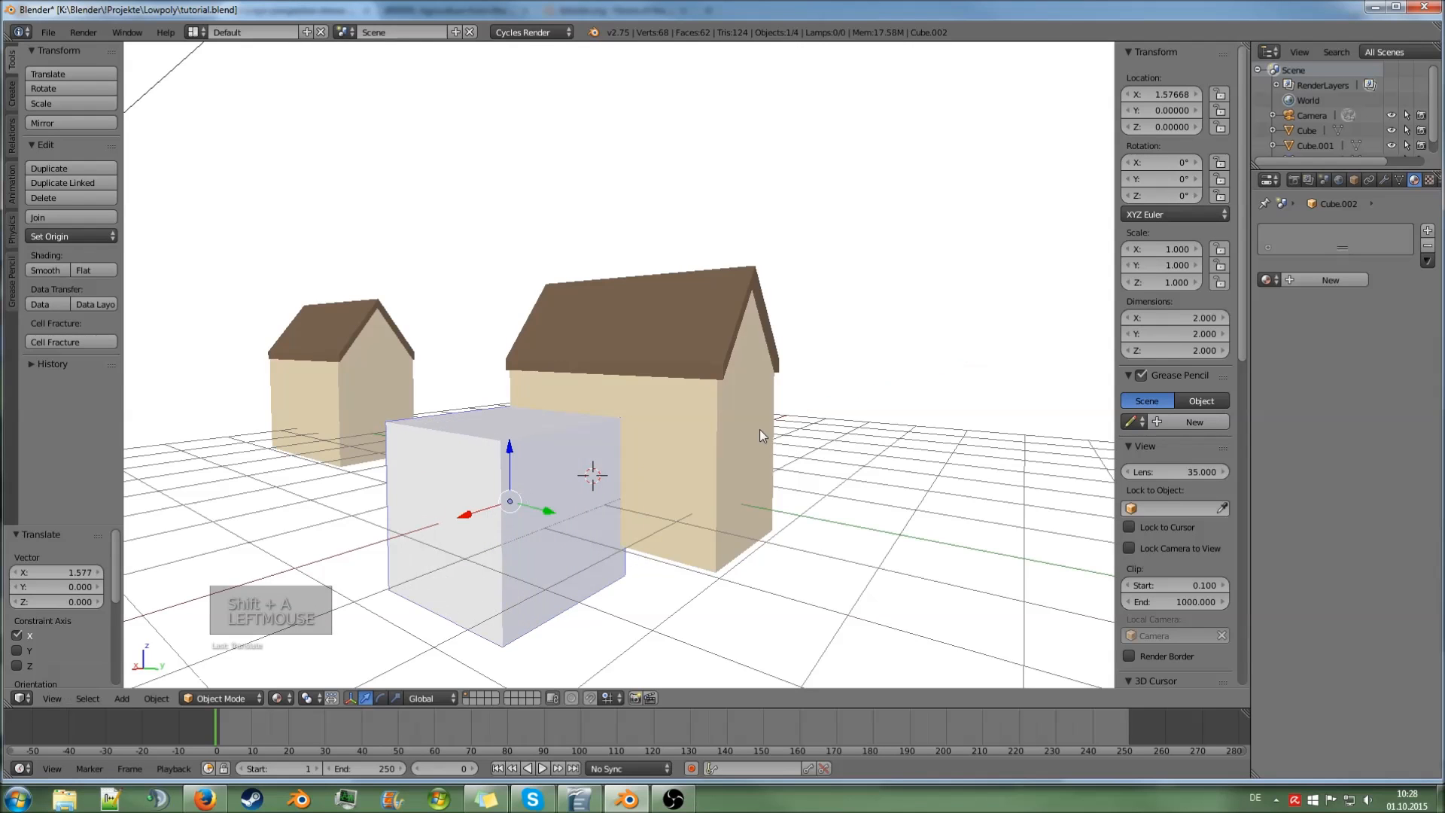
key(s)
key(s)
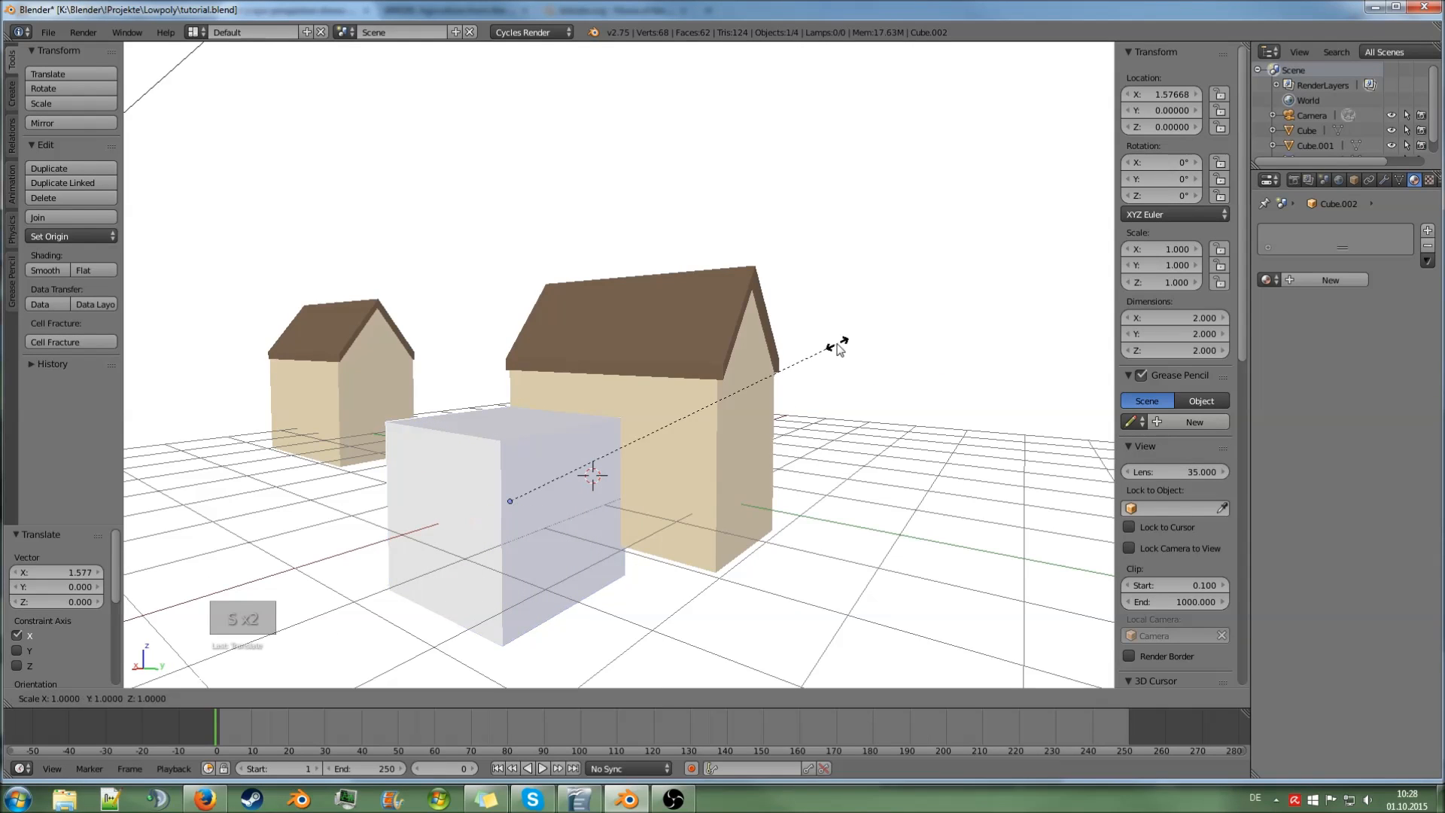
click(543, 445)
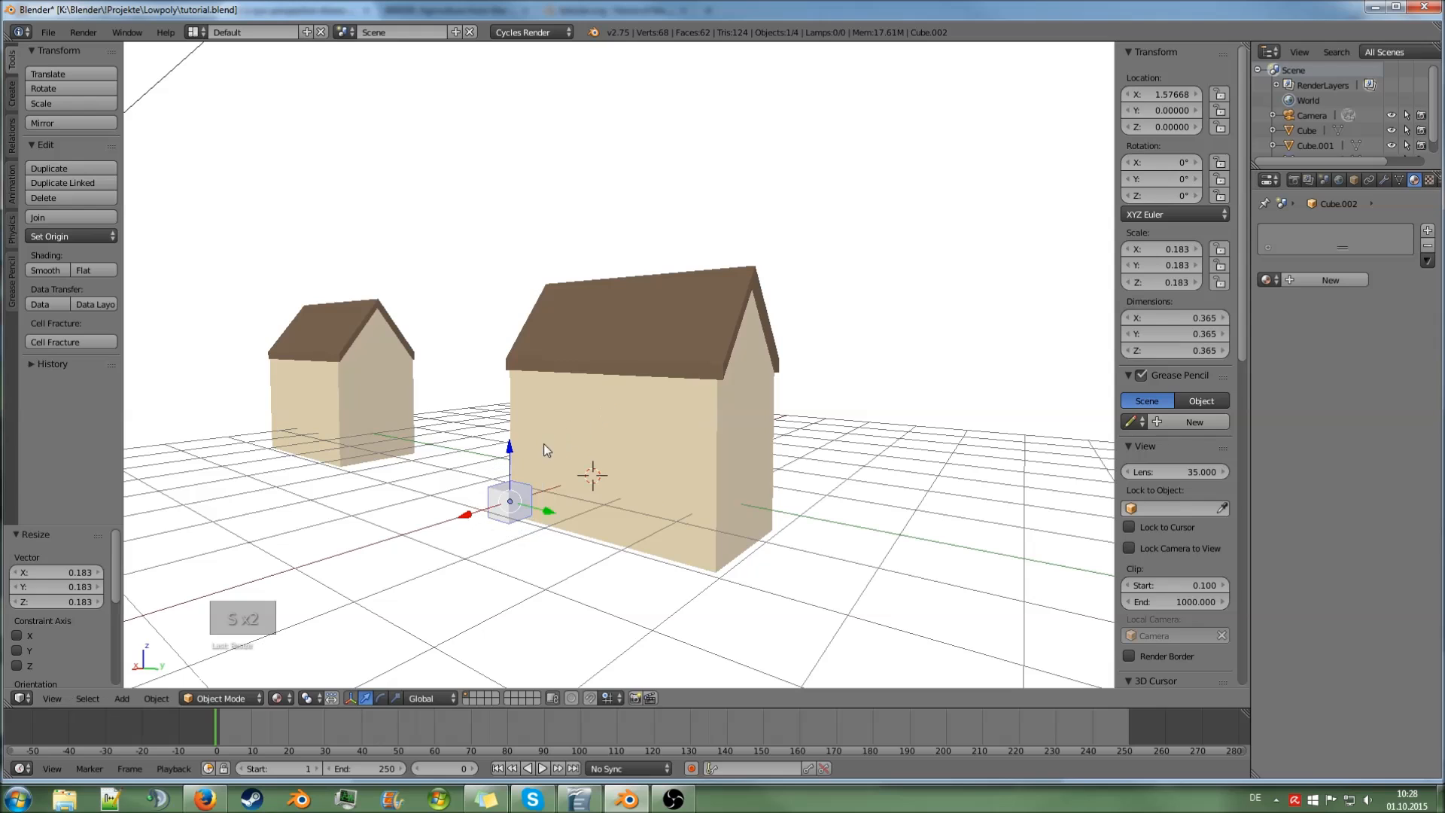
- Give the small cube a new diffuse material with a dark grey colour
click(1320, 279)
click(1343, 388)
mouse_move(1305, 252)
mouse_down()
mouse_move(1286, 217)
mouse_move(1286, 236)
mouse_up()
scroll(636, 461, up, 2)
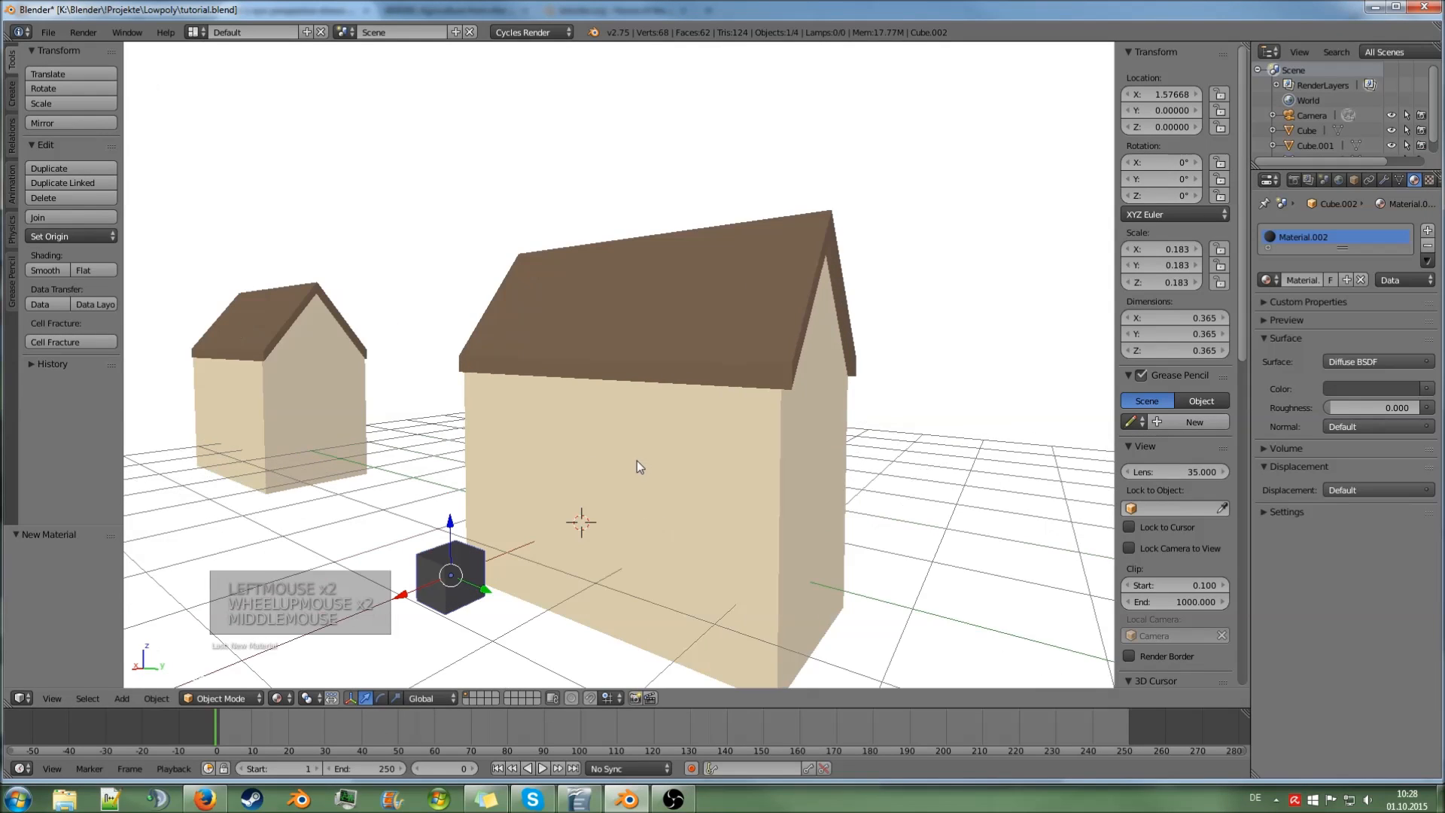
- Switch to Firefox to study the windows on the illustrated village houses, and return to Blender
middle_drag(636, 461, 653, 450)
click(197, 801)
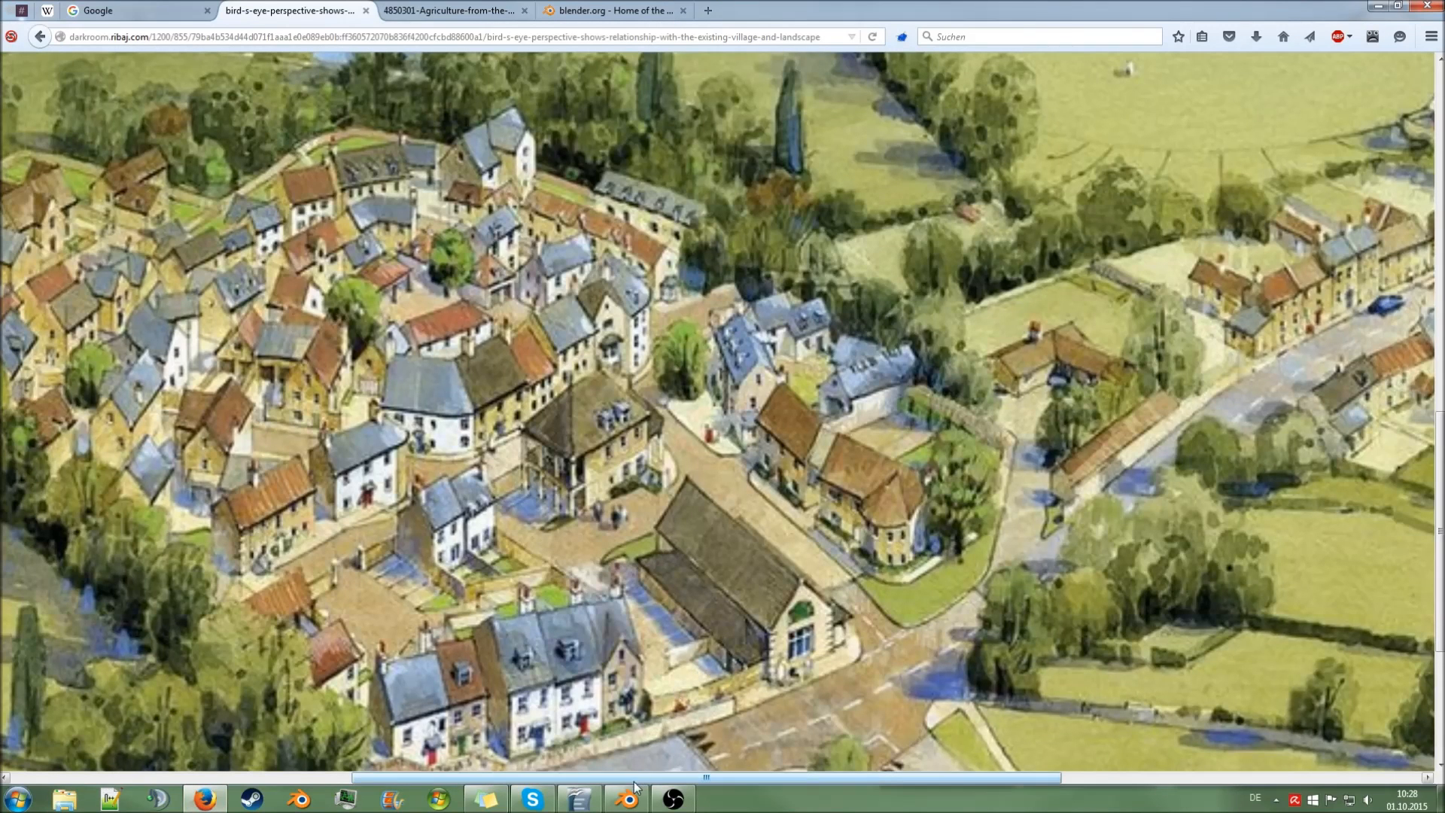
mouse_move(624, 807)
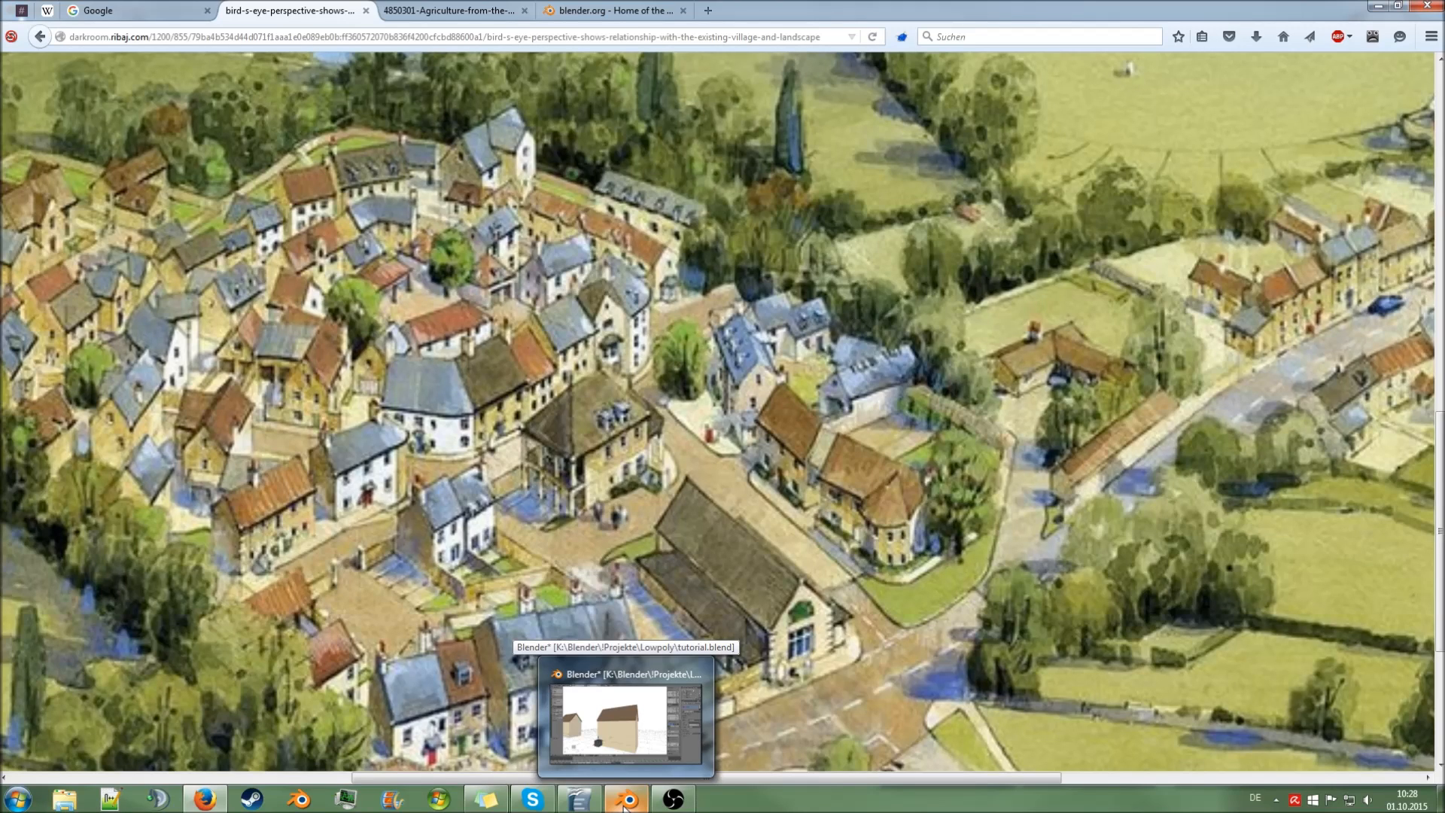
click(624, 805)
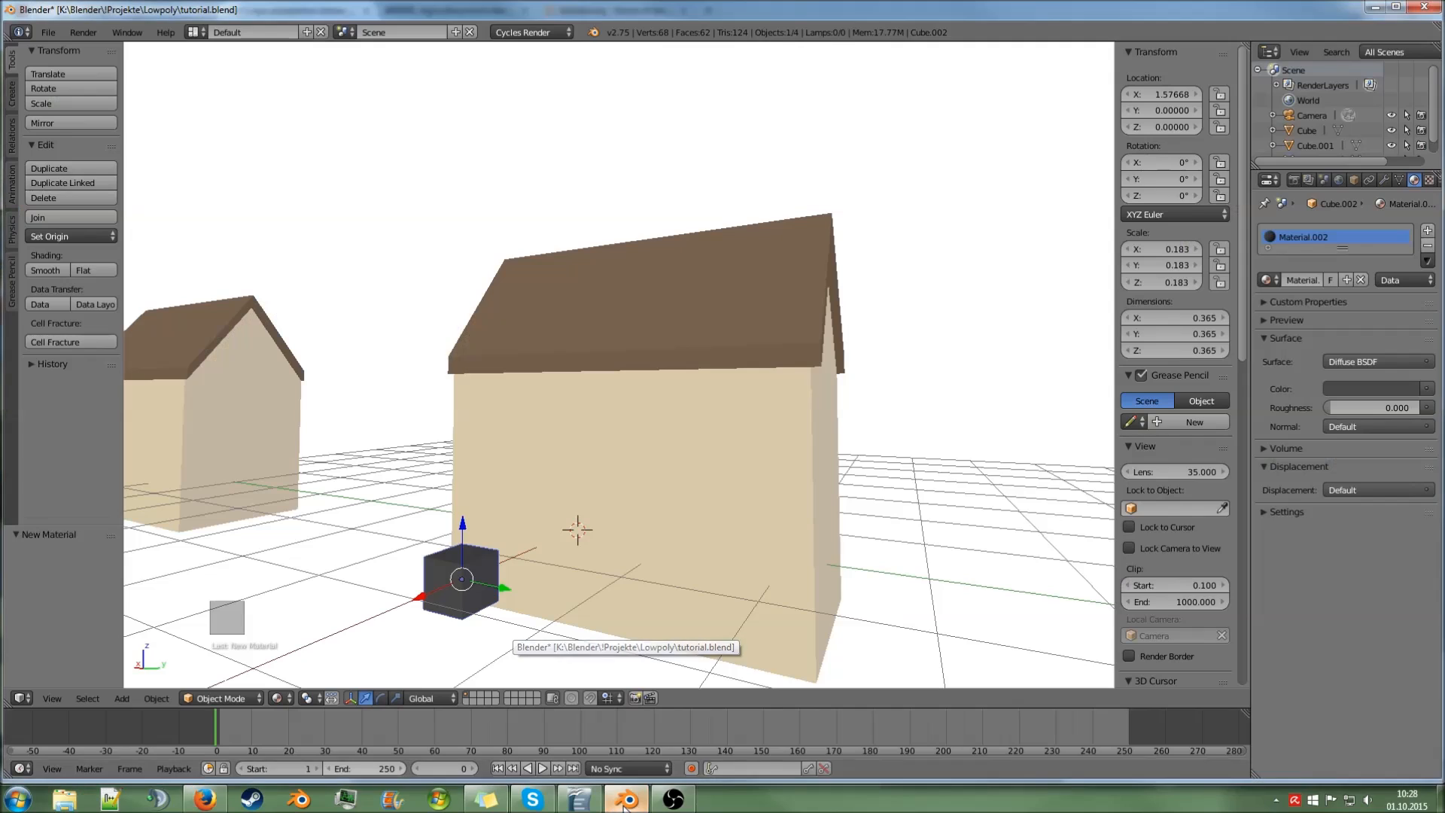
key(s)
key(z)
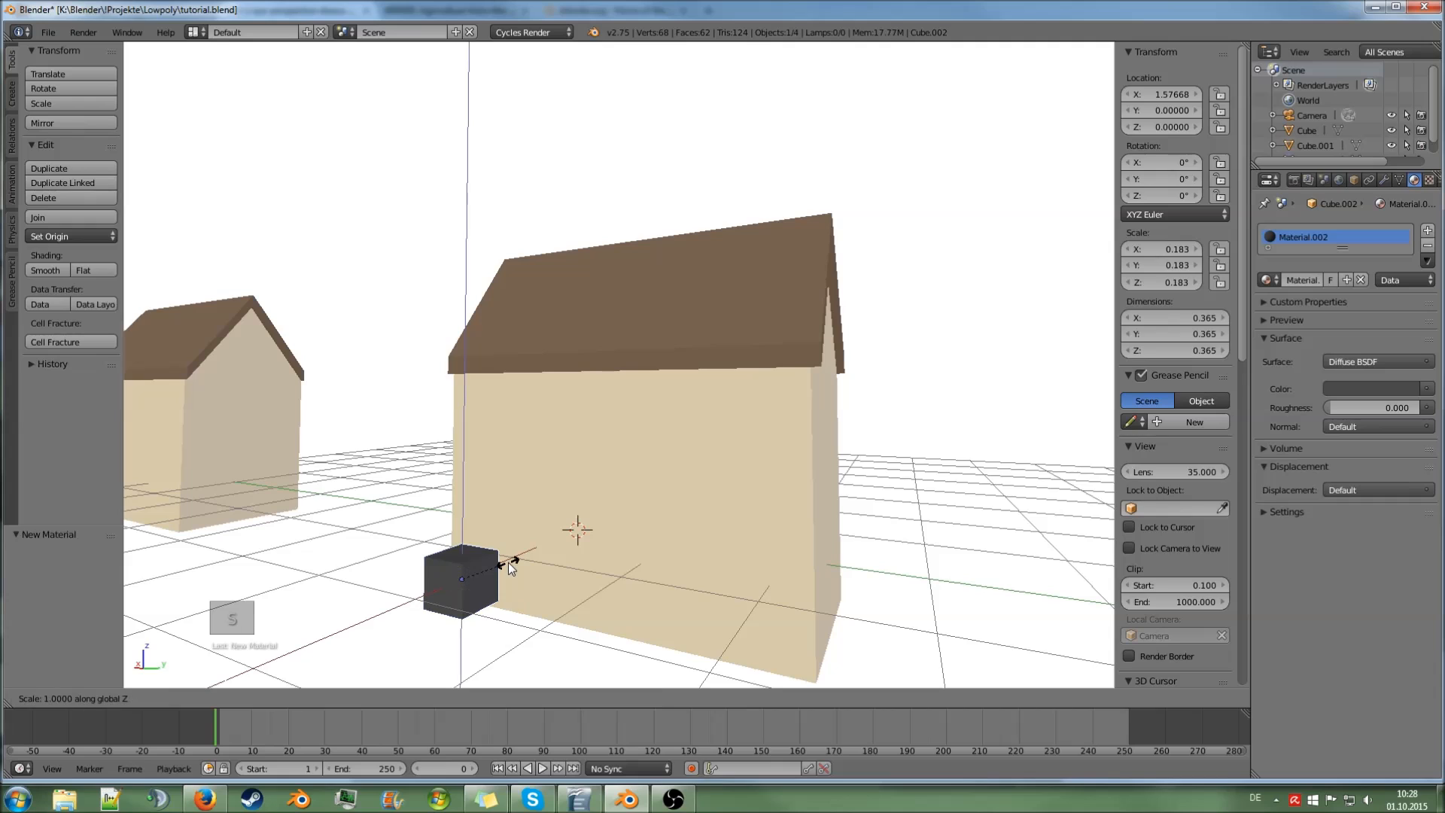
right_click(508, 562)
- Stretch the dark grey cube along Z to a scale of about 0.300
key(s)
key(z)
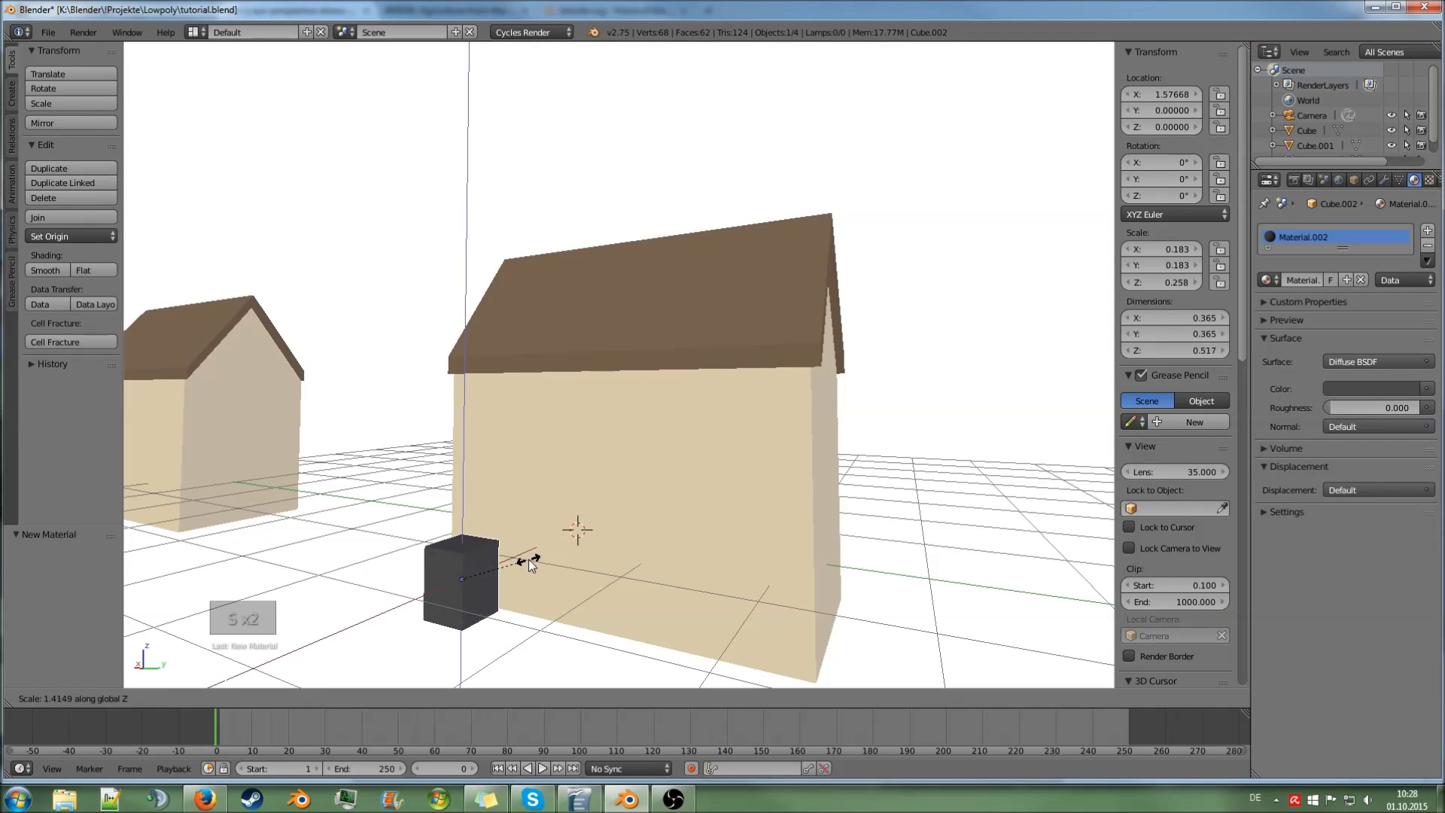
click(542, 557)
mouse_move(542, 557)
middle_down()
mouse_move(577, 536)
mouse_move(551, 550)
middle_up()
- Try to move the dark block's top face vertically in Edit Mode, and return to Object Mode
key(Tab)
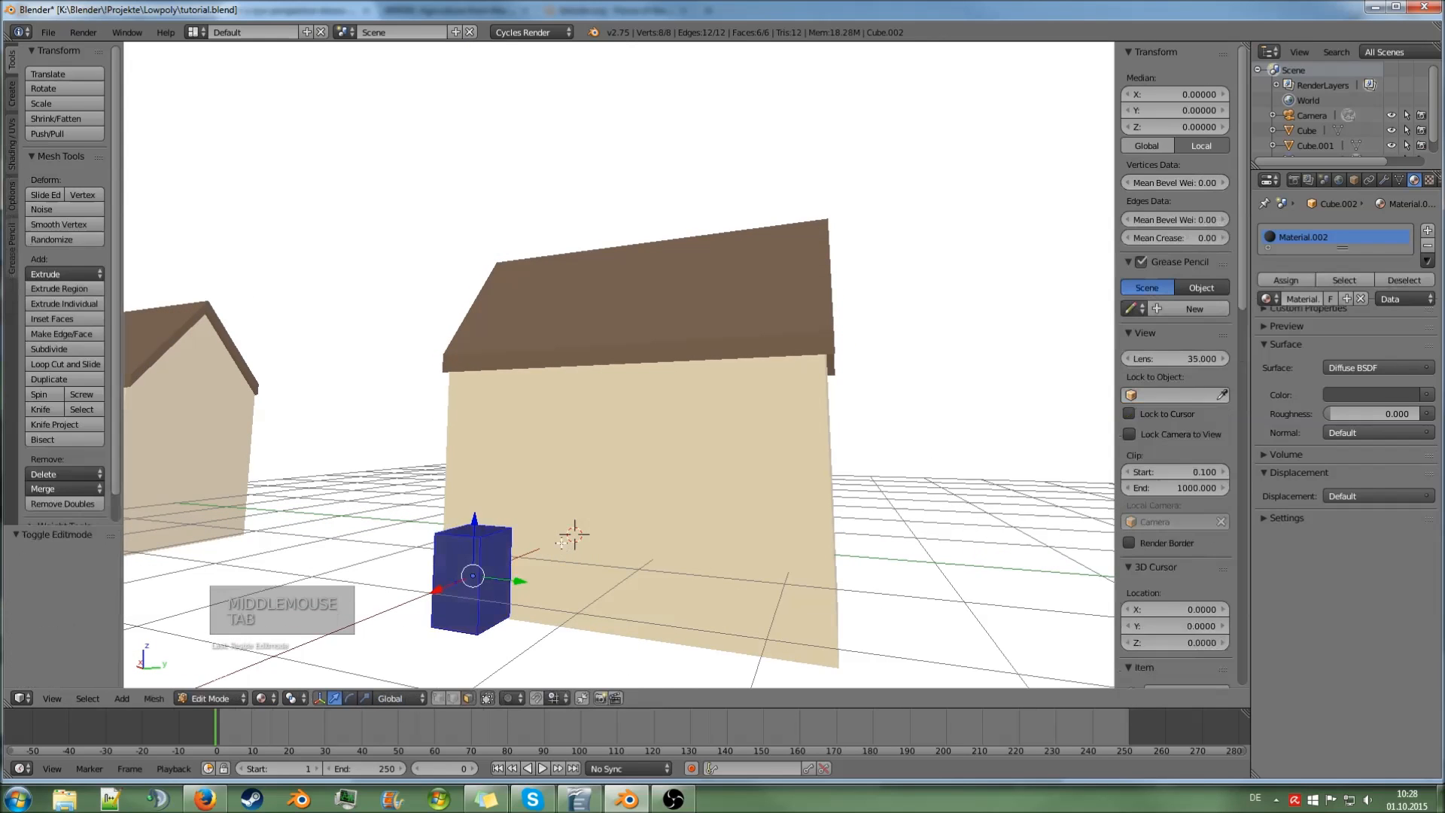
right_click(473, 528)
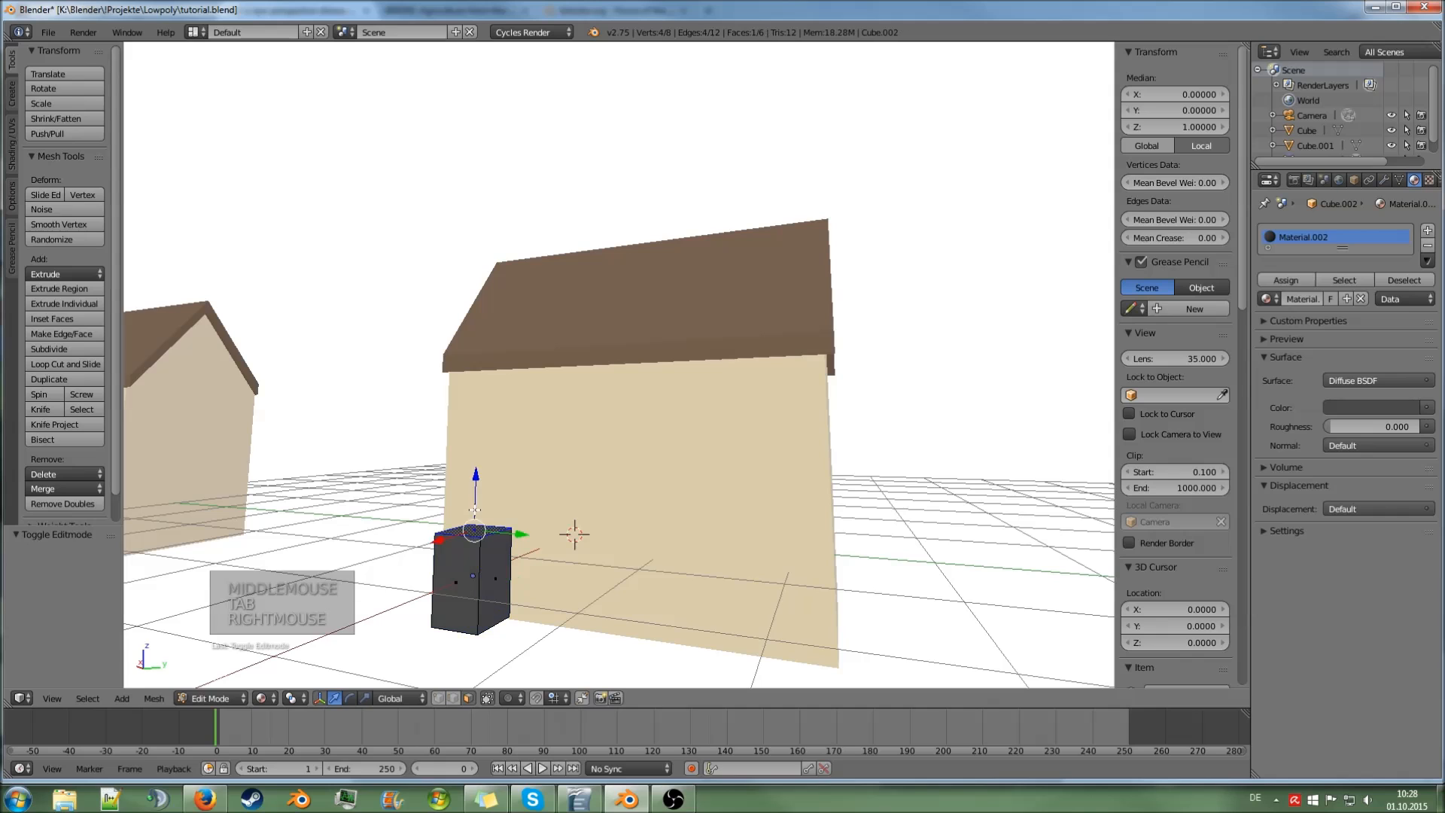
mouse_move(476, 503)
mouse_down()
mouse_move(483, 489)
mouse_move(486, 523)
mouse_move(485, 510)
mouse_up()
key(Tab)
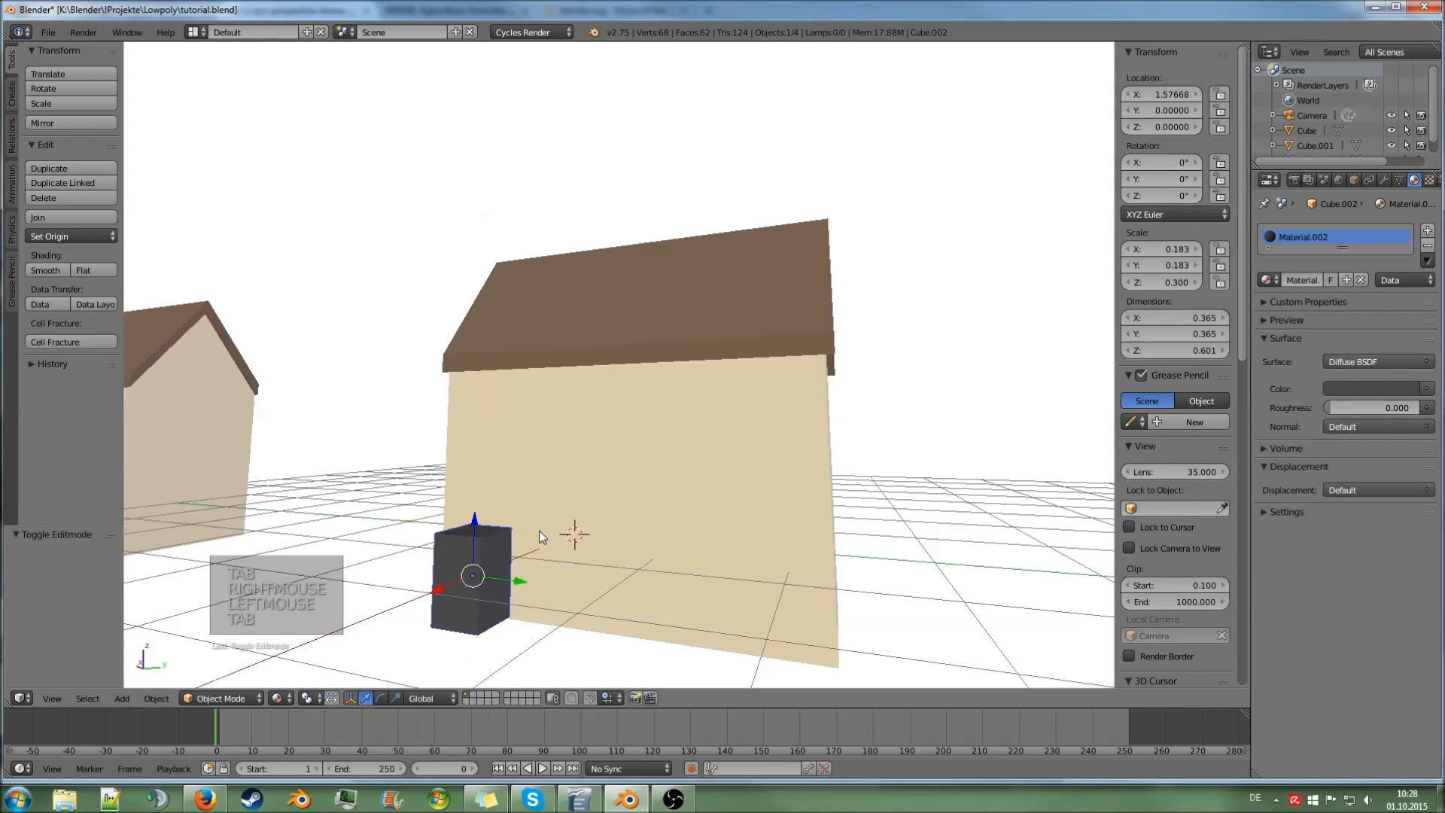
- Move the dark block into the house's long wall as a window, at about X 0.518 and Y -0.365
drag(449, 587, 526, 562)
middle_drag(526, 563, 601, 549)
drag(602, 545, 560, 546)
- Duplicate the window and move the copy up about 0.932 along Z for the upper floor
key(shift+d)
click(563, 543)
drag(517, 495, 527, 378)
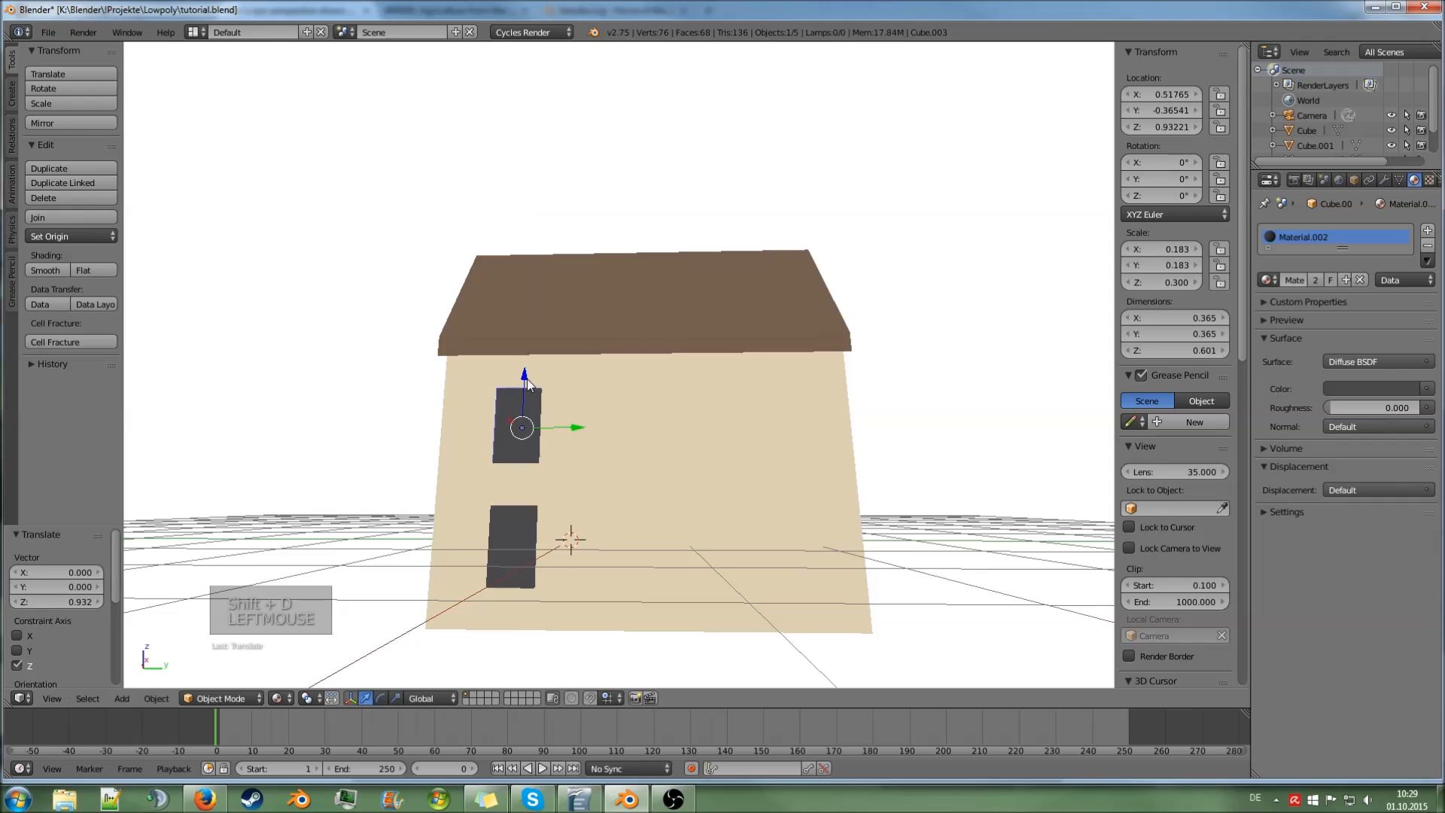
- Duplicate both windows together and move the copies about 2.008 along Y to the wall's other end
shift+right_click(518, 539)
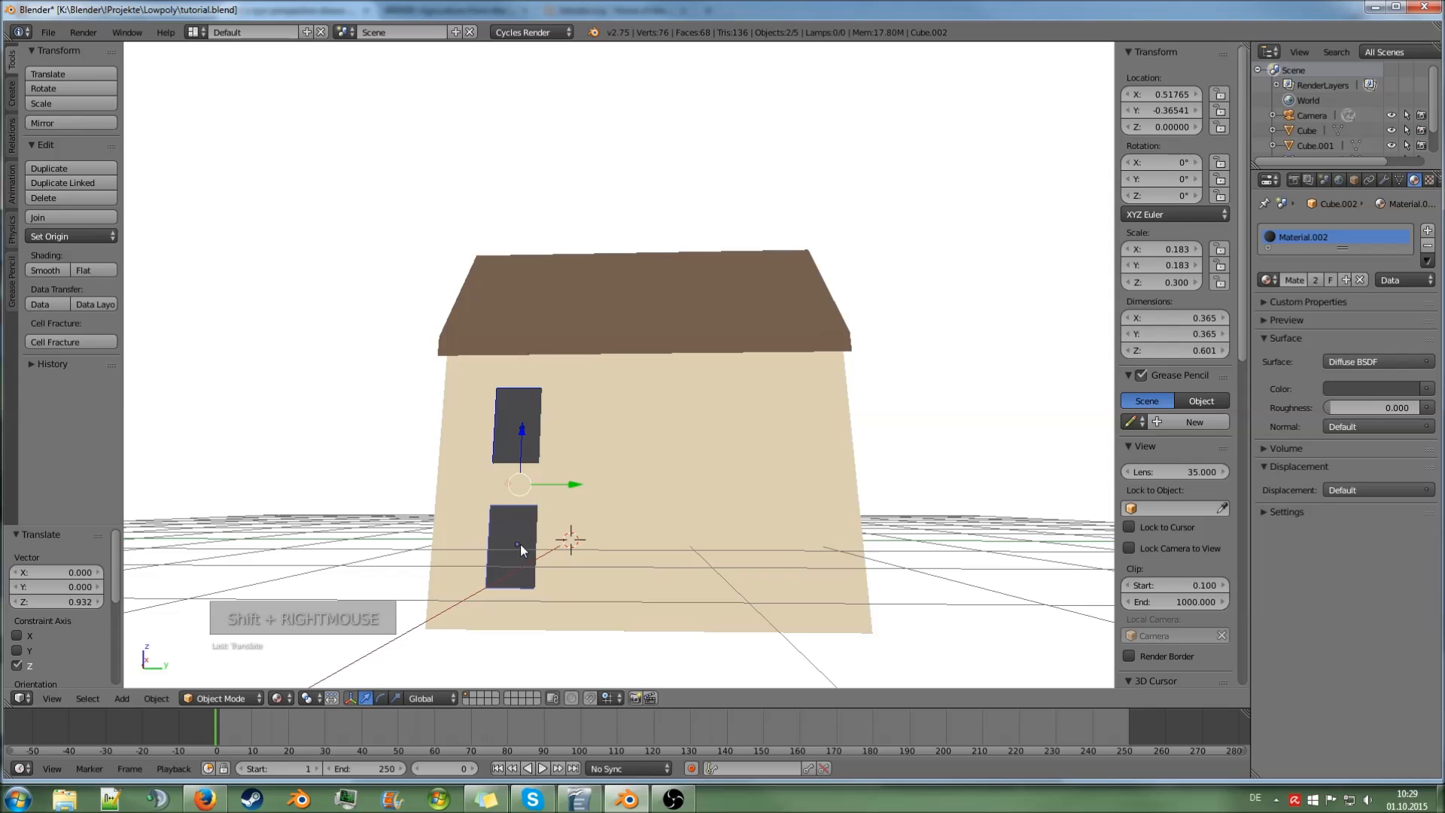
key(shift+d)
click(521, 544)
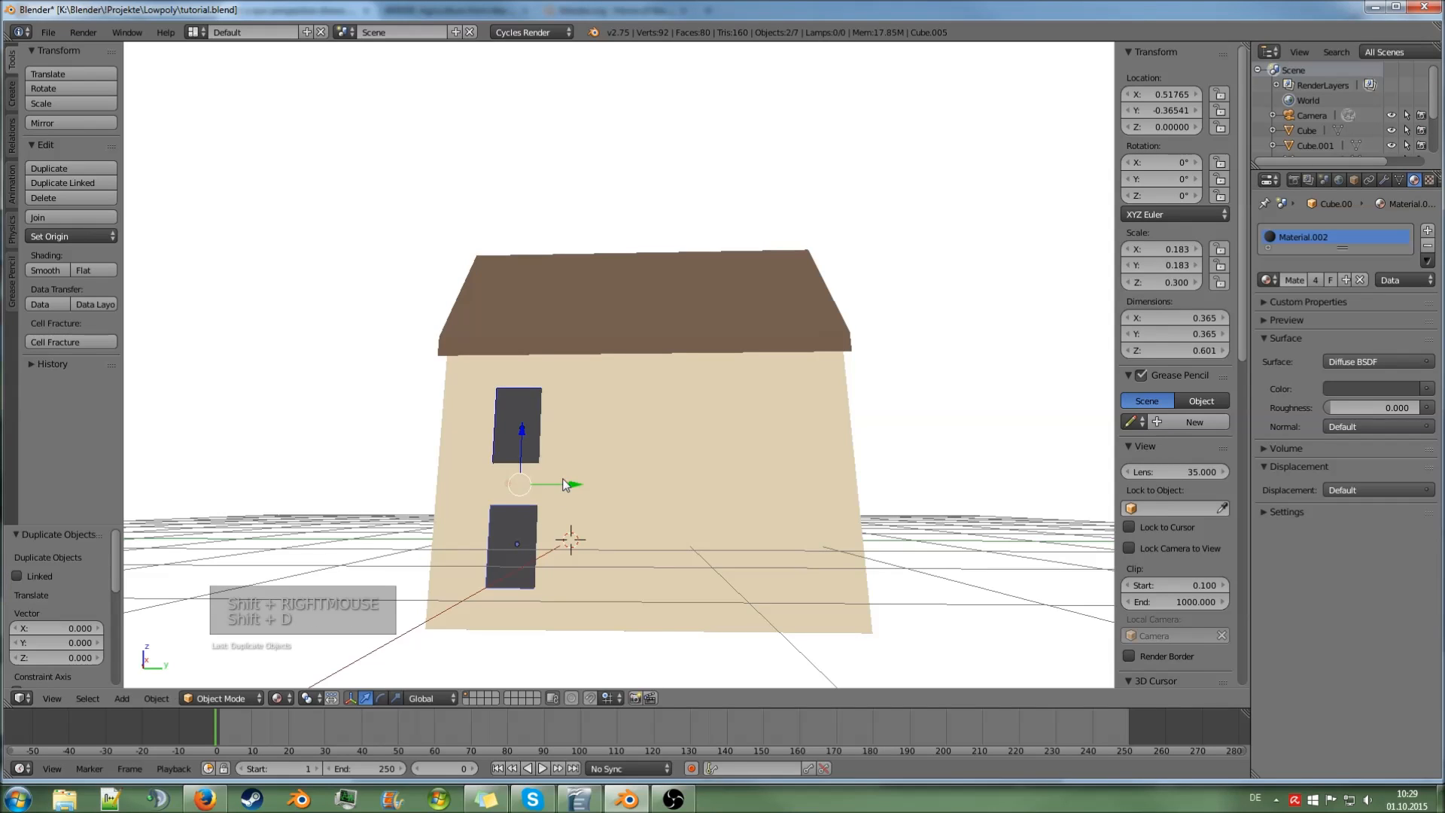
drag(565, 489, 808, 480)
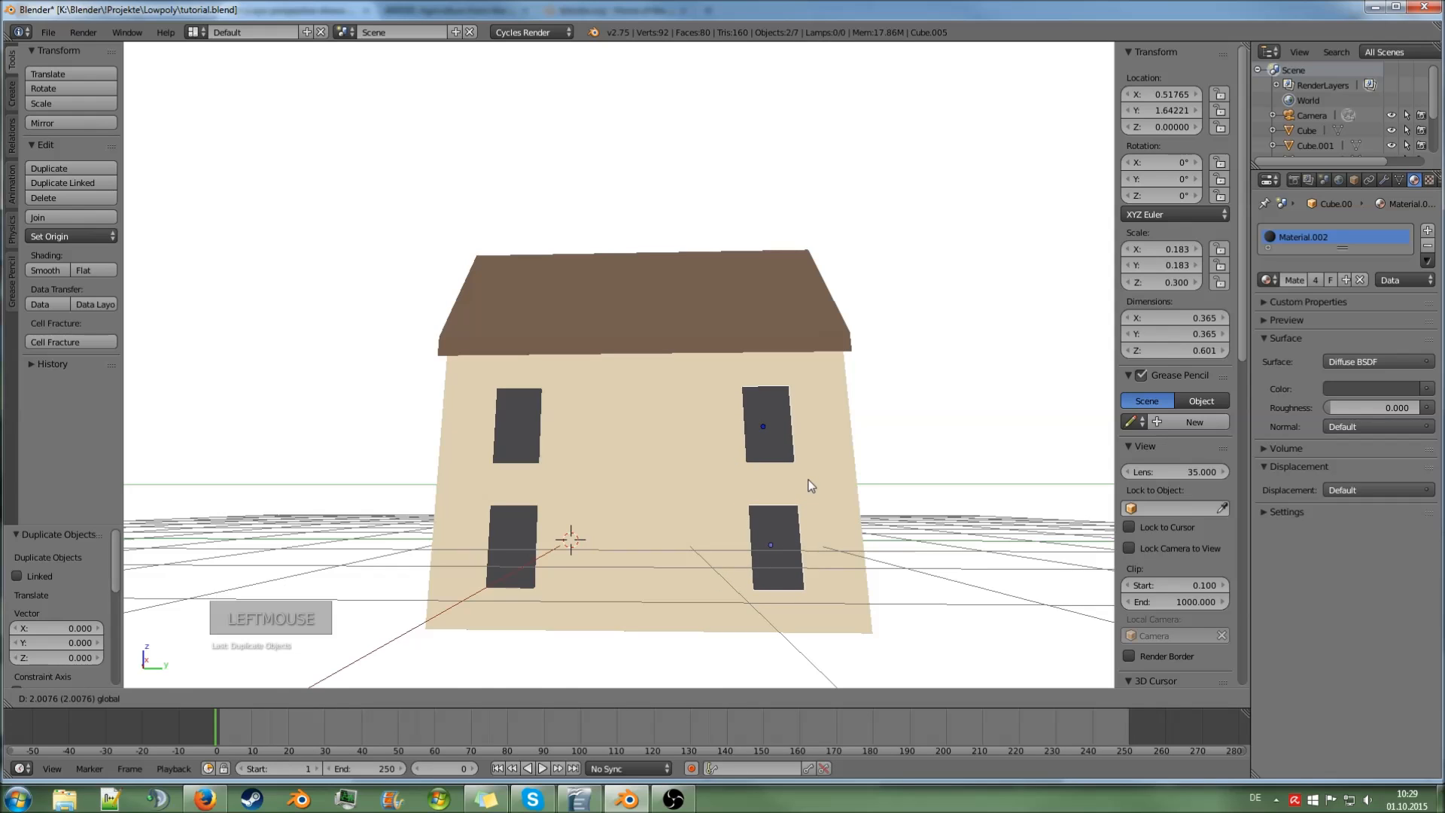
- Duplicate the new upper window and move the copy about -0.979 along Y to the middle of the upper floor
right_click(775, 432)
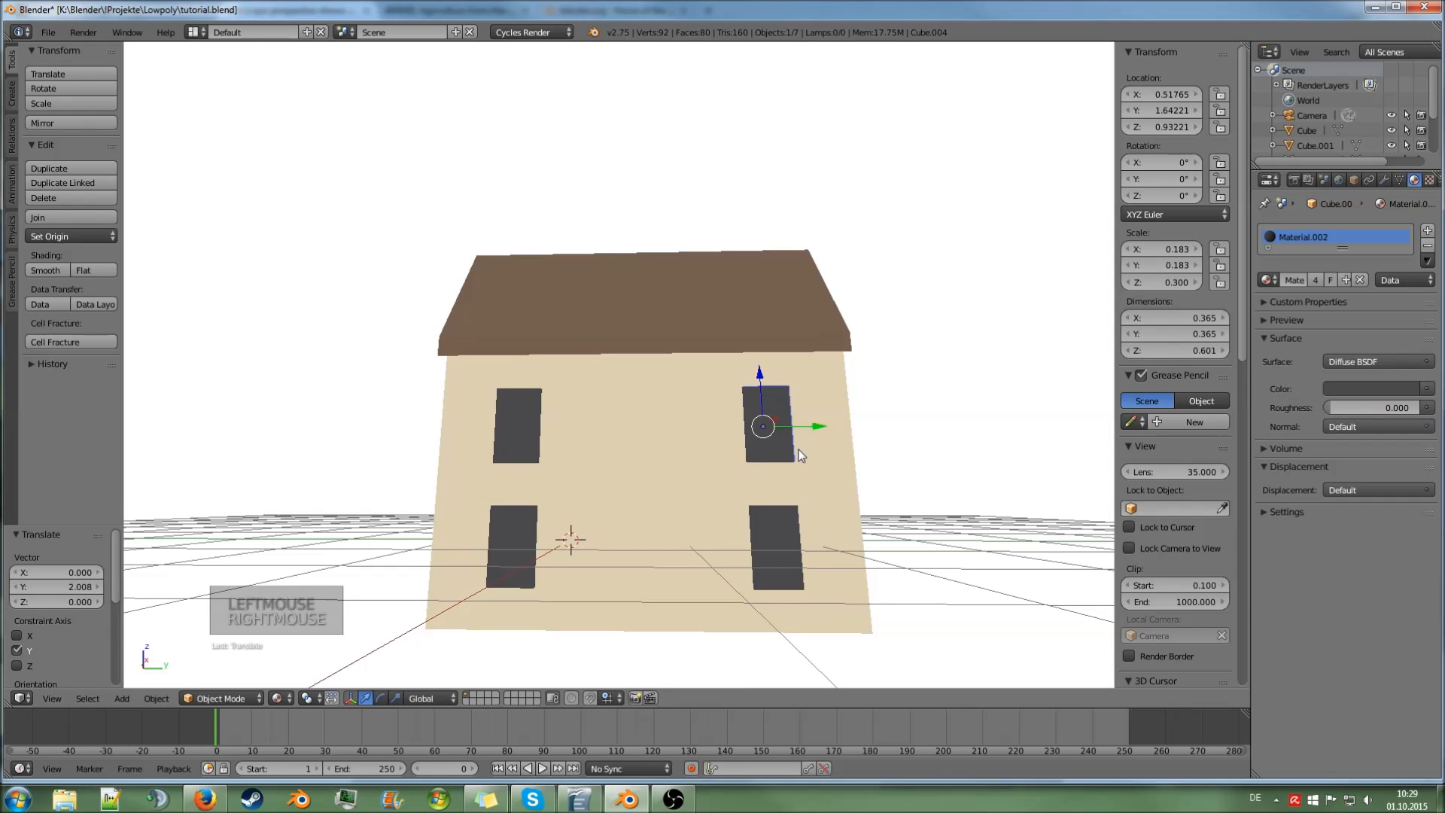
key(shift+d)
right_click(799, 449)
drag(807, 434, 691, 440)
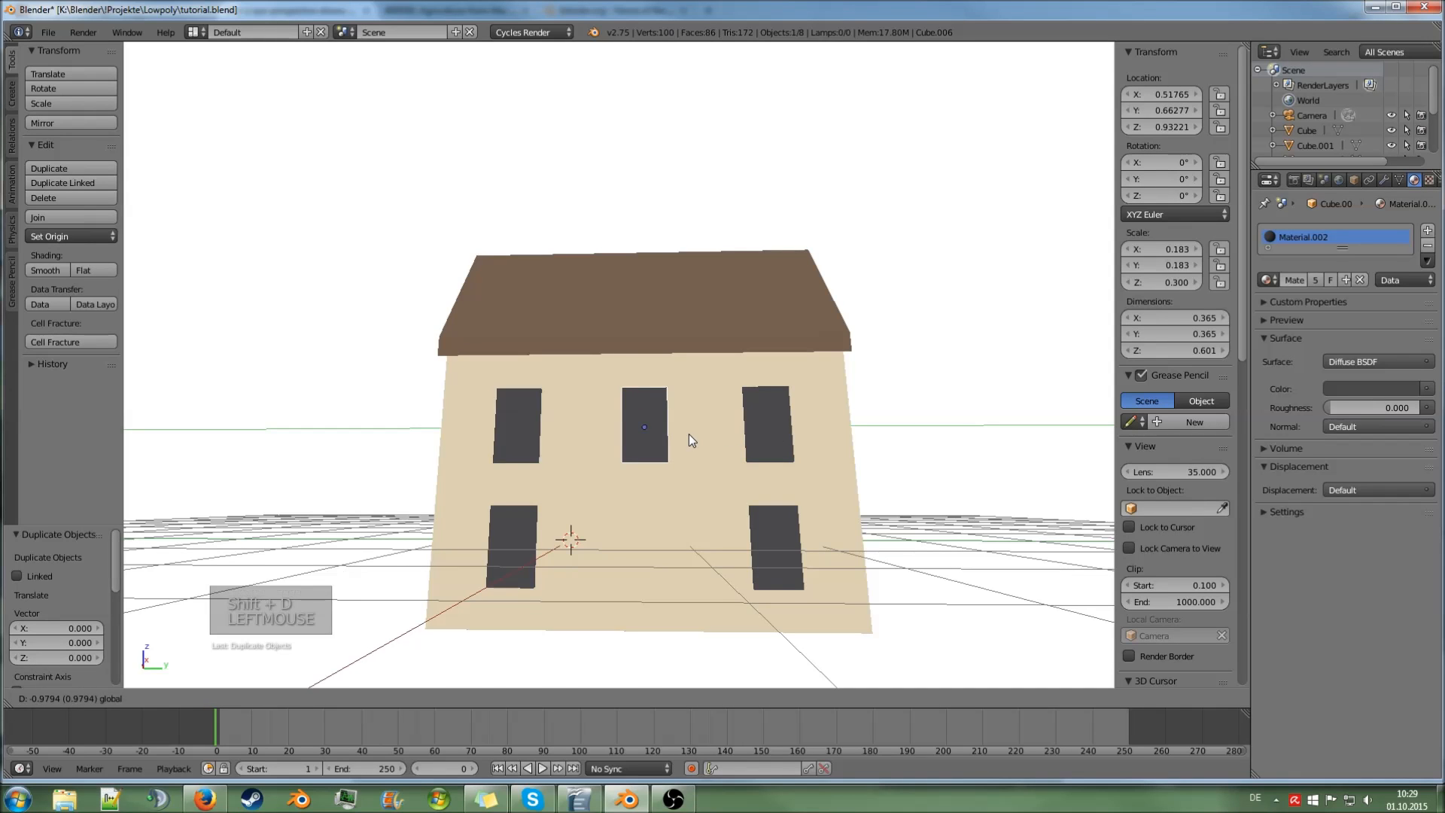
- Duplicate the ground-floor window at the higher-Y end and move the copy about -1.001 along Y to the wall's middle
right_click(685, 532)
mouse_move(765, 512)
middle_down()
mouse_move(738, 553)
mouse_move(692, 521)
mouse_move(655, 549)
mouse_move(781, 555)
mouse_move(884, 534)
mouse_move(779, 548)
mouse_move(752, 529)
middle_up()
scroll(738, 553, down, 5)
scroll(777, 544, up, 5)
right_click(757, 537)
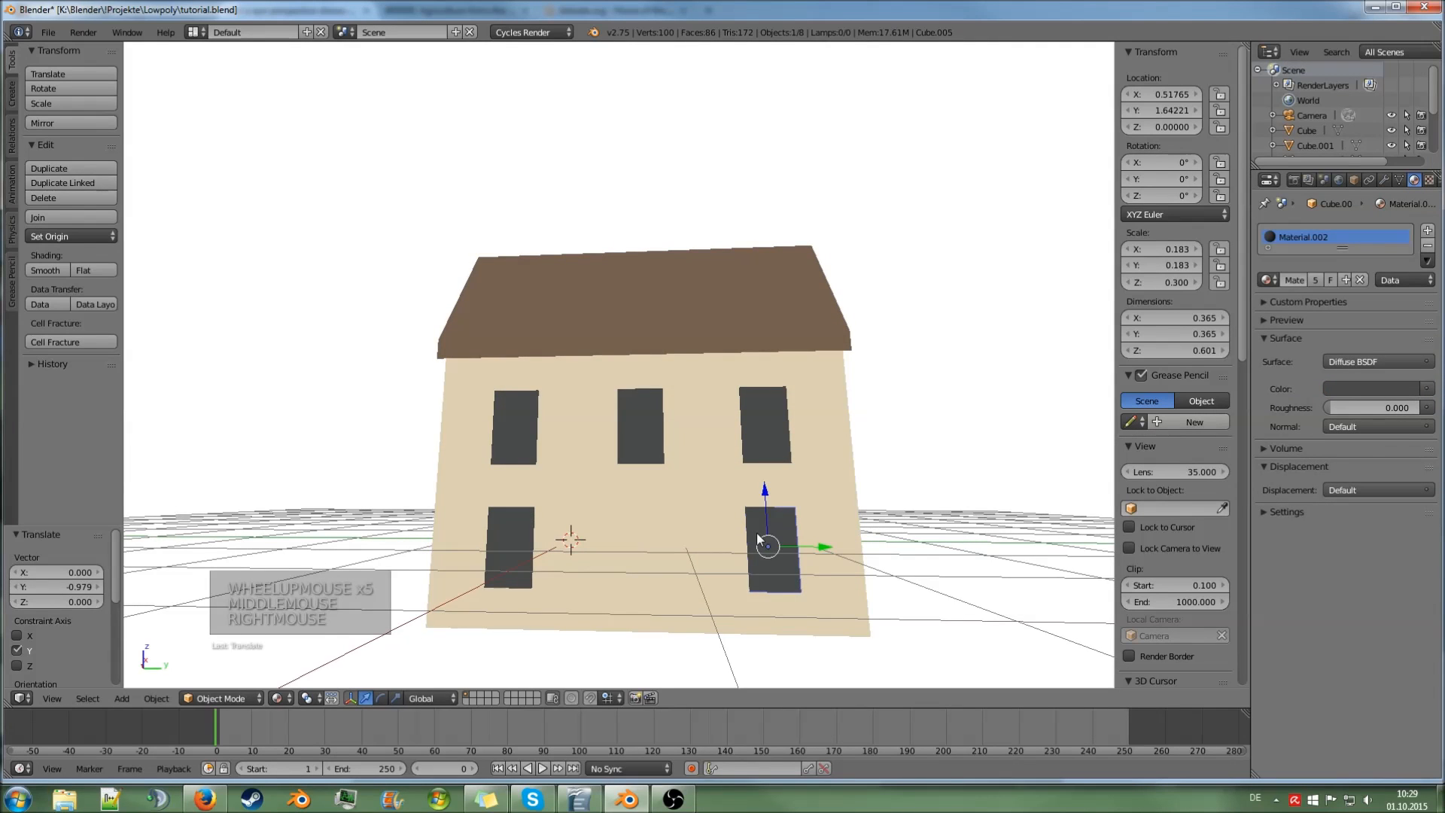
key(shift+d)
click(729, 542)
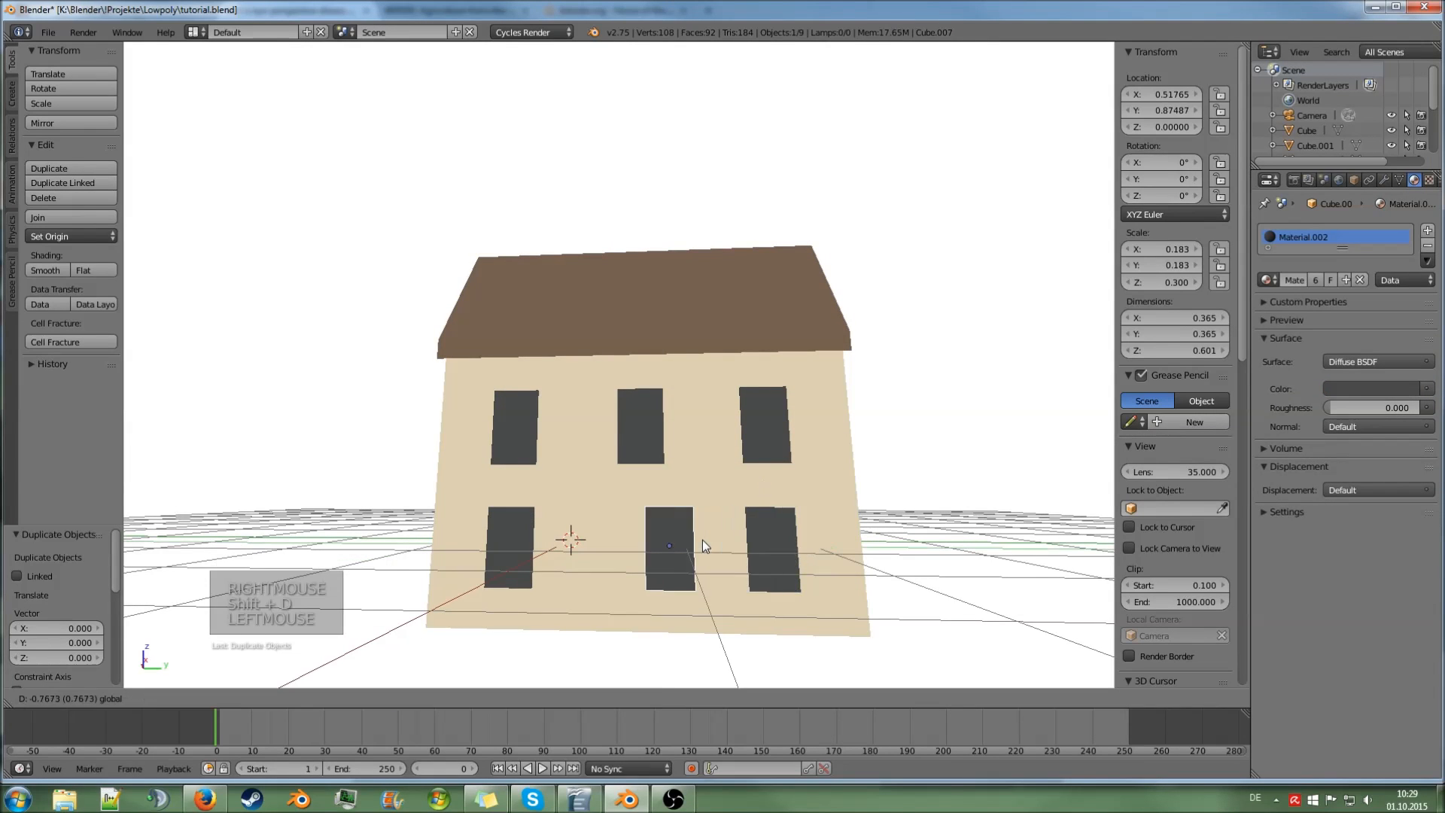
click(679, 539)
- Enlarge the middle ground-floor block about 1.417 times as a door, and narrow it along Y to a scale of about 0.214
key(s)
key(s)
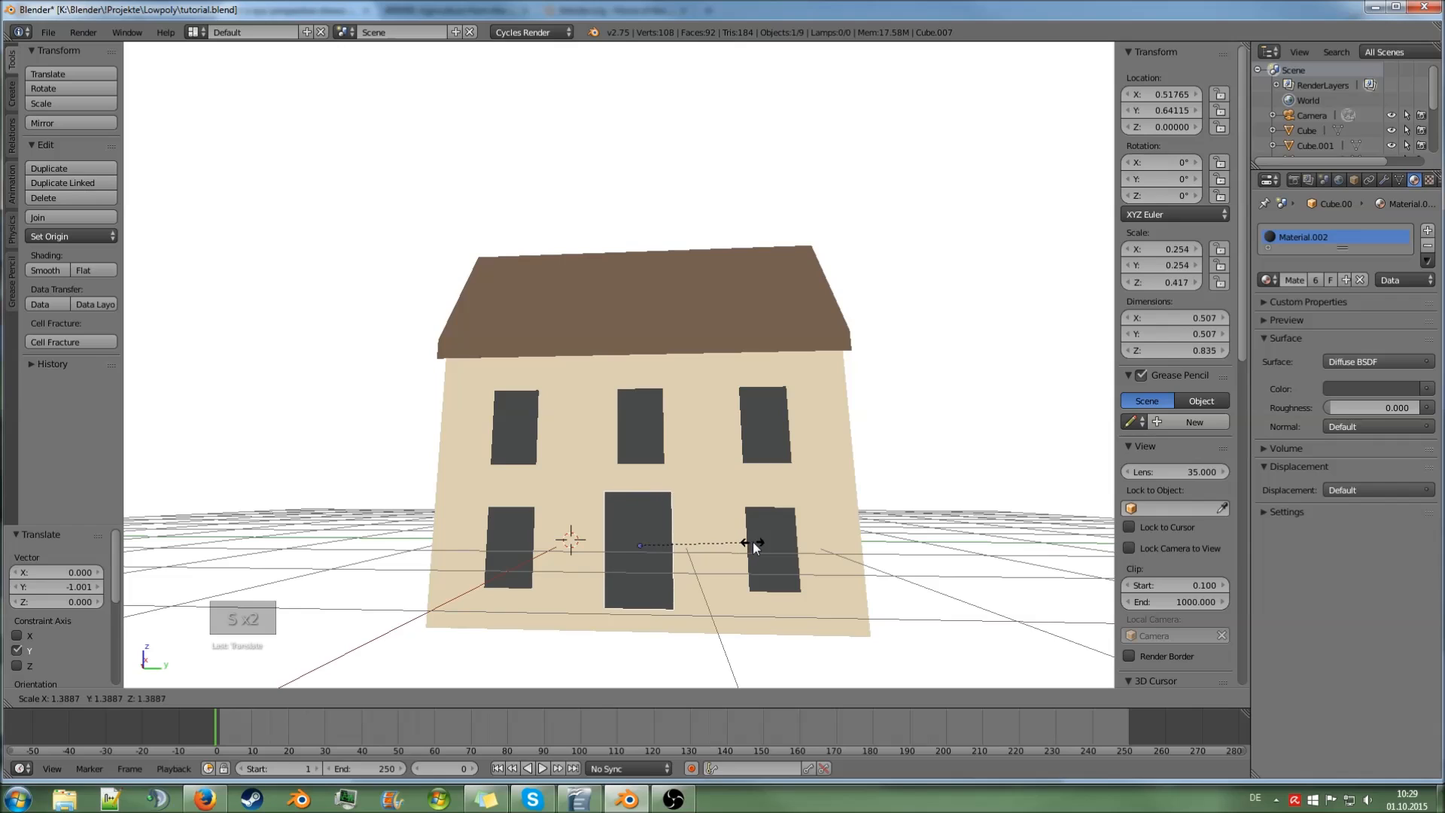
click(756, 542)
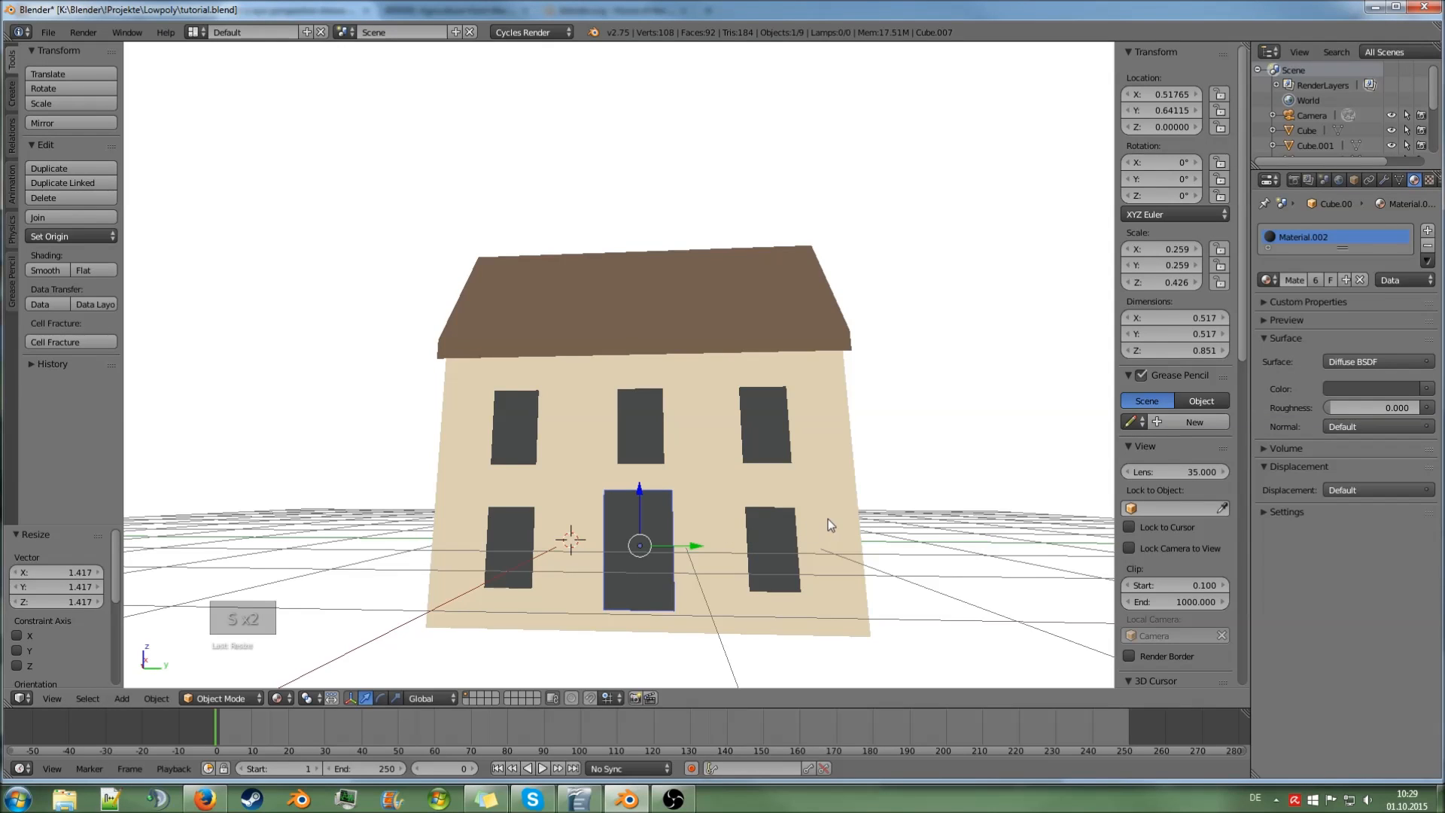
key(s)
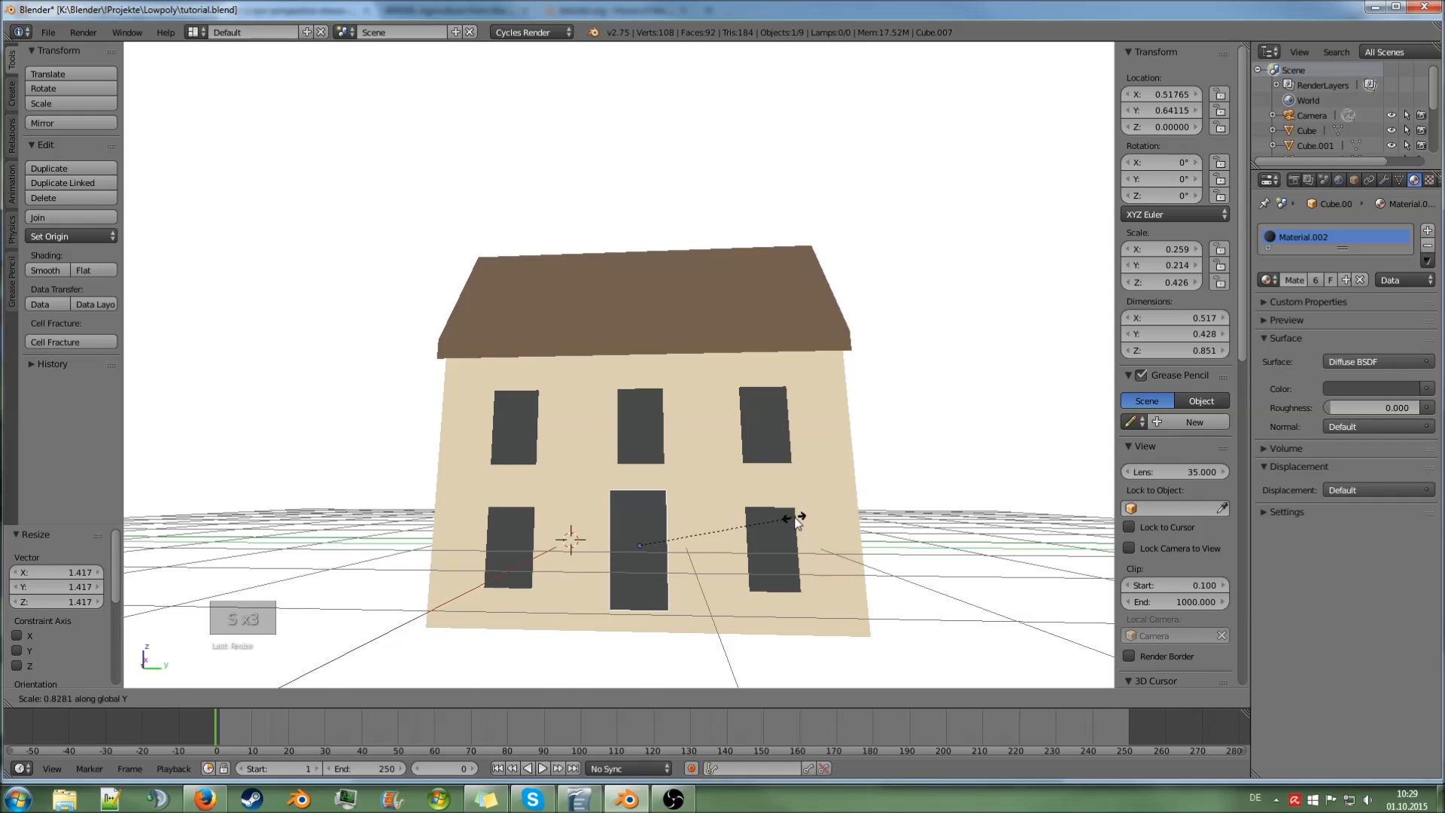
click(796, 520)
- Lower the door to about Z -0.170 at the wall's base and push it into the wall to about X 0.430
drag(639, 497, 640, 513)
middle_drag(639, 512, 663, 456)
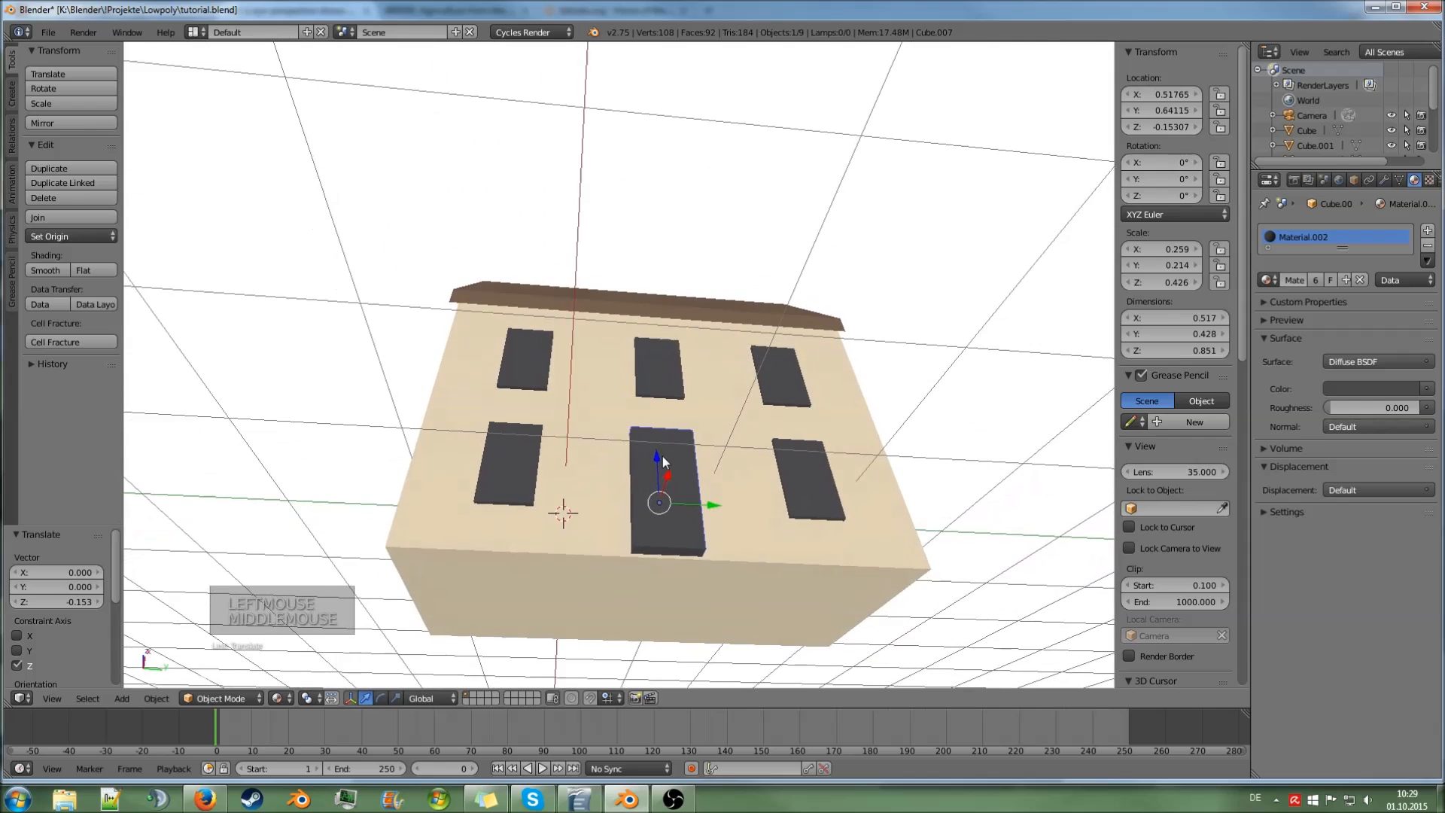
drag(654, 457, 655, 459)
middle_drag(655, 459, 758, 518)
drag(757, 518, 736, 516)
middle_drag(736, 516, 566, 585)
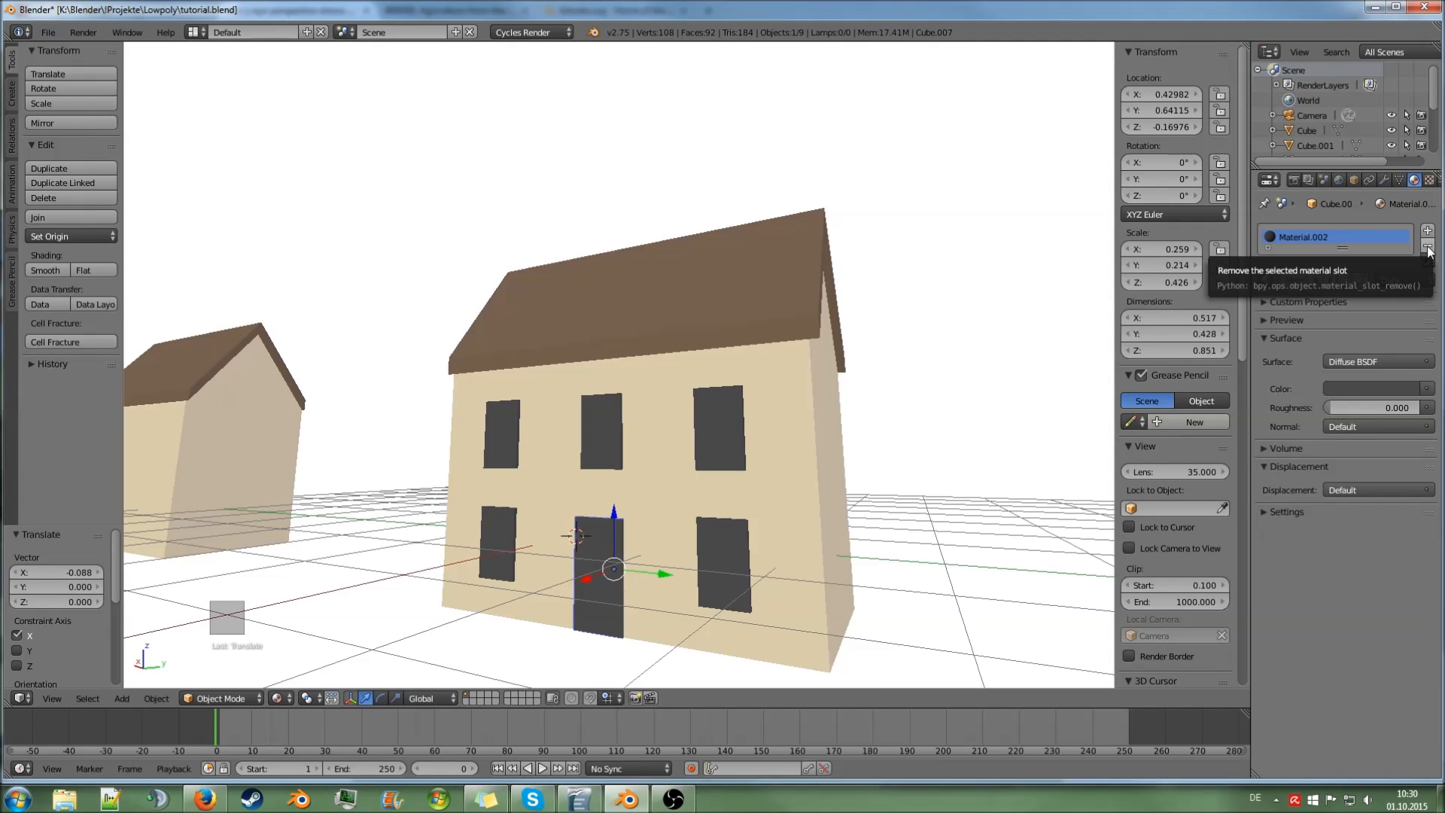
- Replace the door's material with a new dark brown diffuse material, RGB 0.077, 0.047, 0.031
click(1427, 247)
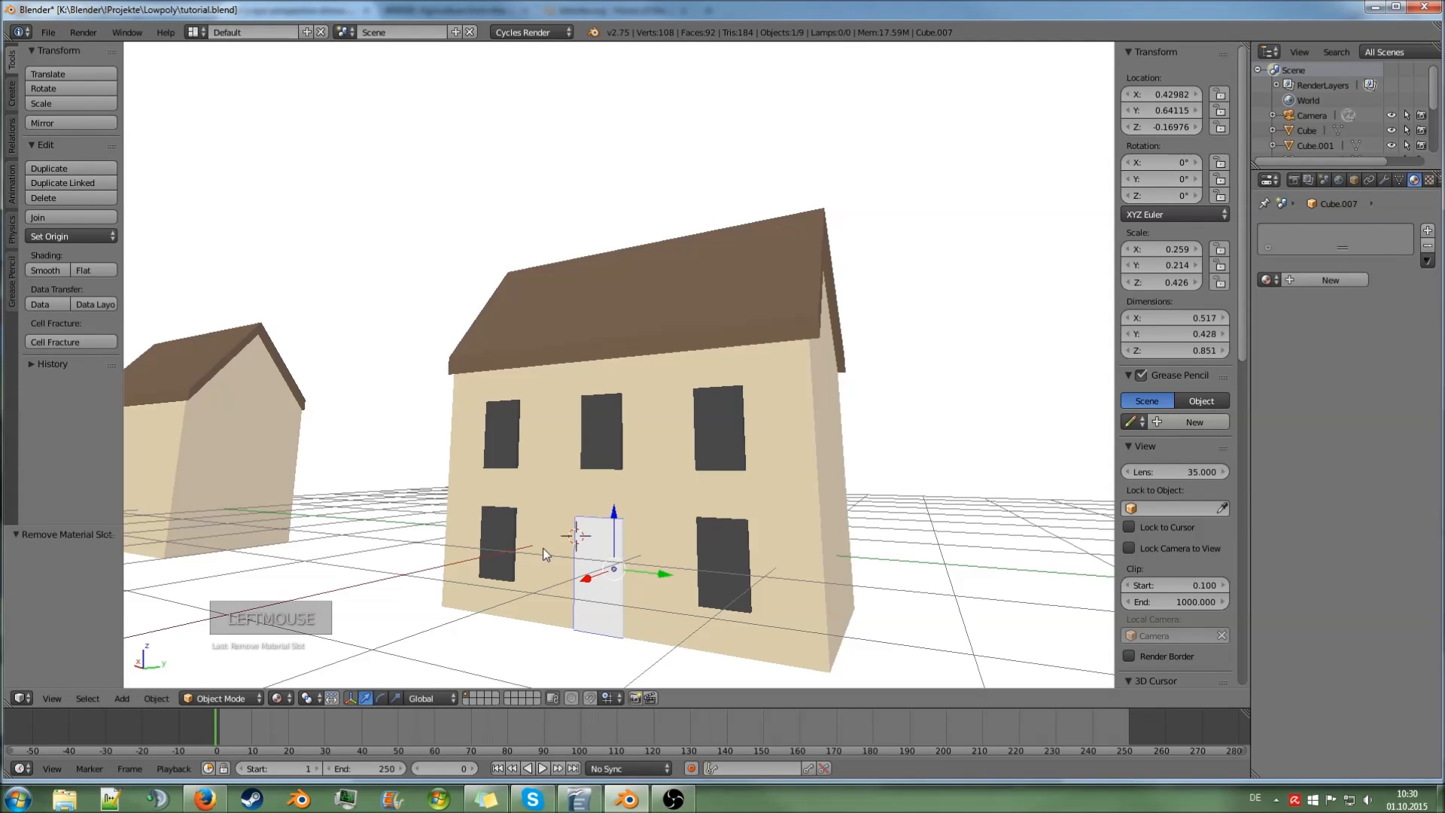
click(1321, 276)
click(1357, 387)
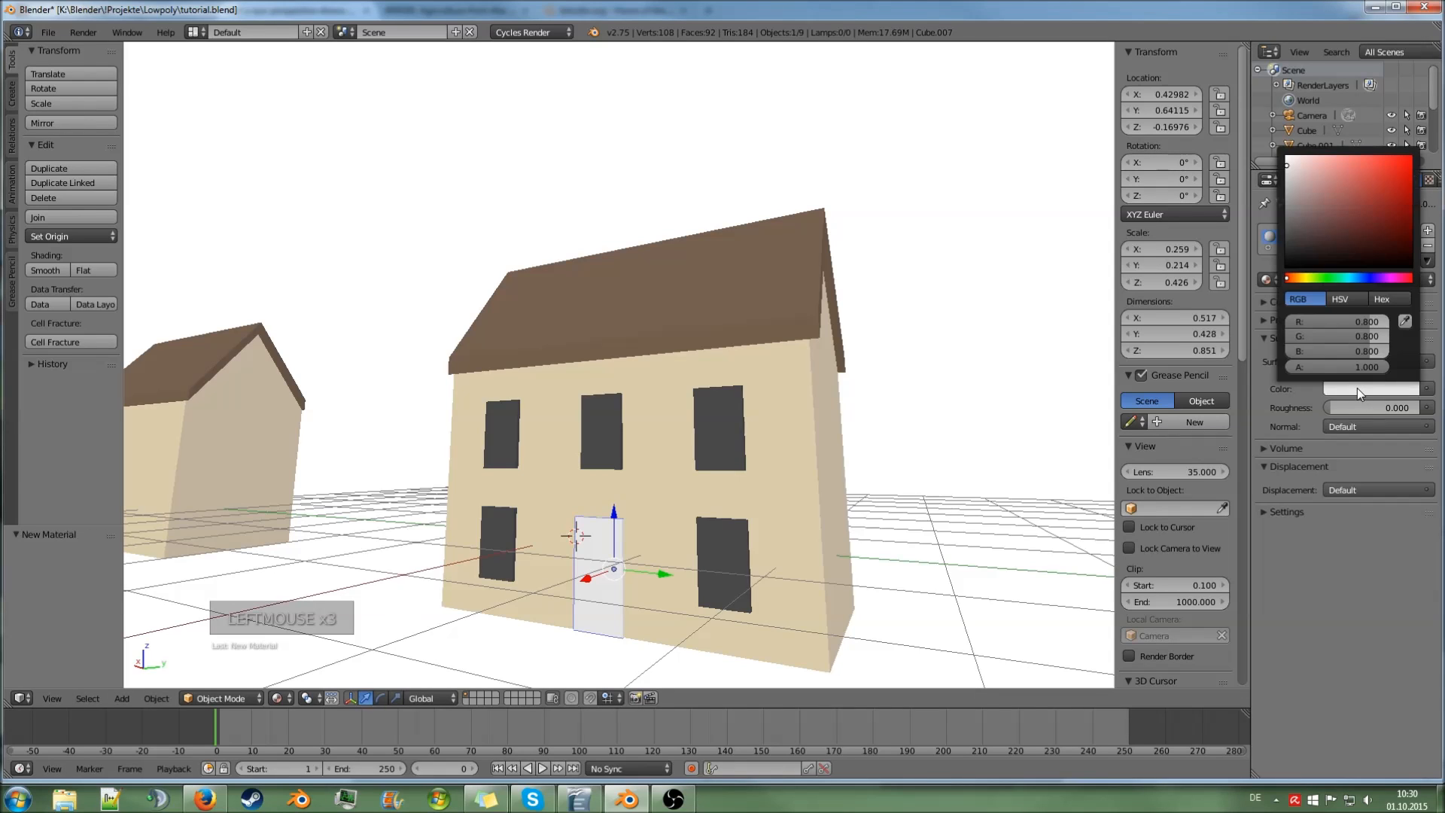
click(1294, 278)
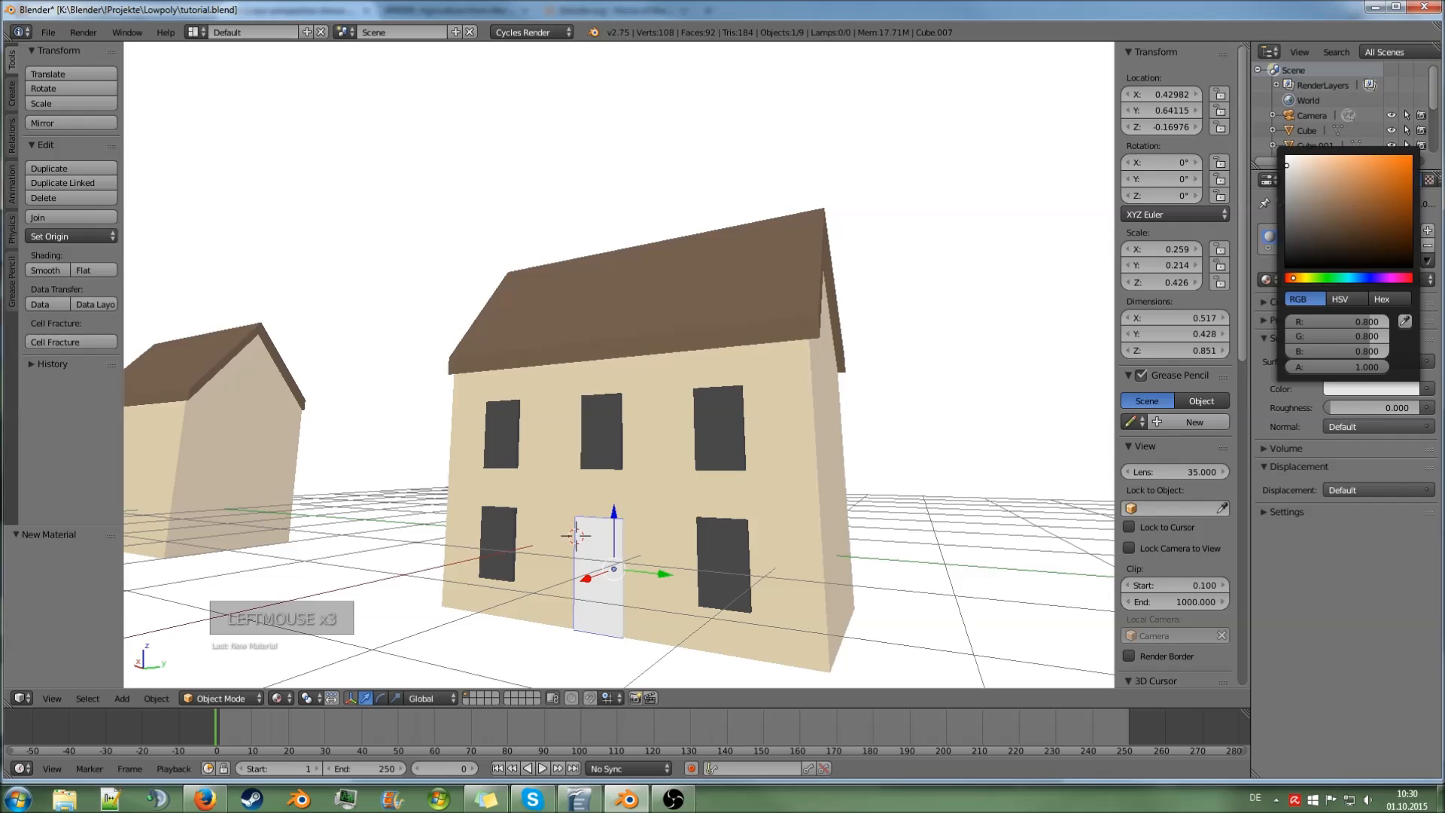
click(1289, 238)
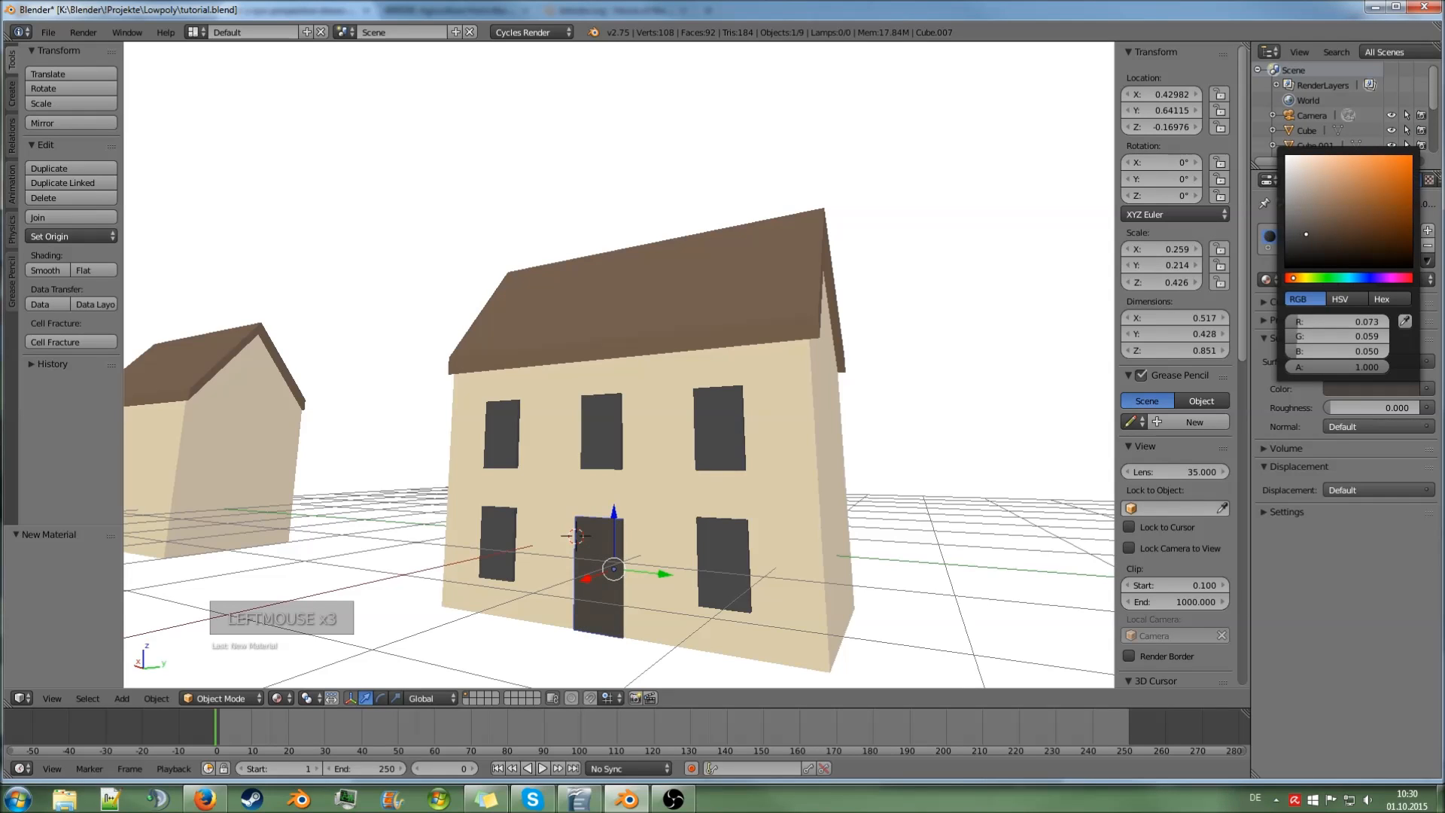
click(1332, 236)
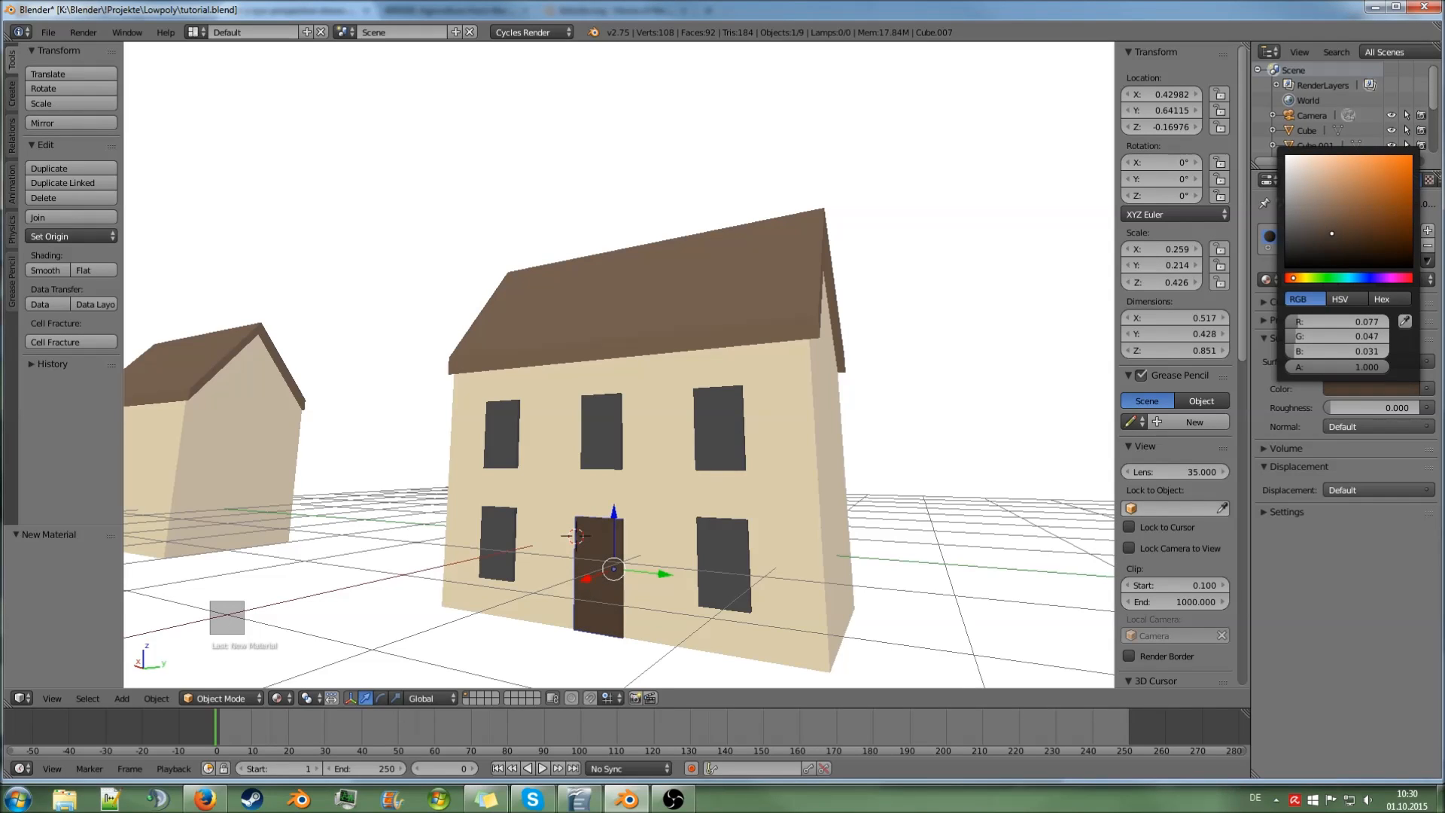
- Try moving the house body on its own, without its windows and door
scroll(730, 440, down, 2)
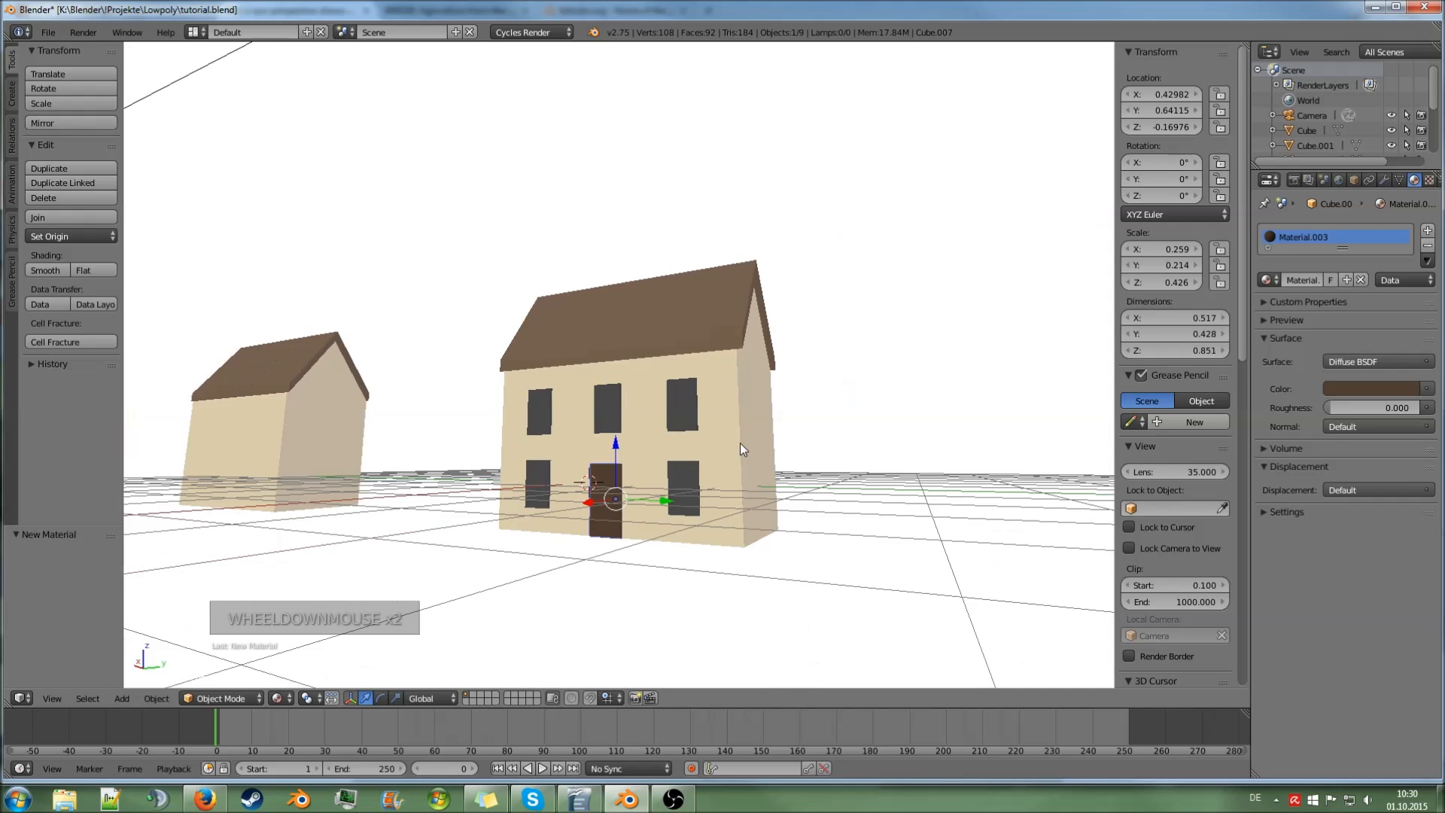
right_click(743, 445)
middle_drag(743, 445, 649, 437)
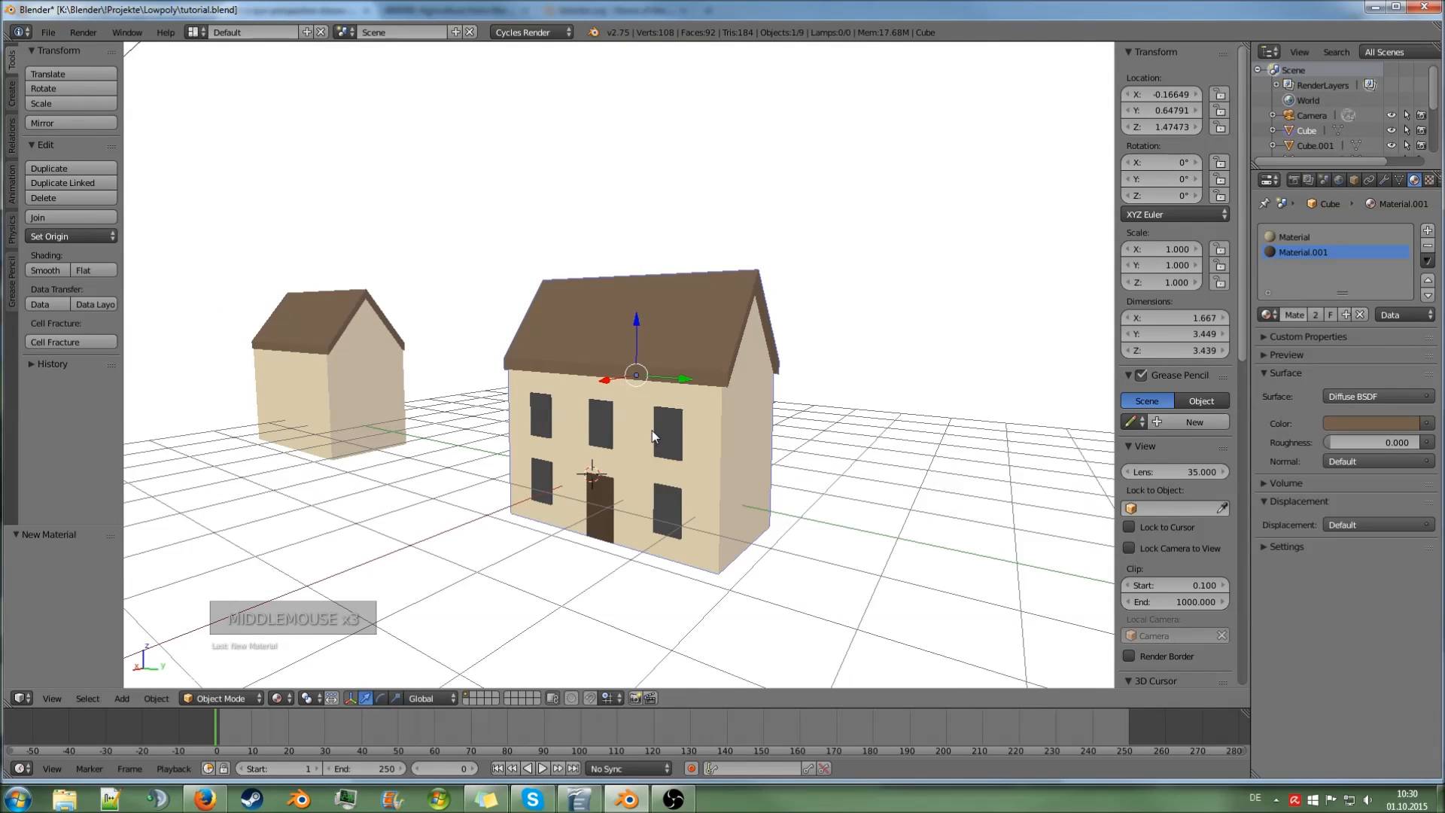
key(g)
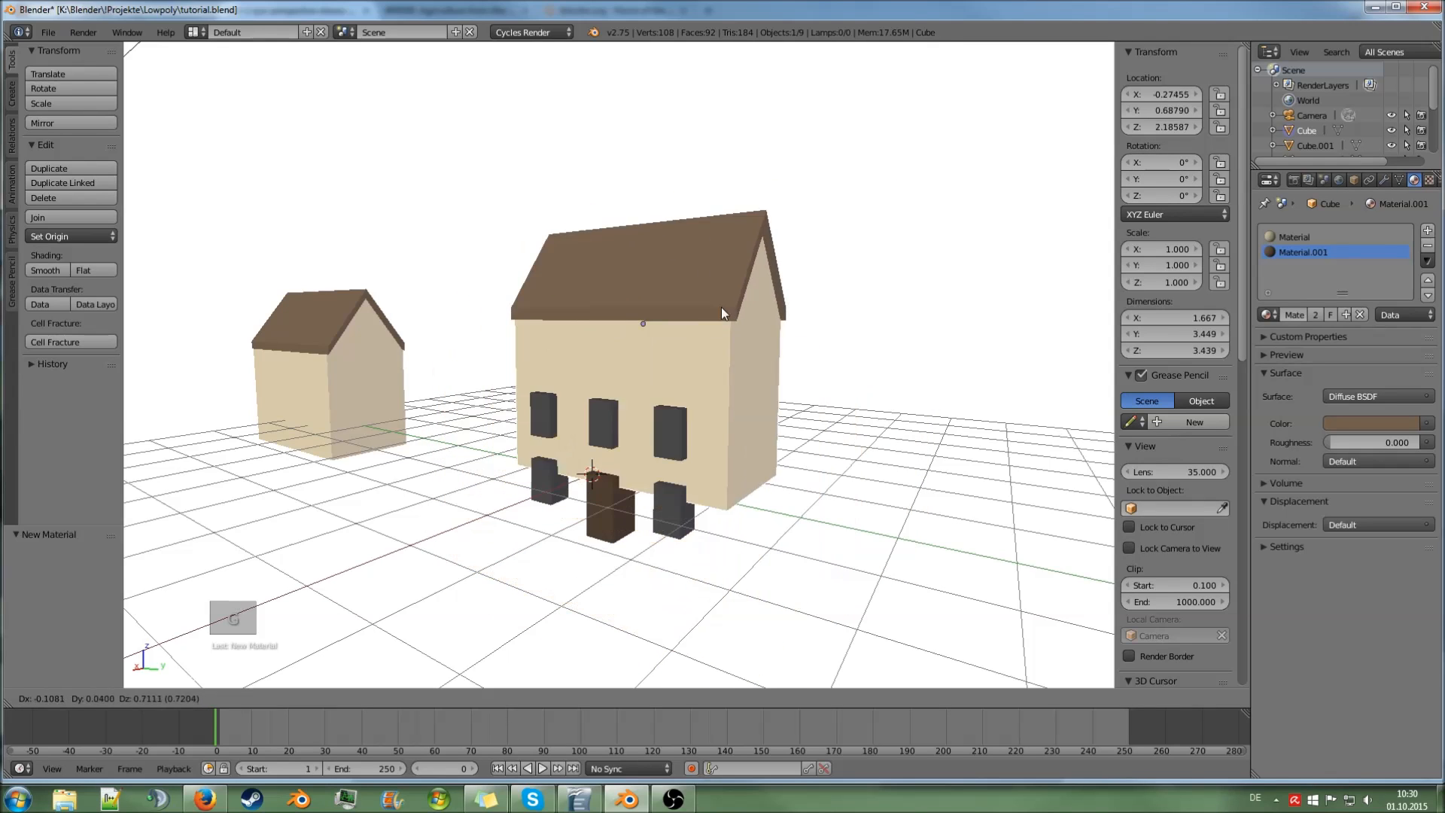
click(758, 380)
scroll(729, 387, up, 1)
middle_drag(729, 387, 775, 367)
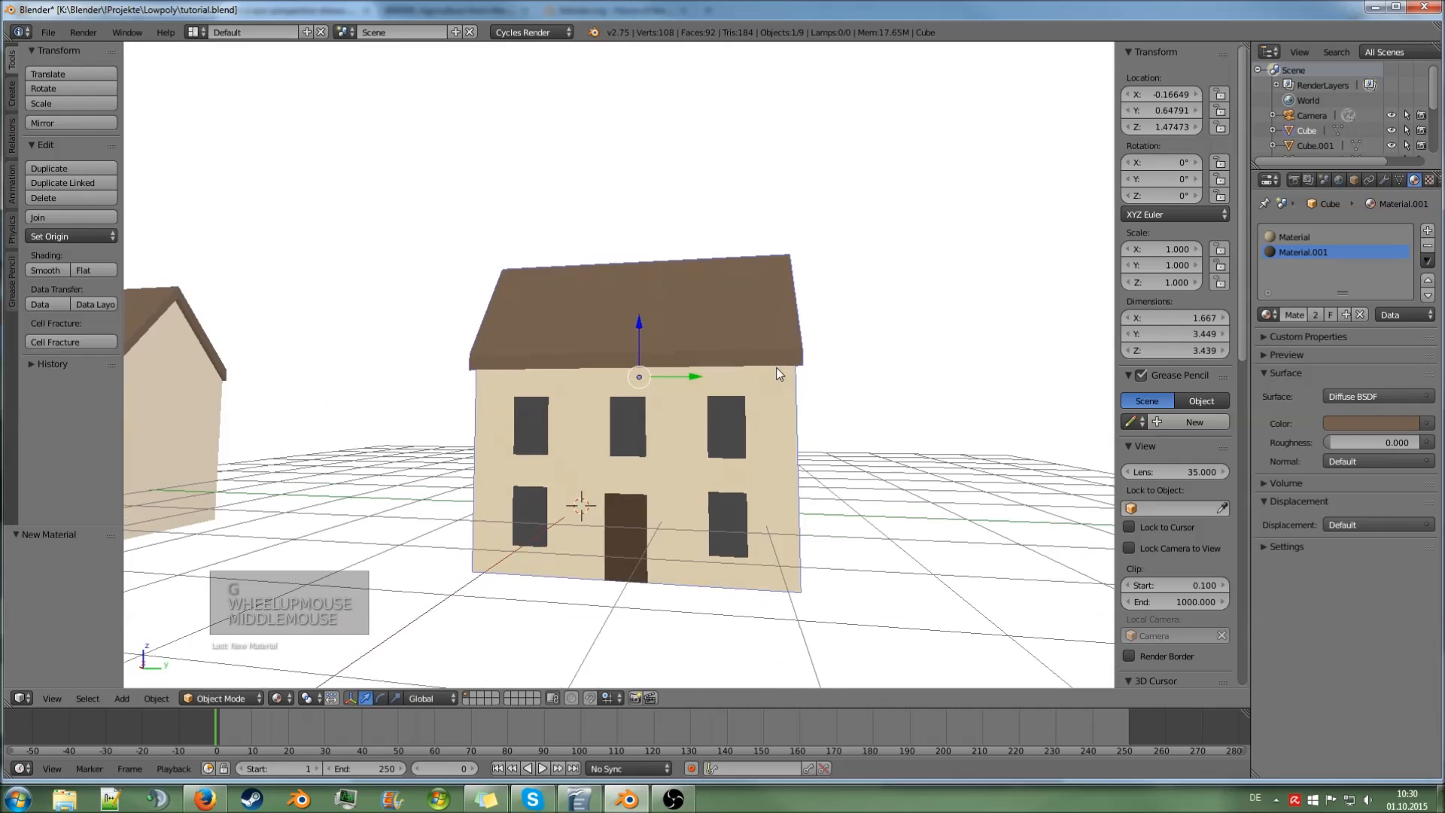
- Join the five windows and the door with the house body into a single object
right_click(725, 418)
shift+right_click(632, 426)
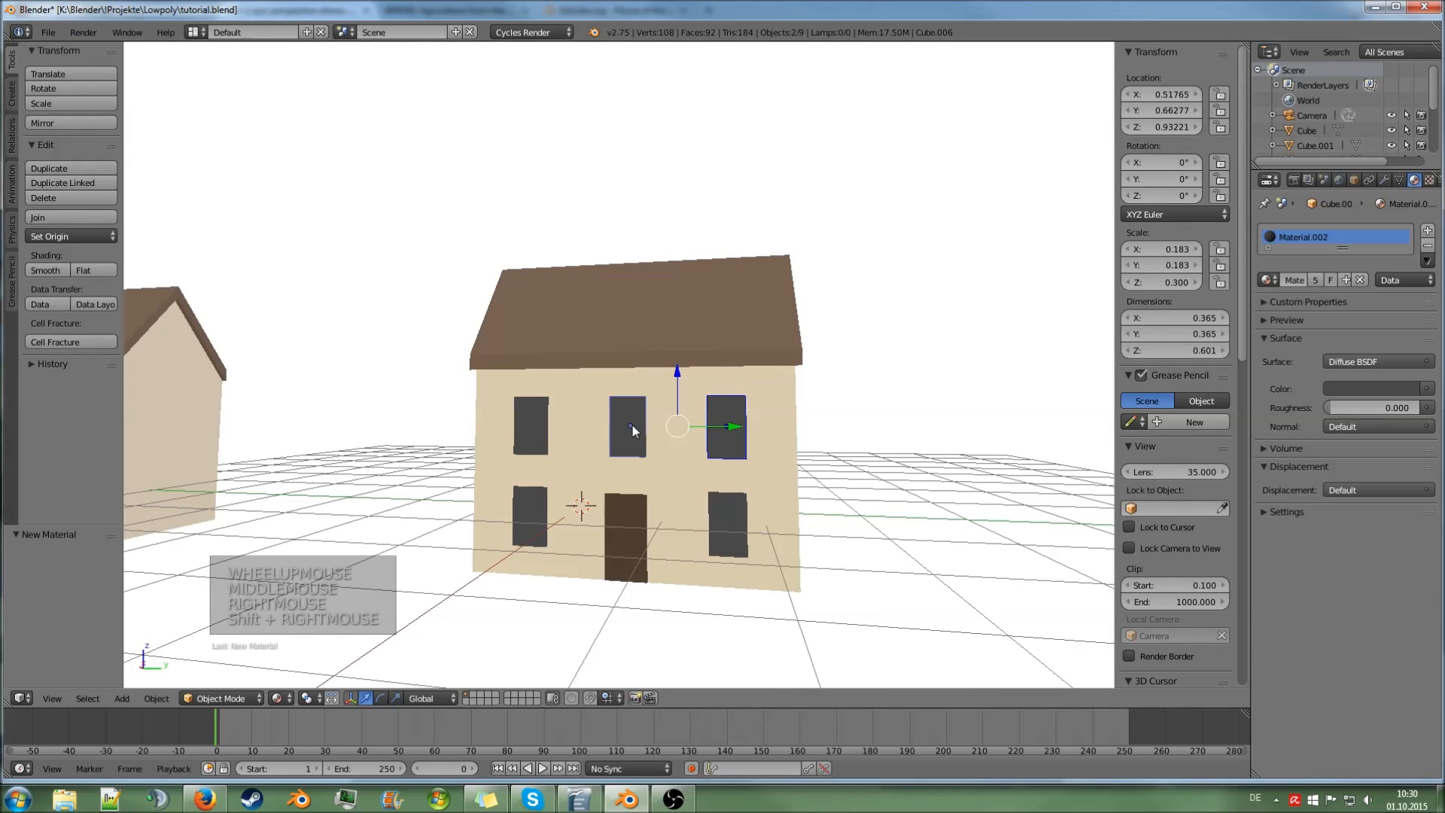
shift+right_click(532, 430)
shift+right_click(520, 523)
shift+right_click(626, 533)
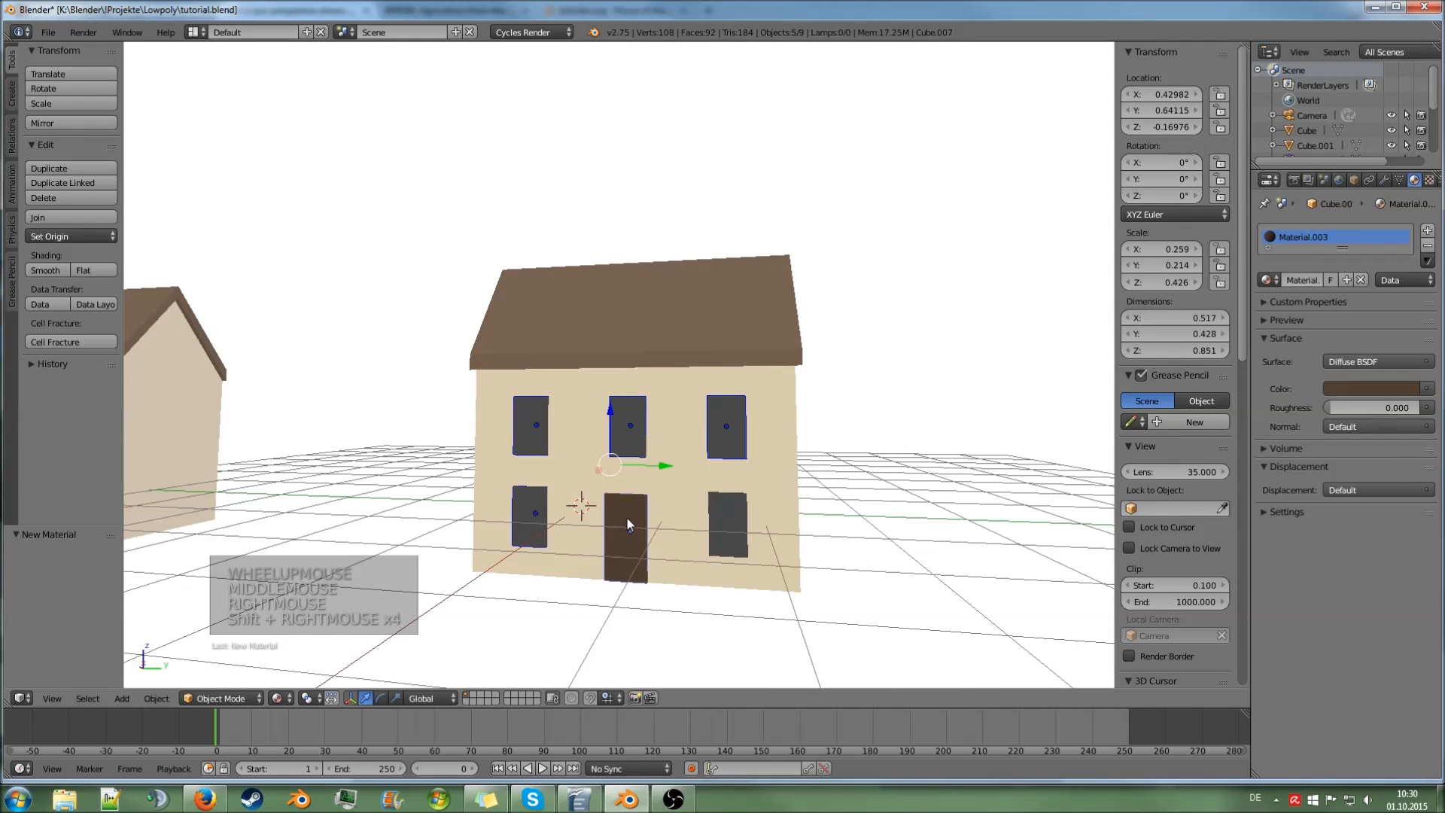
shift+right_click(734, 524)
middle_drag(822, 404, 756, 441)
scroll(756, 438, up, 1)
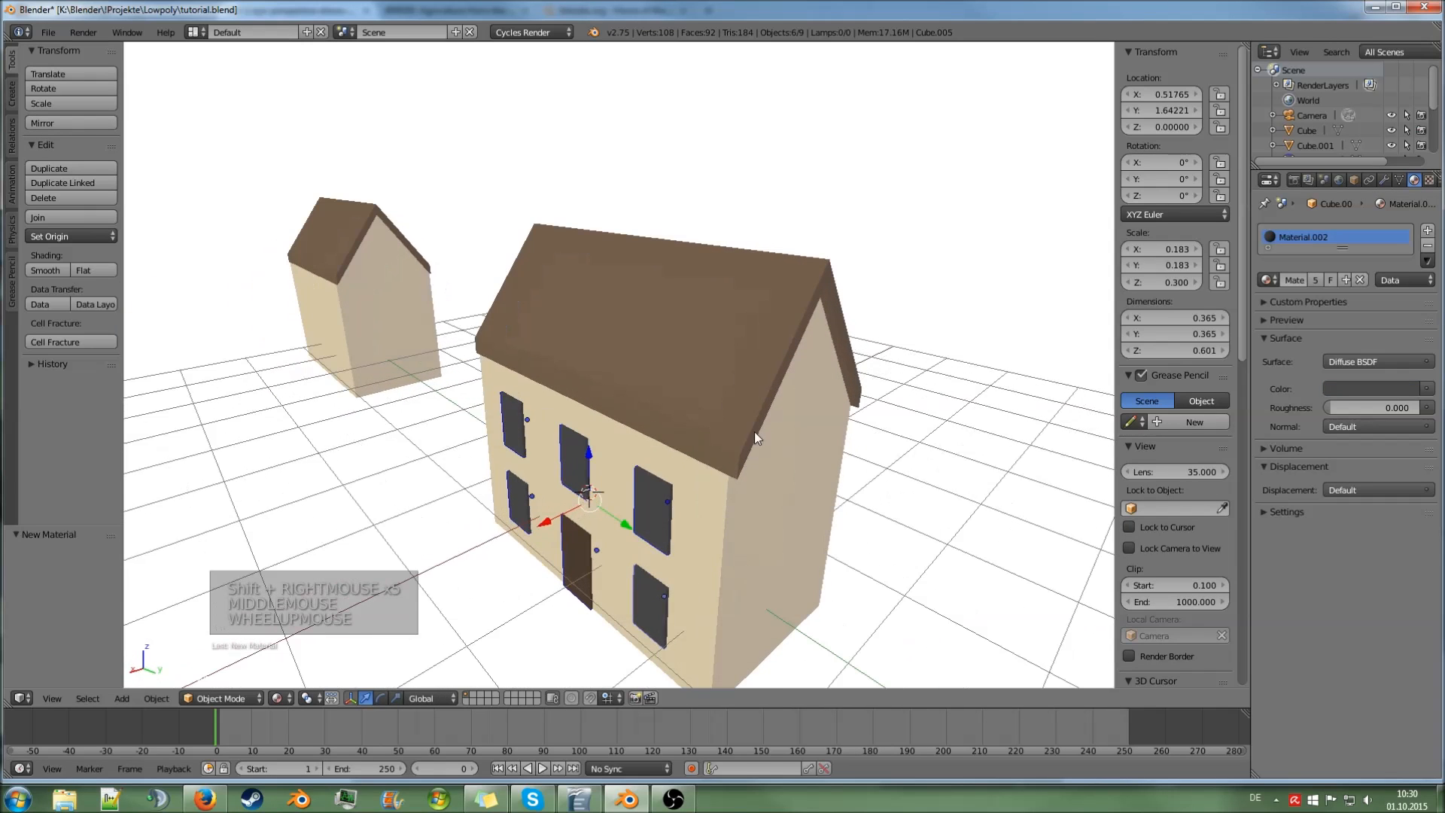
shift+right_click(807, 283)
middle_drag(807, 283, 871, 376)
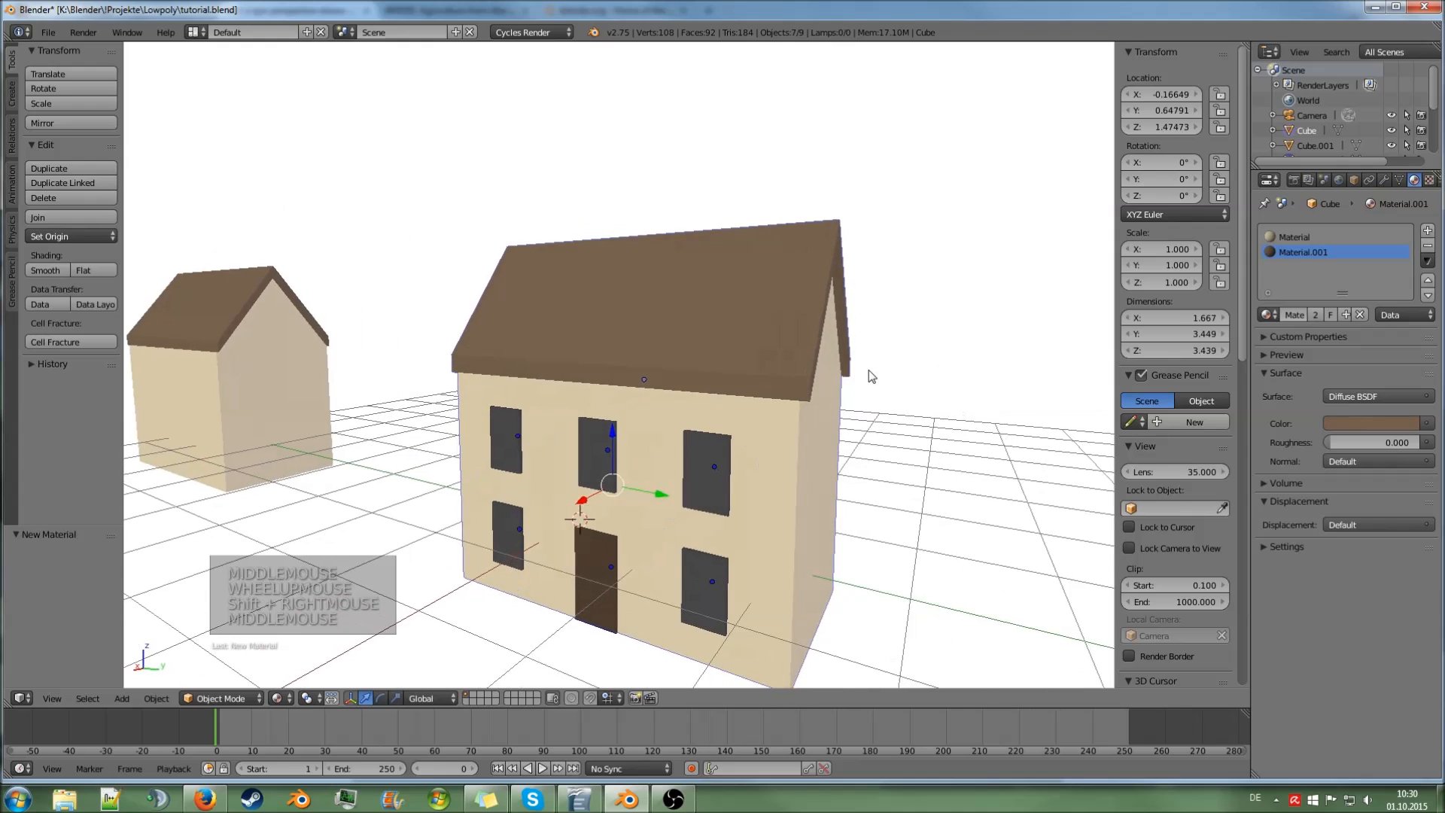
scroll(871, 376, down, 1)
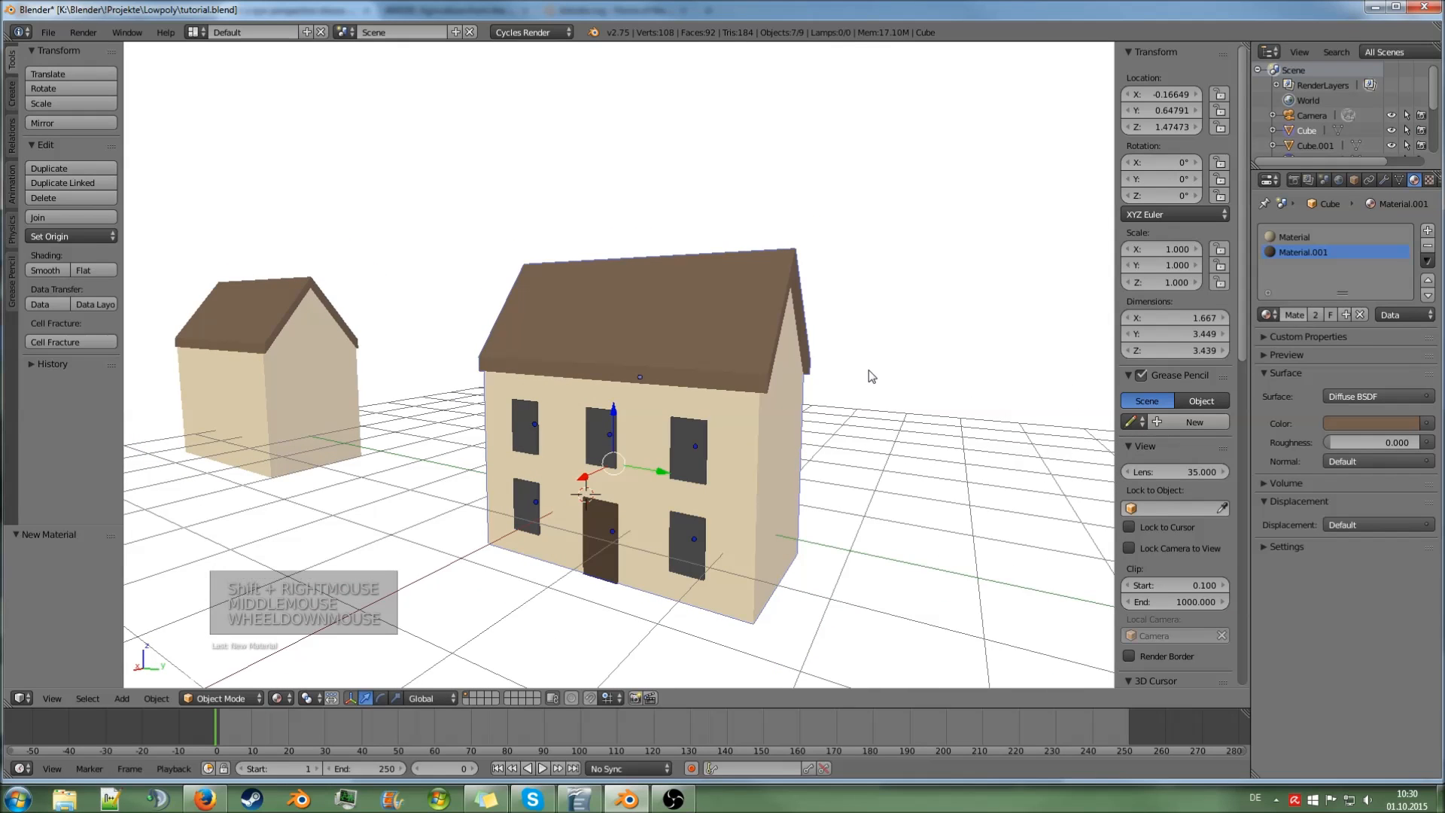
key(ctrl+j)
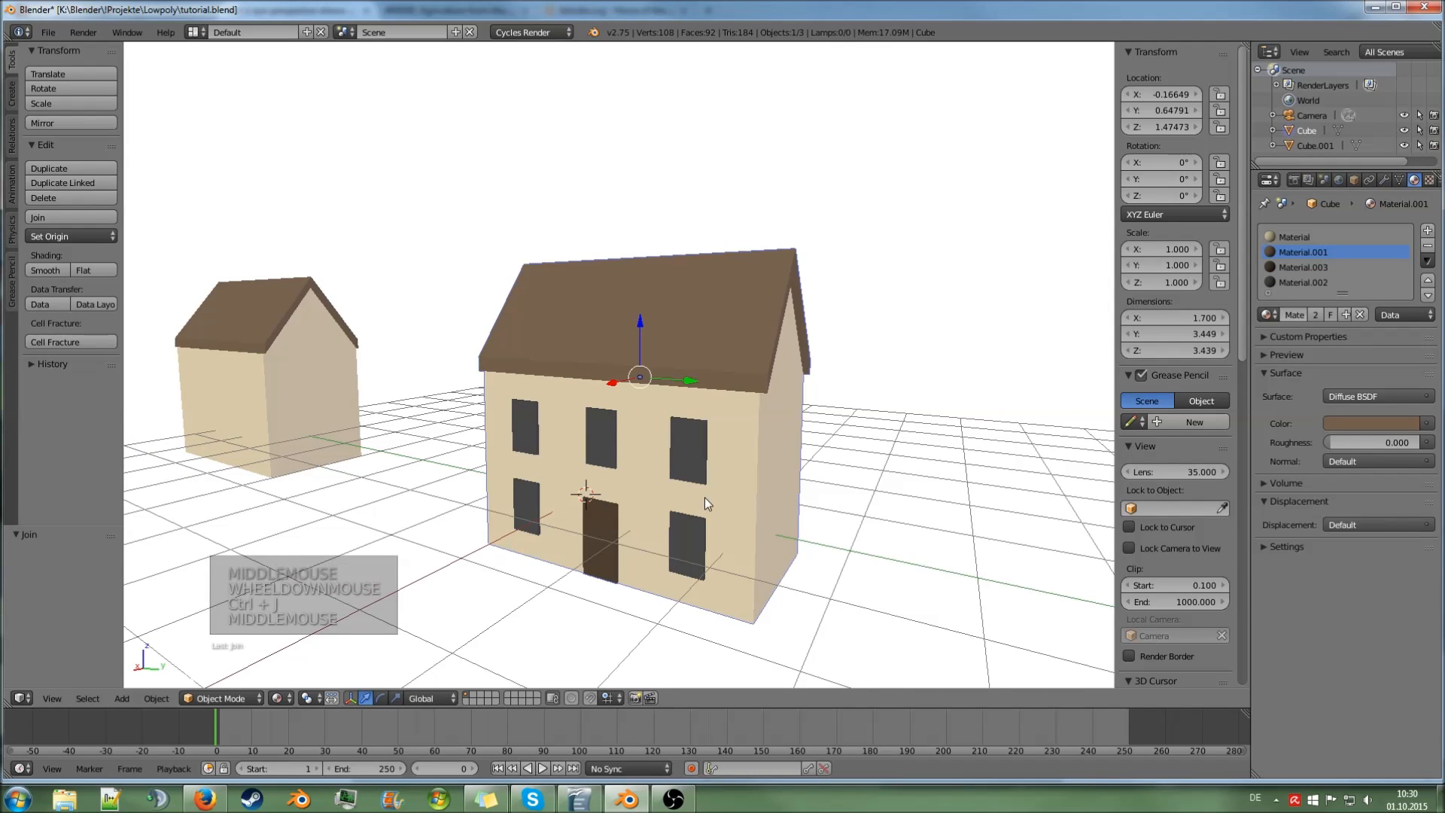
- Examine the joined house's mesh in Edit Mode, including its window and door geometry
middle_drag(705, 499, 721, 482)
key(Tab)
key(Tab)
key(Tab)
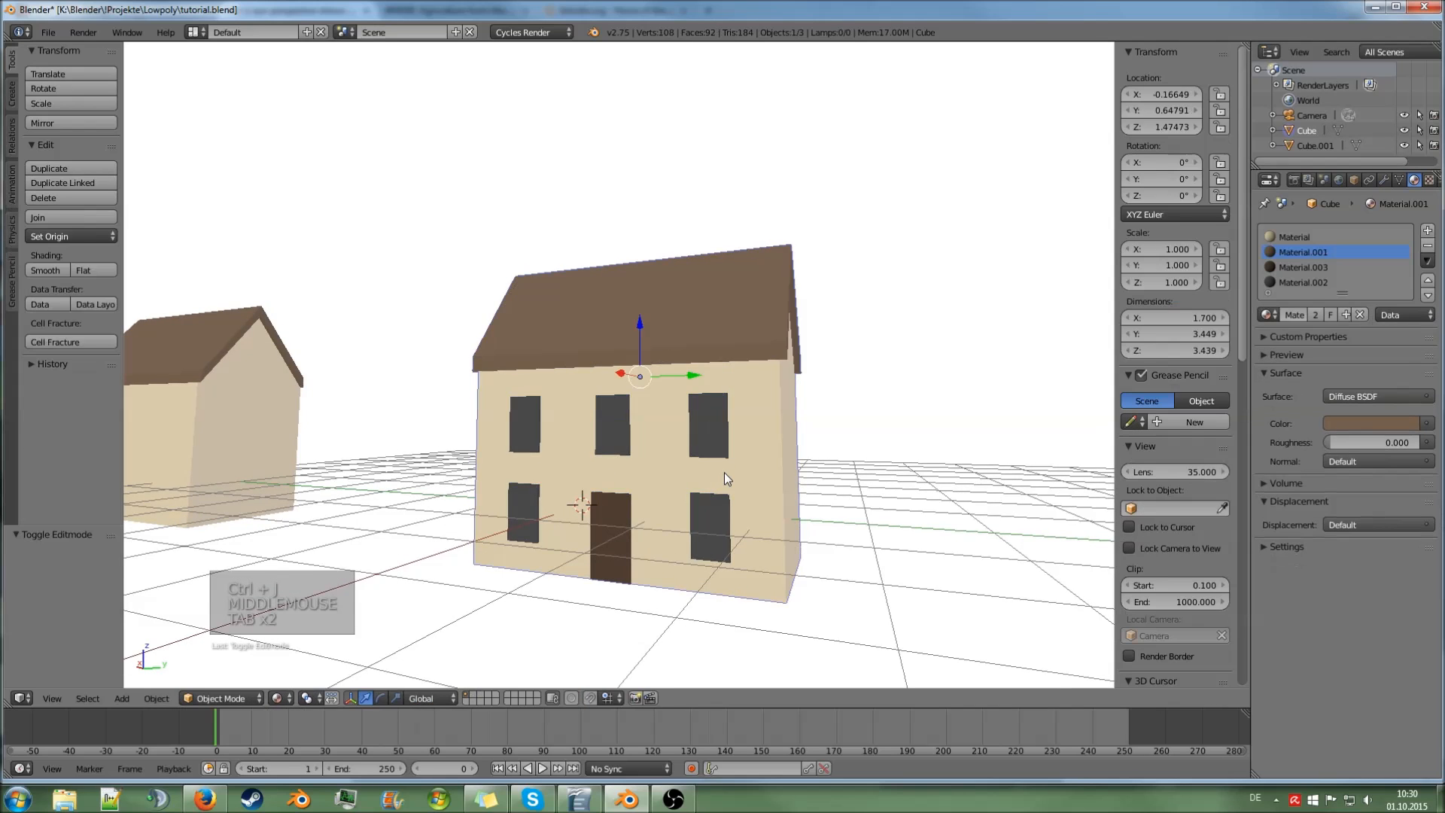
middle_drag(772, 407, 649, 461)
scroll(649, 440, up, 3)
scroll(649, 461, down, 3)
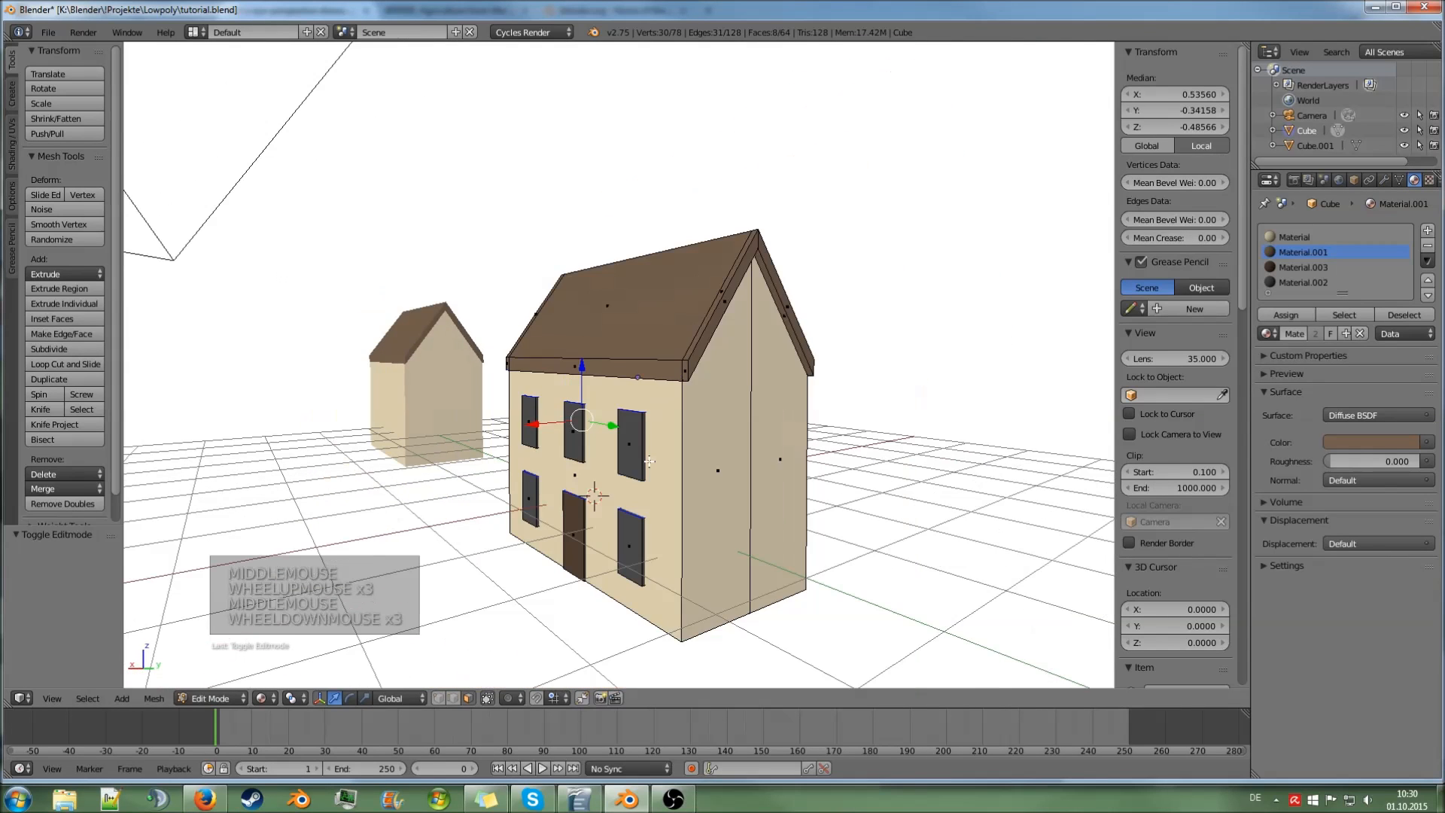
key(Tab)
- Try moving and rotating the joined house as one object
scroll(648, 462, down, 2)
key(g)
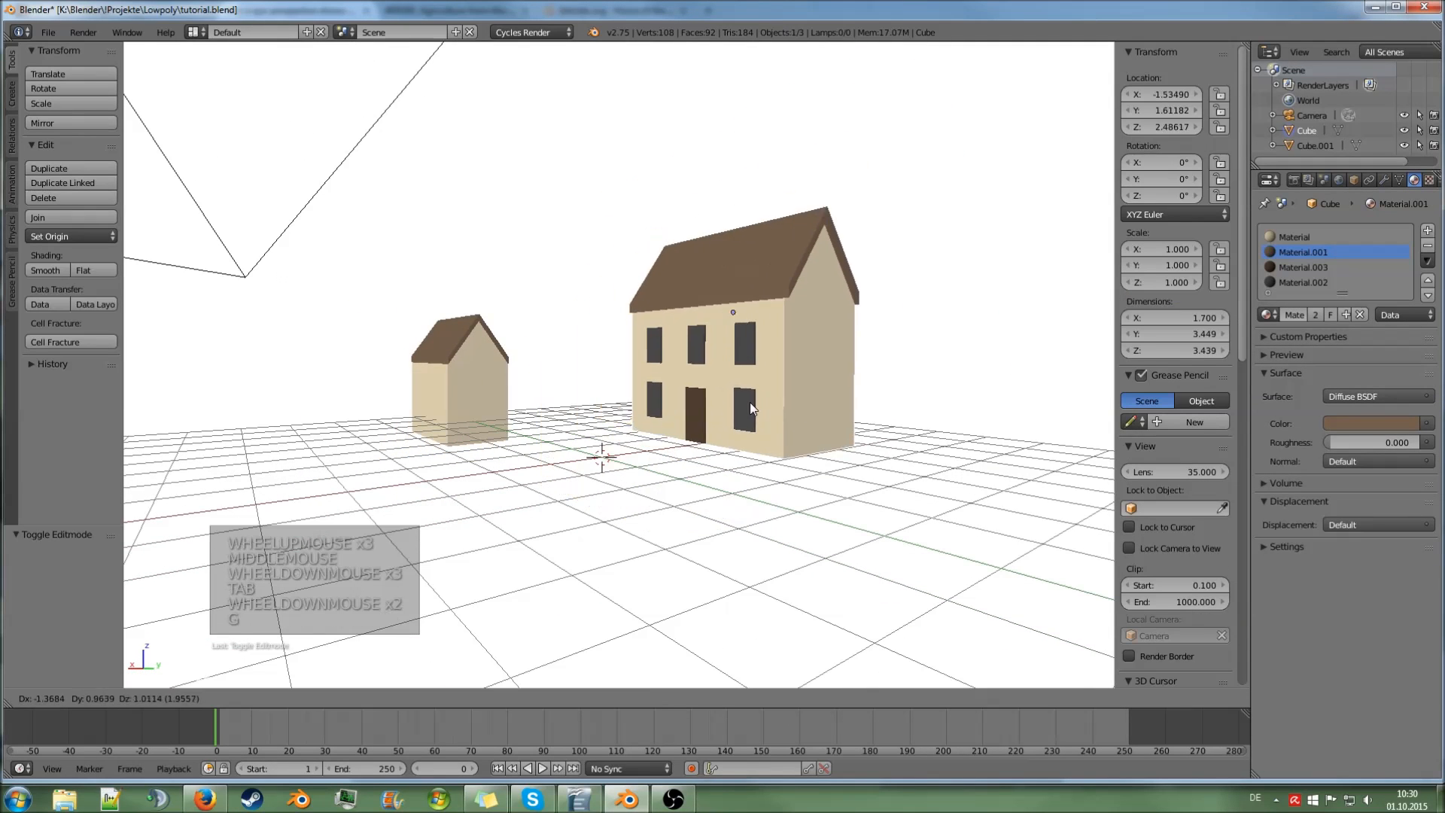
key(Escape)
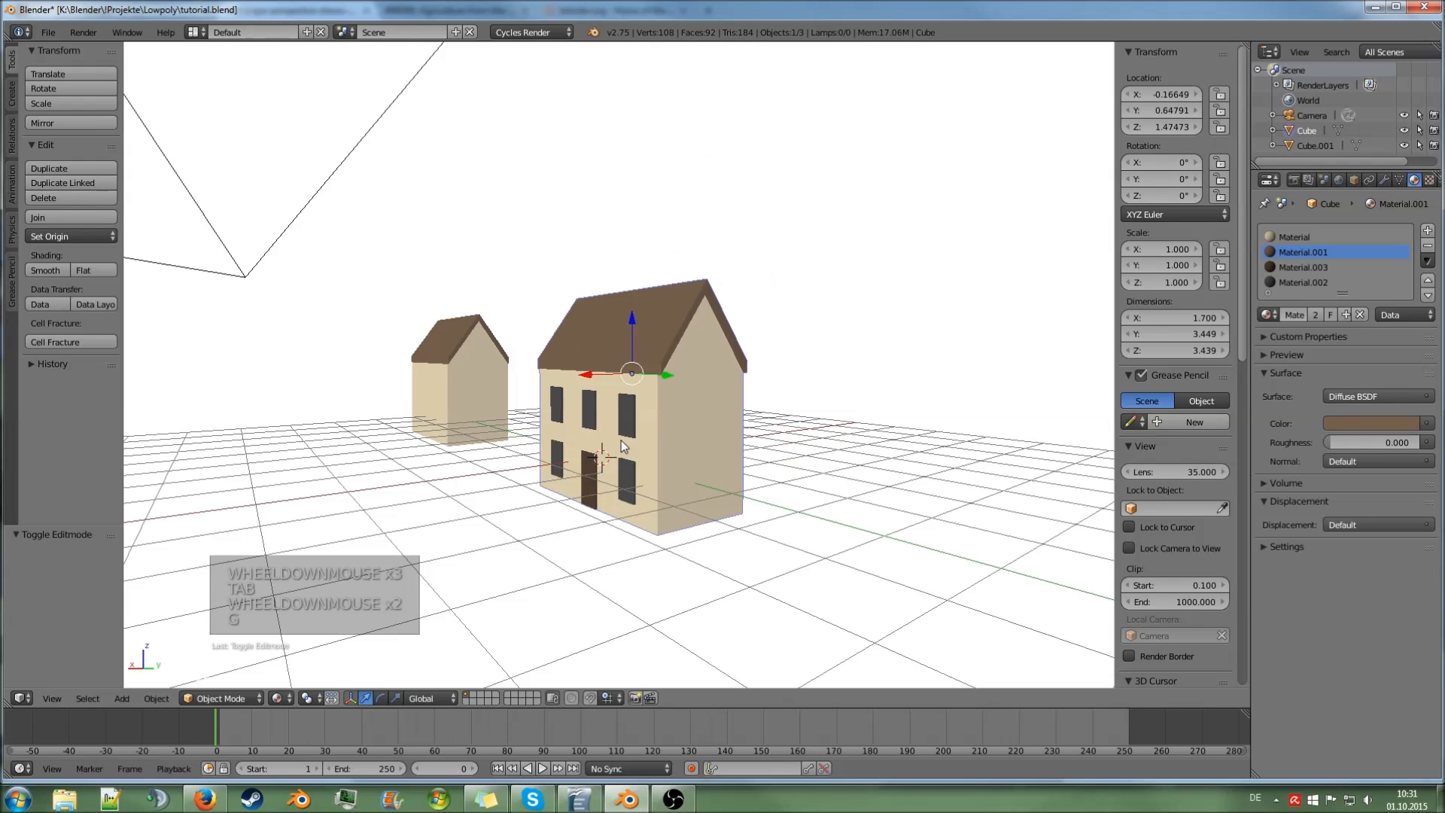
key(g)
right_click(634, 443)
middle_drag(631, 442, 749, 439)
key(r)
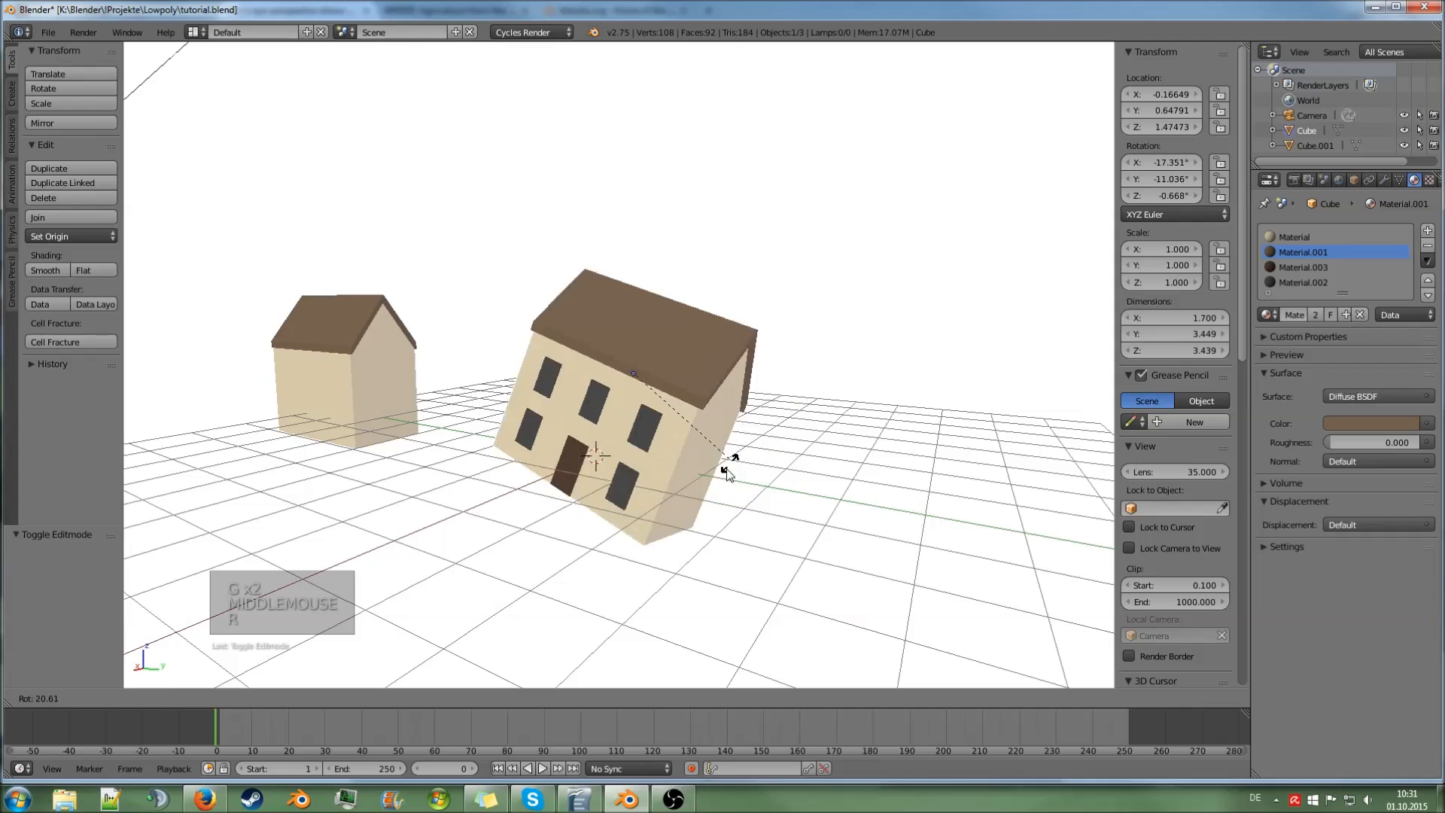
right_click(735, 462)
middle_drag(734, 462, 790, 480)
- Rename the larger house's tan material to wall and its brown roof material to roof
key(a)
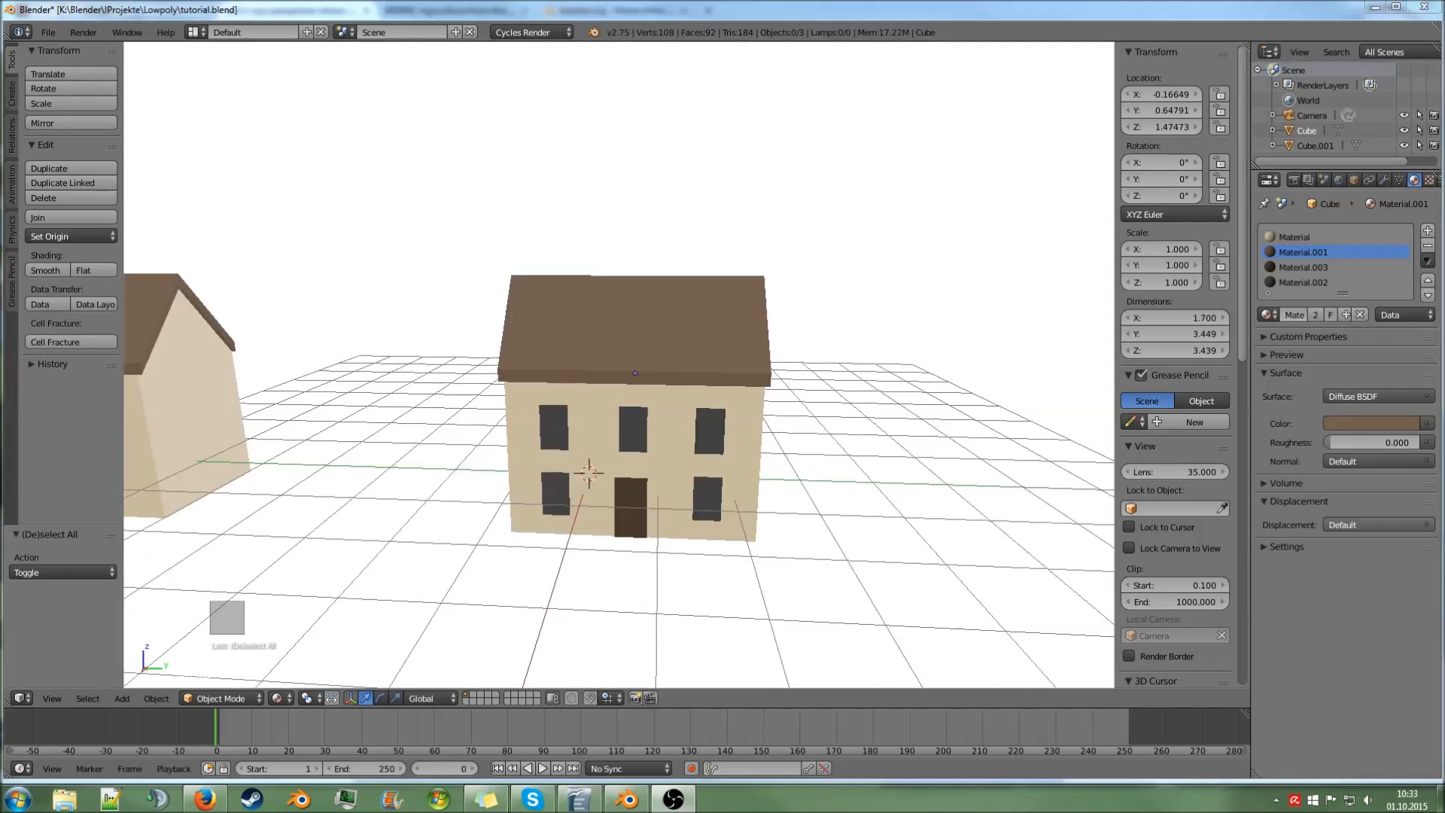
middle_drag(797, 408, 730, 441)
scroll(730, 441, up, 2)
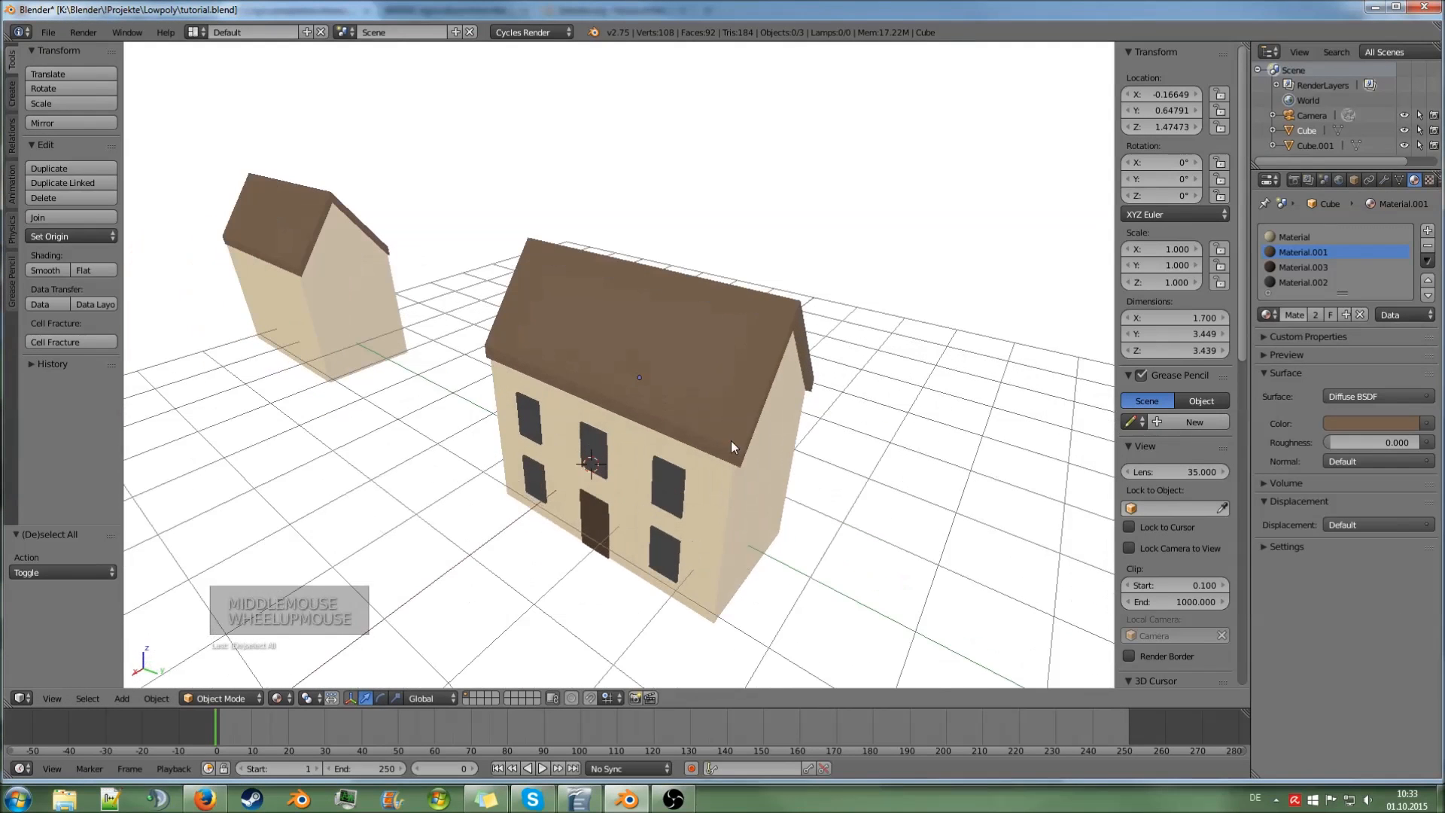
right_click(695, 353)
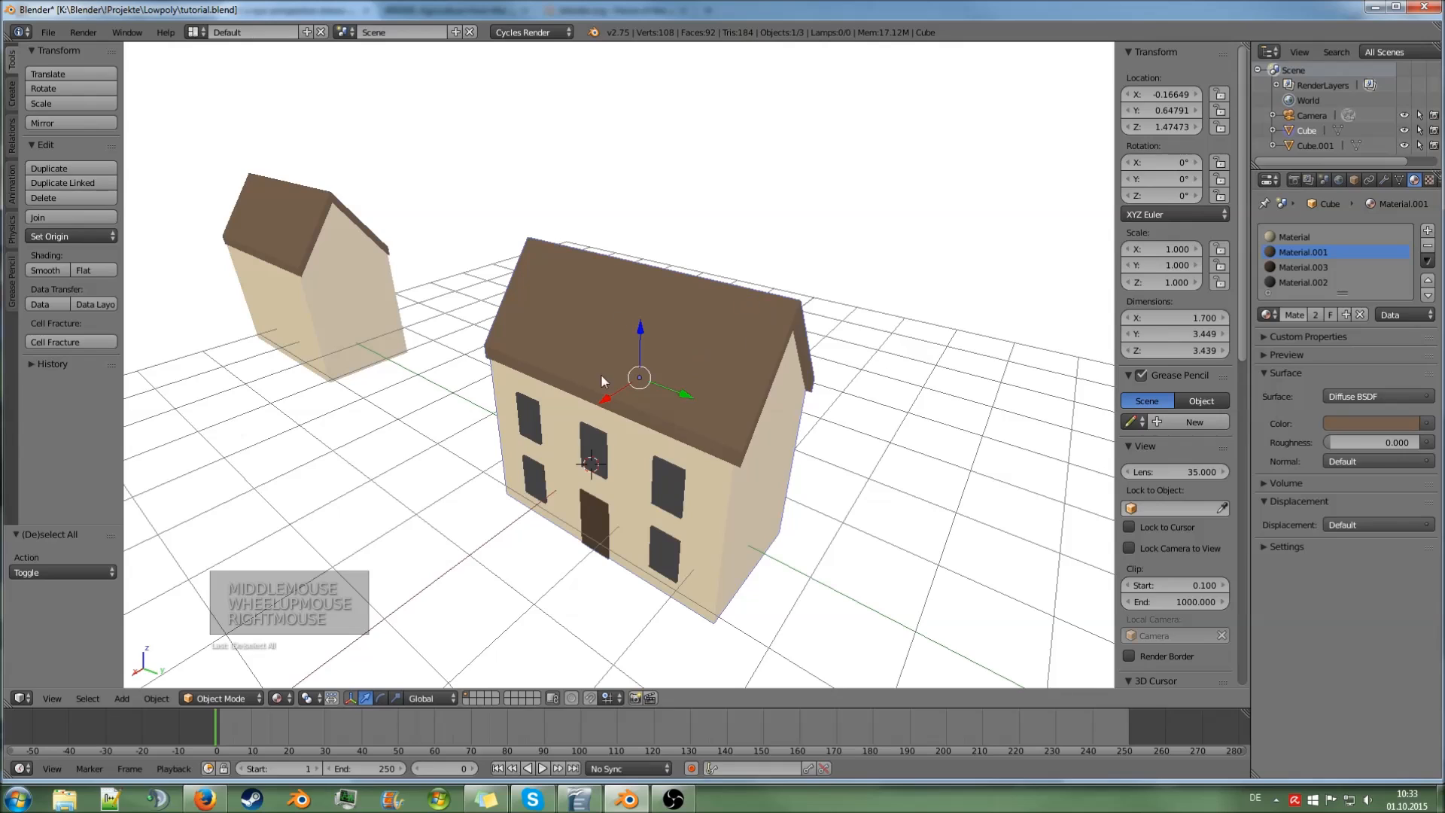
scroll(1299, 267, down, 2)
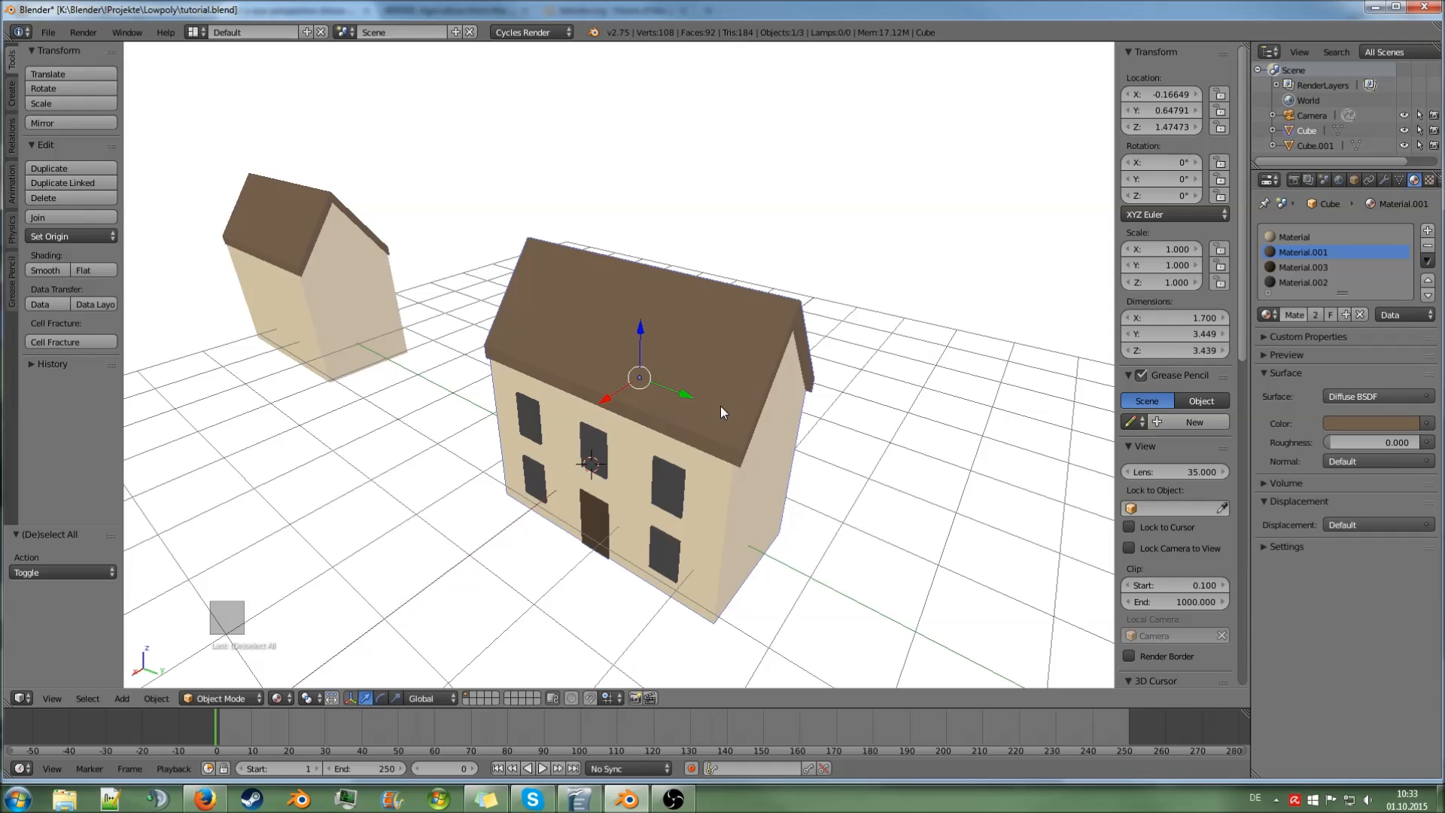
click(1299, 238)
double_click(1298, 237)
text(wall)
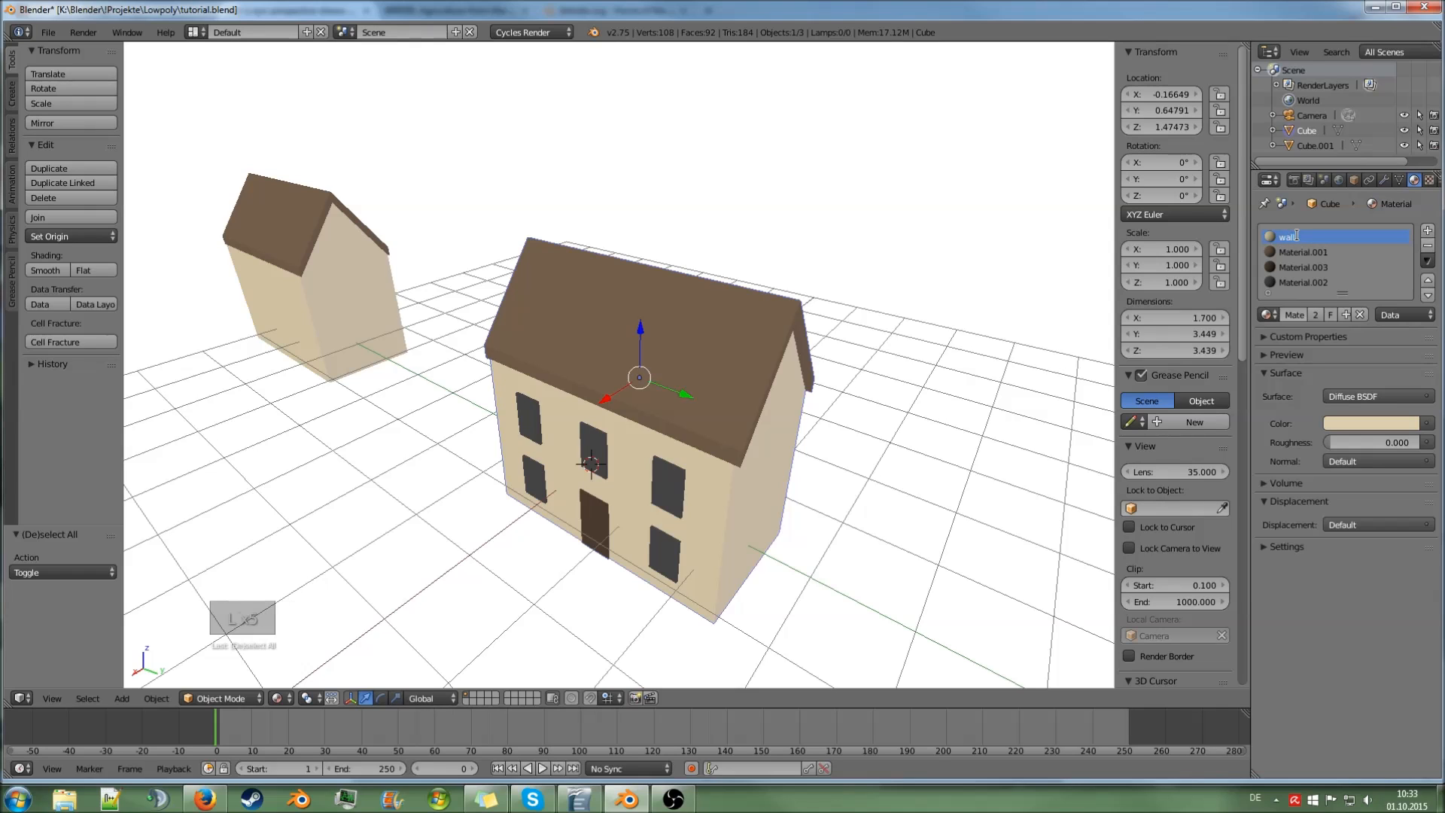
click(1304, 251)
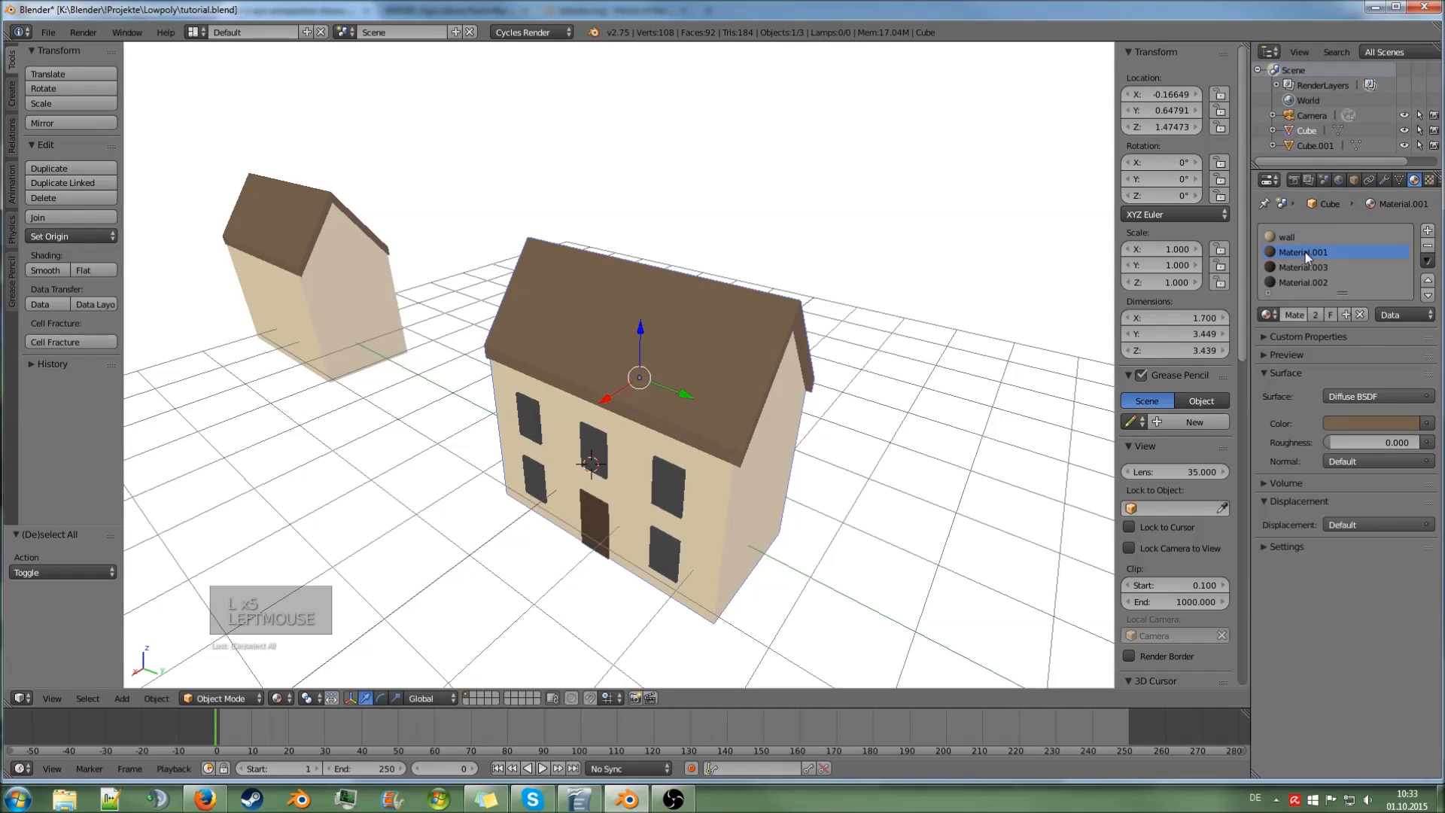
double_click(1310, 252)
text(roof)
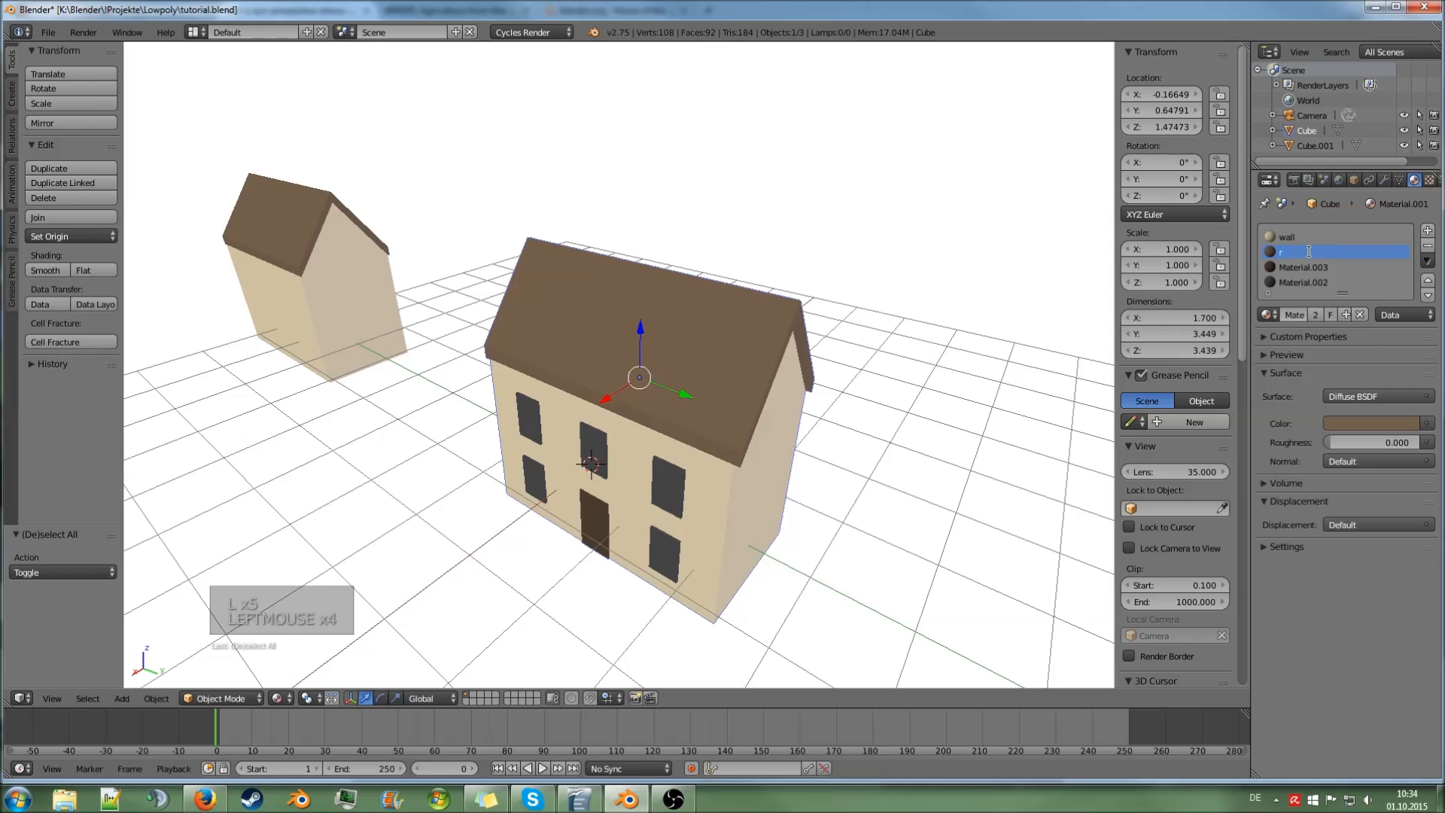
key(Return)
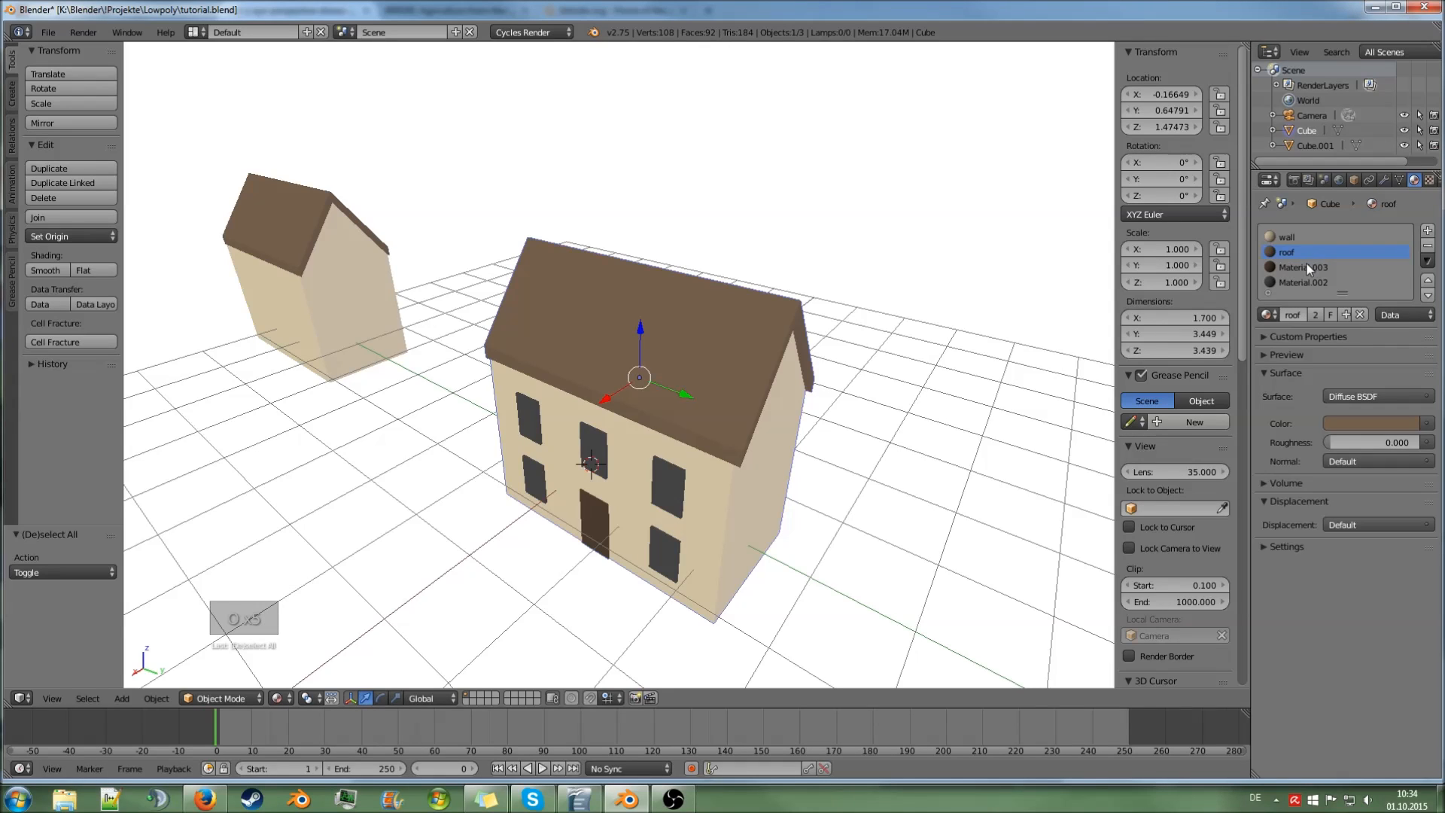
- Rename the house's dark brown door material to door and its dark grey window material to window
click(1307, 266)
double_click(1307, 267)
text(door)
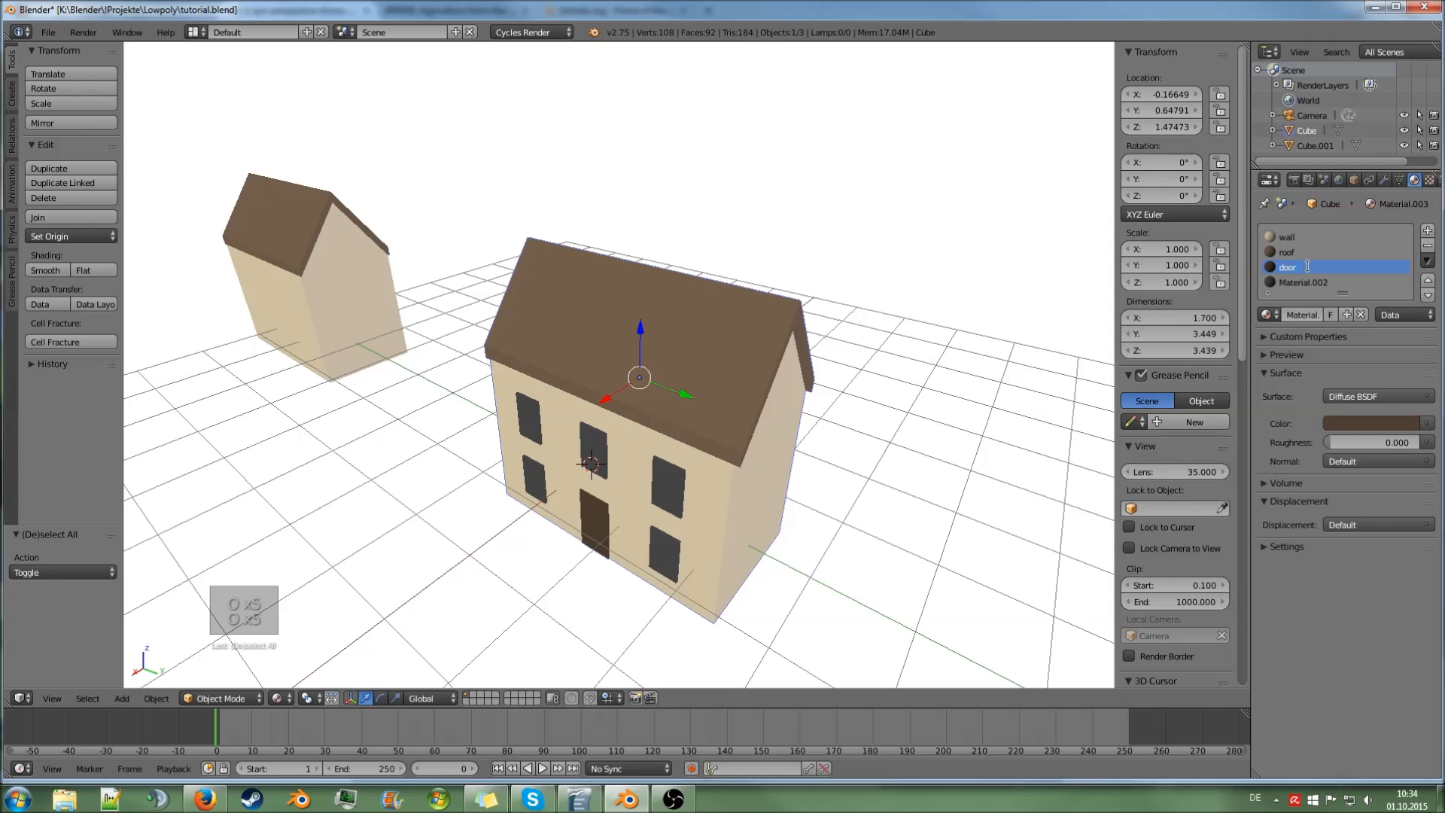
key(Return)
click(1312, 282)
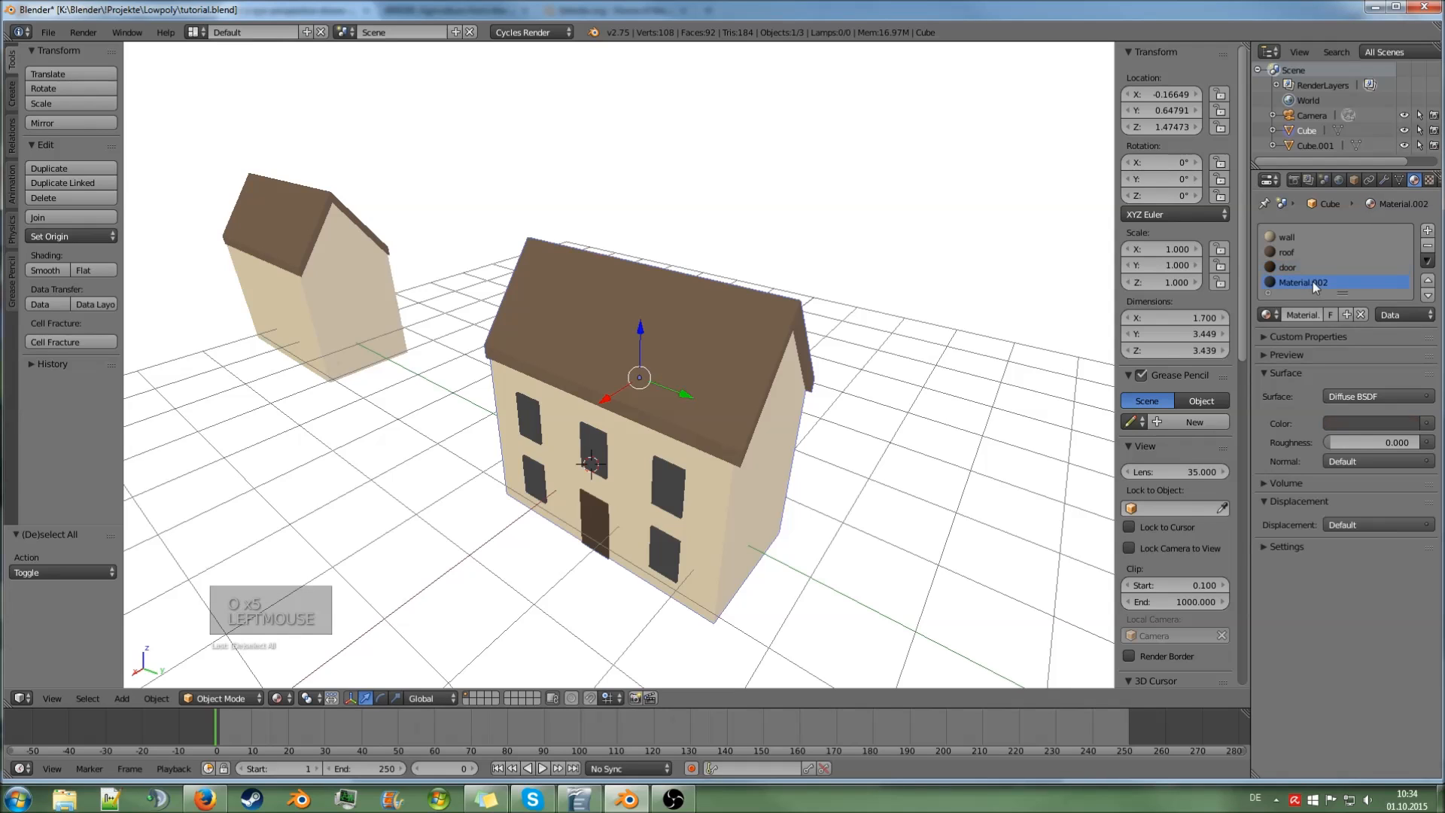
double_click(1310, 281)
text(wind)
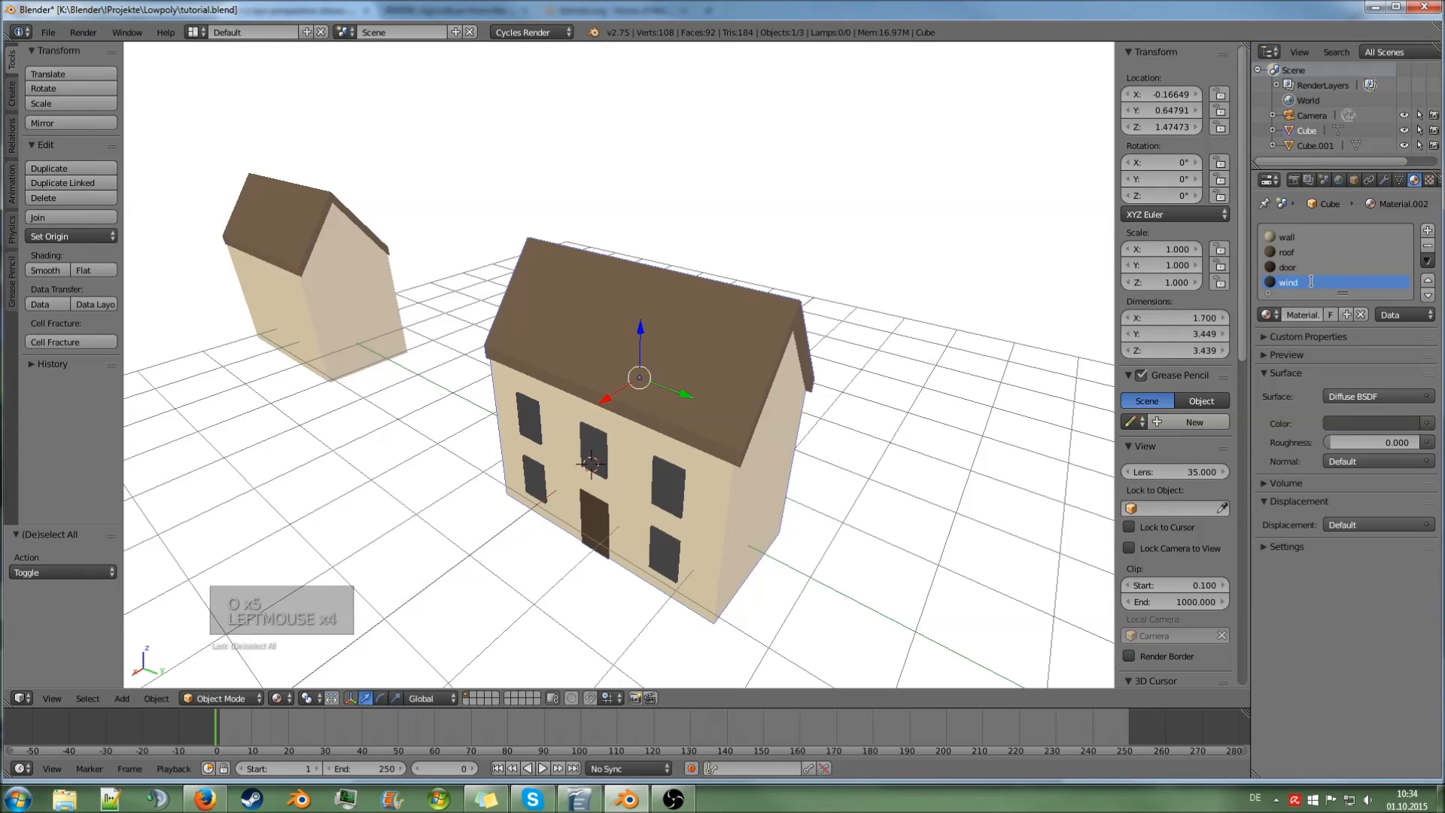
text(ow)
key(Return)
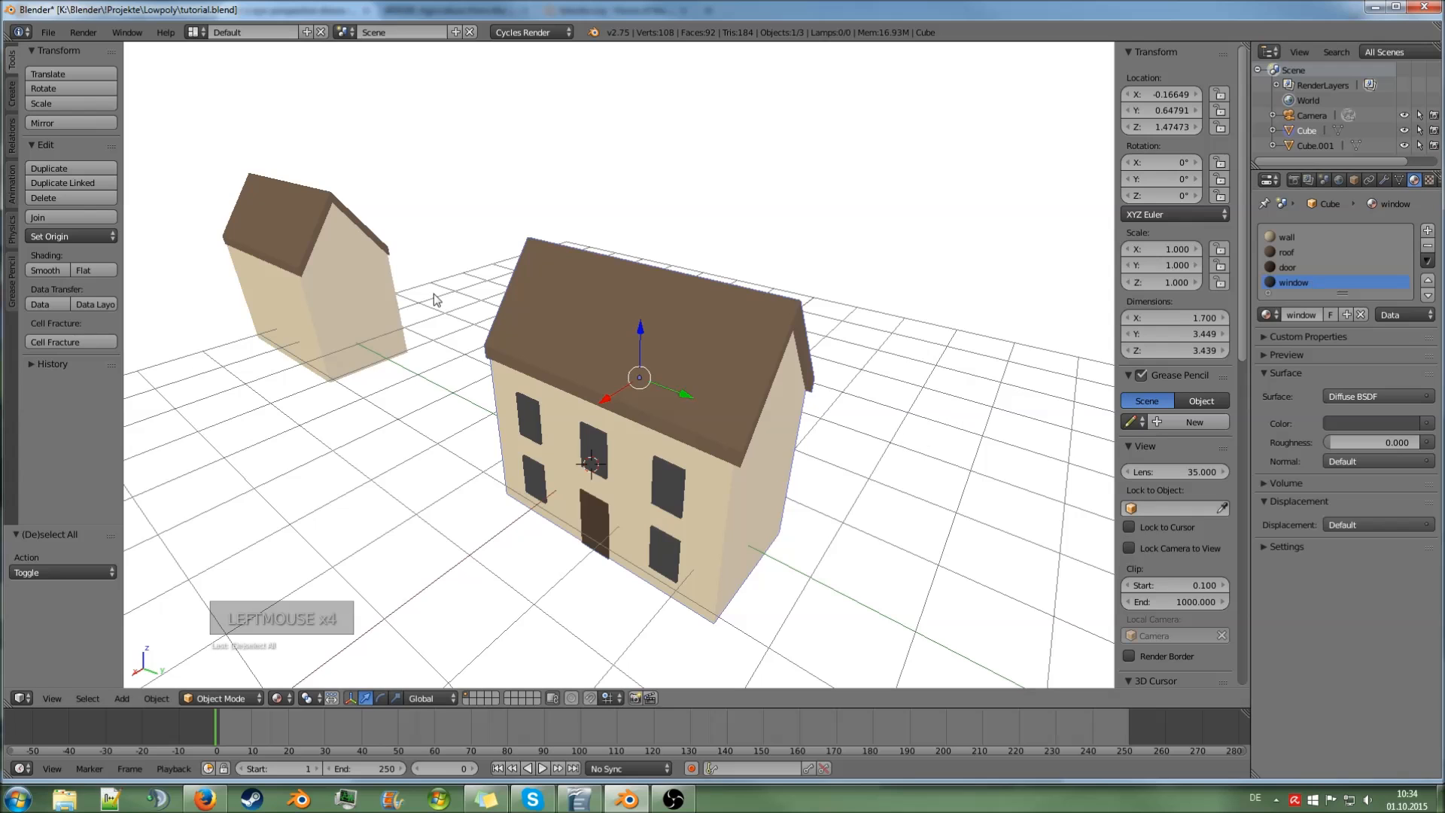
- Move the larger house along the X axis by about -5.707, to about X -5.874
scroll(729, 391, down, 1)
middle_drag(729, 391, 670, 405)
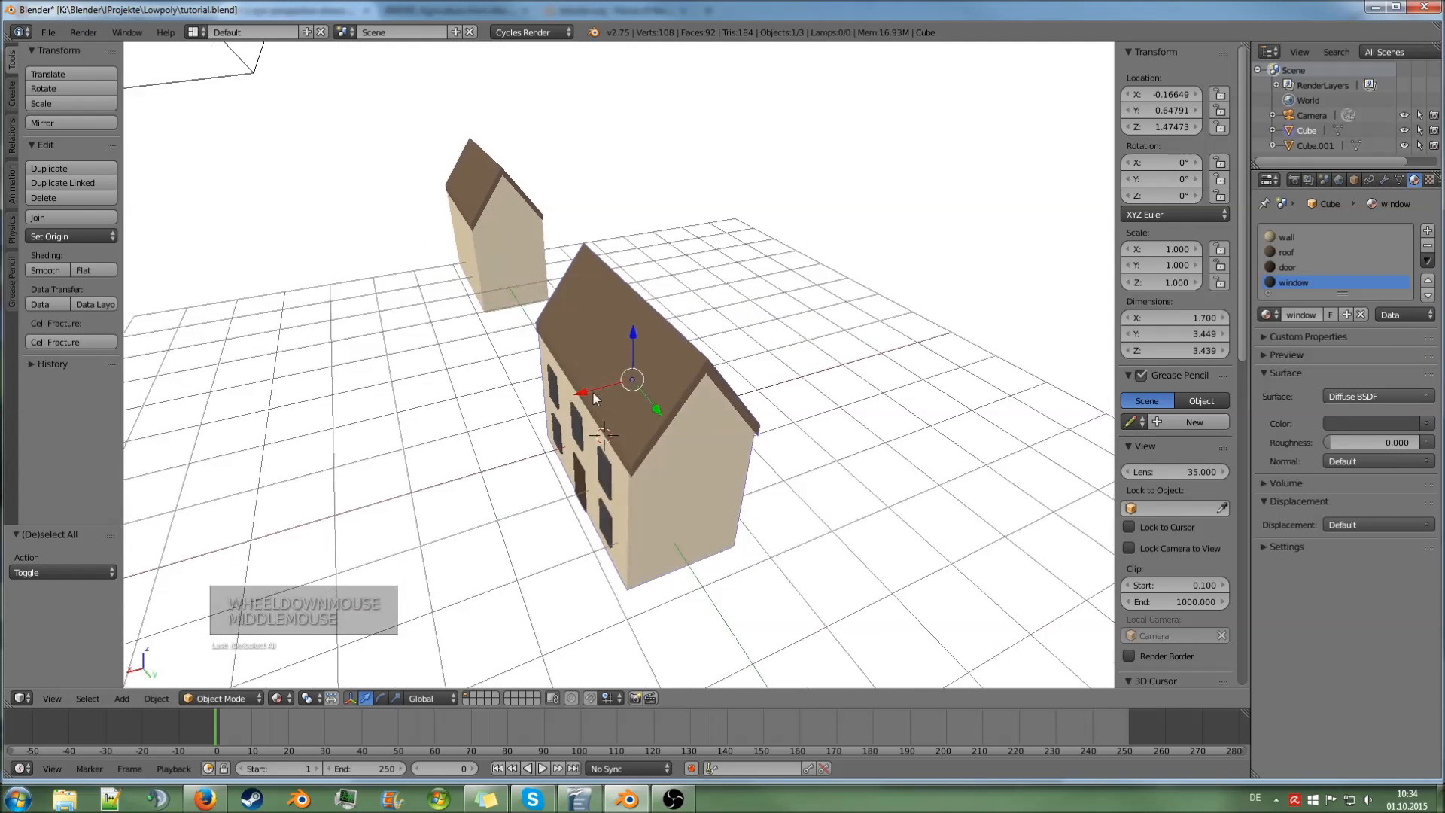
drag(589, 395, 893, 349)
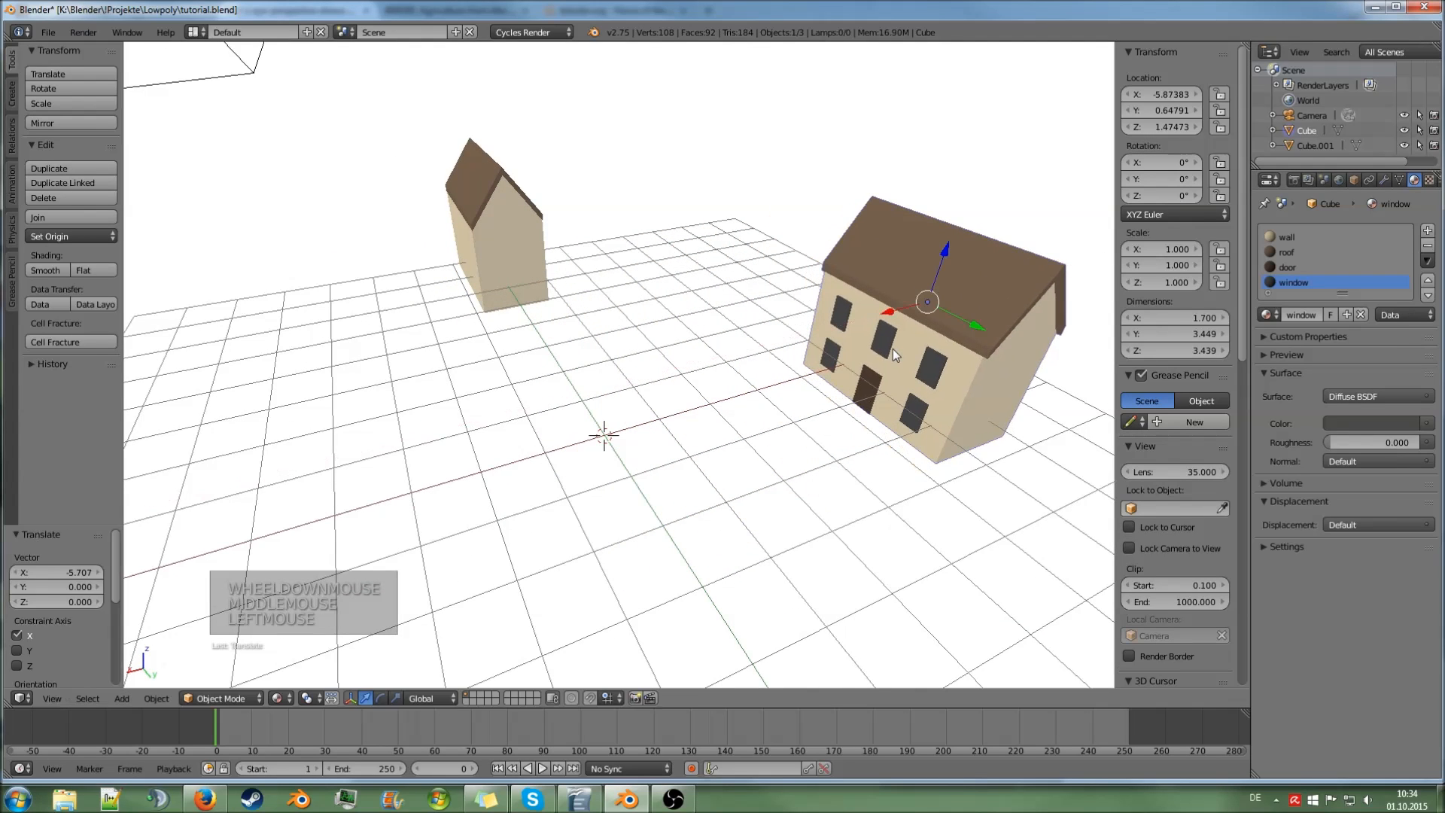
click(893, 349)
- Duplicate the larger house and move the copy about 5.675 along the X axis
key(shift+d)
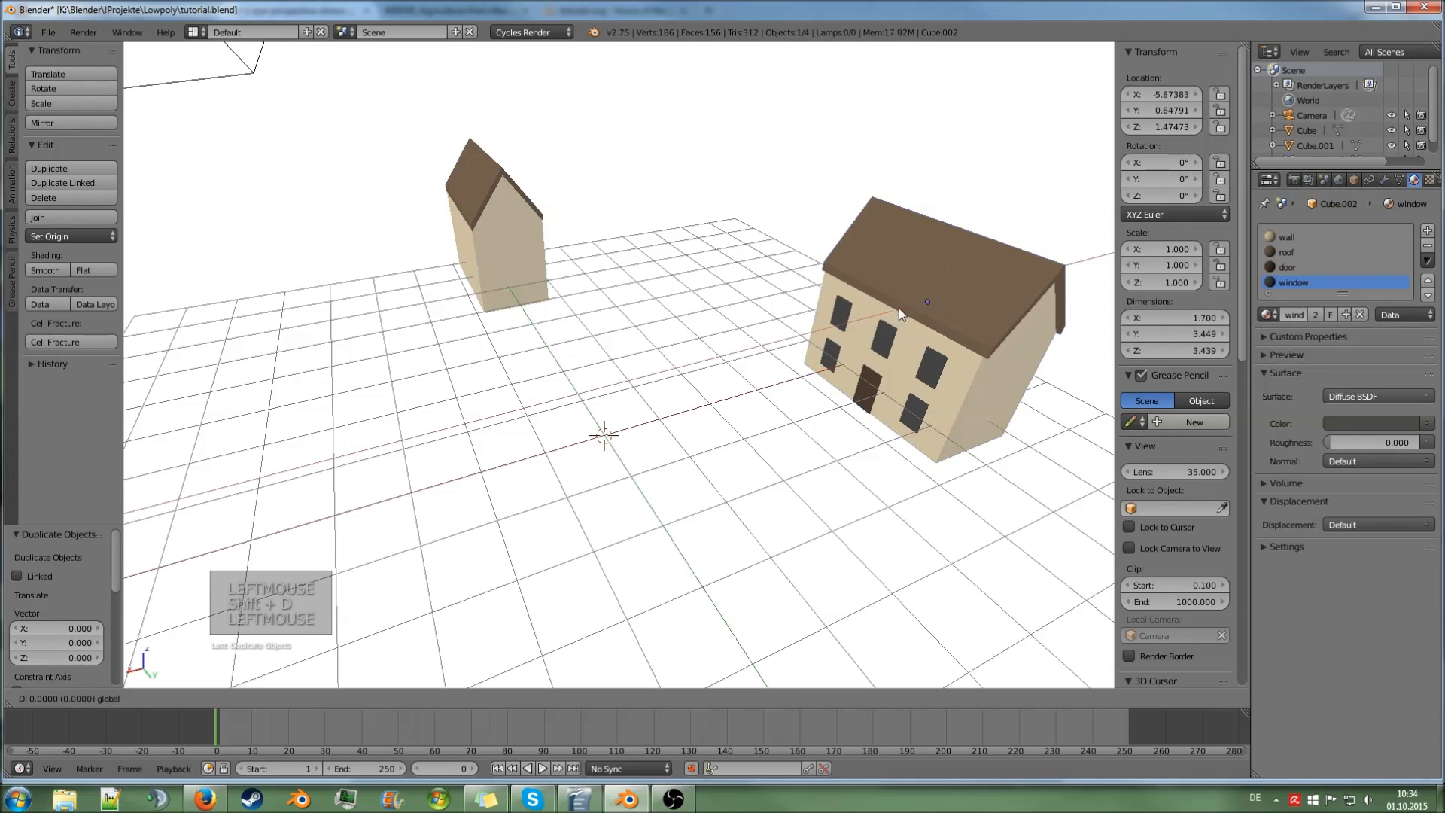
click(606, 375)
middle_drag(661, 359, 712, 408)
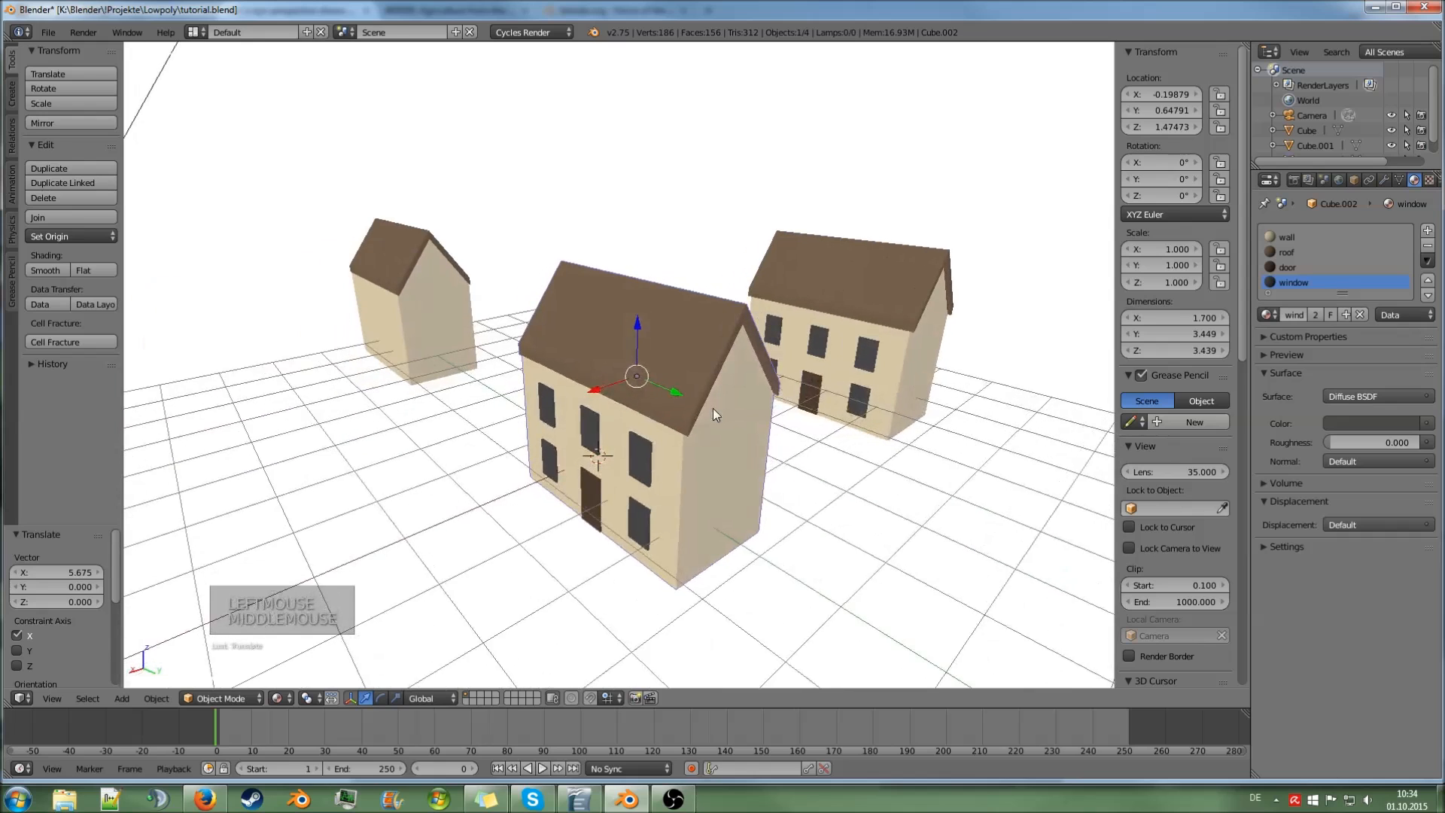
scroll(712, 407, up, 2)
- Give the duplicated house its own separate copies of the wall, roof and door materials
click(1303, 249)
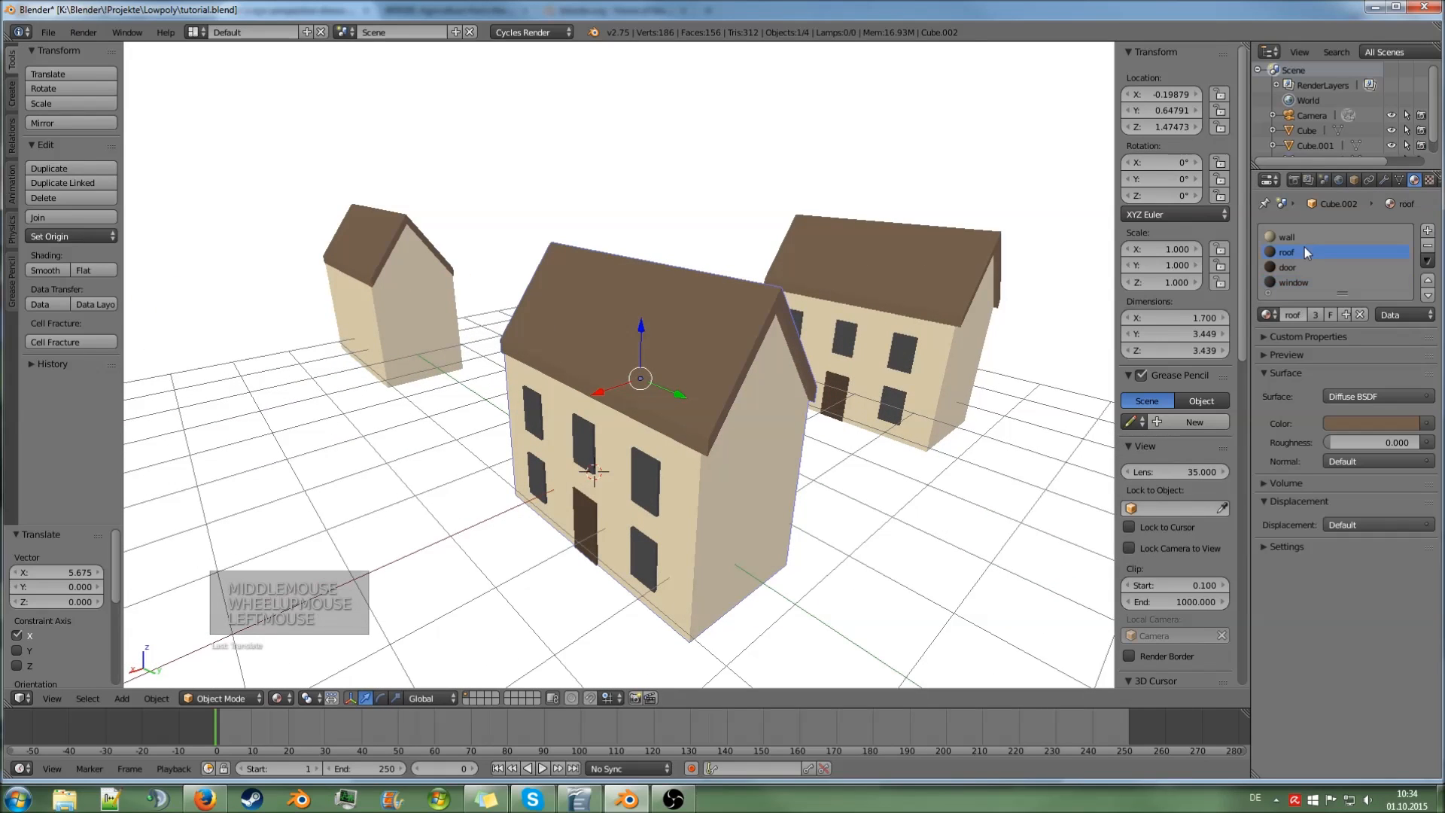
click(1310, 237)
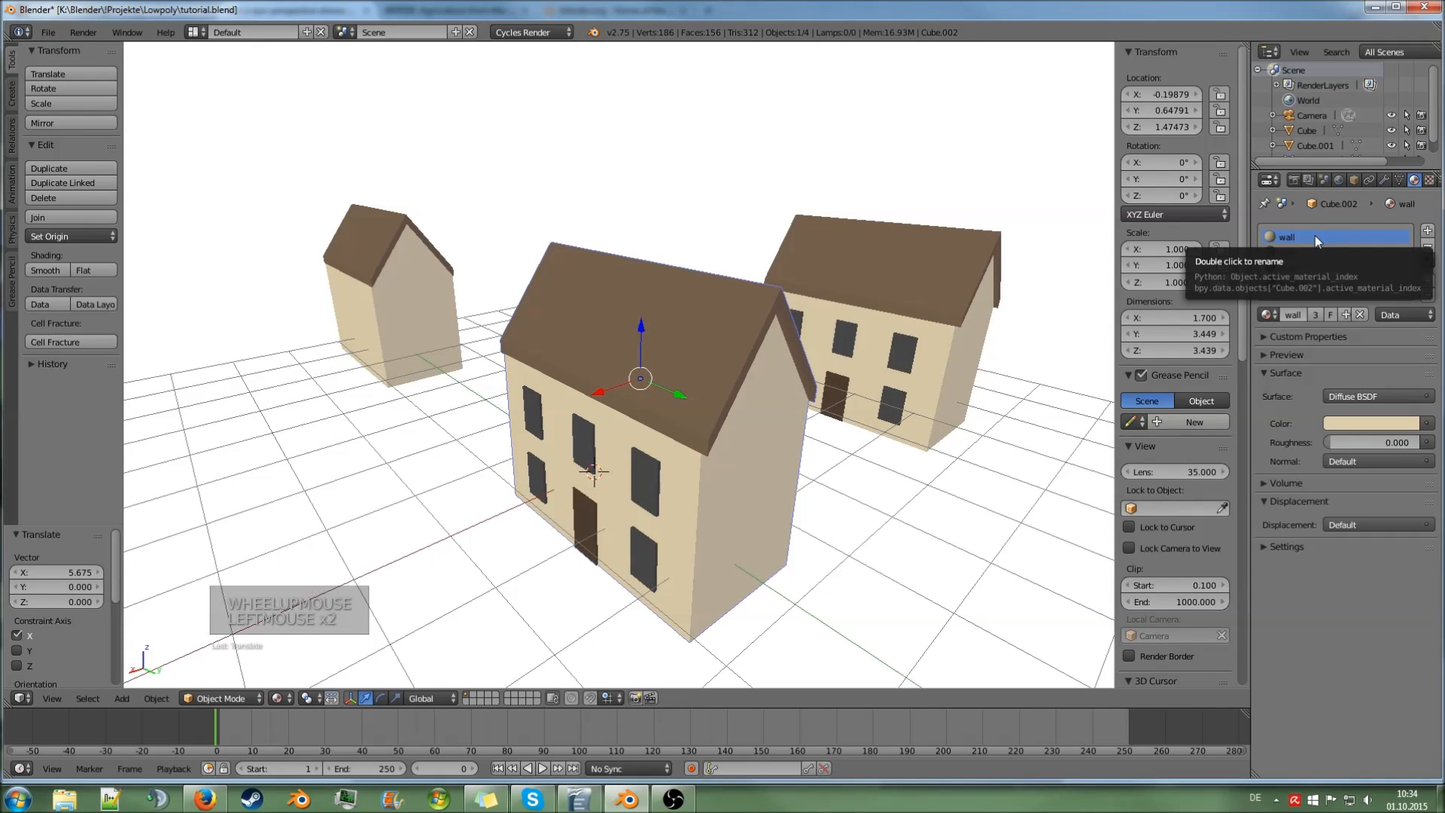
click(1347, 316)
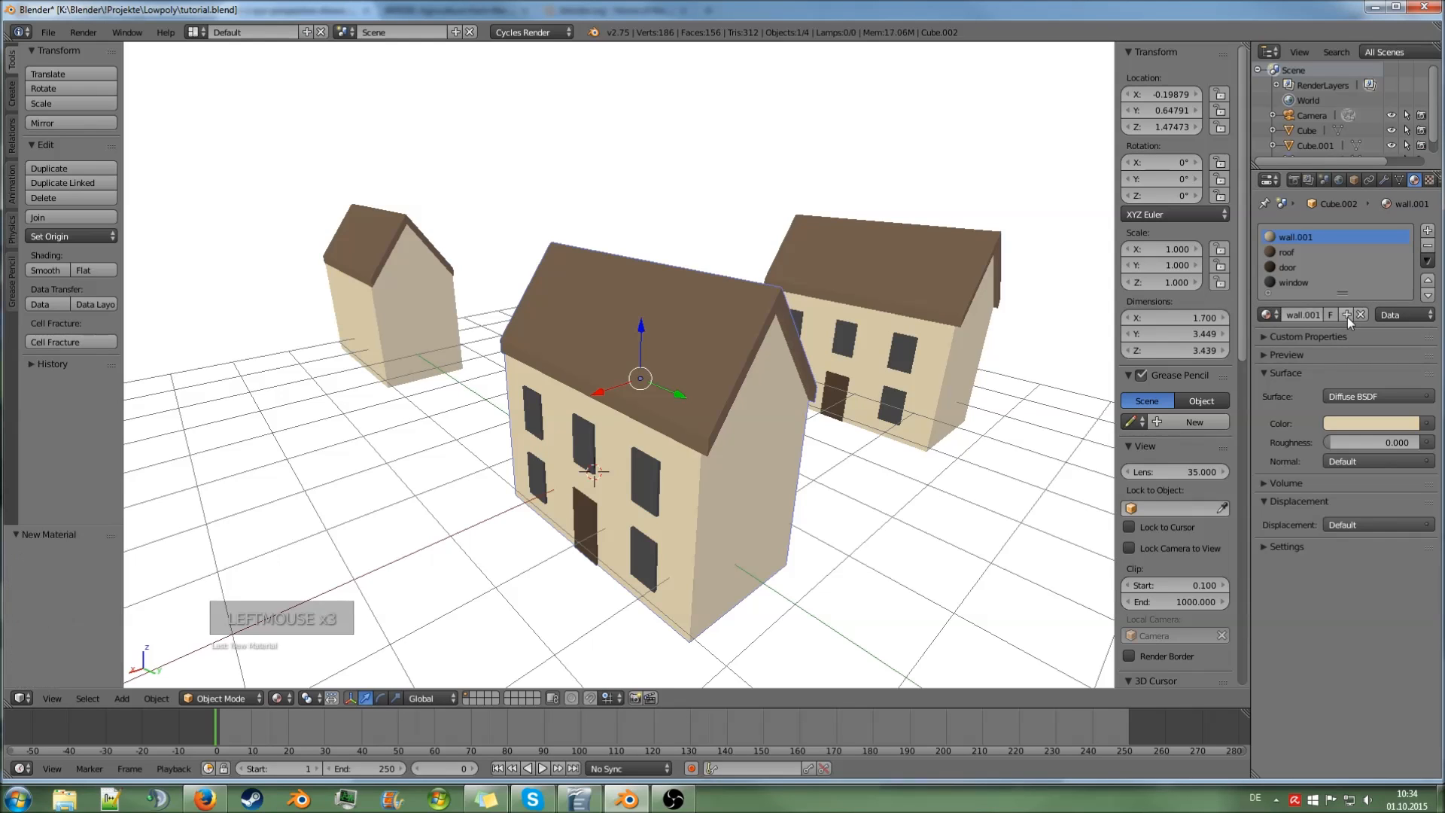
click(1298, 253)
click(1344, 315)
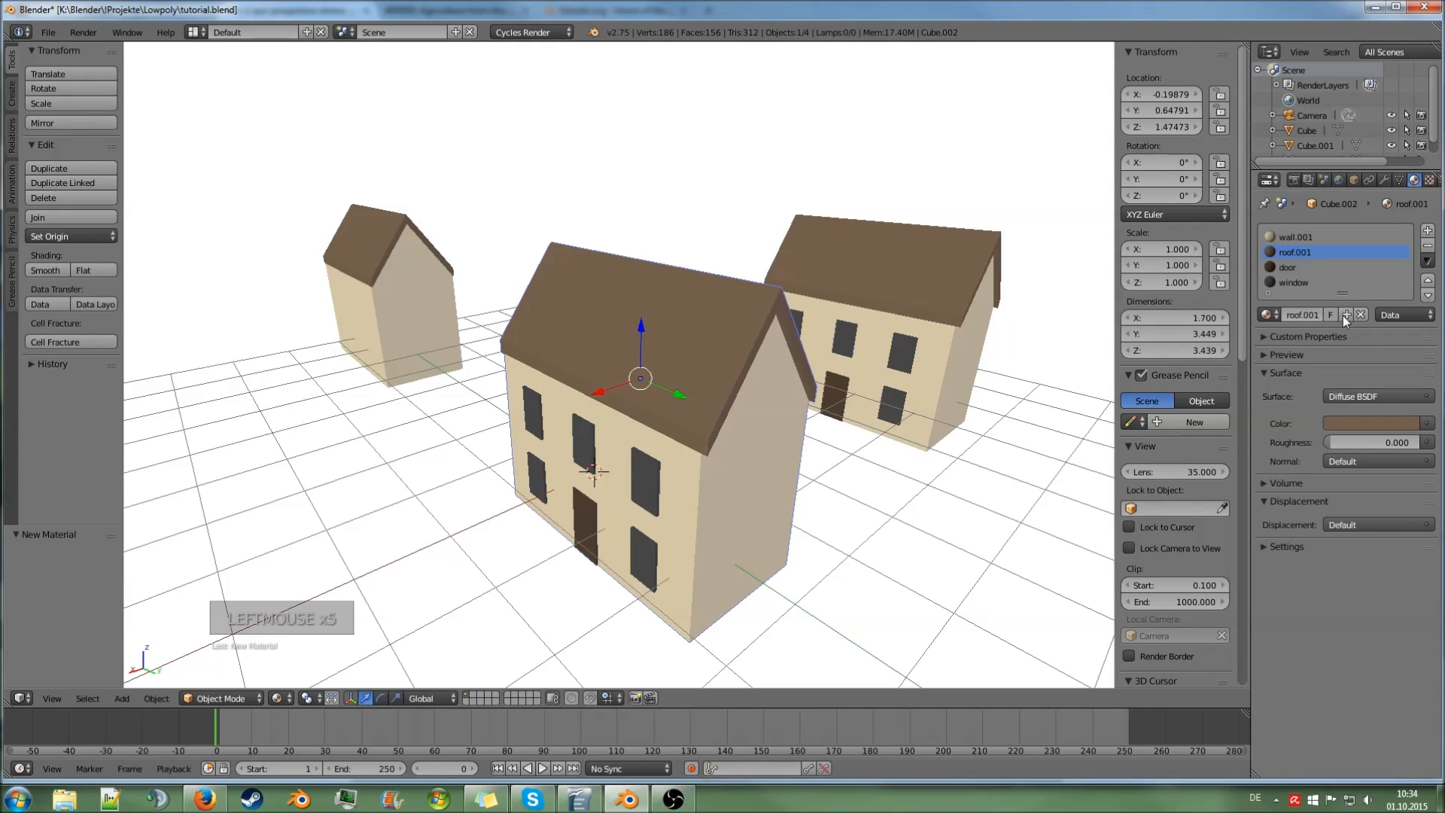
click(1306, 266)
click(1346, 315)
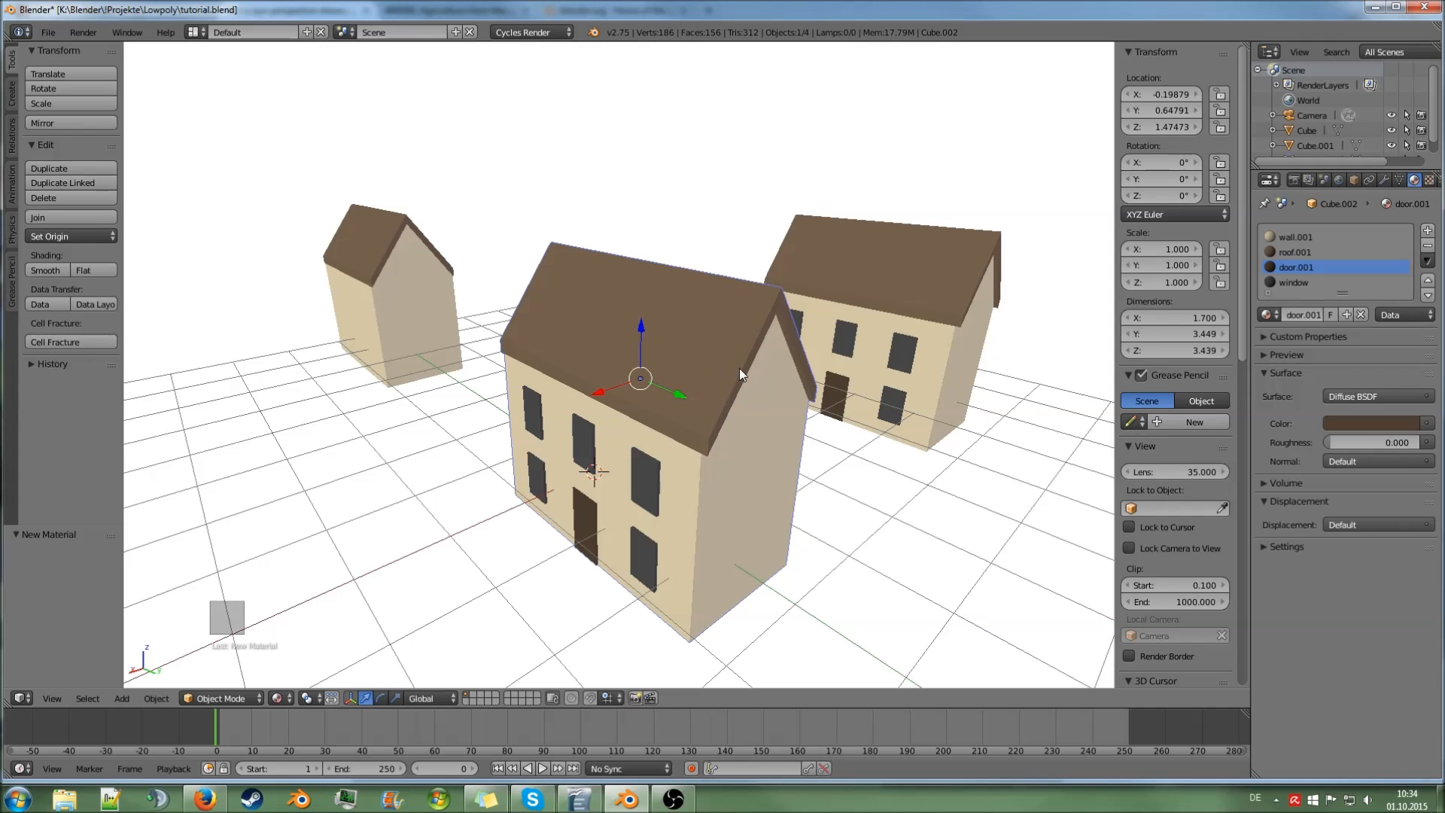
- Consult the village illustration in the browser, and set the duplicated house's wall.001 colour to off-white with RGB values of 0.801
middle_drag(746, 414, 757, 396)
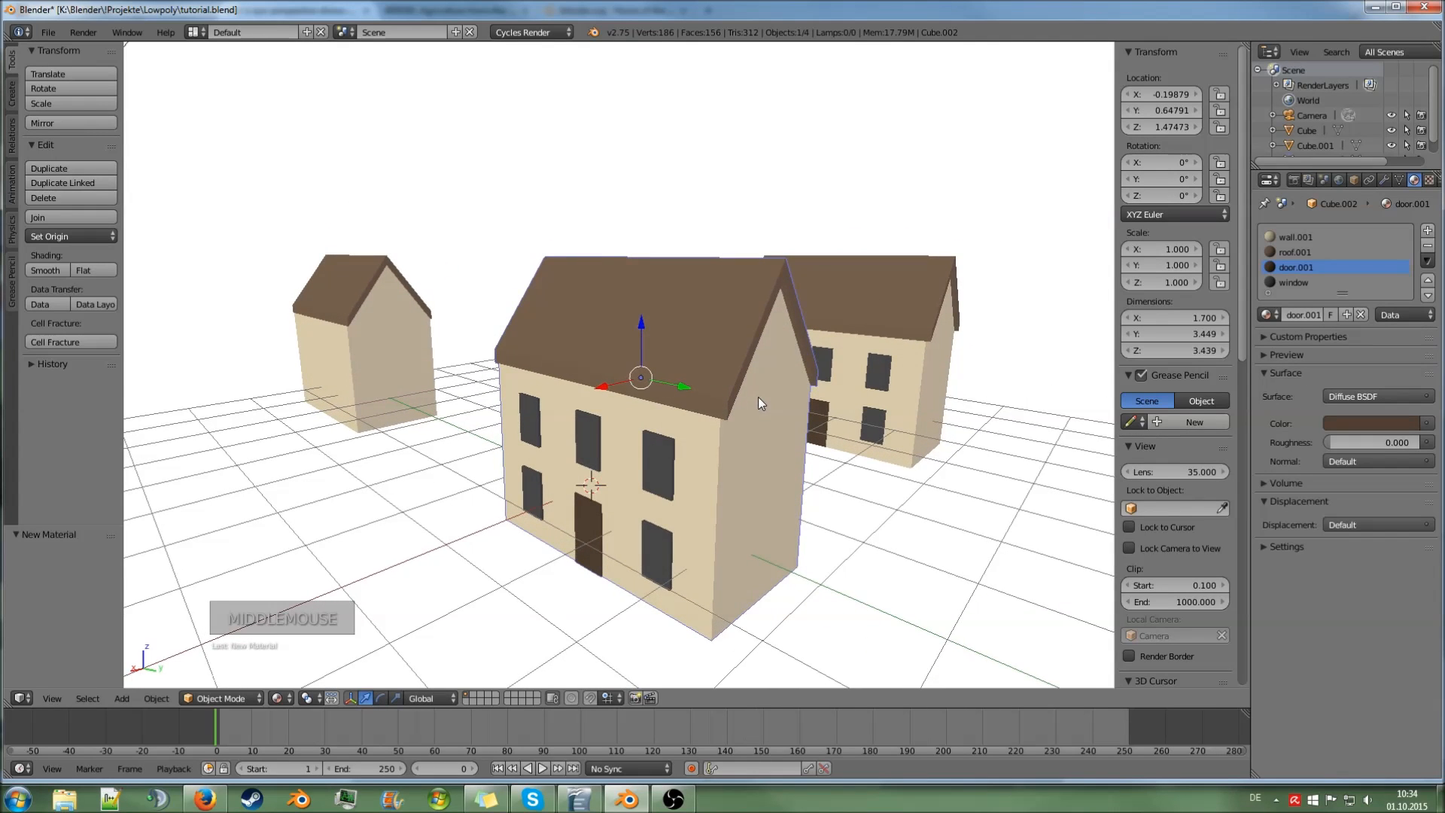
click(1318, 237)
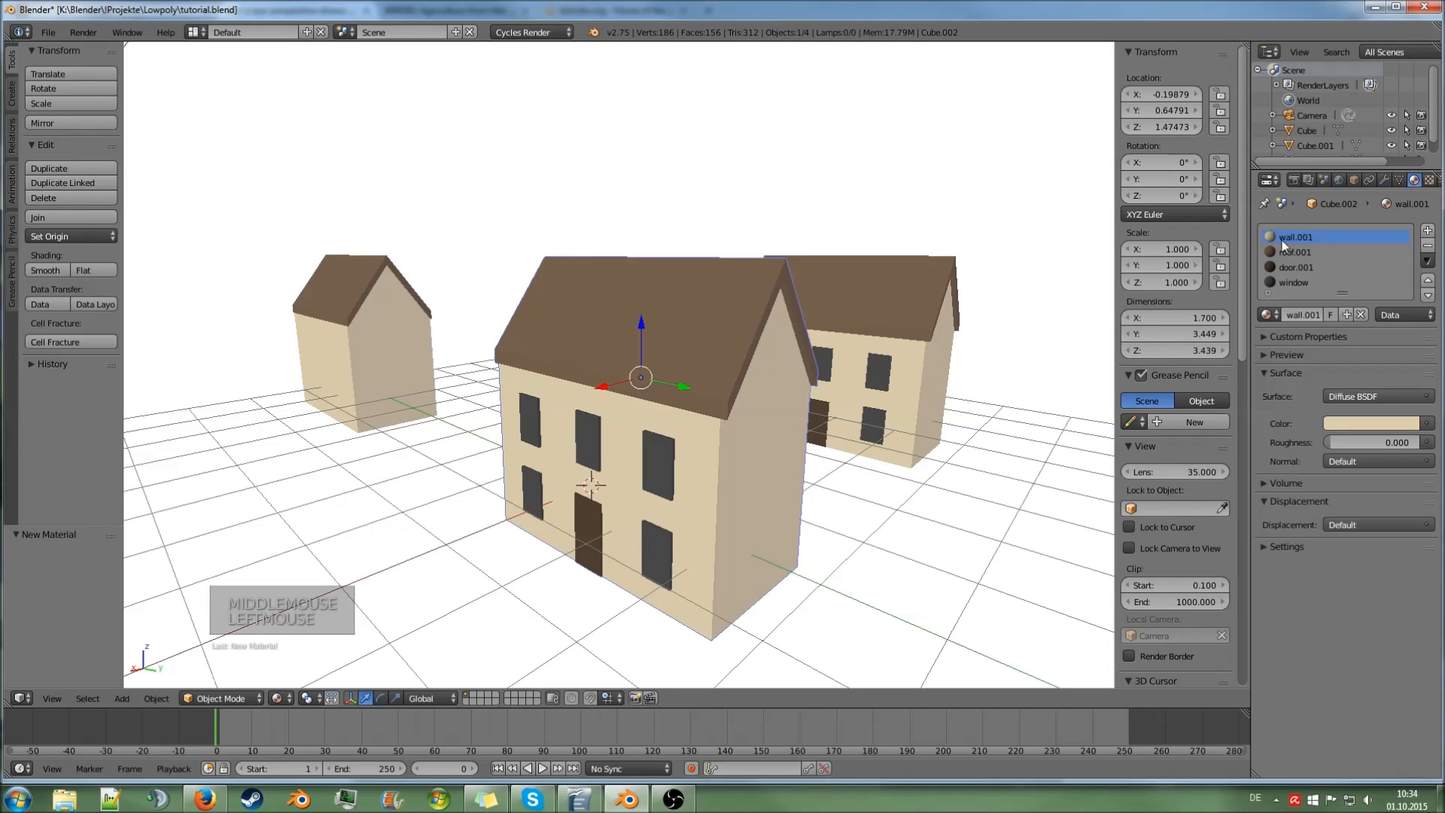
click(1348, 418)
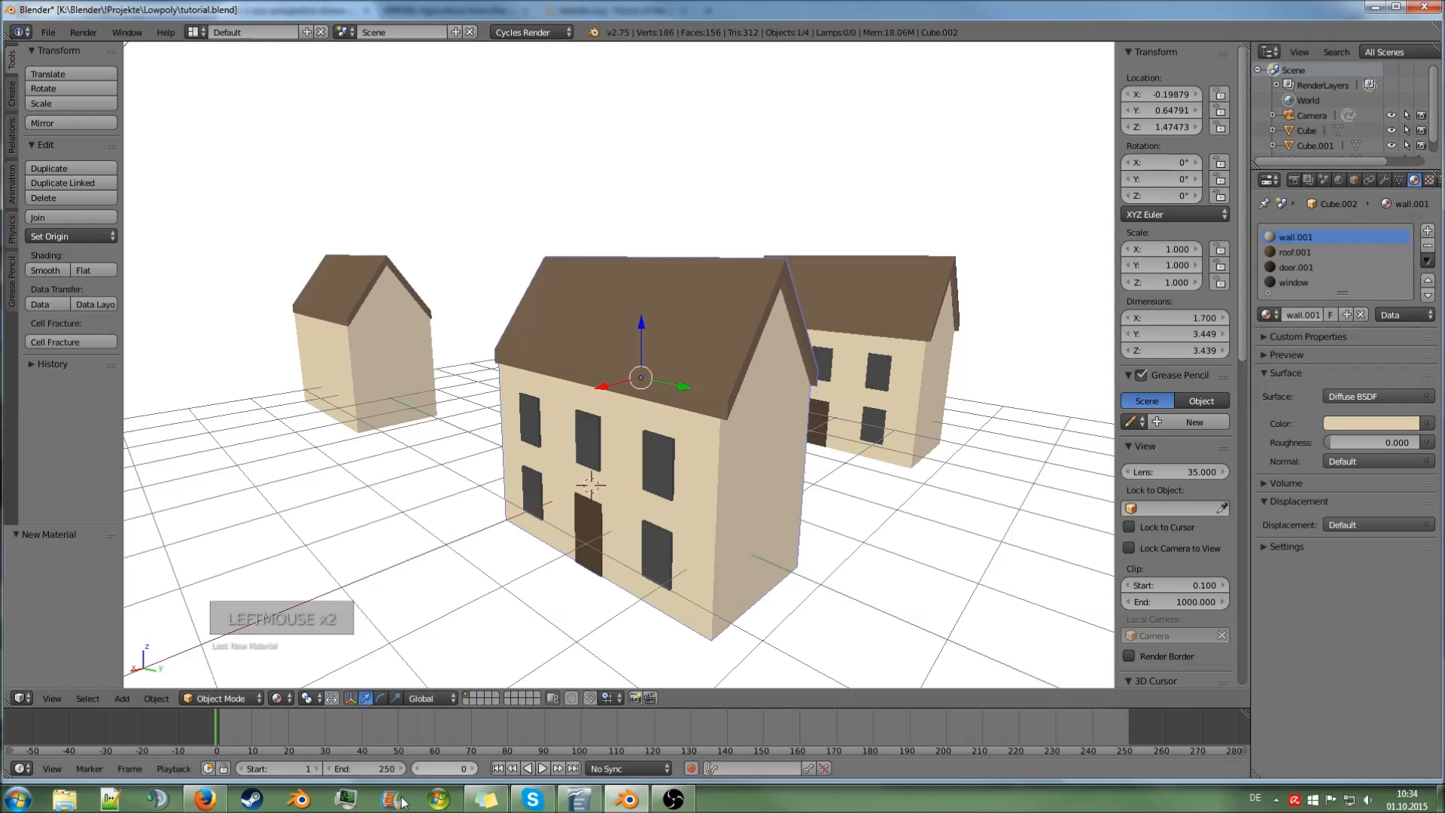
click(204, 798)
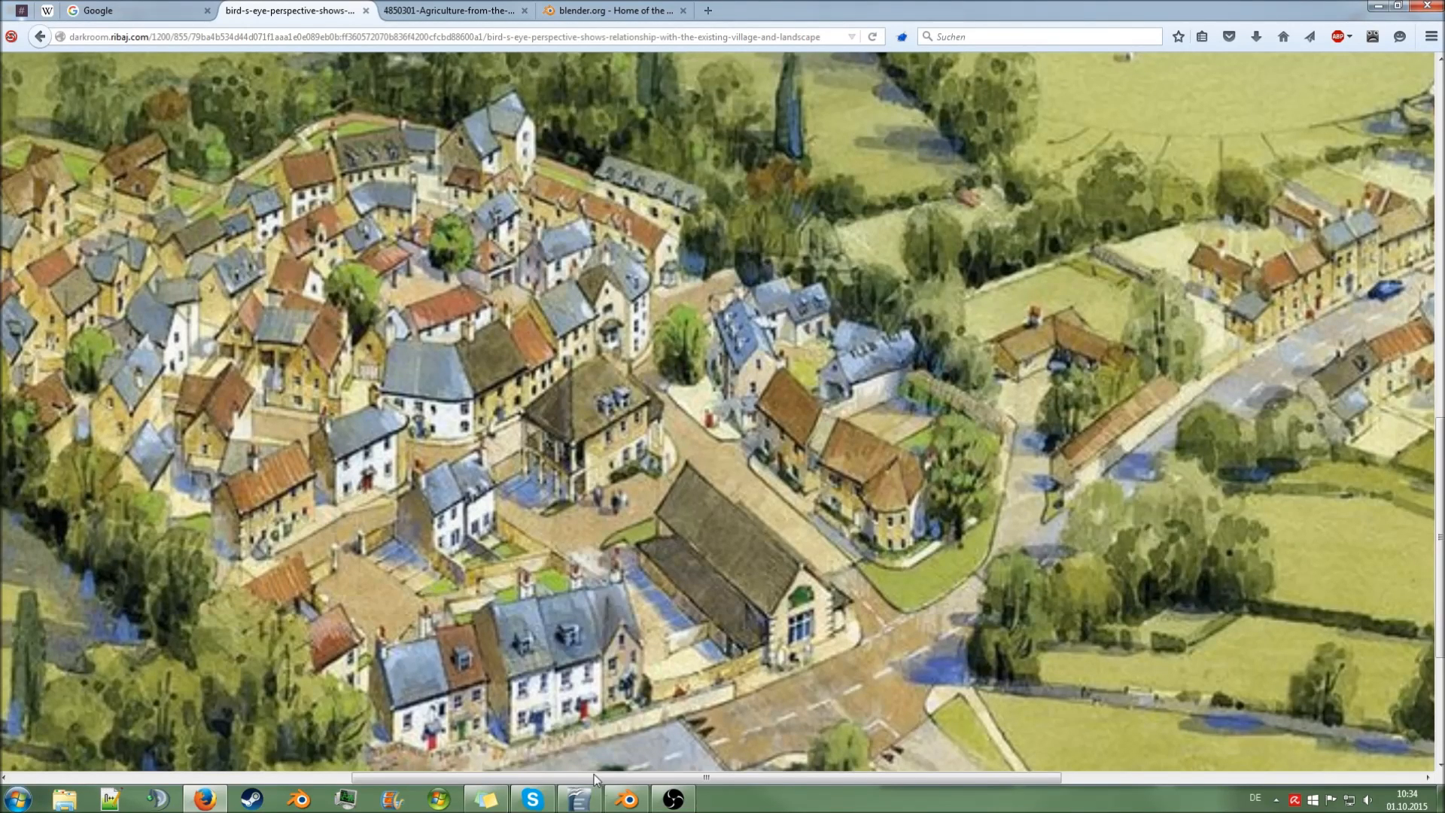
click(626, 799)
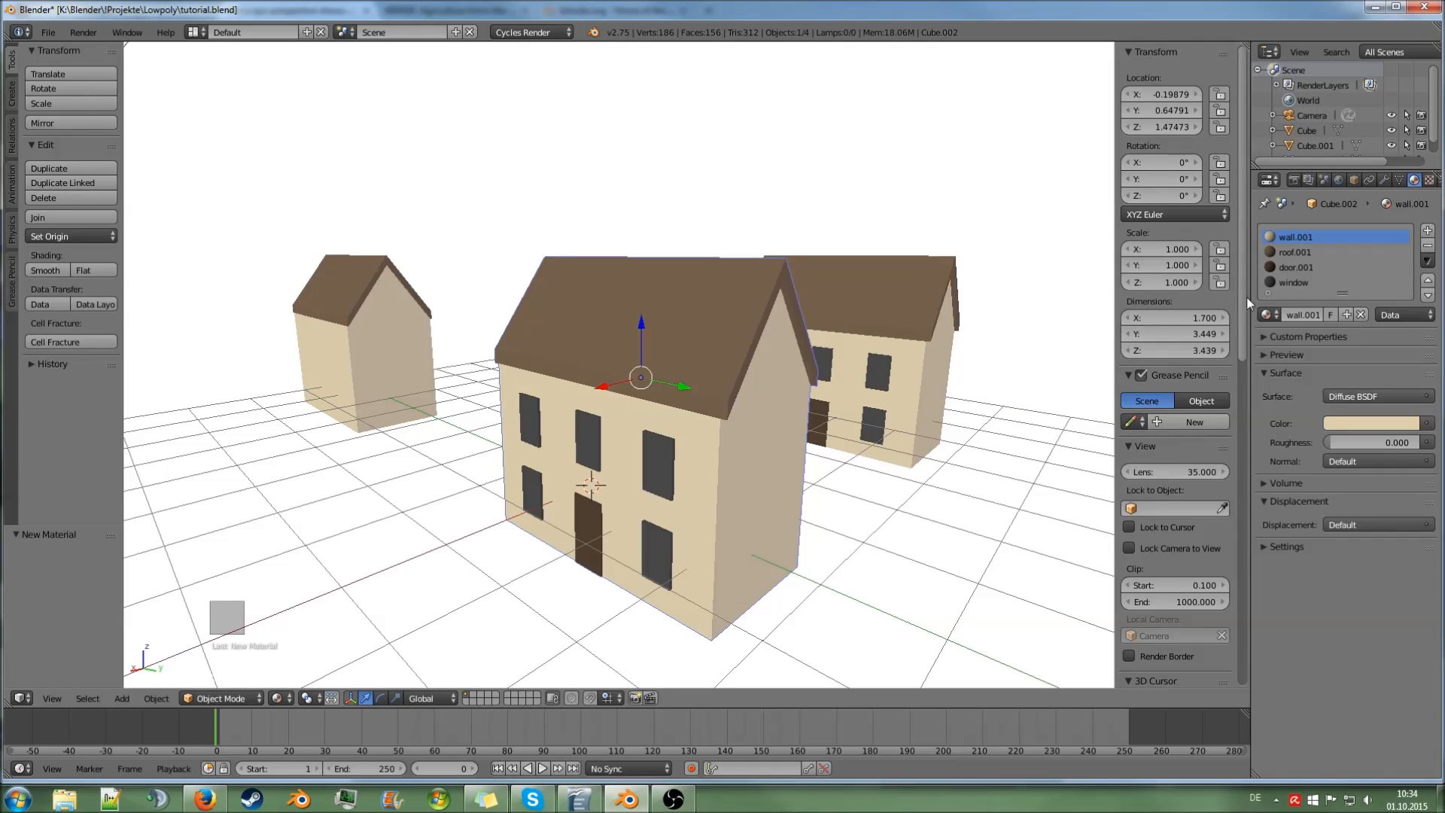
click(1365, 422)
mouse_move(1295, 204)
mouse_down()
mouse_move(1286, 231)
mouse_move(1286, 201)
mouse_up()
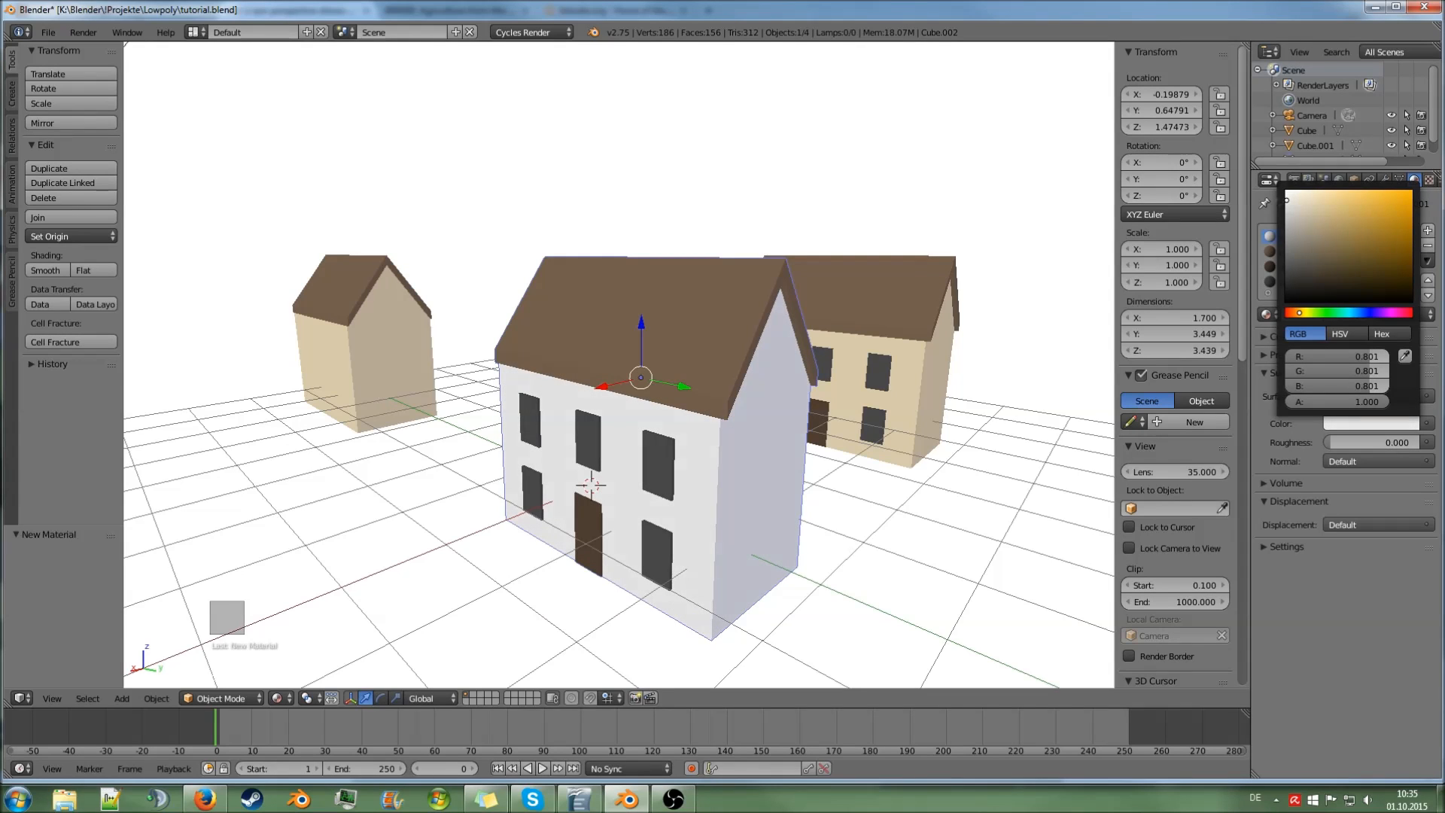
- Change the duplicated house's roof.001 colour to a muted slate blue
click(1307, 251)
click(1349, 423)
click(1359, 310)
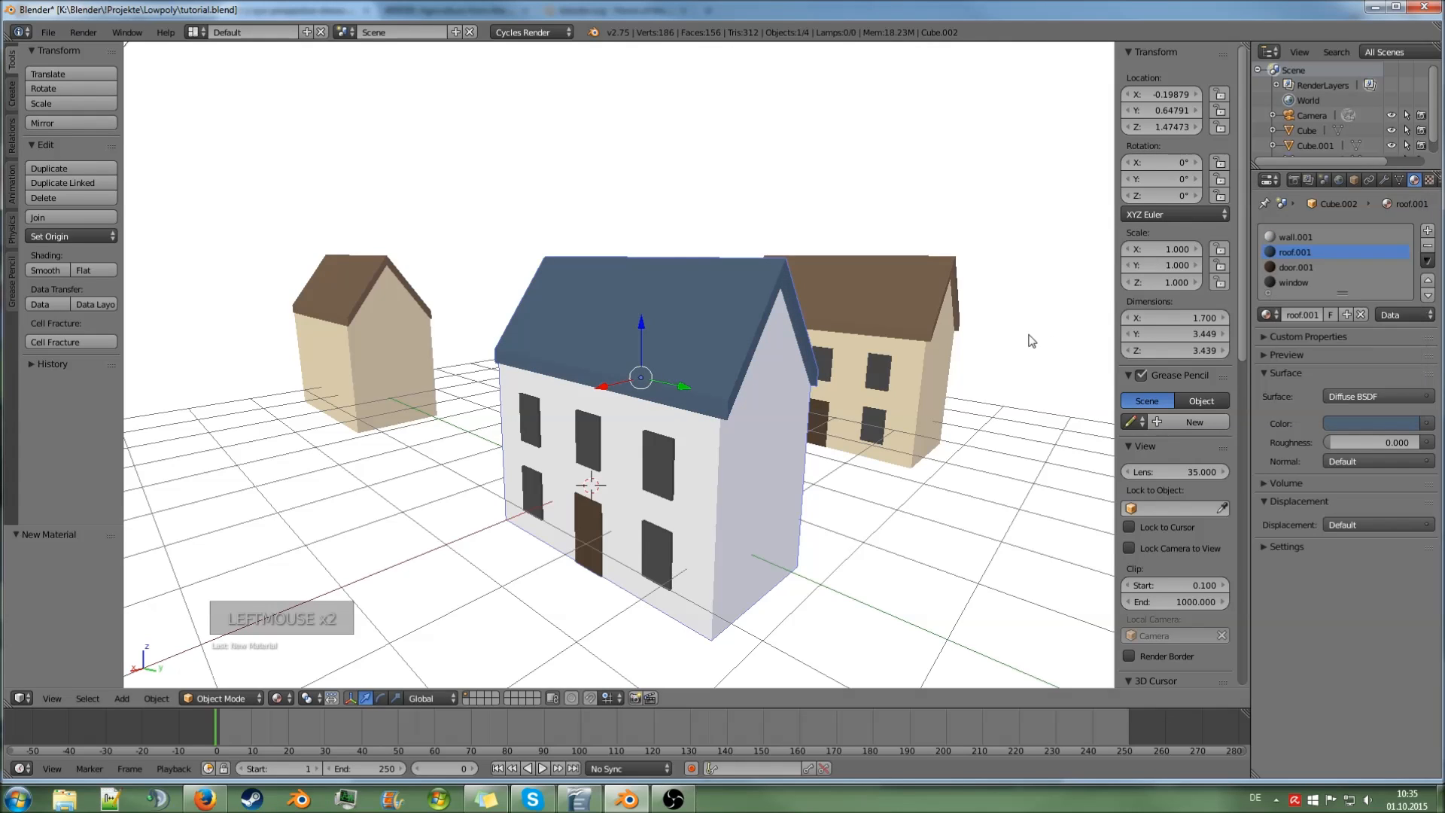
- Set the duplicated house's door.001 colour to muted red, about R 0.274, G 0.048, B 0.048
click(1293, 268)
click(1357, 417)
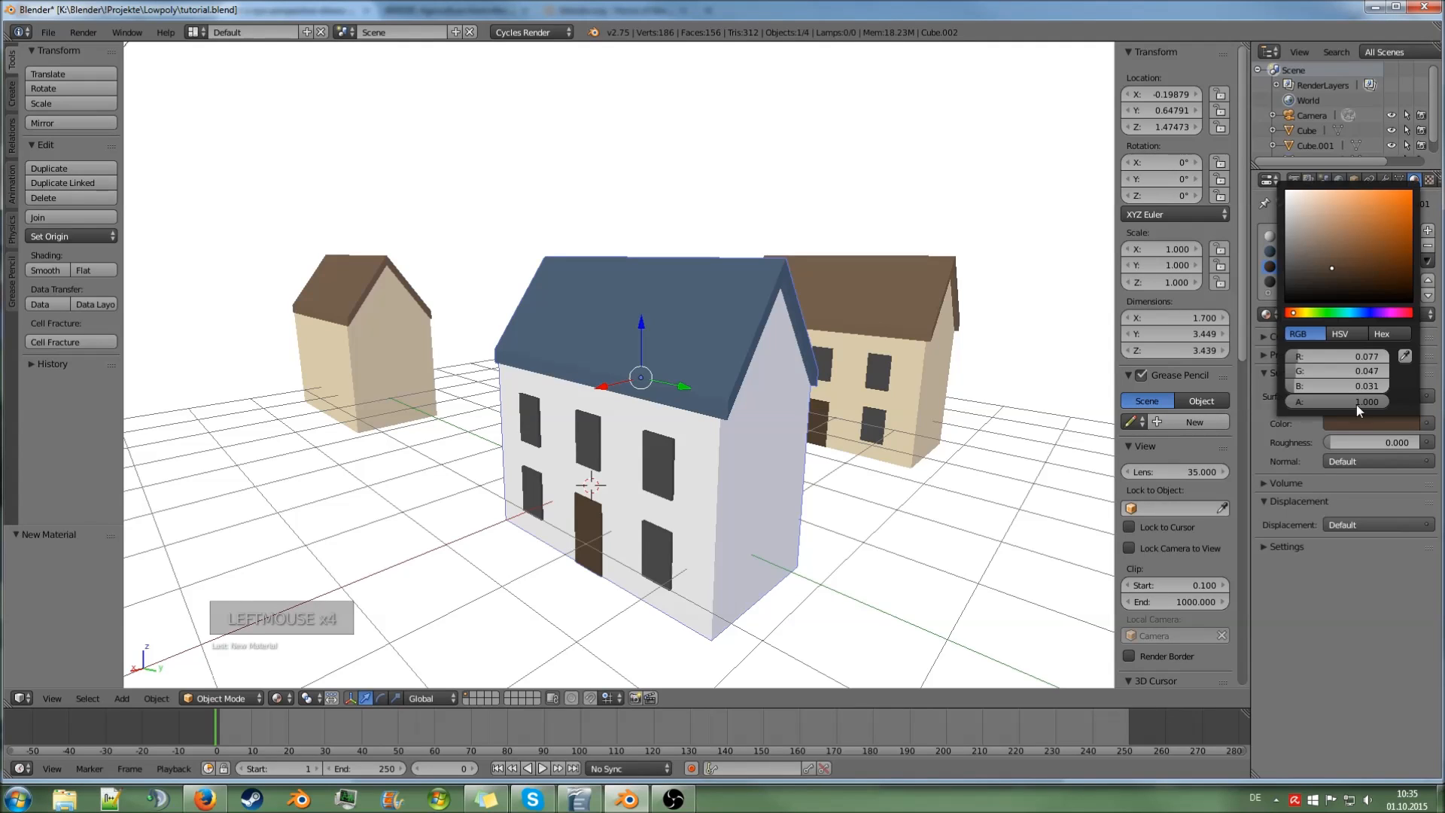
click(1293, 313)
mouse_move(1301, 299)
mouse_down()
mouse_move(1385, 207)
mouse_move(1381, 232)
mouse_move(1366, 217)
mouse_move(1357, 240)
mouse_up()
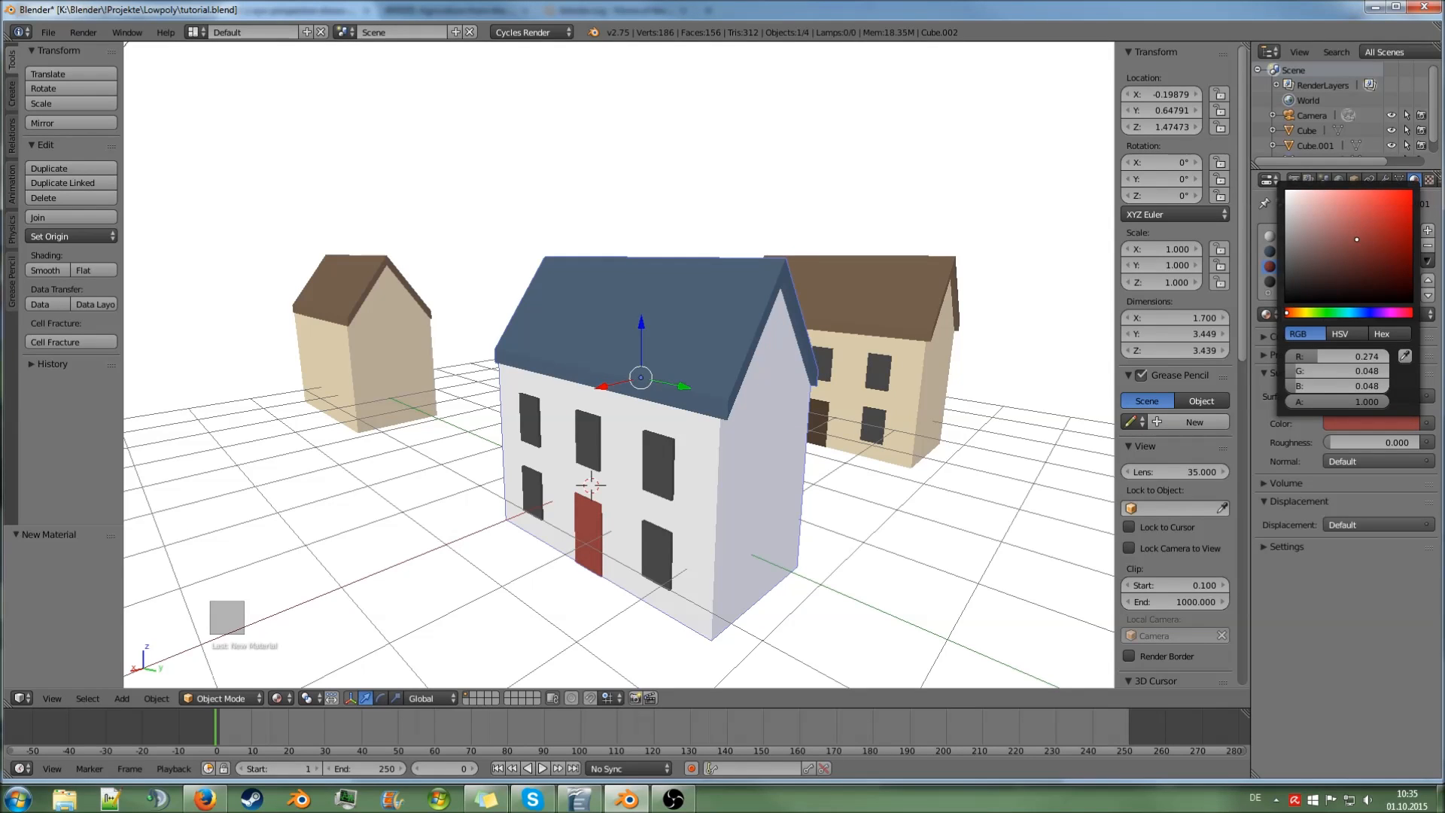
- Move the beige house with windows about 3.121 along the X axis, closer to the white house
middle_drag(741, 455, 641, 484)
scroll(640, 484, down, 4)
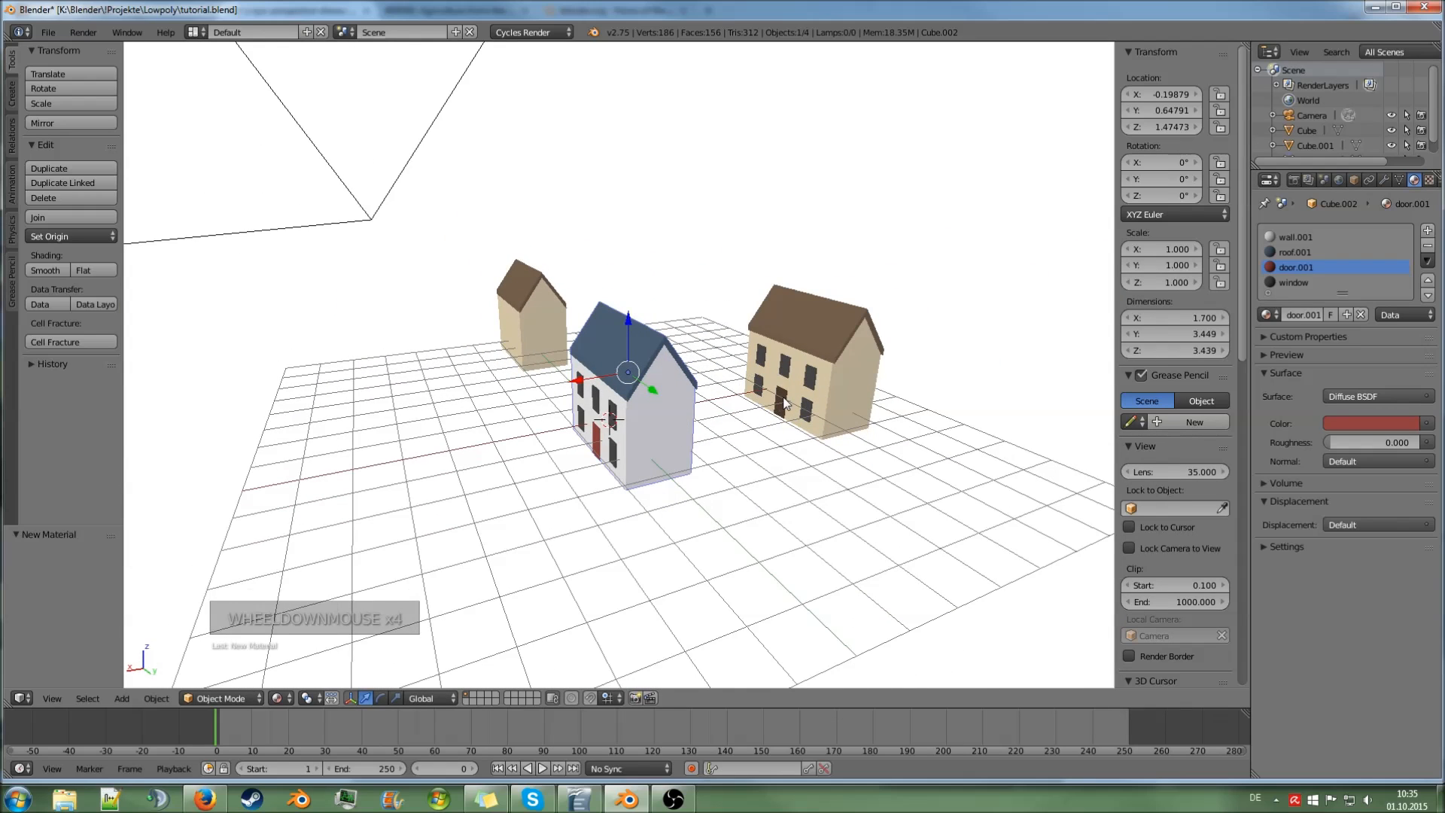
right_click(807, 389)
drag(776, 362, 683, 380)
- Move the beige windowed house and the white house together about 6.5 along the Y axis
middle_drag(683, 377, 761, 410)
shift+right_click(624, 374)
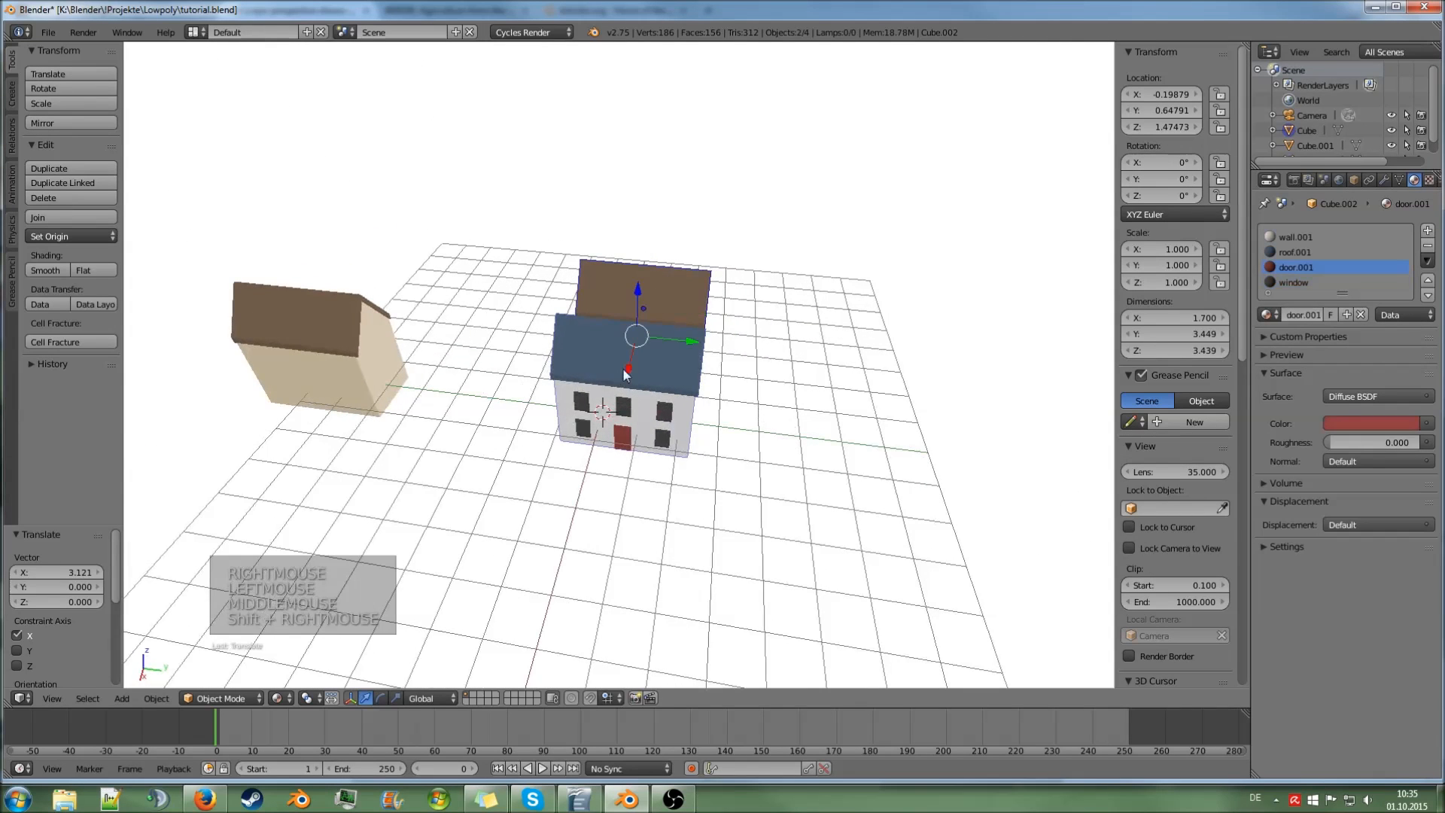
drag(675, 341, 938, 379)
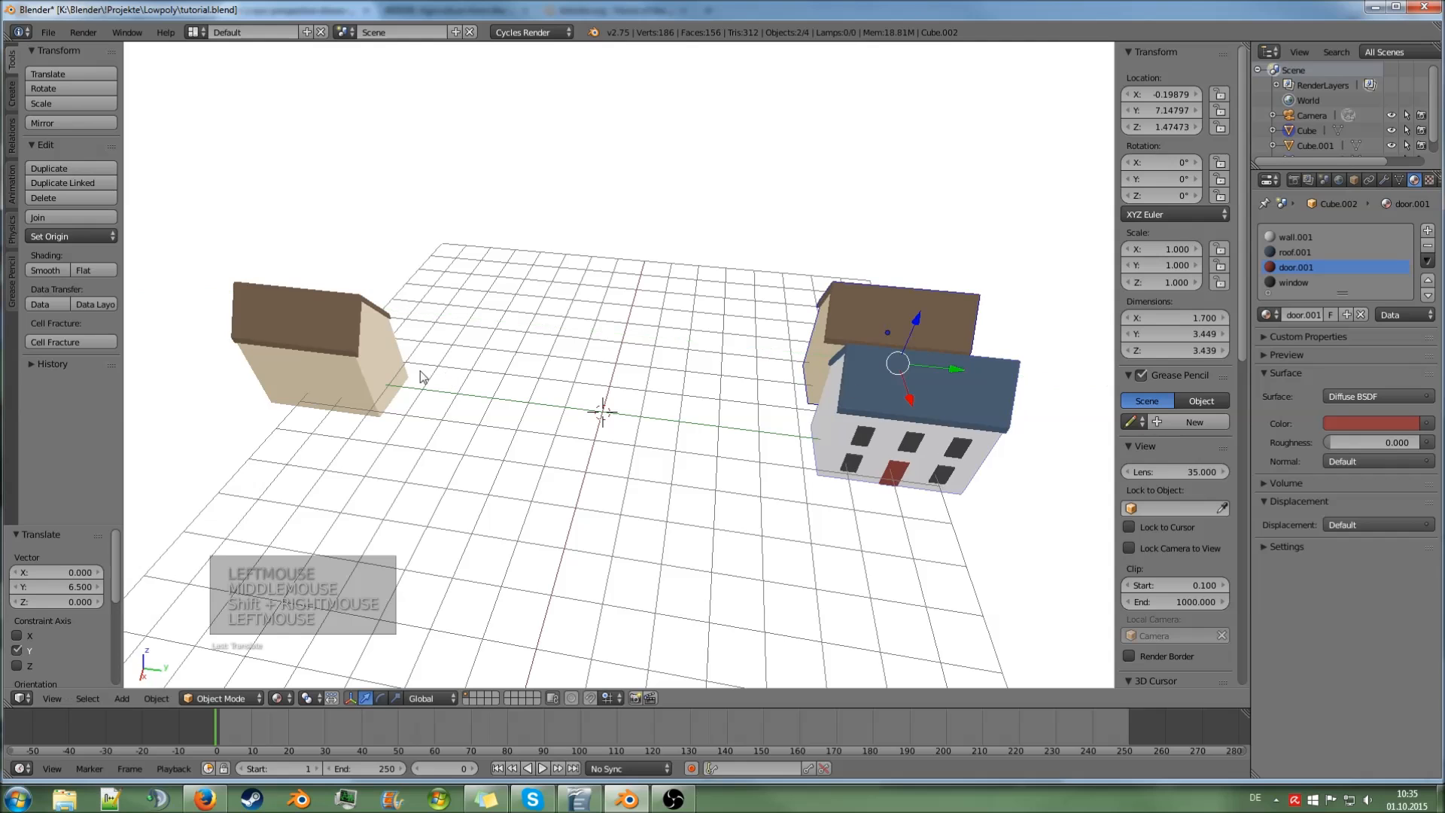
- Move the plain house without windows about 7.697 along the Y axis, near the grid's centre
right_click(382, 354)
drag(361, 381, 612, 422)
scroll(612, 422, up, 3)
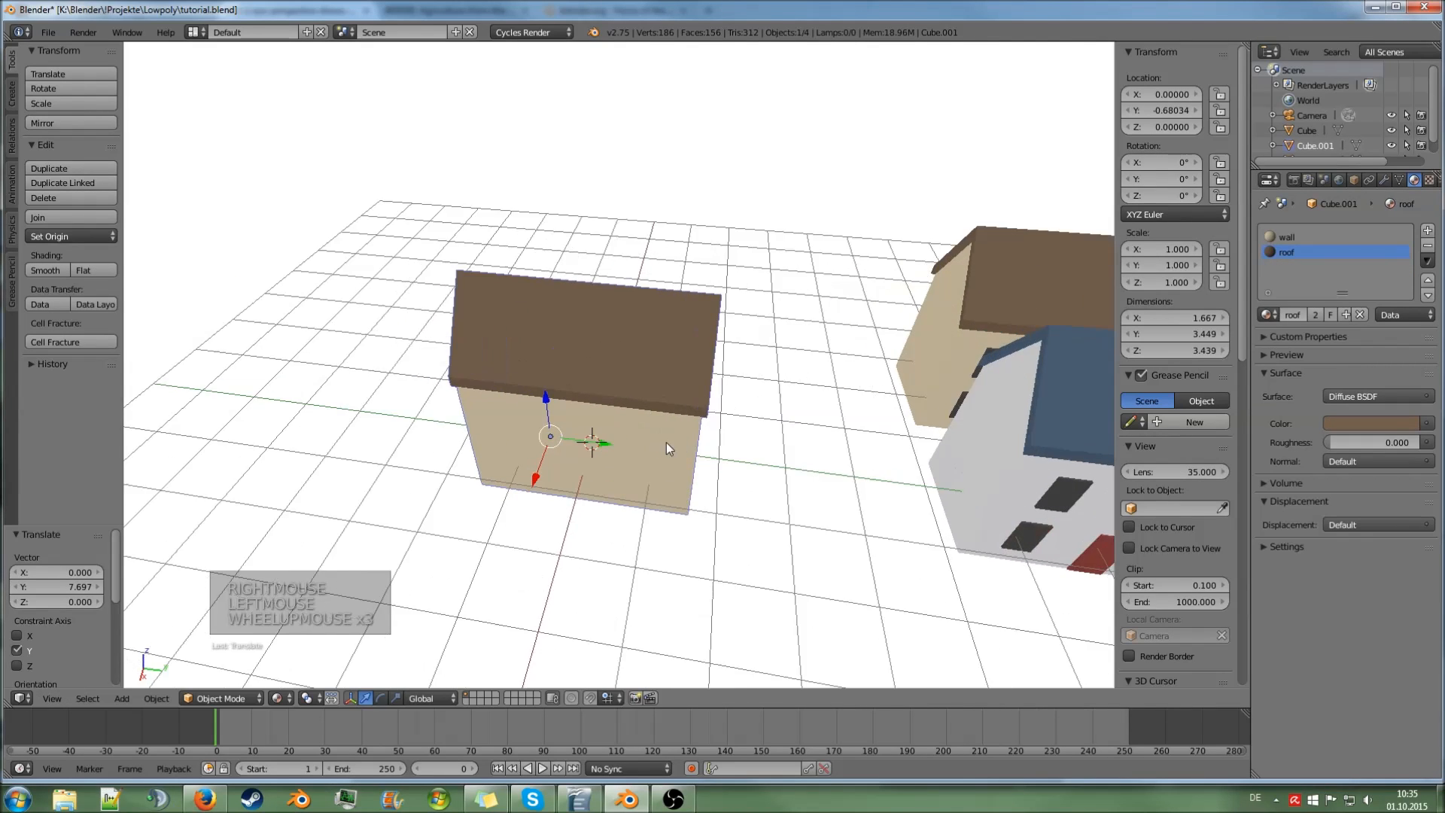
middle_drag(666, 442, 688, 406)
scroll(687, 407, down, 1)
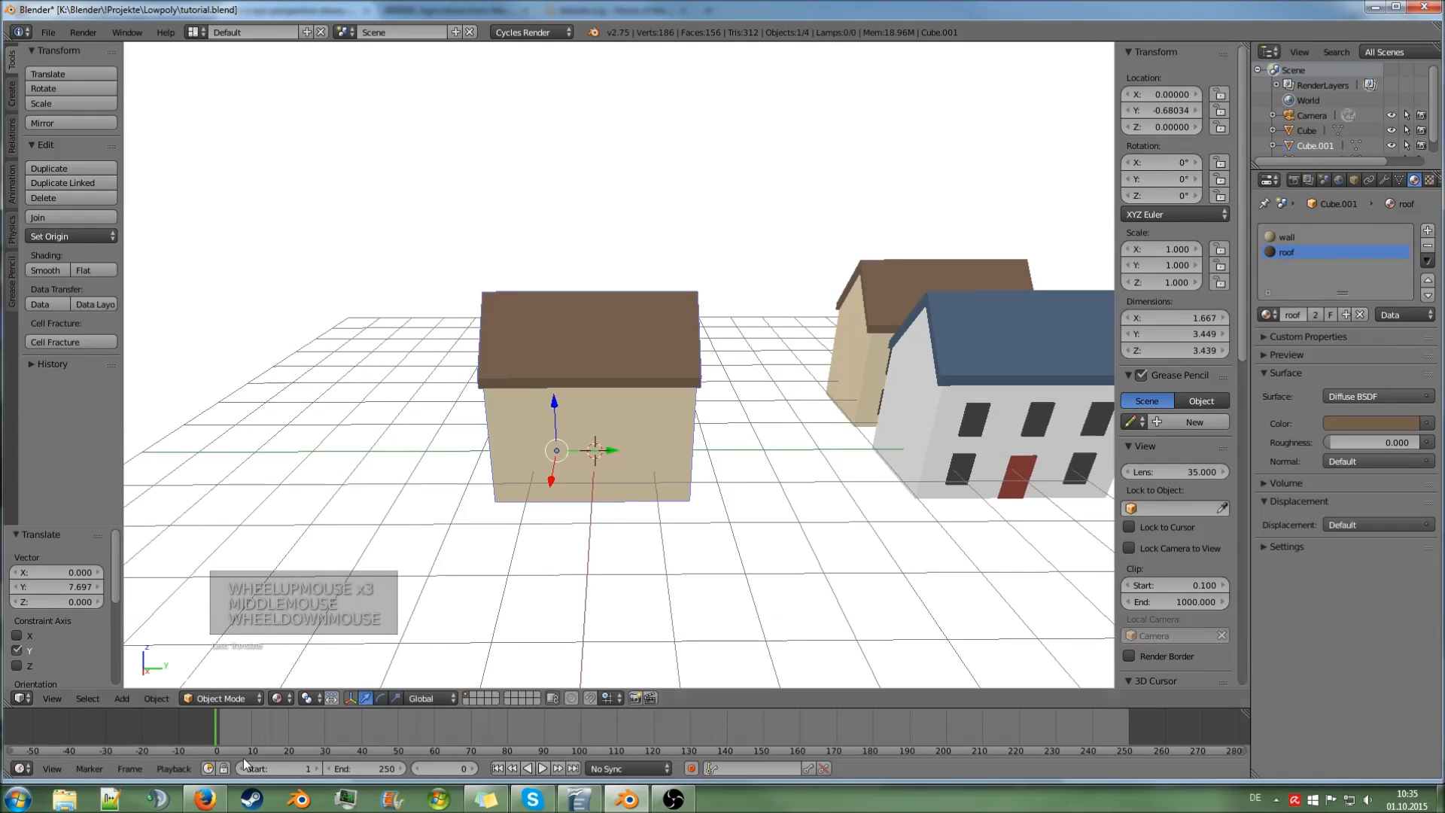
- Check the narrow houses in the browser's village illustration, and scale the plain house along the Y axis to about 0.478
click(205, 799)
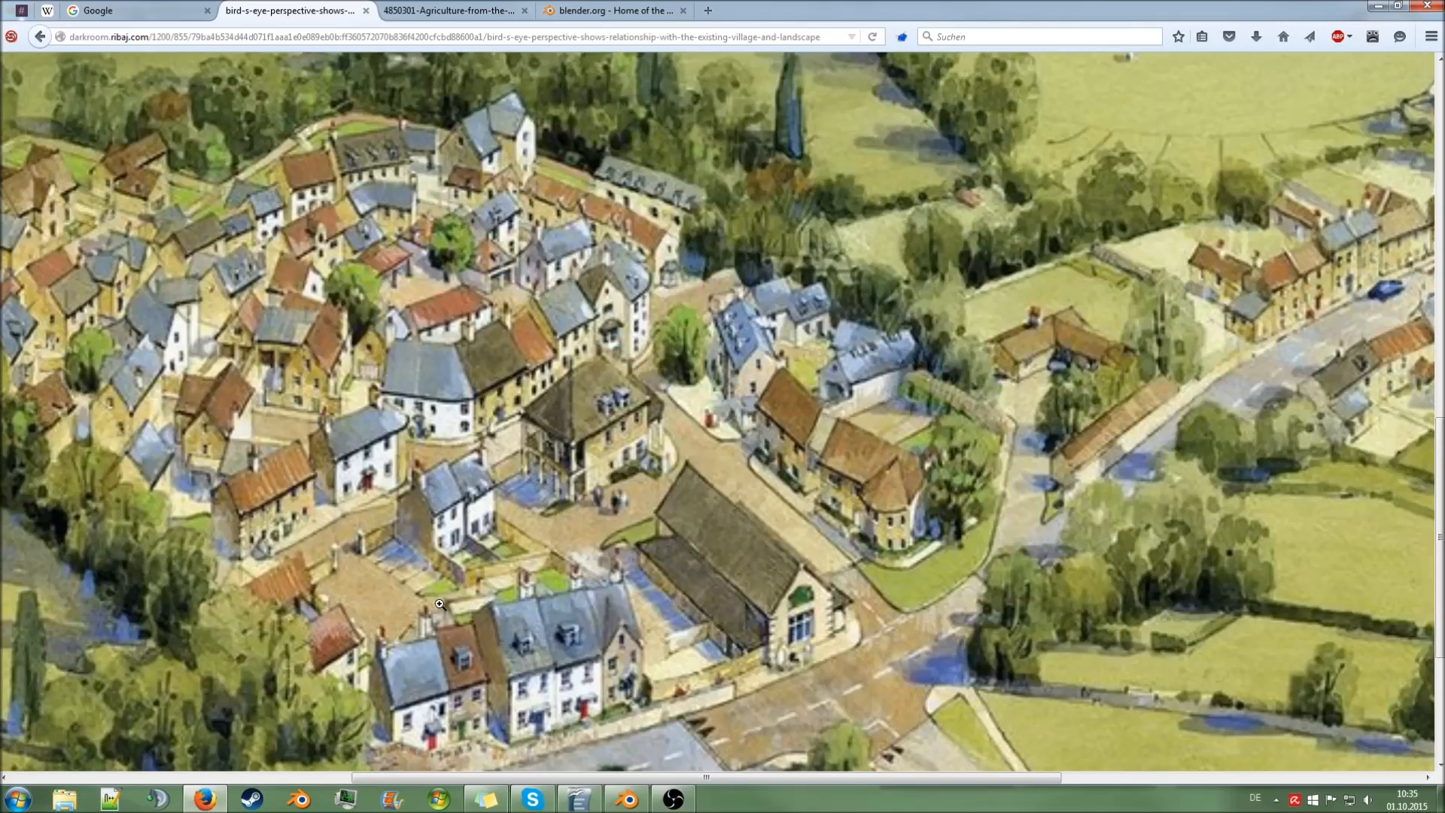
scroll(440, 604, up, 4)
scroll(520, 608, down, 4)
click(629, 800)
middle_drag(660, 492, 708, 482)
key(s)
key(s)
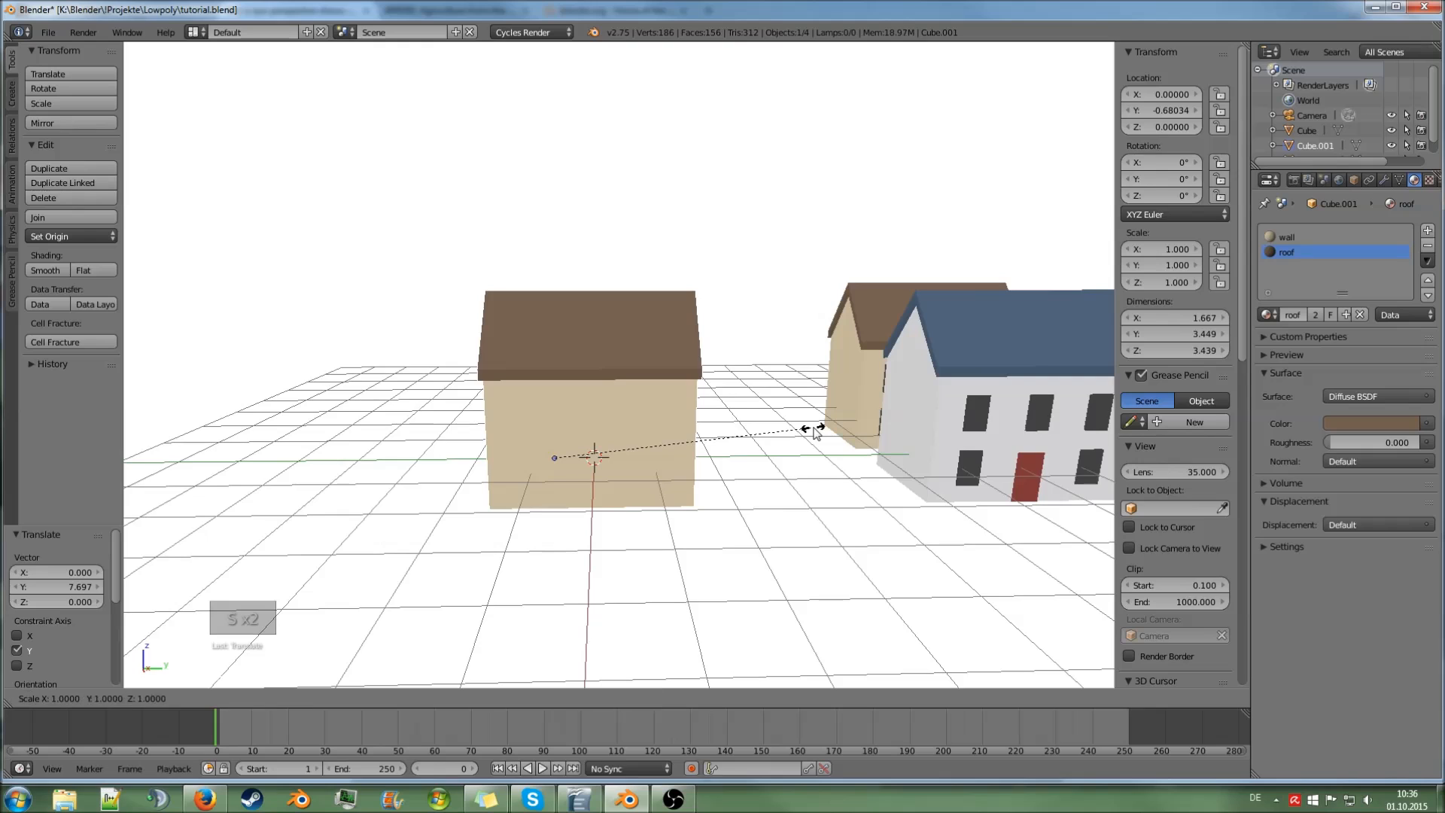
key(y)
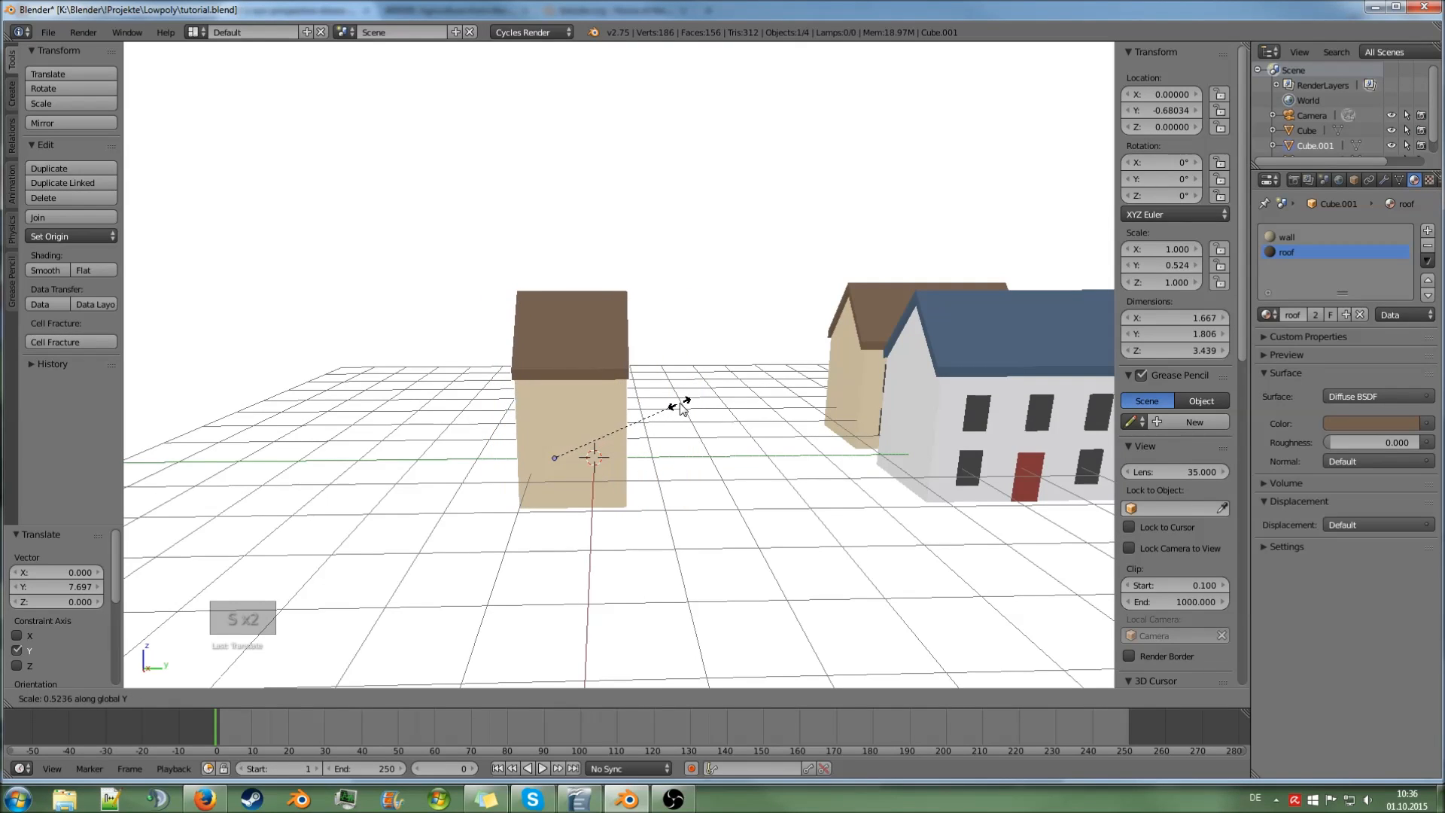
click(669, 408)
- Extend the narrow house's roof overhang at the negative-Y gable by moving both roof end faces about -0.036 along Y
middle_drag(668, 406, 797, 413)
scroll(638, 295, up, 3)
middle_drag(639, 295, 626, 219)
key(Tab)
right_click(522, 193)
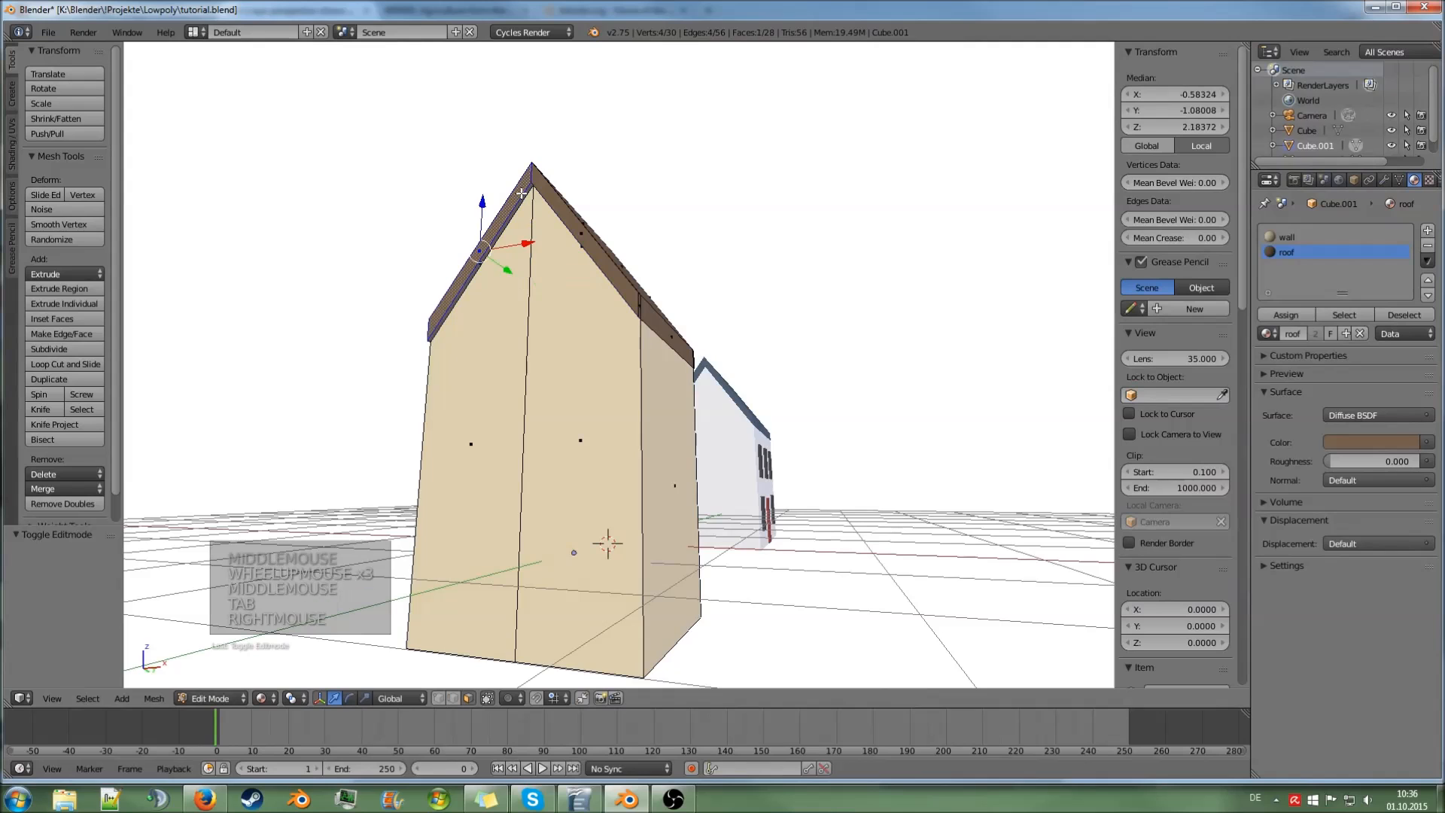
shift+right_click(550, 198)
middle_drag(550, 198, 497, 267)
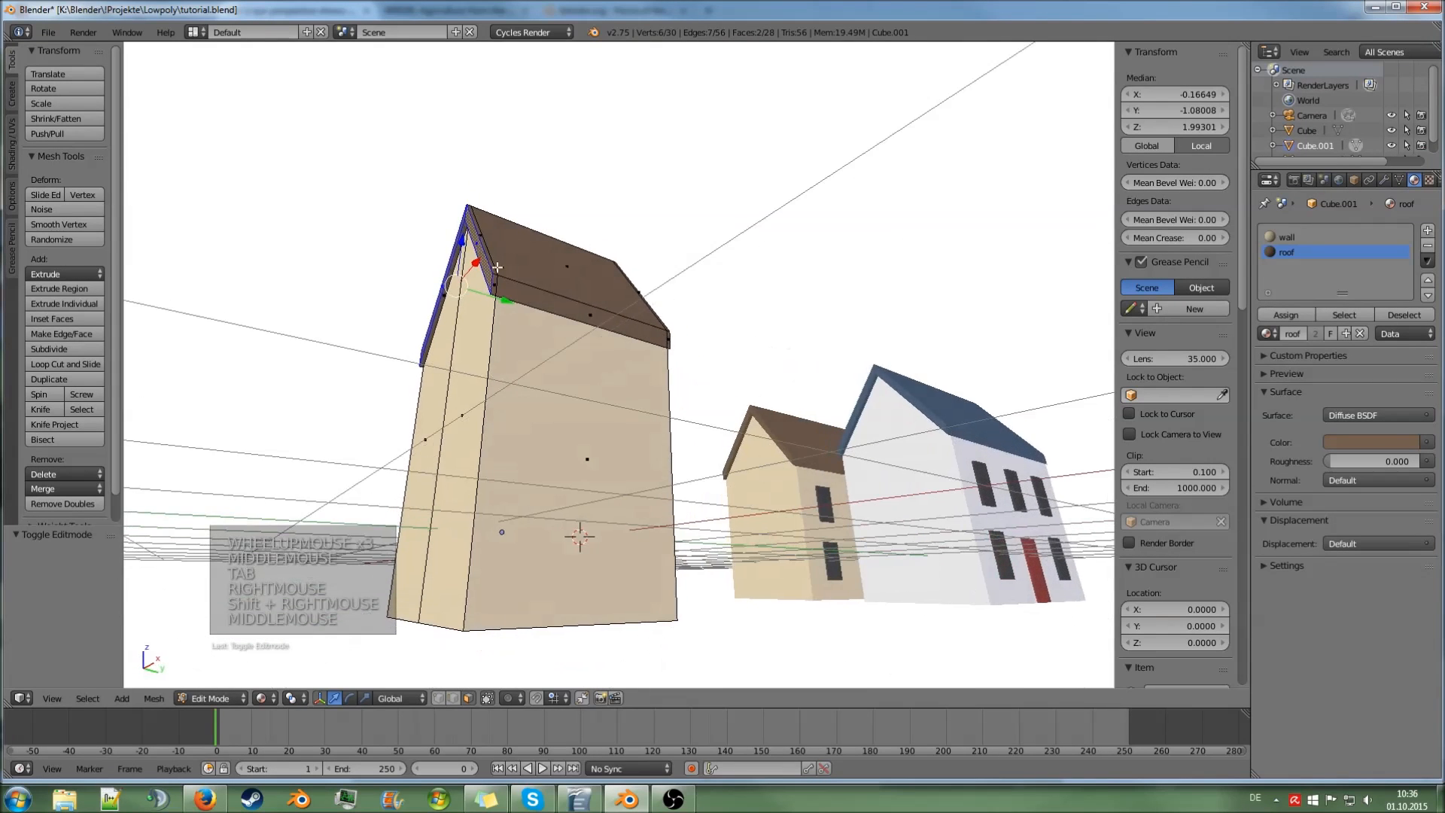
drag(488, 295, 486, 292)
- Extend the roof overhang at the positive-Y gable by moving both roof end faces outward along Y, and leave Edit Mode
middle_drag(486, 292, 608, 284)
right_click(637, 262)
shift+right_click(617, 272)
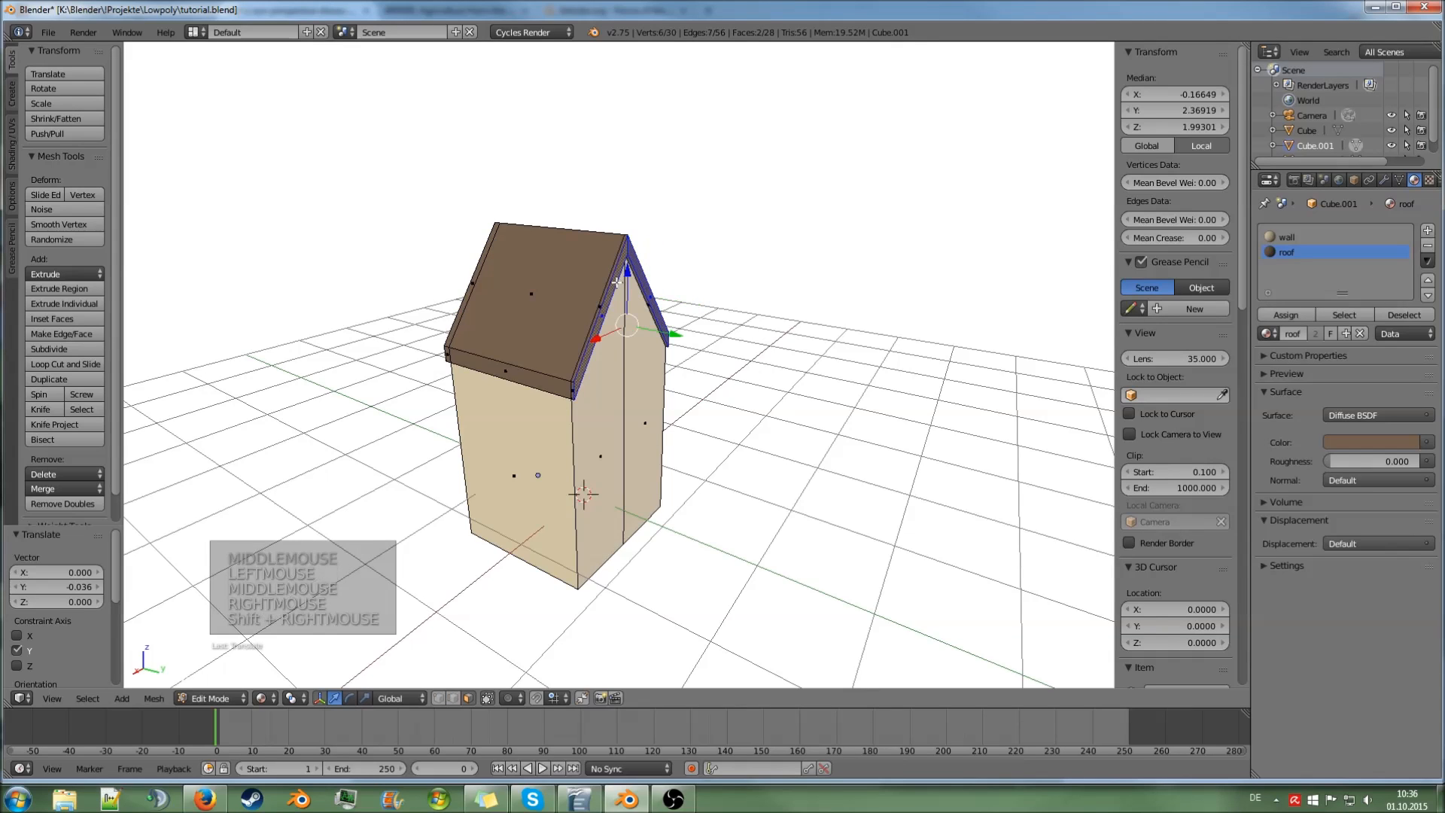
middle_drag(617, 272, 703, 251)
scroll(675, 345, up, 2)
scroll(675, 345, up, 1)
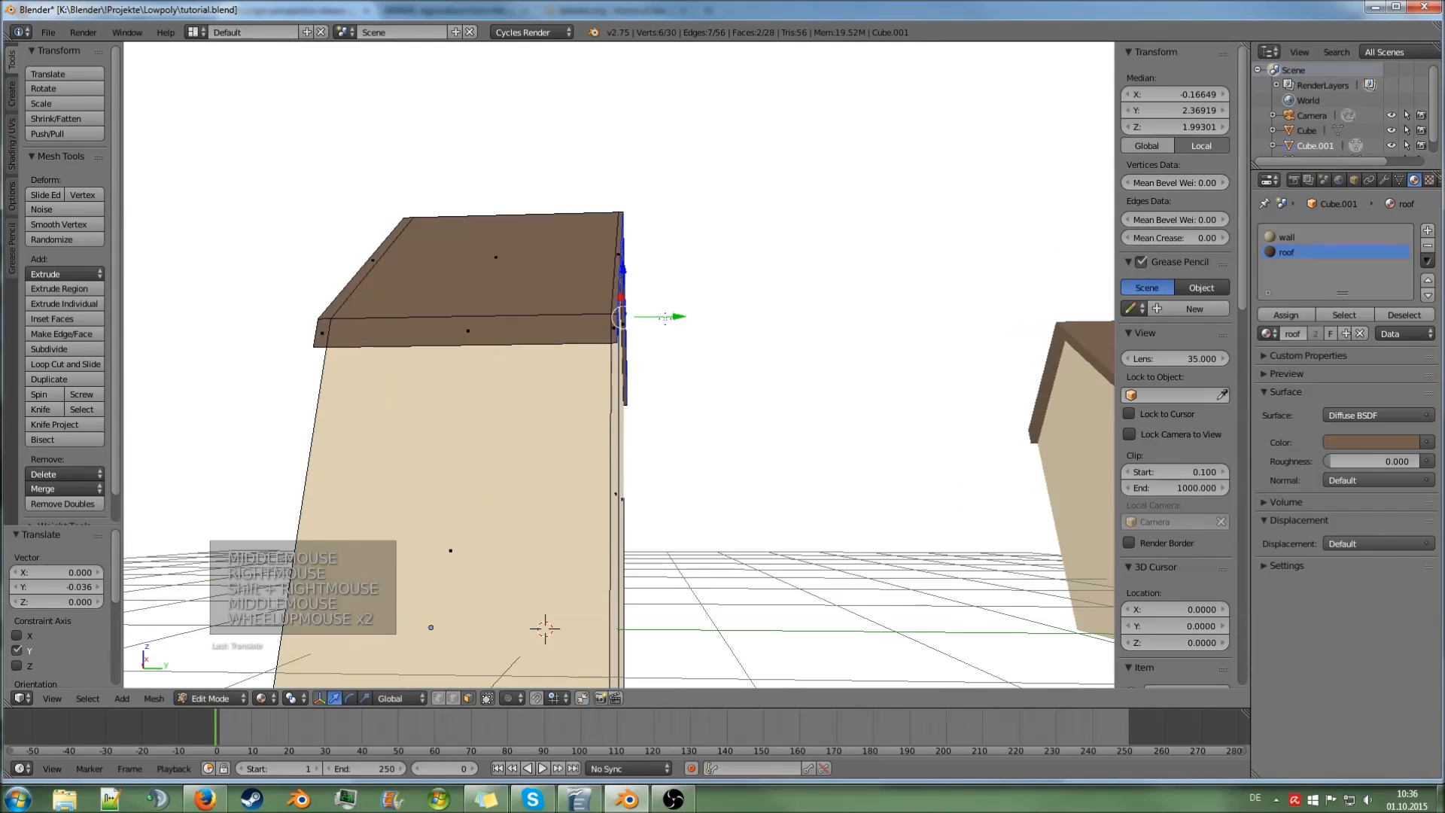
drag(668, 316, 677, 317)
scroll(676, 317, down, 2)
click(682, 330)
middle_drag(682, 330, 664, 403)
key(Tab)
- Duplicate the white house's door and upper middle window with all linked geometry, offsetting the copies about 0.996, -2.797, 1.059 in X, Y, Z
scroll(687, 396, down, 2)
middle_drag(726, 471, 646, 478)
scroll(738, 454, down, 4)
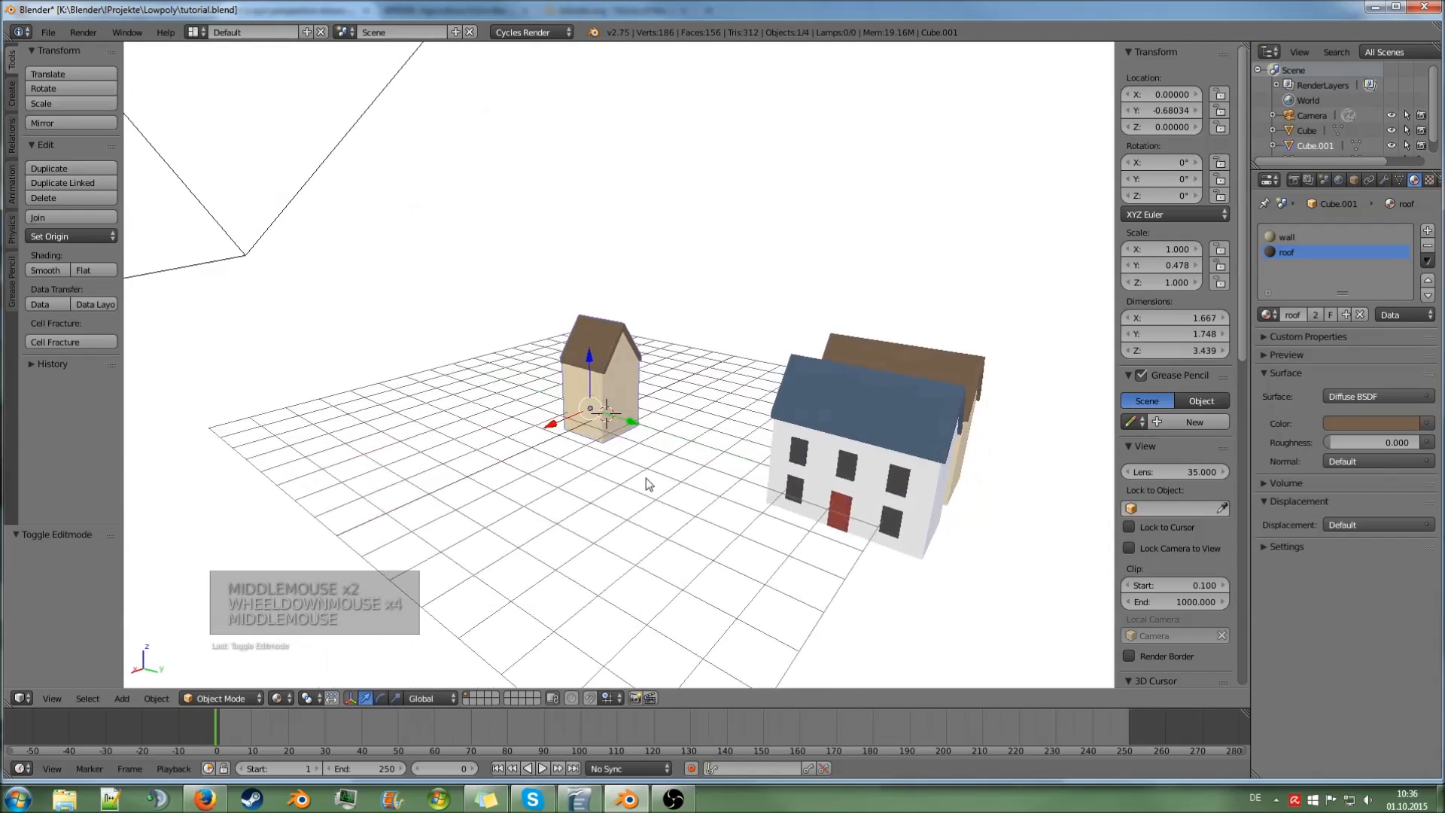
right_click(822, 498)
scroll(867, 521, up, 2)
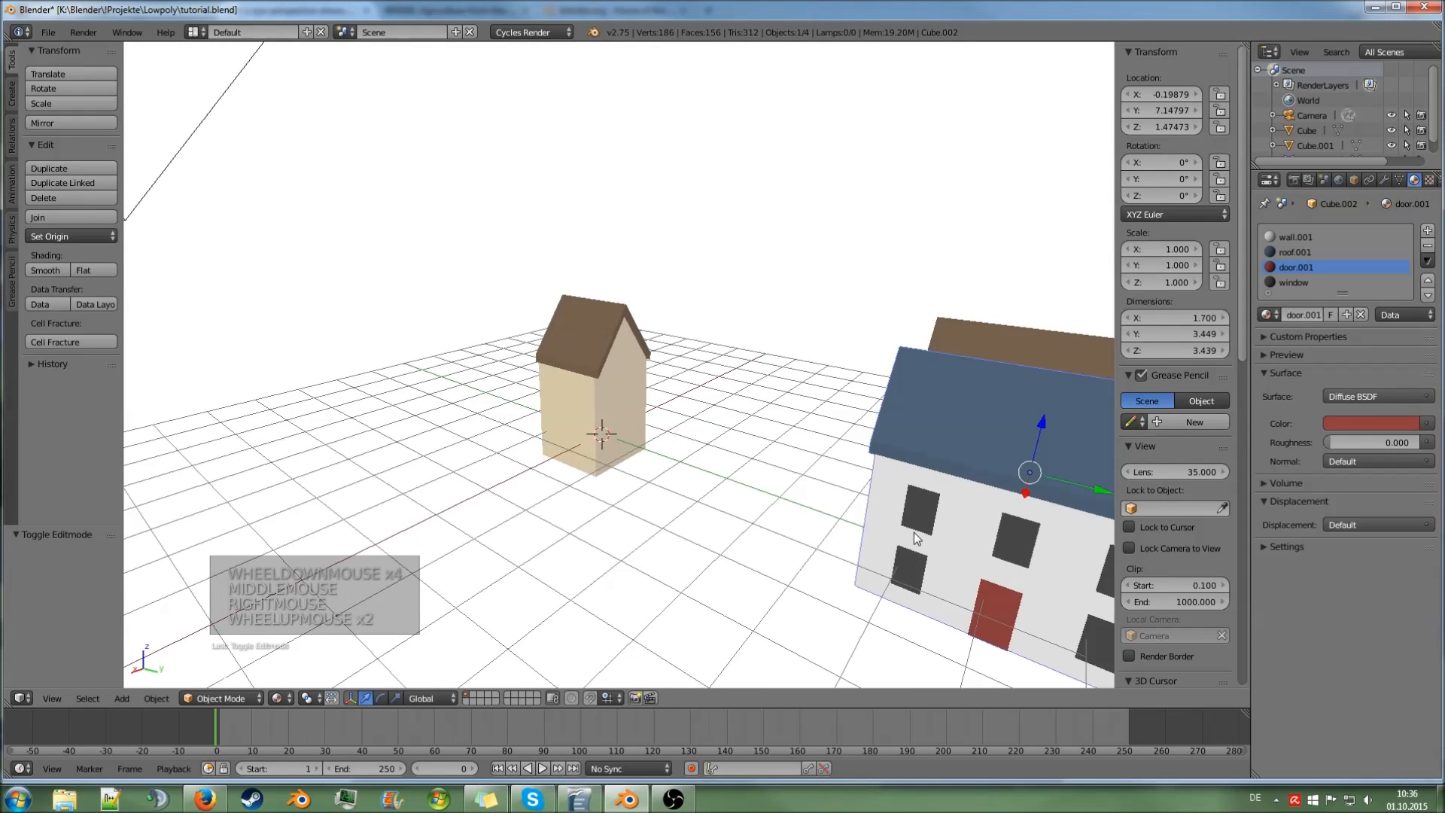
scroll(887, 459, down, 1)
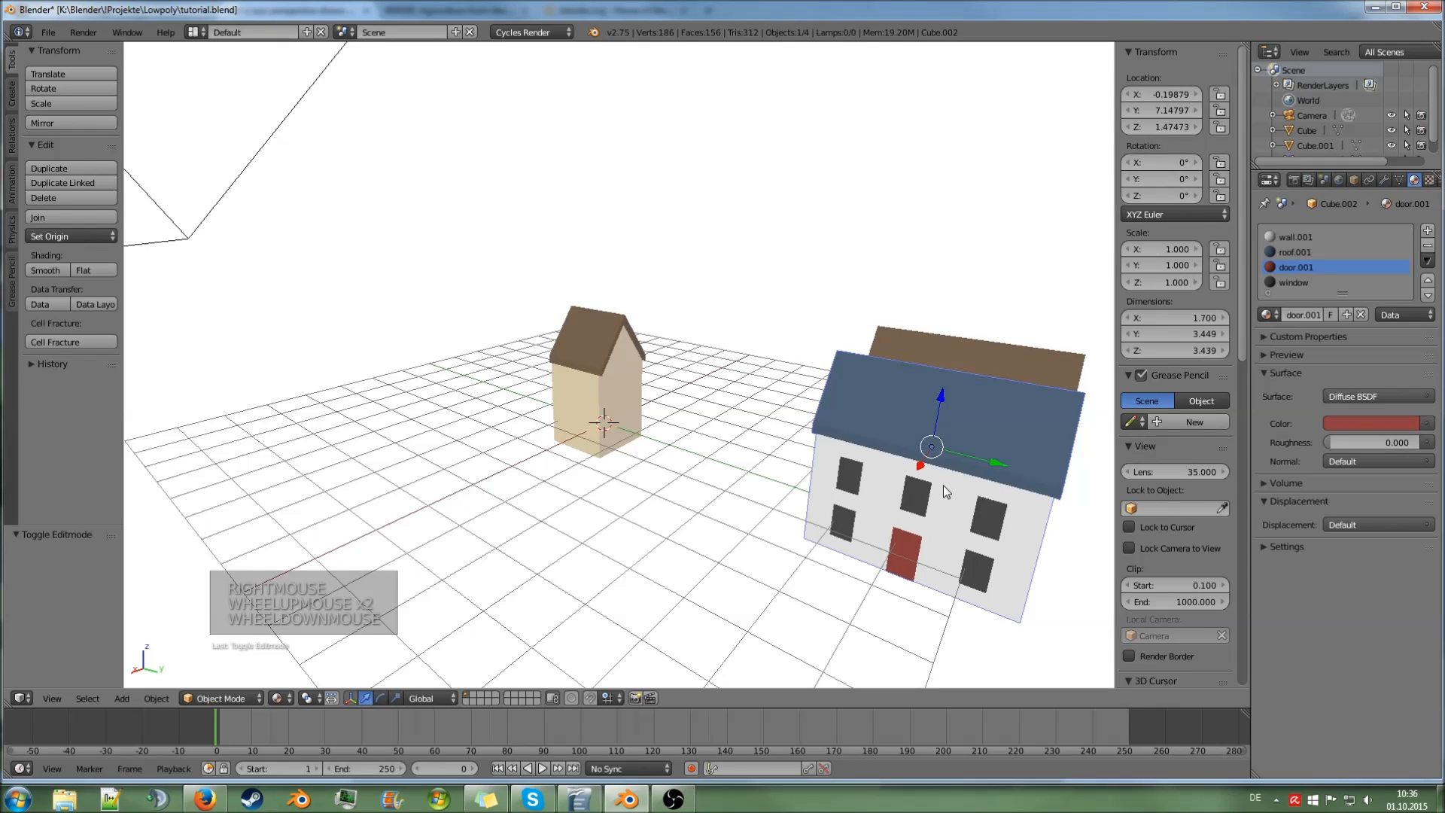
key(Tab)
right_click(907, 549)
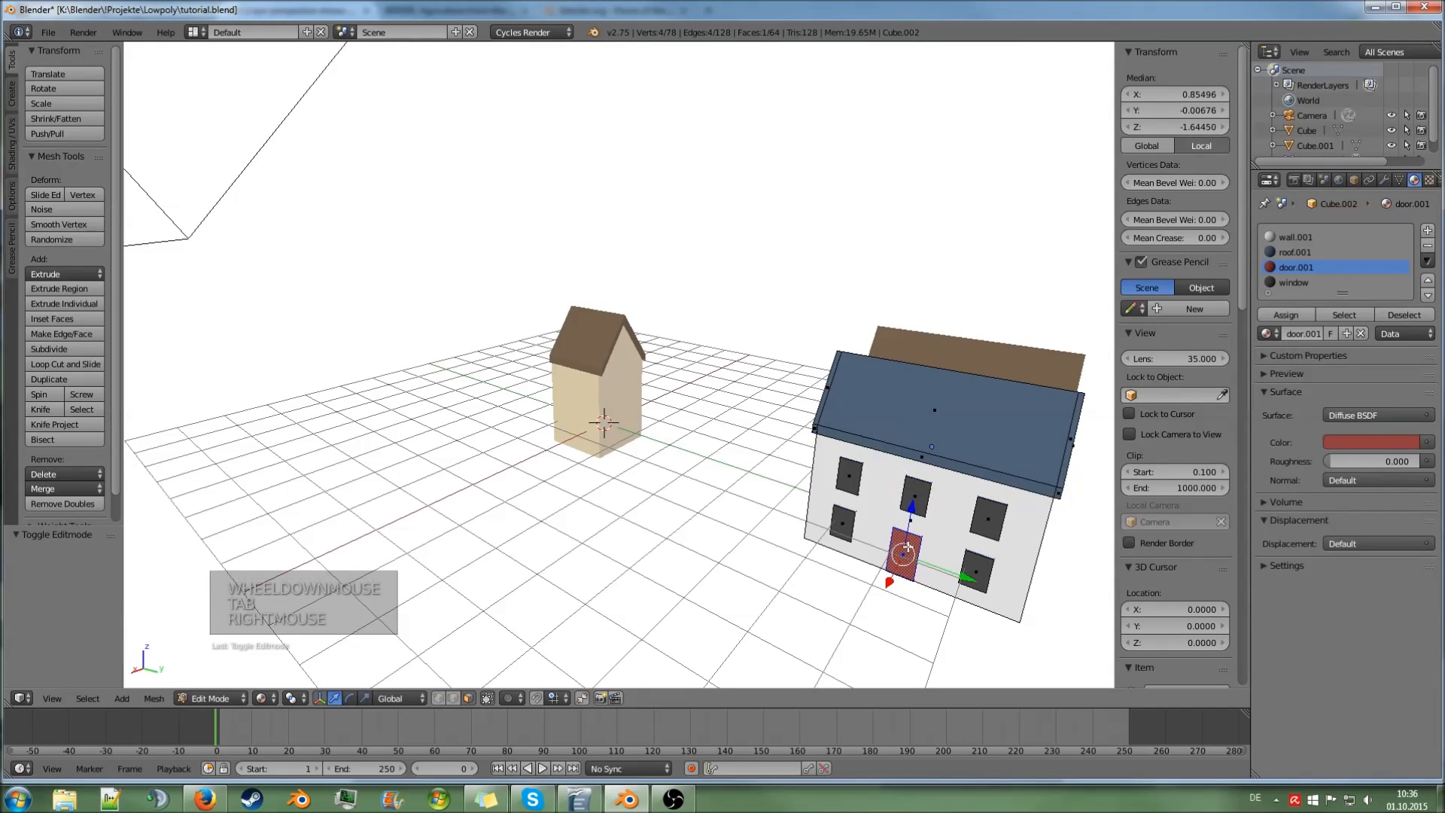
shift+right_click(920, 499)
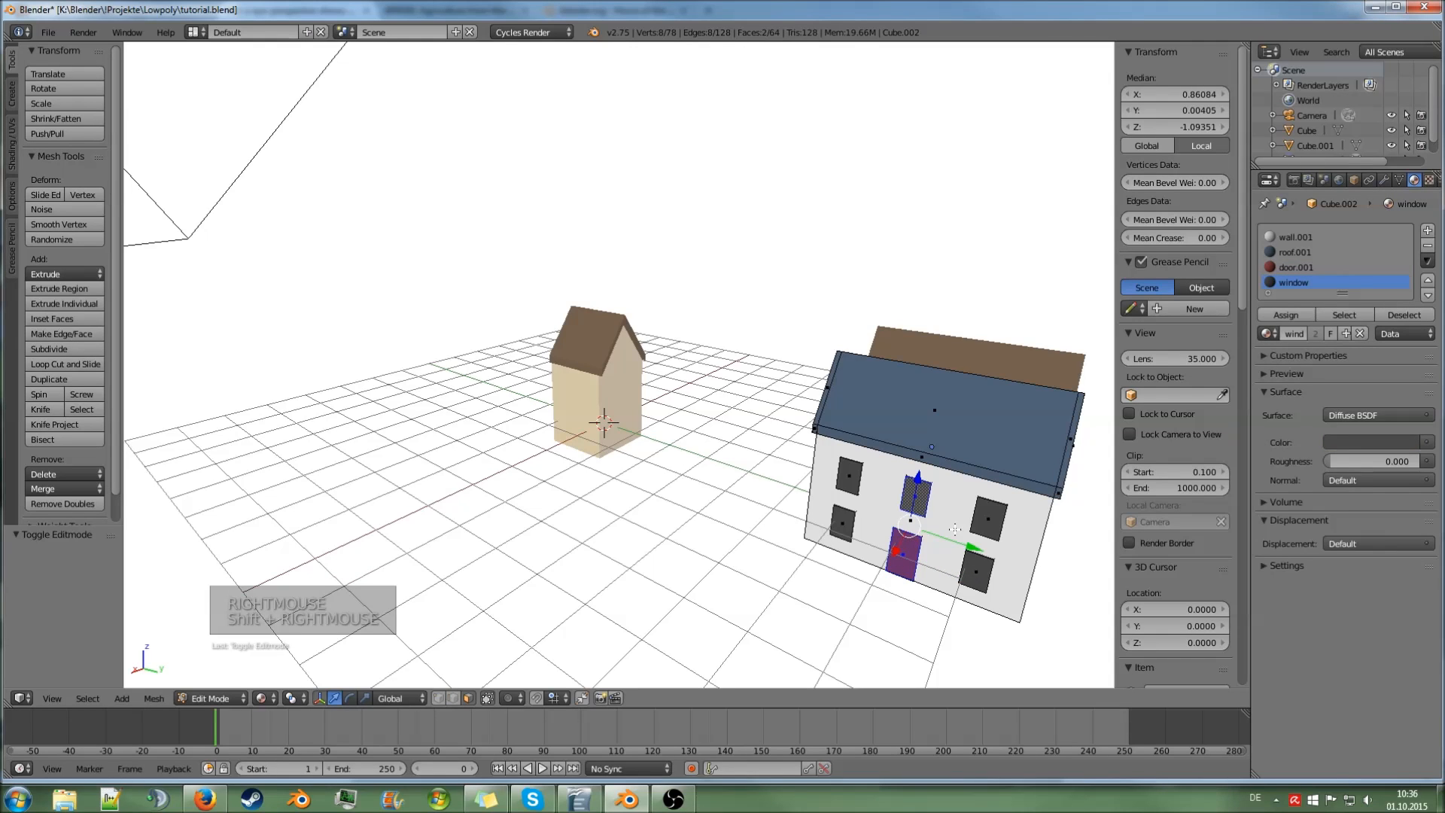
key(ctrl+l)
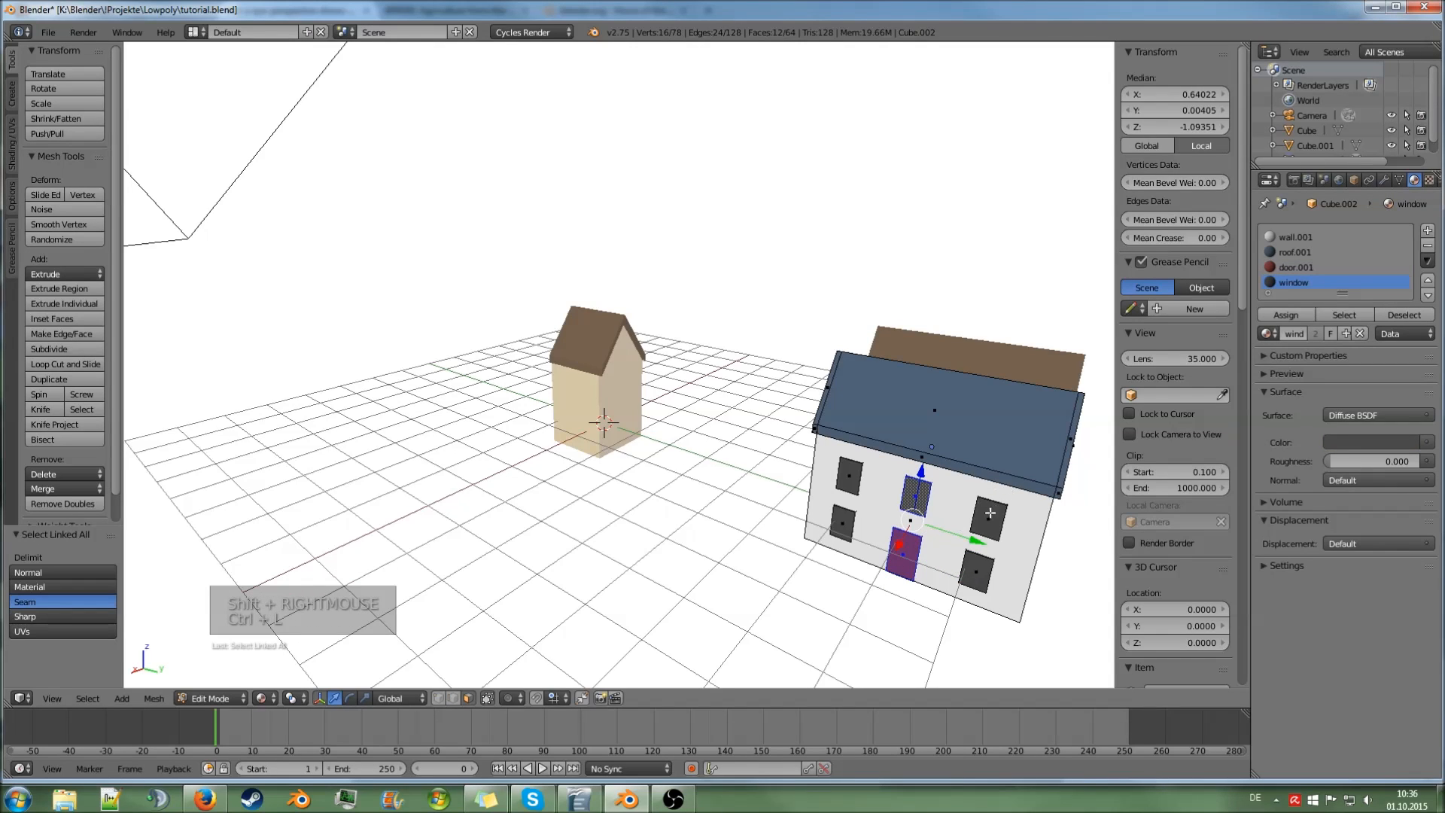
middle_drag(941, 508, 735, 401)
scroll(788, 472, up, 3)
scroll(788, 472, up, 1)
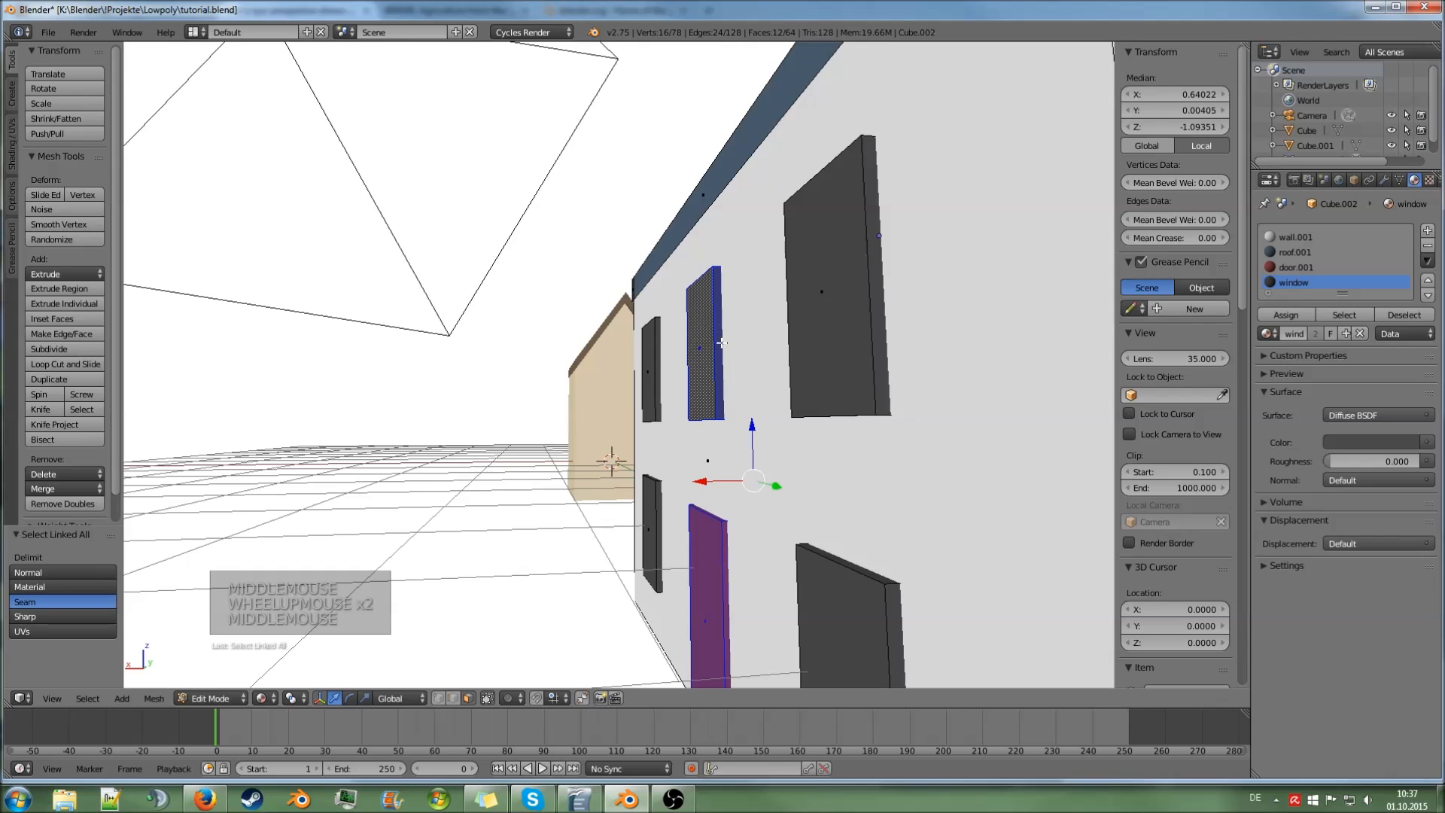
middle_drag(632, 453, 756, 464)
scroll(756, 464, down, 2)
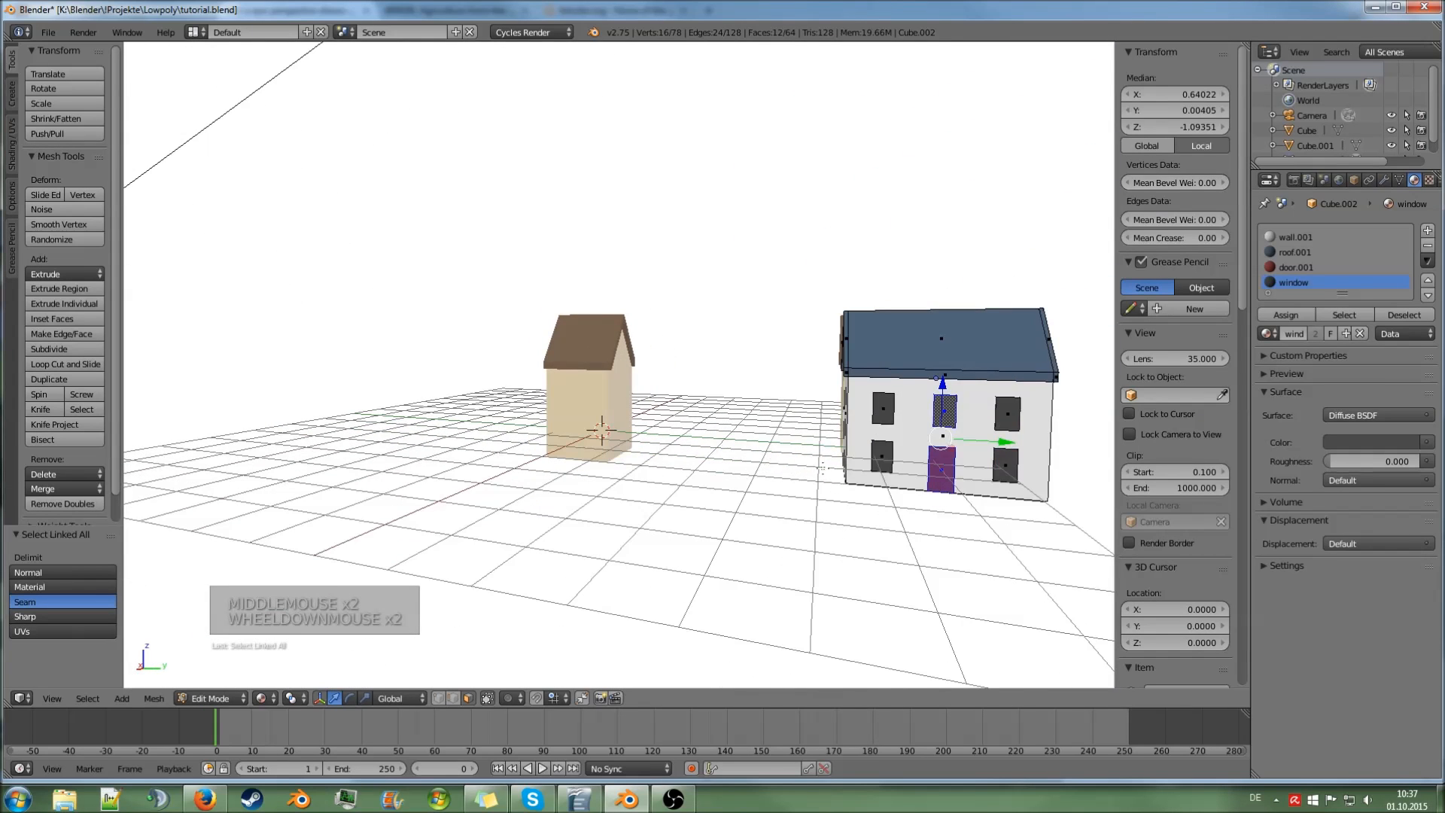
key(shift+d)
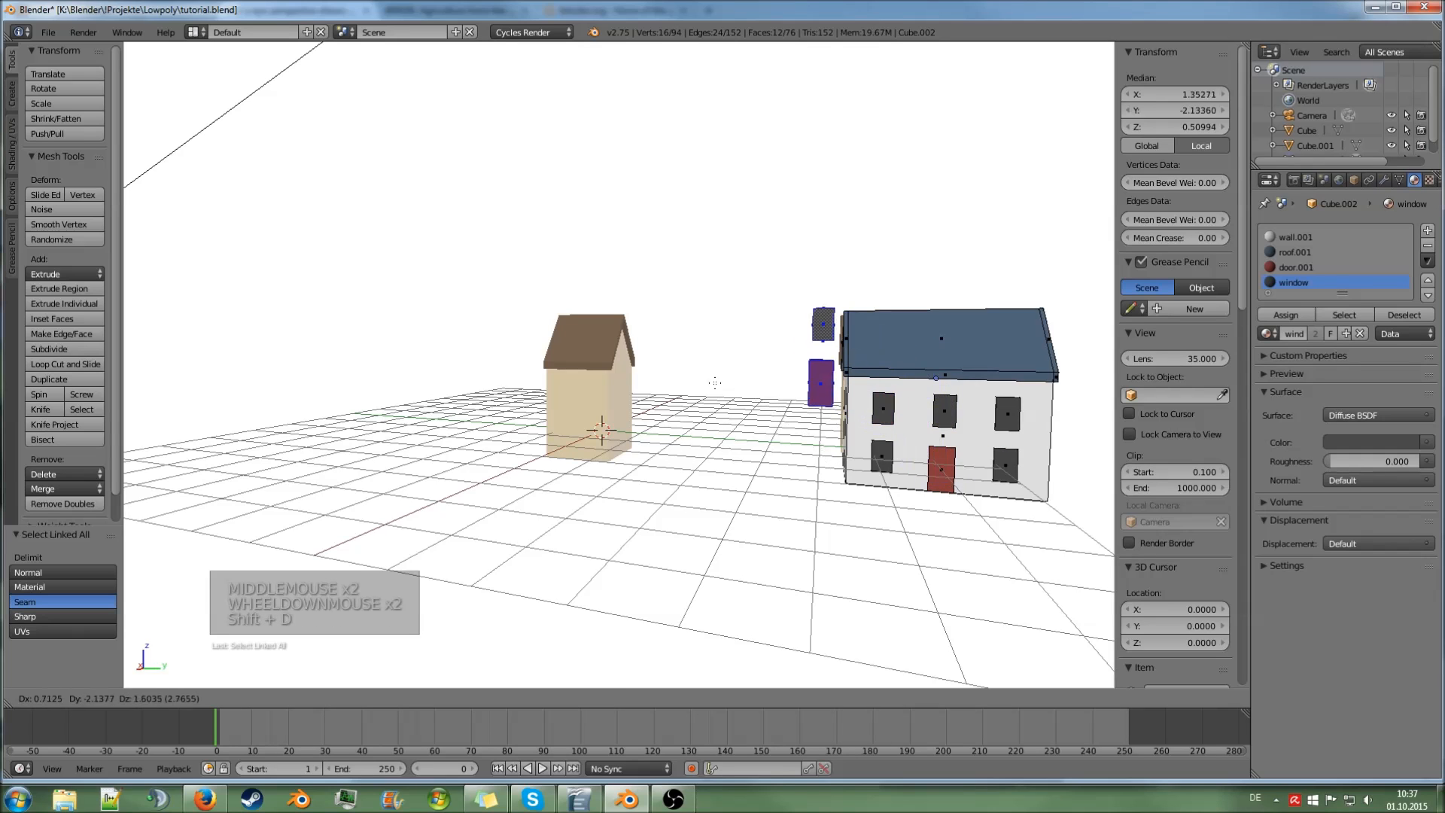
click(681, 412)
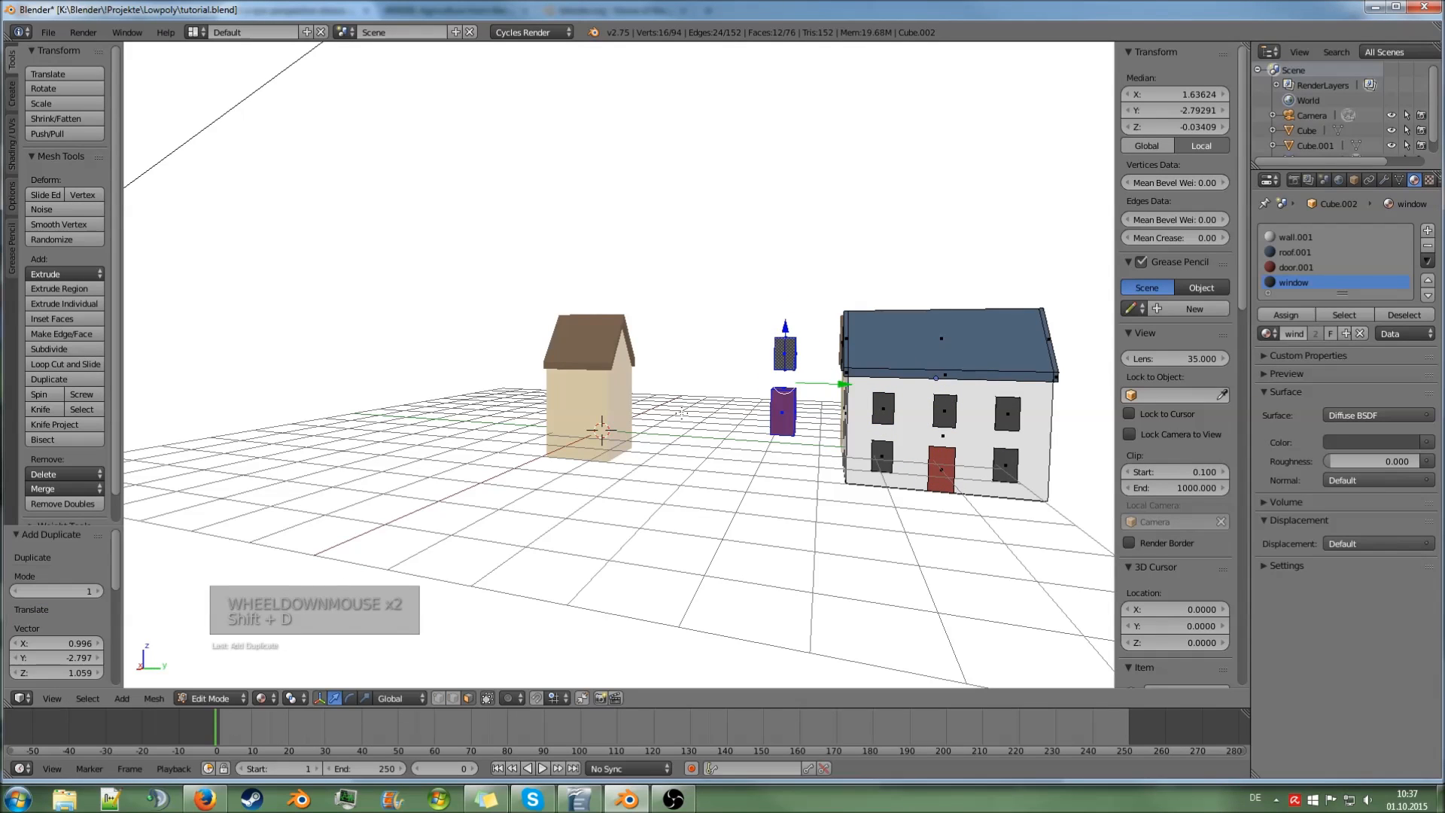
- Separate the duplicated door and window from the white house into their own object, and return to Object Mode
middle_drag(681, 412, 772, 412)
scroll(772, 412, up, 1)
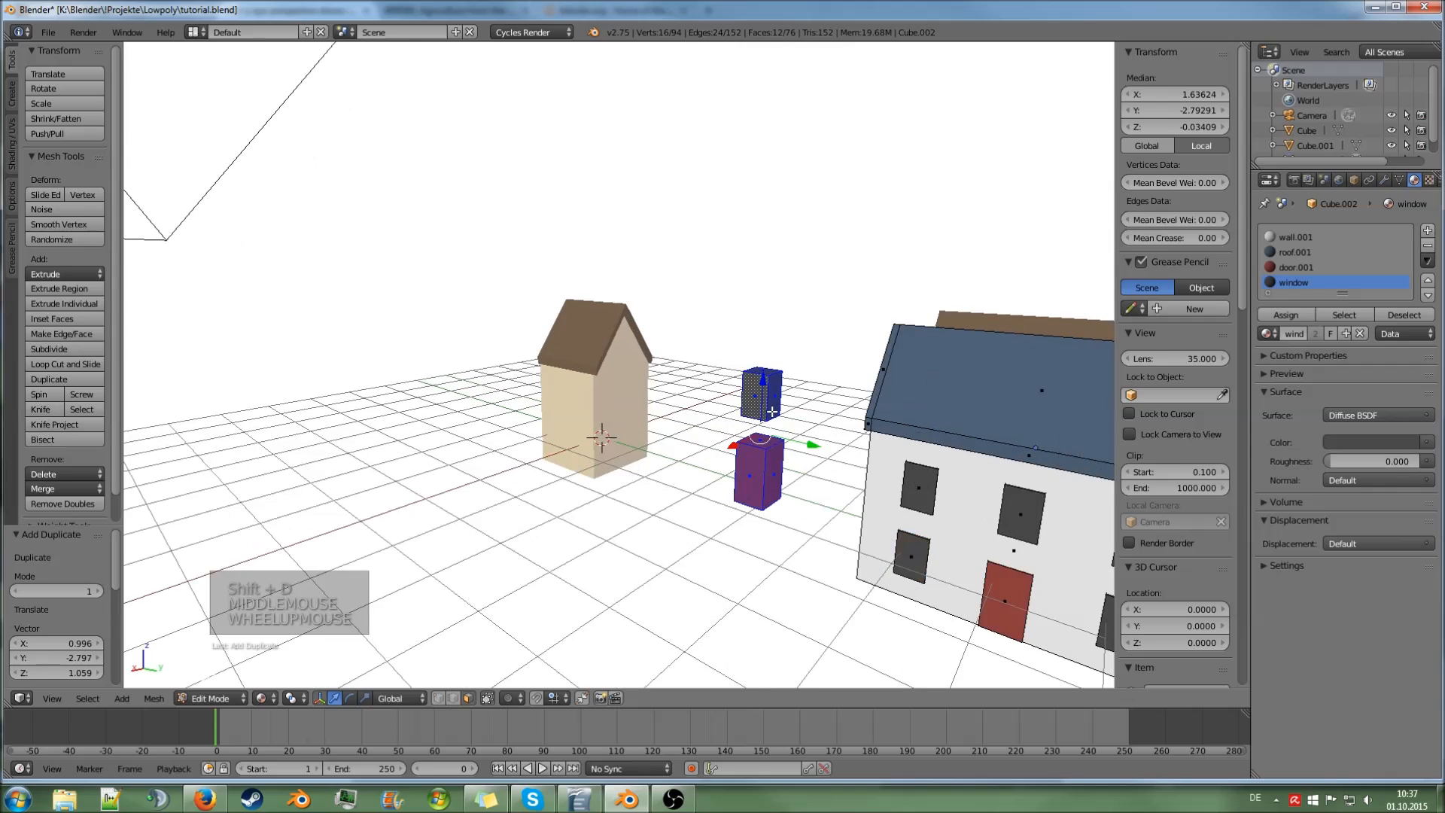
key(p)
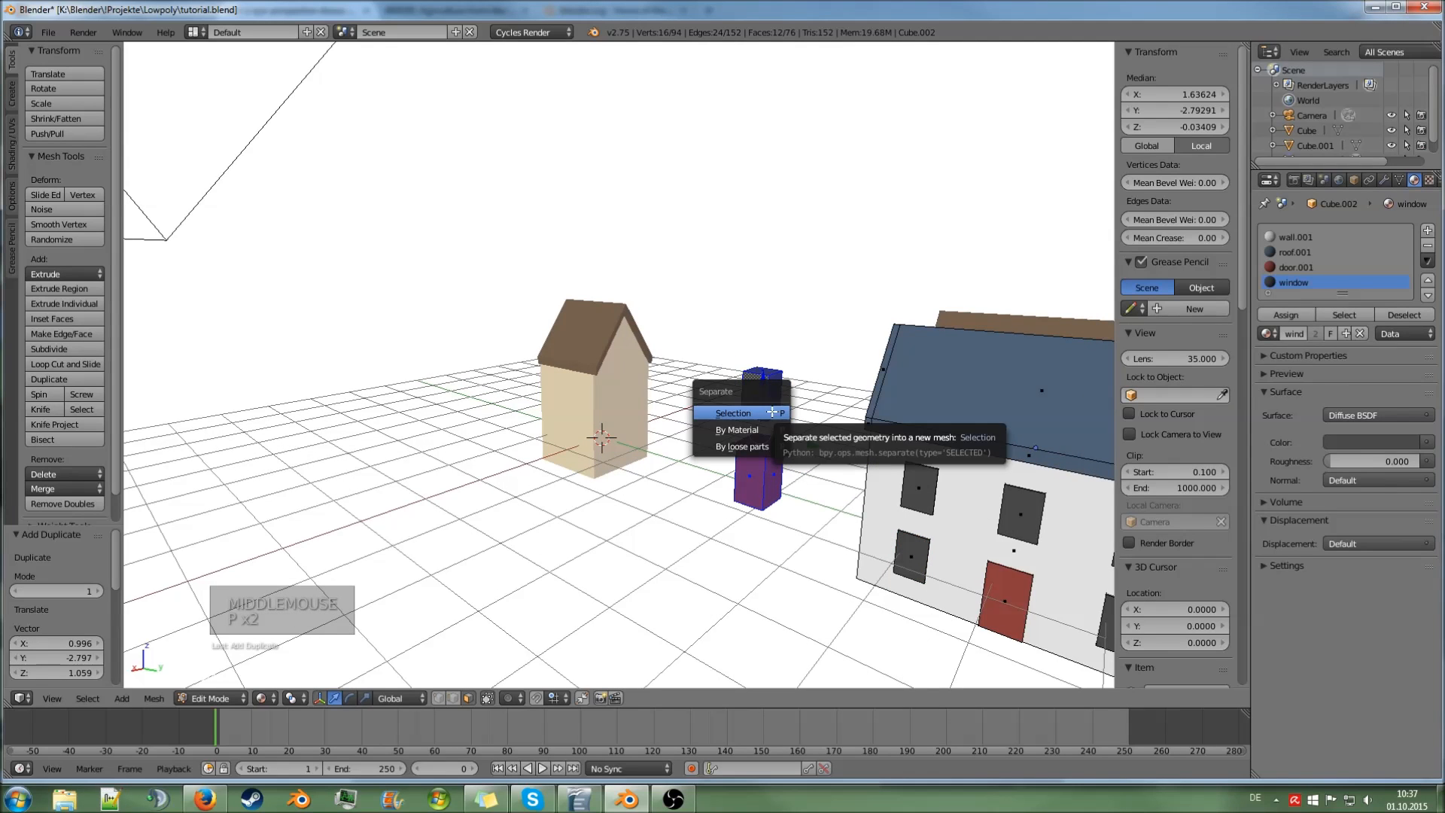
click(738, 414)
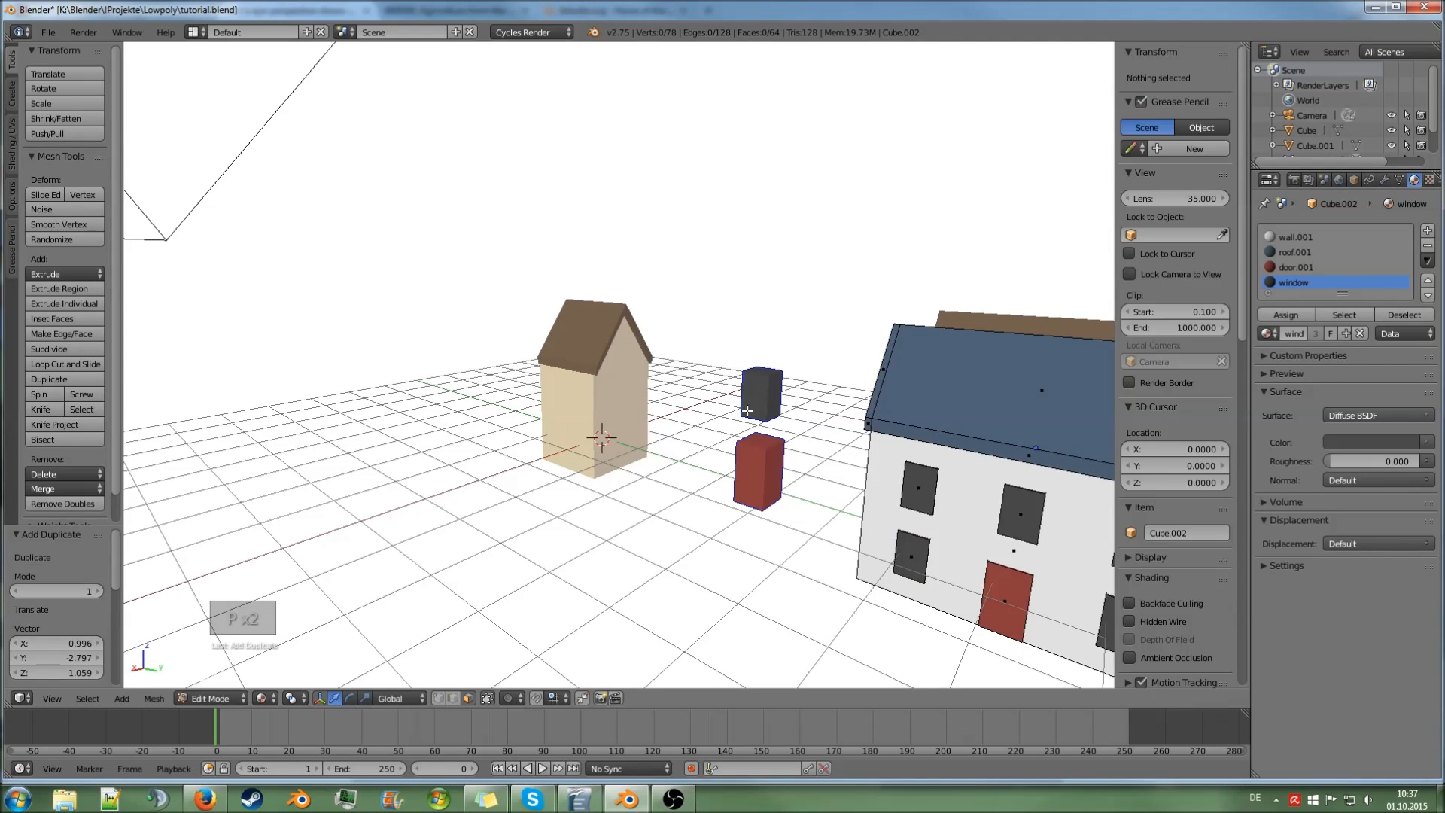
key(Tab)
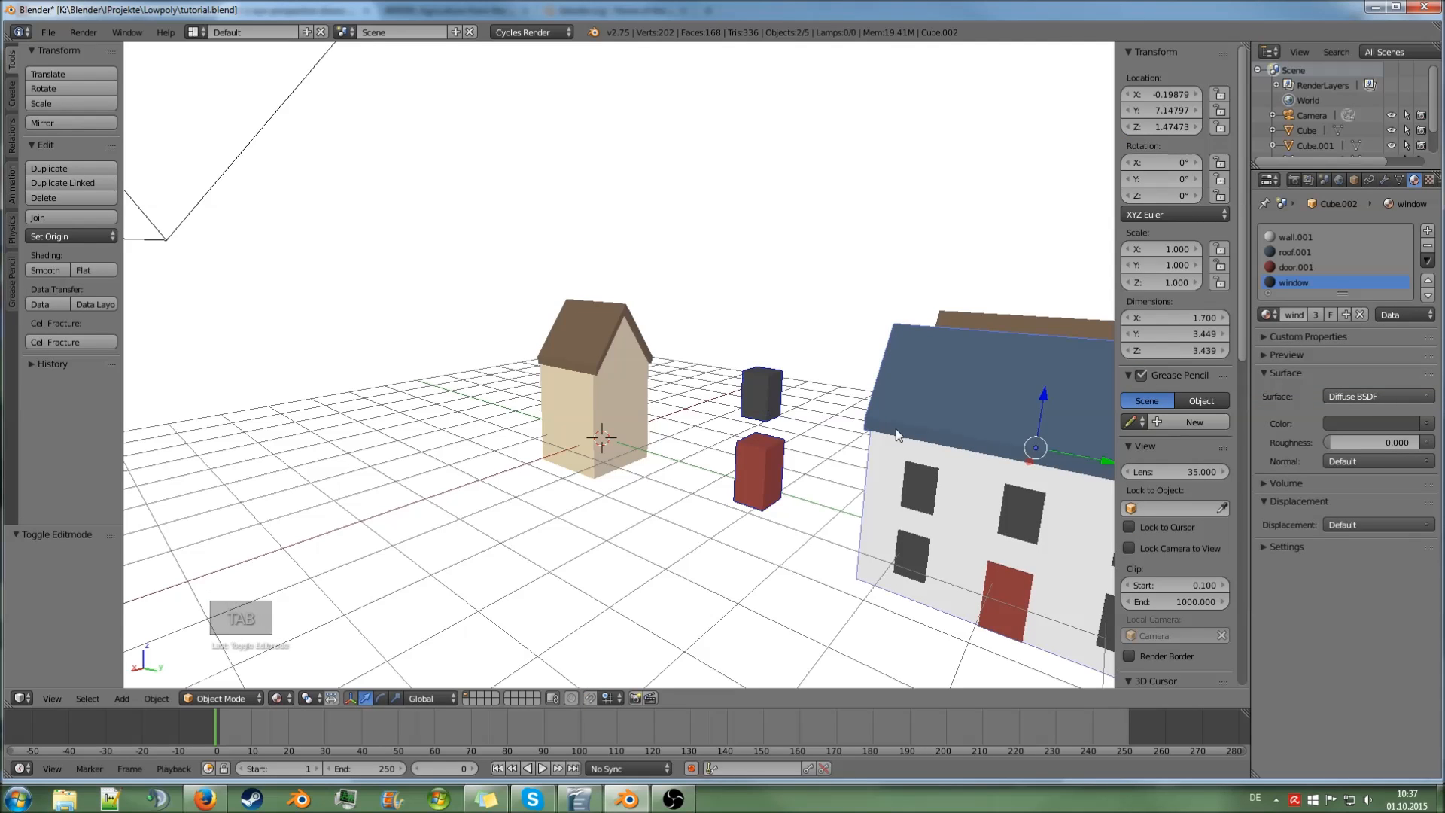
- Select the separated door-and-window object and set its origin to its own geometry
right_click(773, 412)
middle_drag(773, 413, 774, 422)
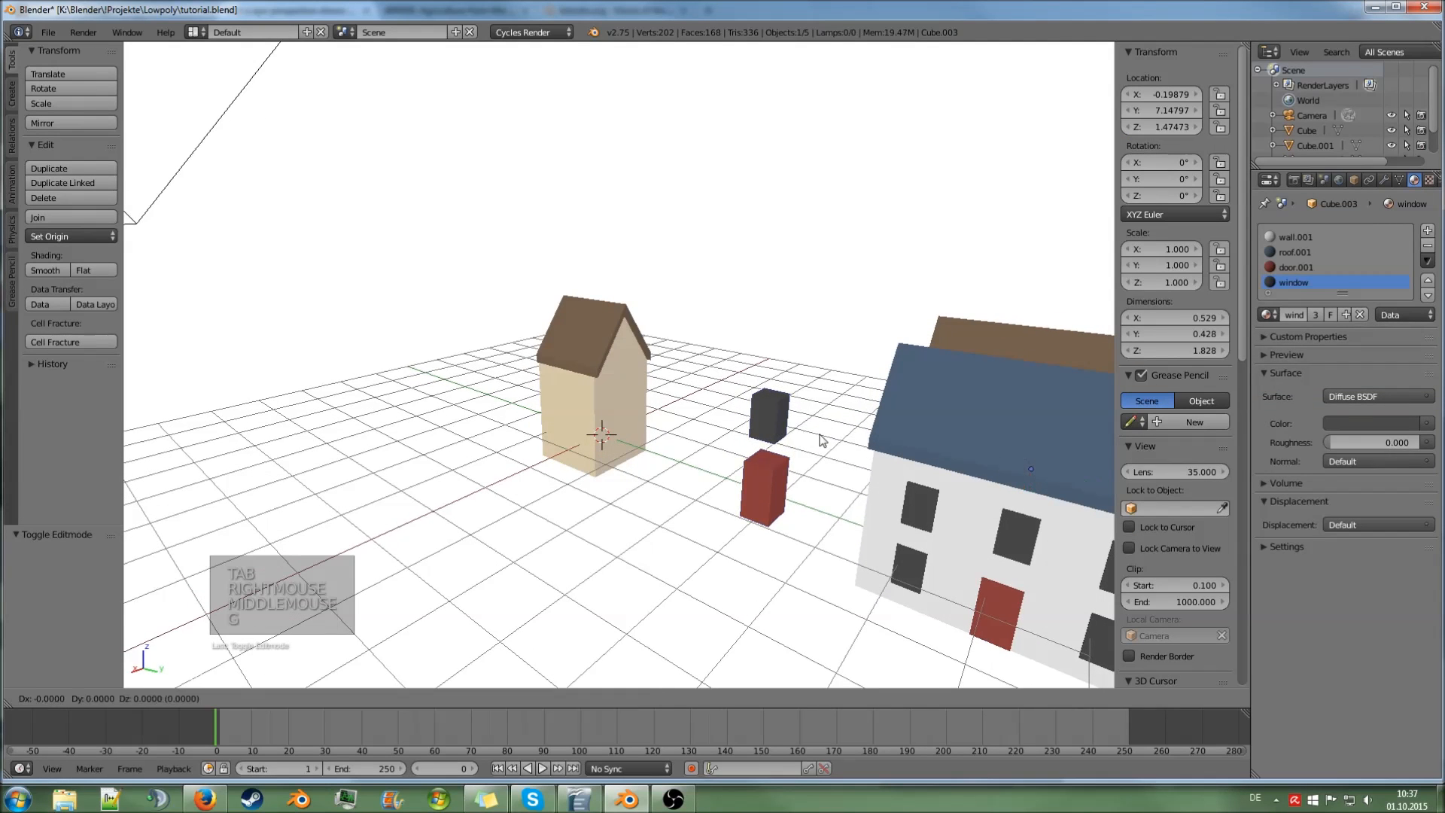
key(g)
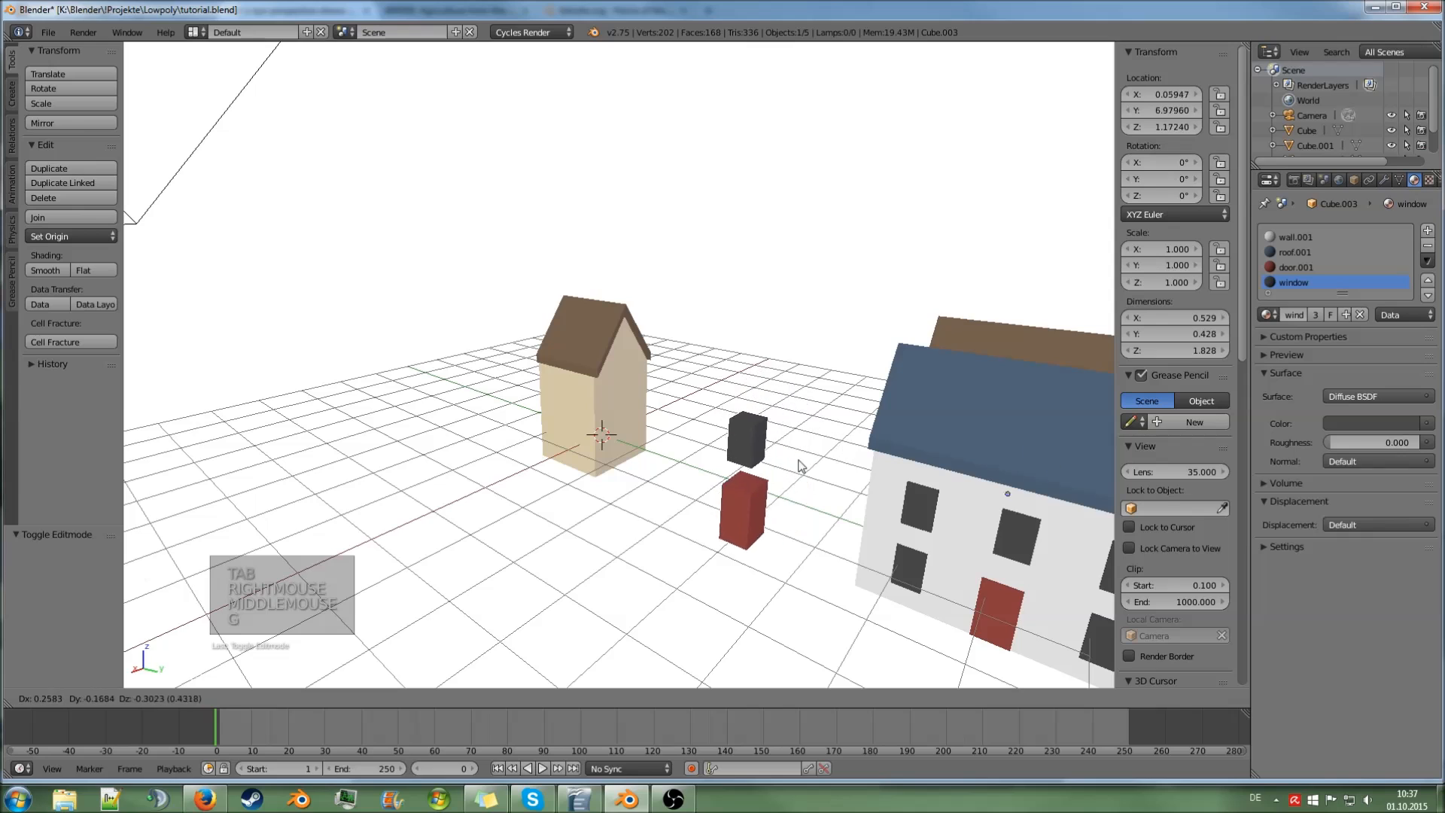
click(821, 428)
scroll(815, 454, down, 2)
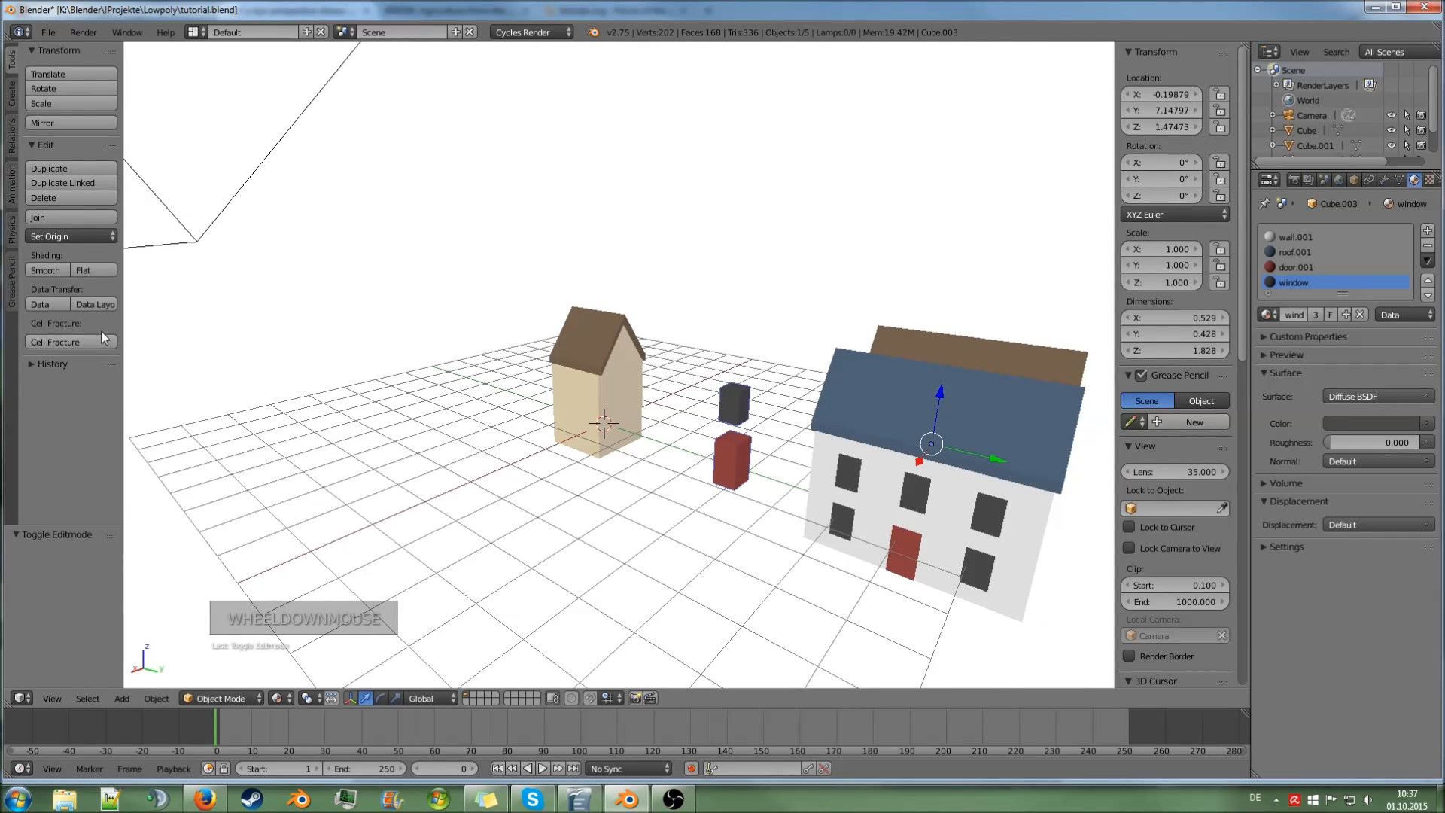
click(81, 236)
click(131, 270)
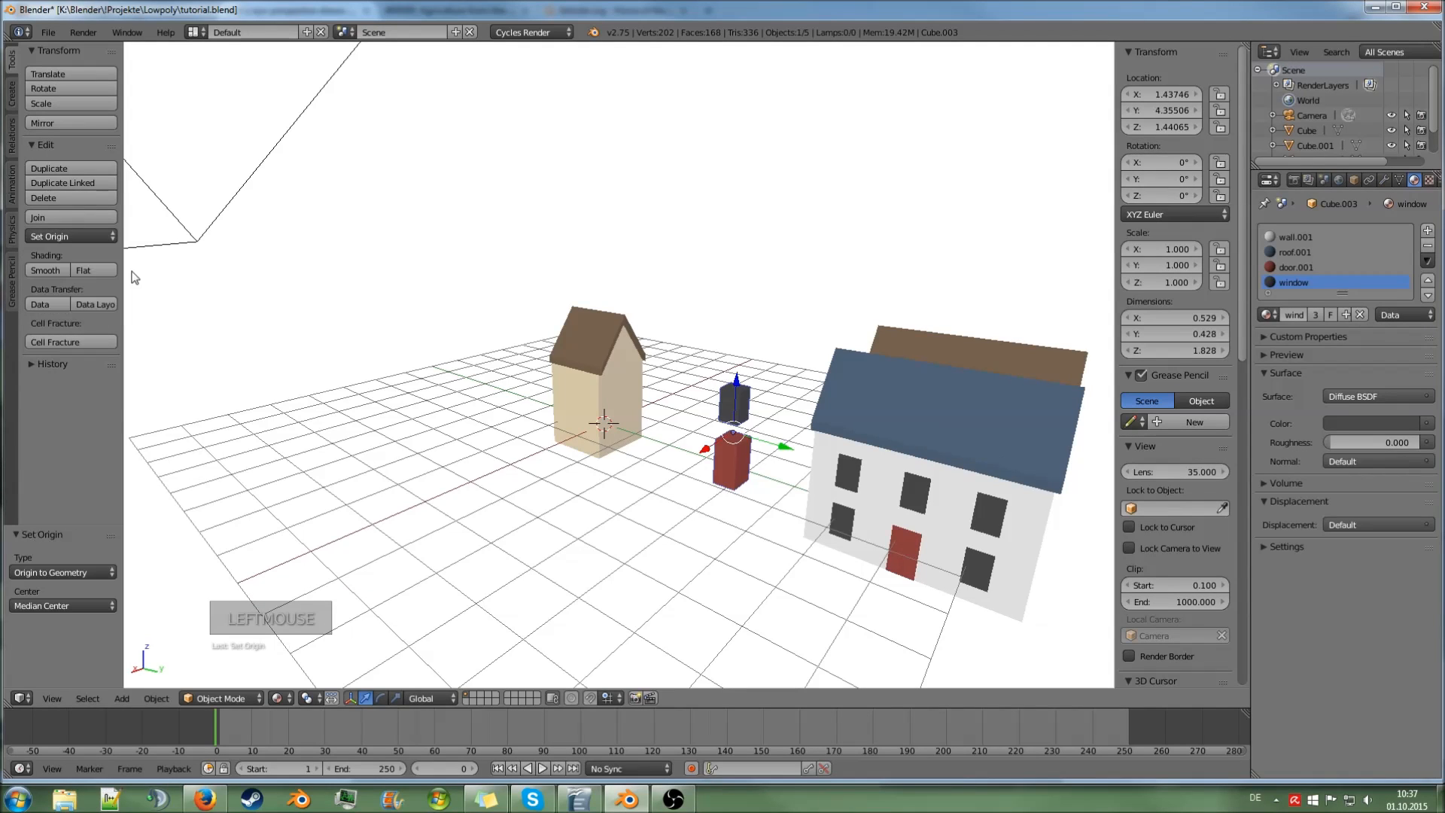
- Move the door and window onto the narrow house's front wall at about 0.471, -0.010, 0.379, and join them into the house
drag(768, 456, 566, 384)
drag(529, 325, 541, 415)
scroll(588, 436, up, 5)
middle_drag(589, 435, 521, 458)
drag(506, 472, 608, 480)
drag(562, 425, 557, 450)
mouse_move(557, 451)
middle_down()
mouse_move(569, 411)
mouse_move(584, 459)
middle_up()
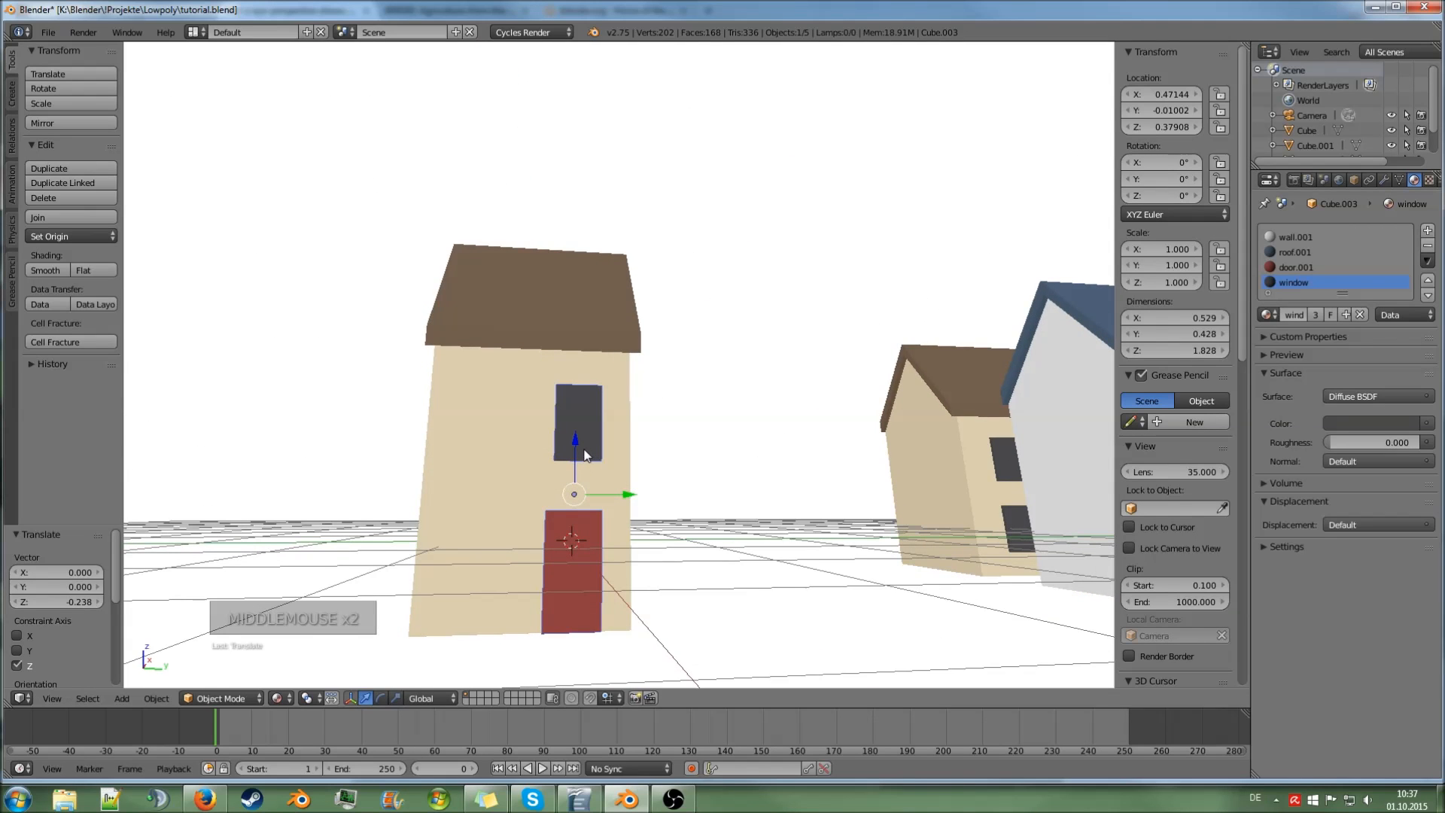
shift+right_click(495, 425)
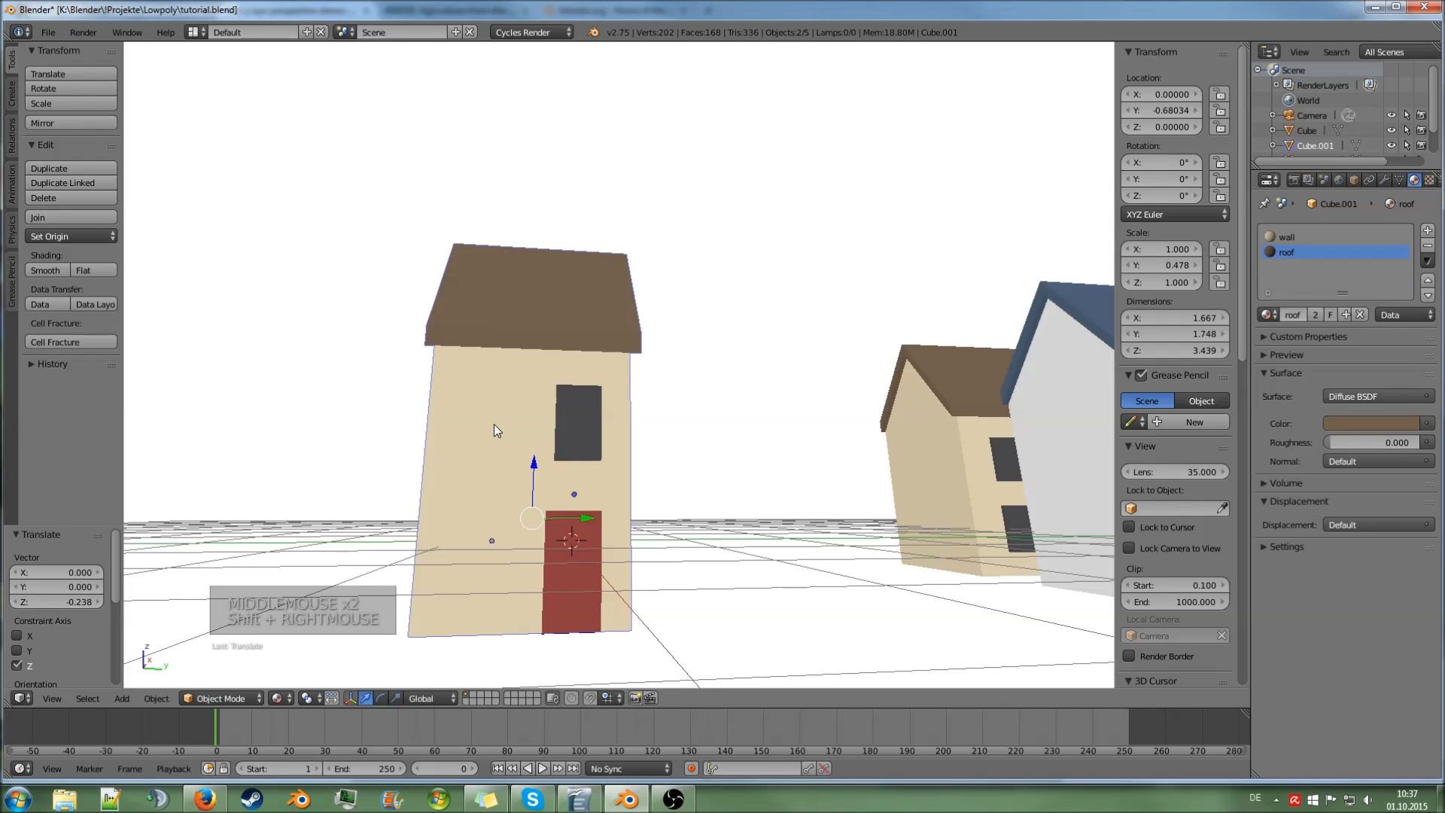
key(ctrl+j)
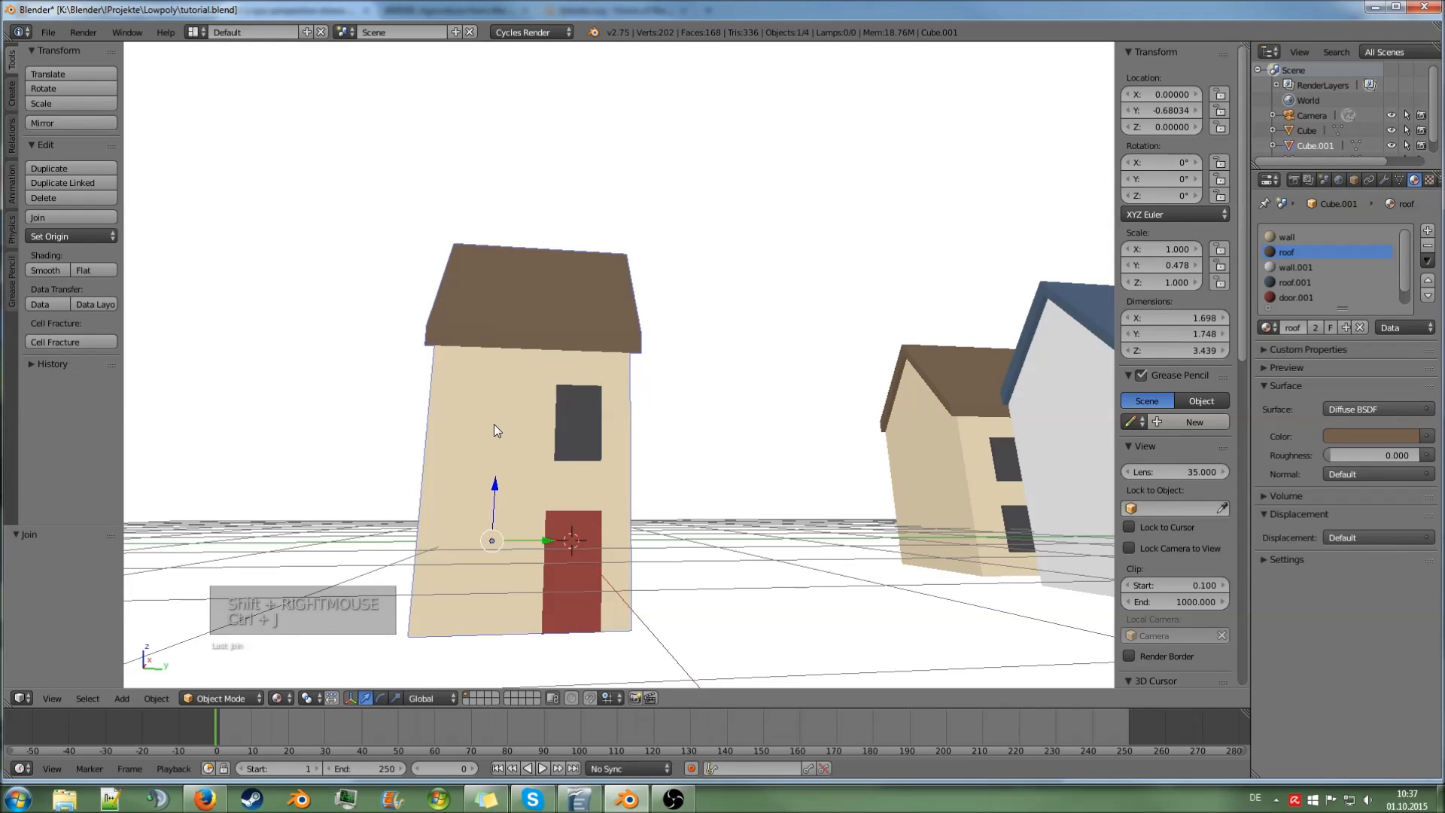
- Duplicate the narrow house's window beside the original on the upper floor, then duplicate that copy downward beside the door, and leave Edit Mode
key(Tab)
right_click(572, 422)
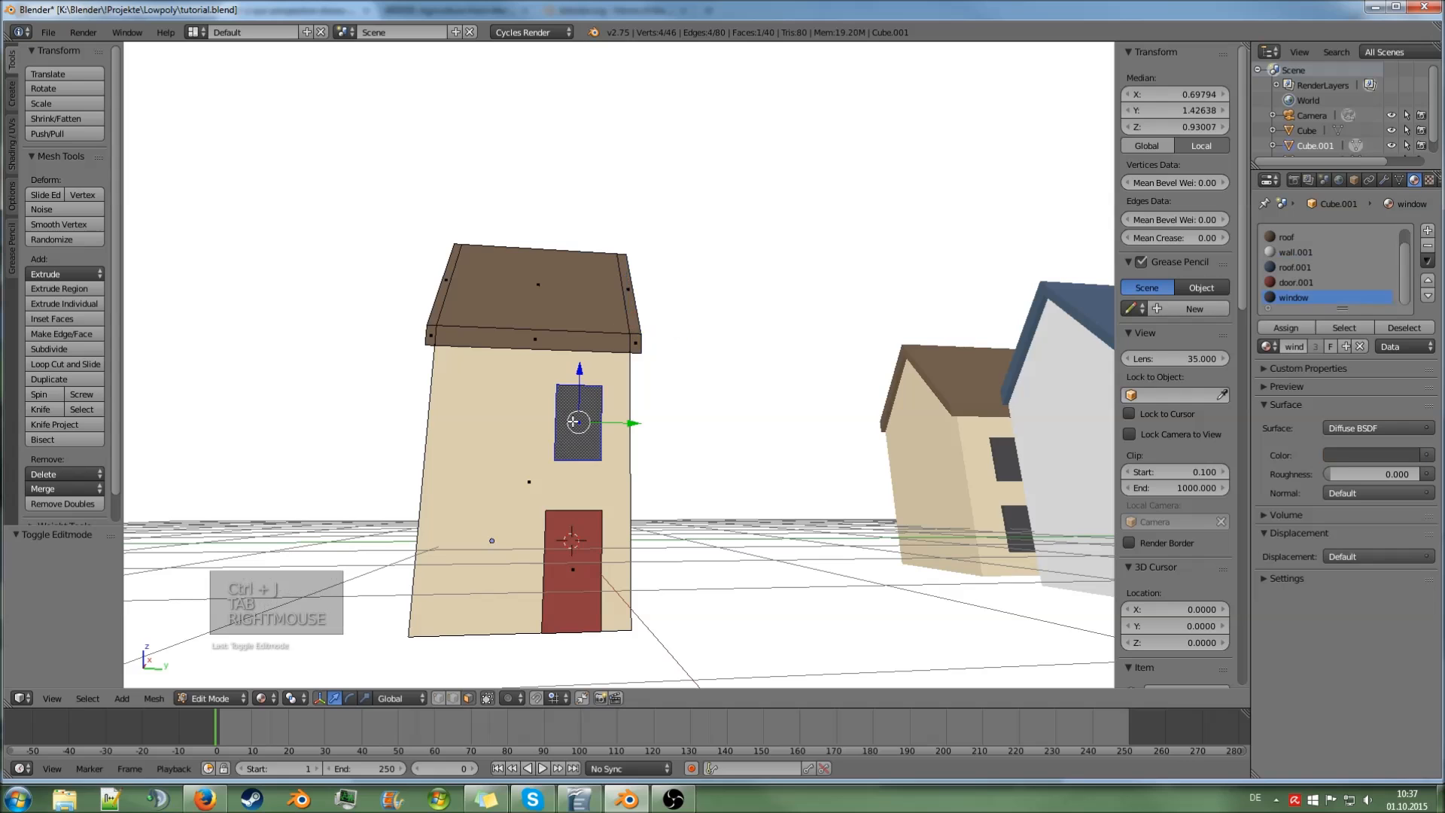
key(ctrl+l)
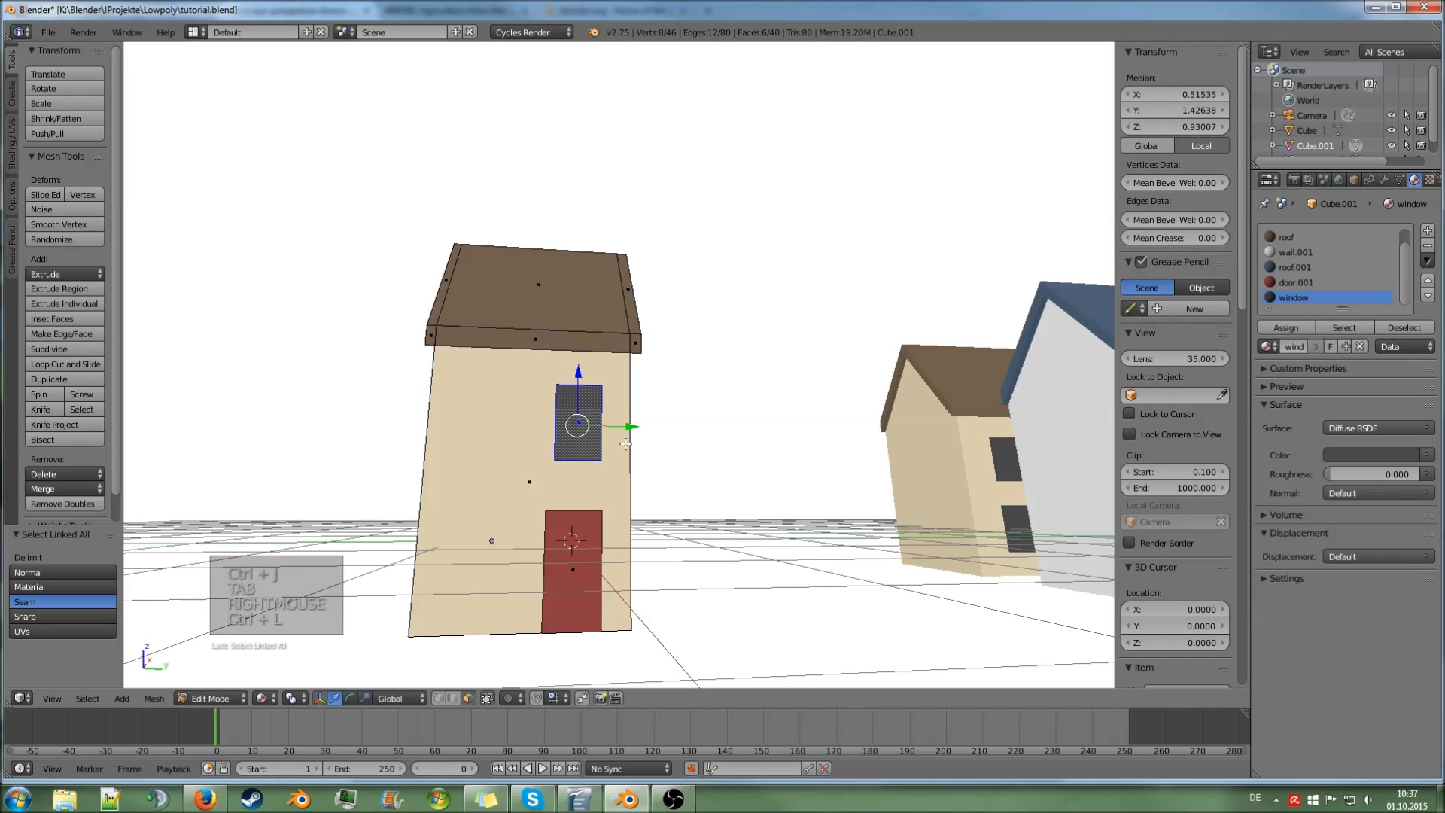
middle_drag(587, 433, 595, 430)
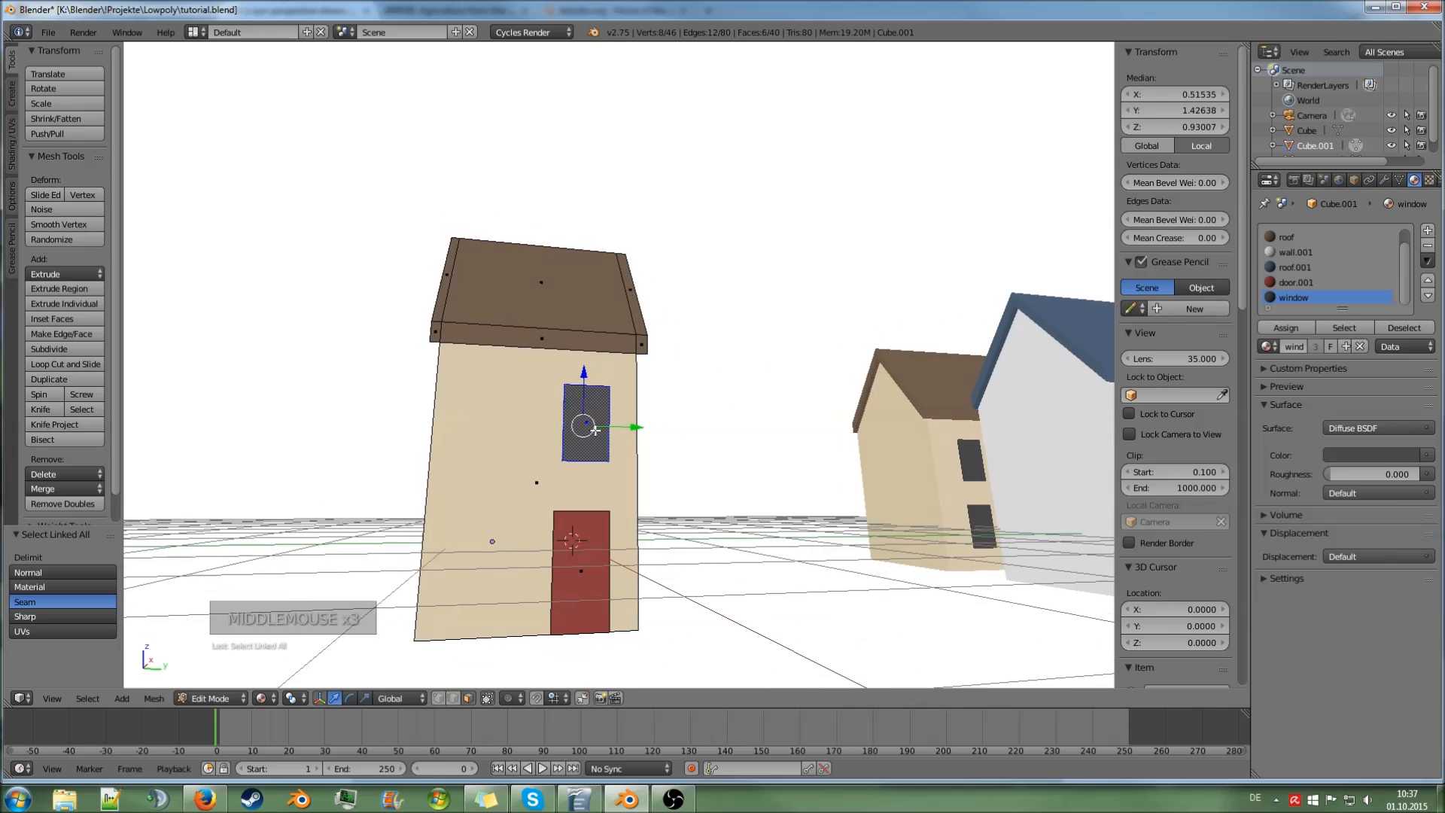
key(shift+d)
drag(627, 428, 538, 432)
key(shift+d)
click(537, 432)
drag(495, 374, 489, 508)
click(489, 508)
key(Tab)
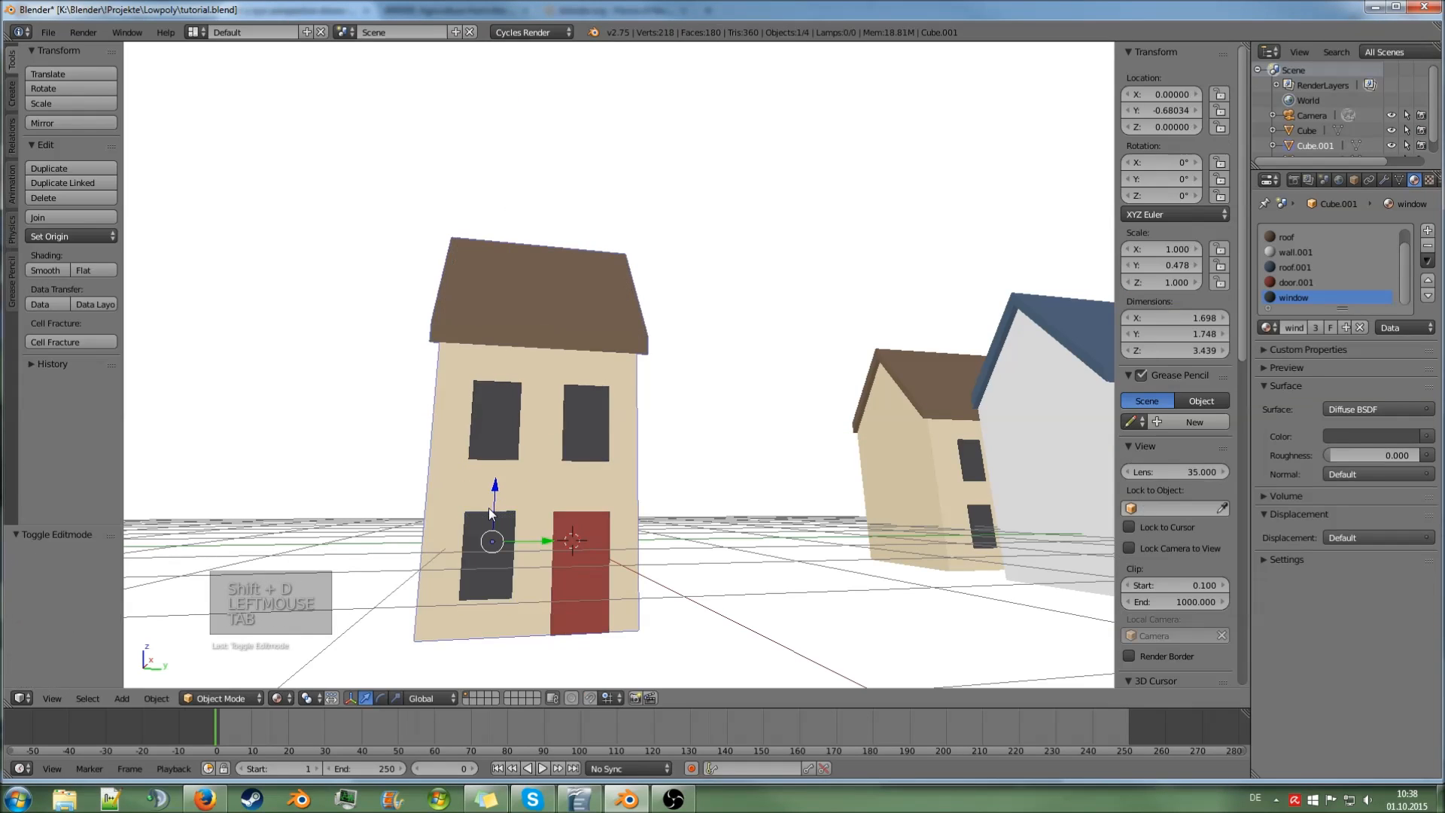
- Look over the narrow house, consult the village illustration in Firefox, and return to Blender
scroll(489, 508, down, 4)
middle_drag(539, 506, 564, 555)
scroll(562, 554, up, 2)
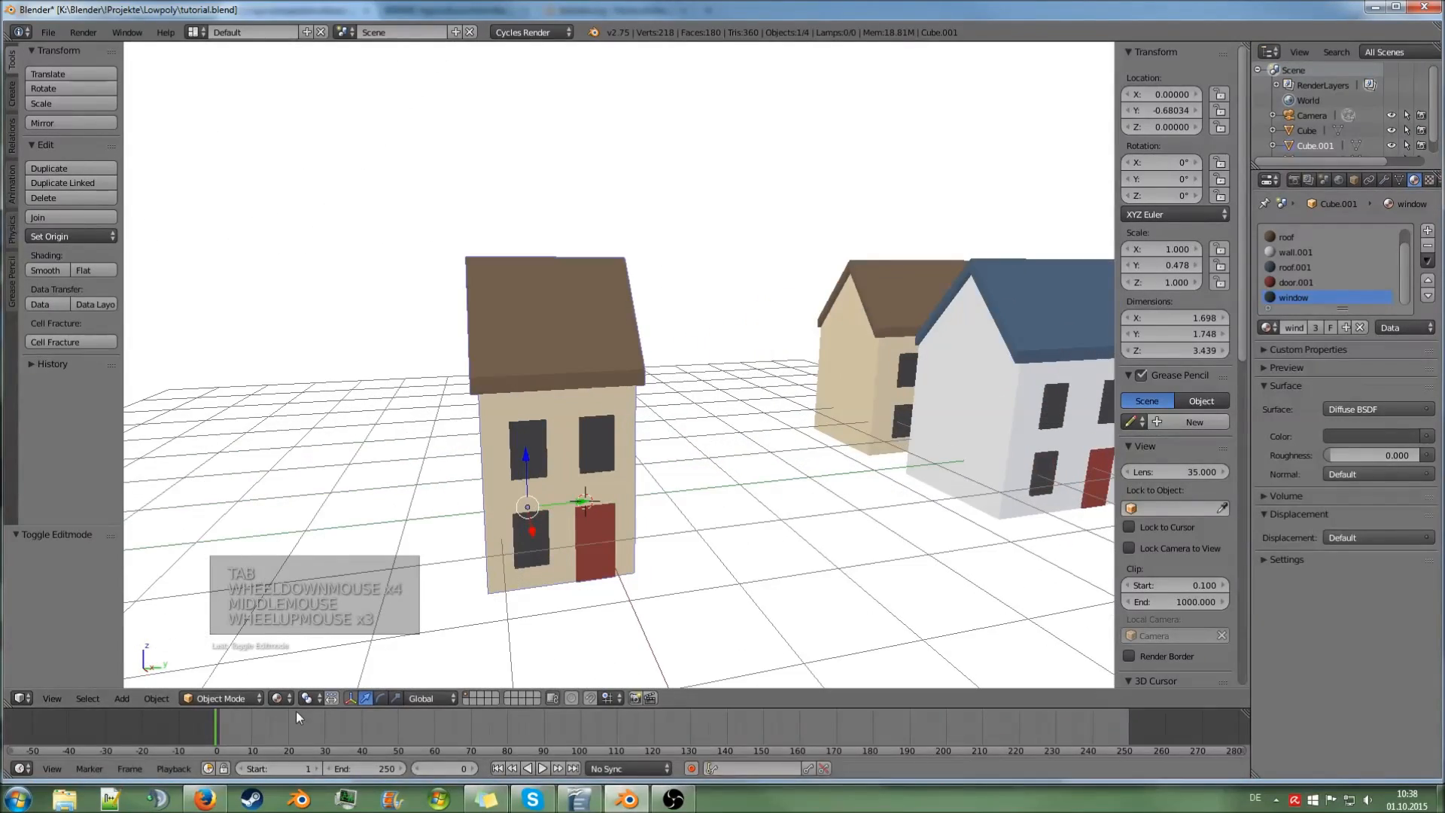
click(205, 801)
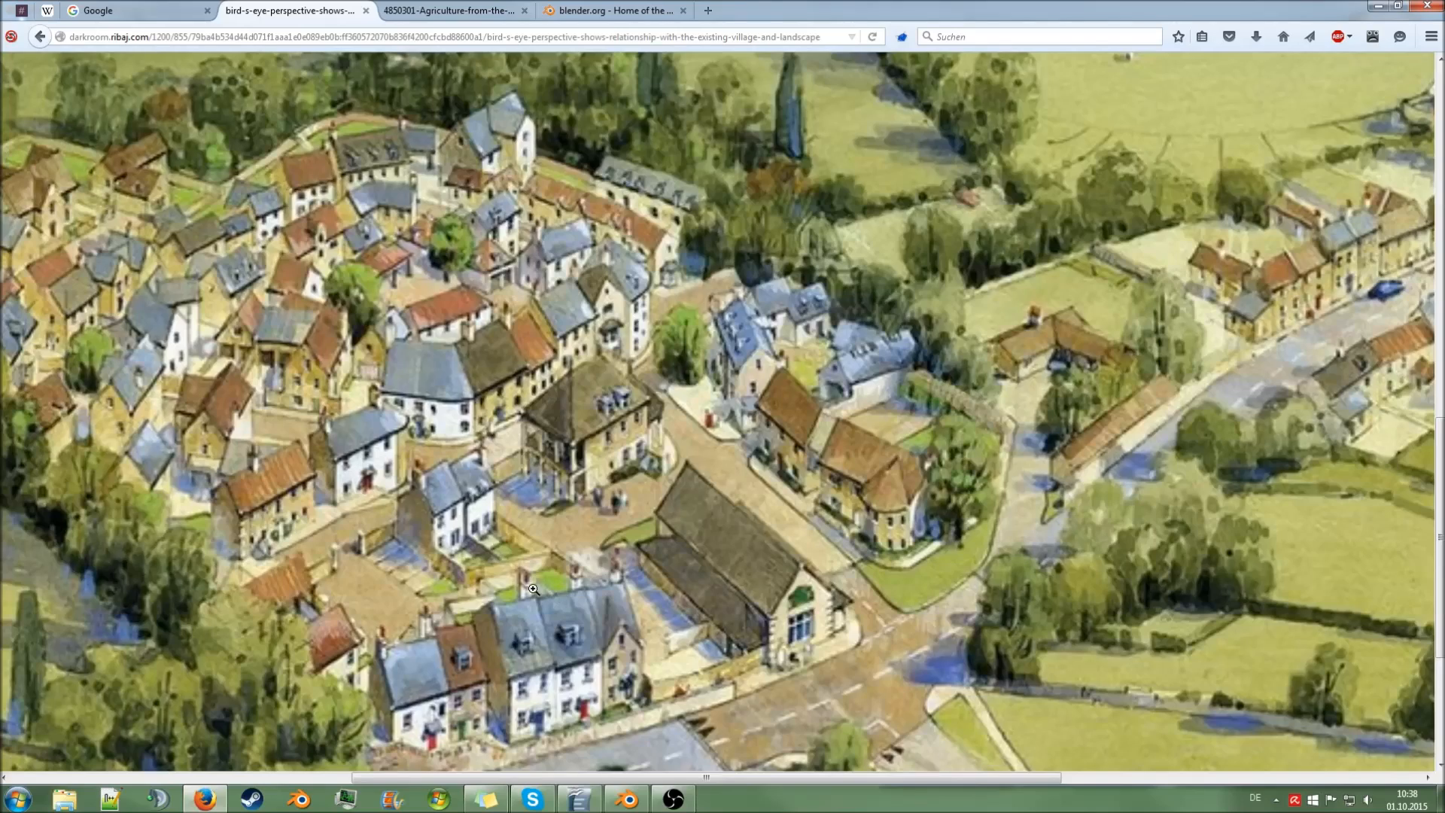
click(627, 798)
- Add a cube for the chimney, raise it above the narrow house to Z about 3.37, and scale it by about 0.272
mouse_move(595, 527)
middle_down()
mouse_move(675, 523)
mouse_move(607, 551)
middle_up()
key(shift+a)
mouse_move(644, 472)
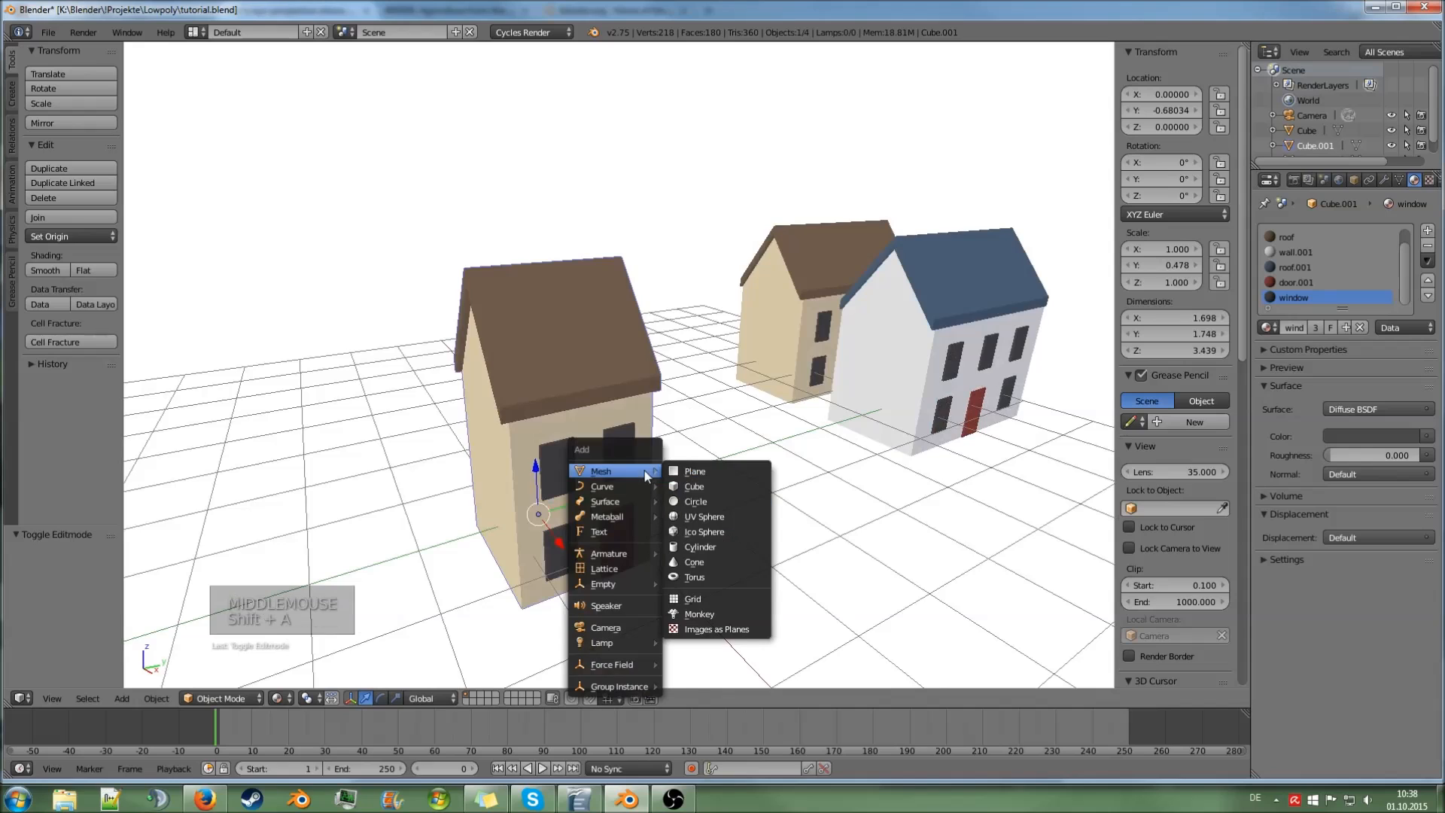
click(697, 487)
drag(589, 469, 585, 181)
key(s)
key(s)
click(654, 193)
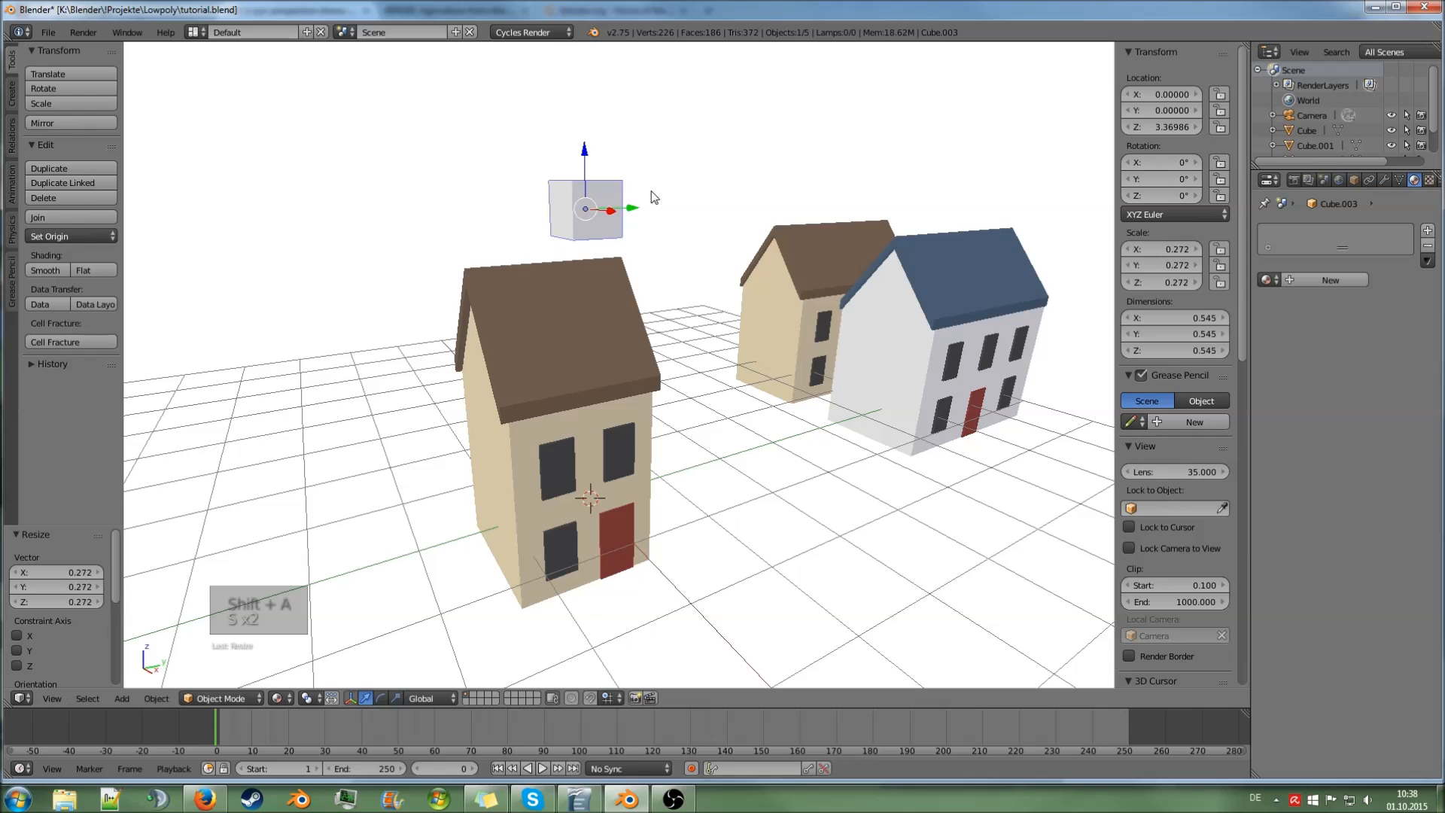
- In Edit Mode, extrude the chimney cube's top face upward about 0.21
middle_drag(652, 193, 629, 227)
key(Tab)
right_click(578, 194)
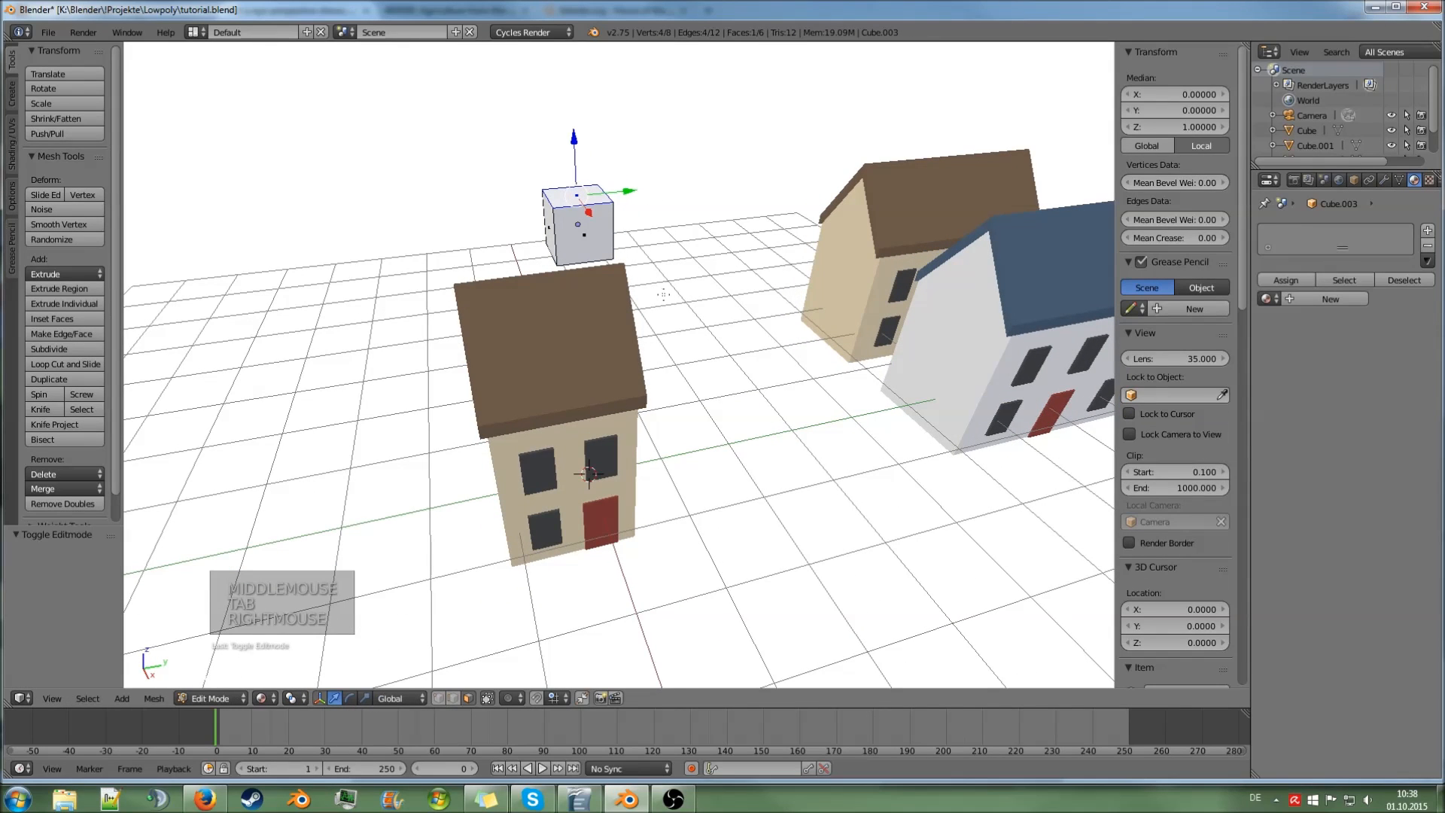
key(e)
click(655, 261)
middle_drag(654, 262, 642, 221)
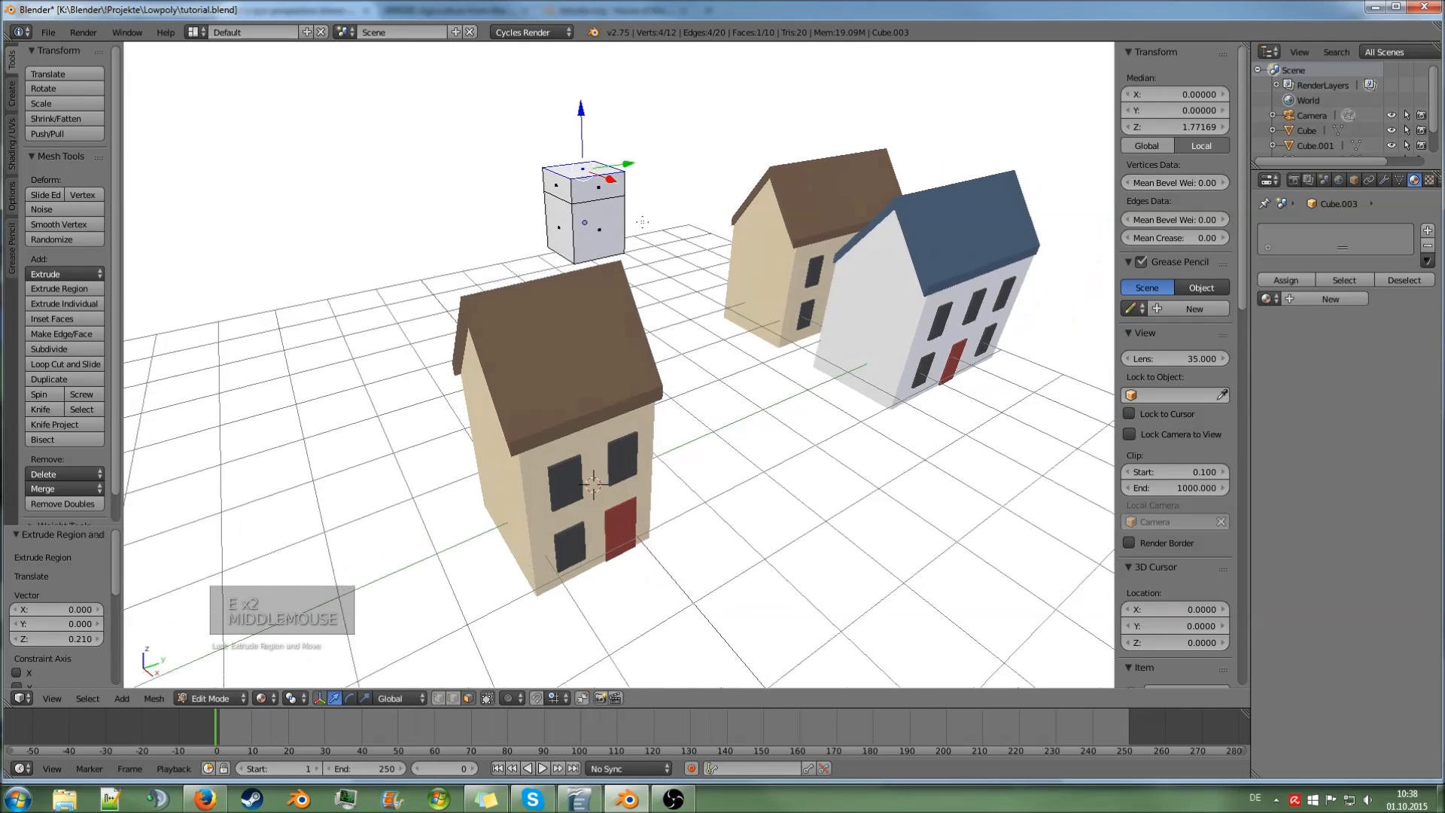
- Extrude the loop of faces around the chimney's upper section and scale it about 1.44 in X and Y only to form a cap
alt+right_click(565, 190)
alt+right_click(573, 188)
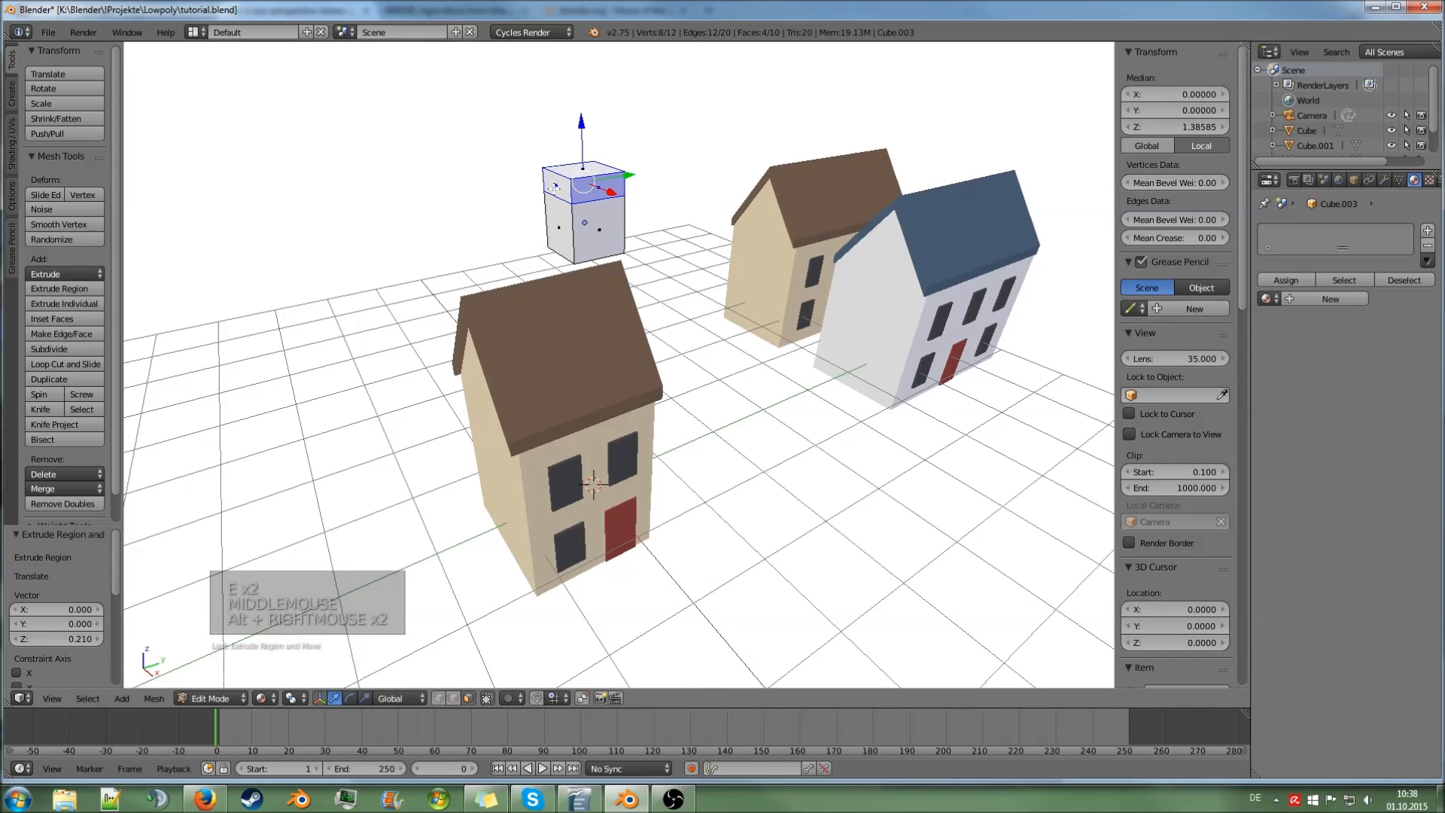
middle_drag(586, 191, 658, 251)
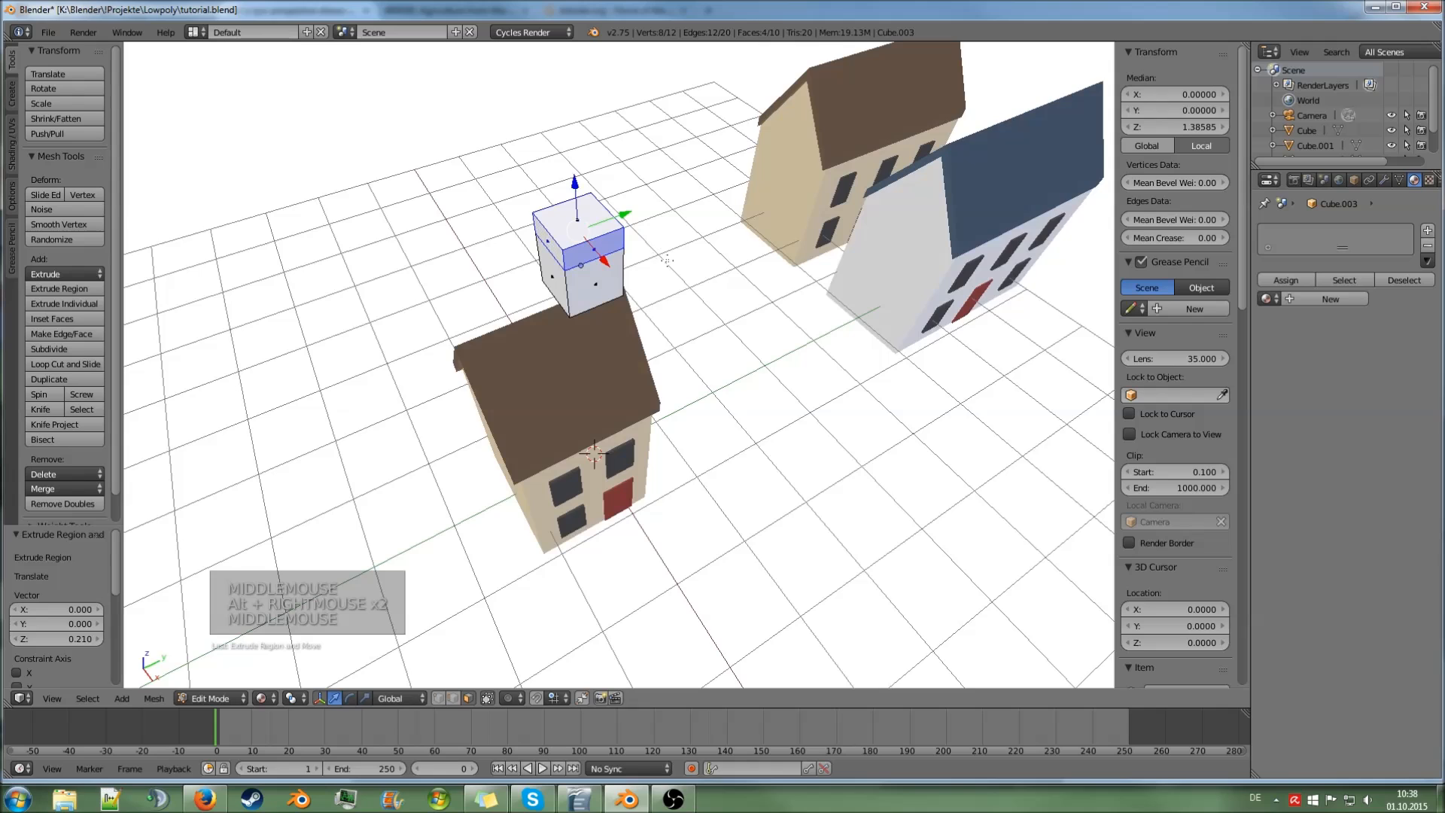
key(e)
key(e)
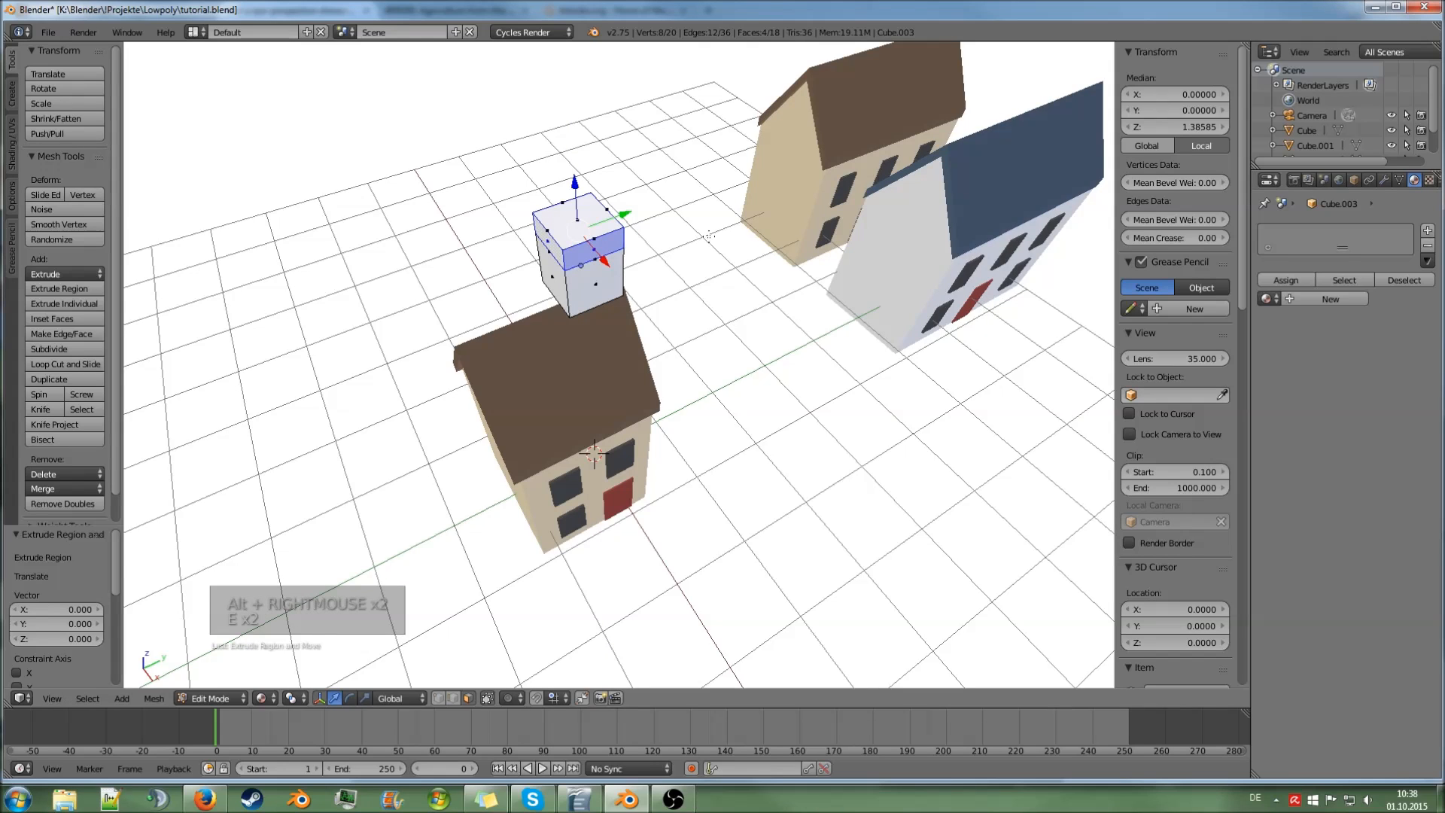
key(s)
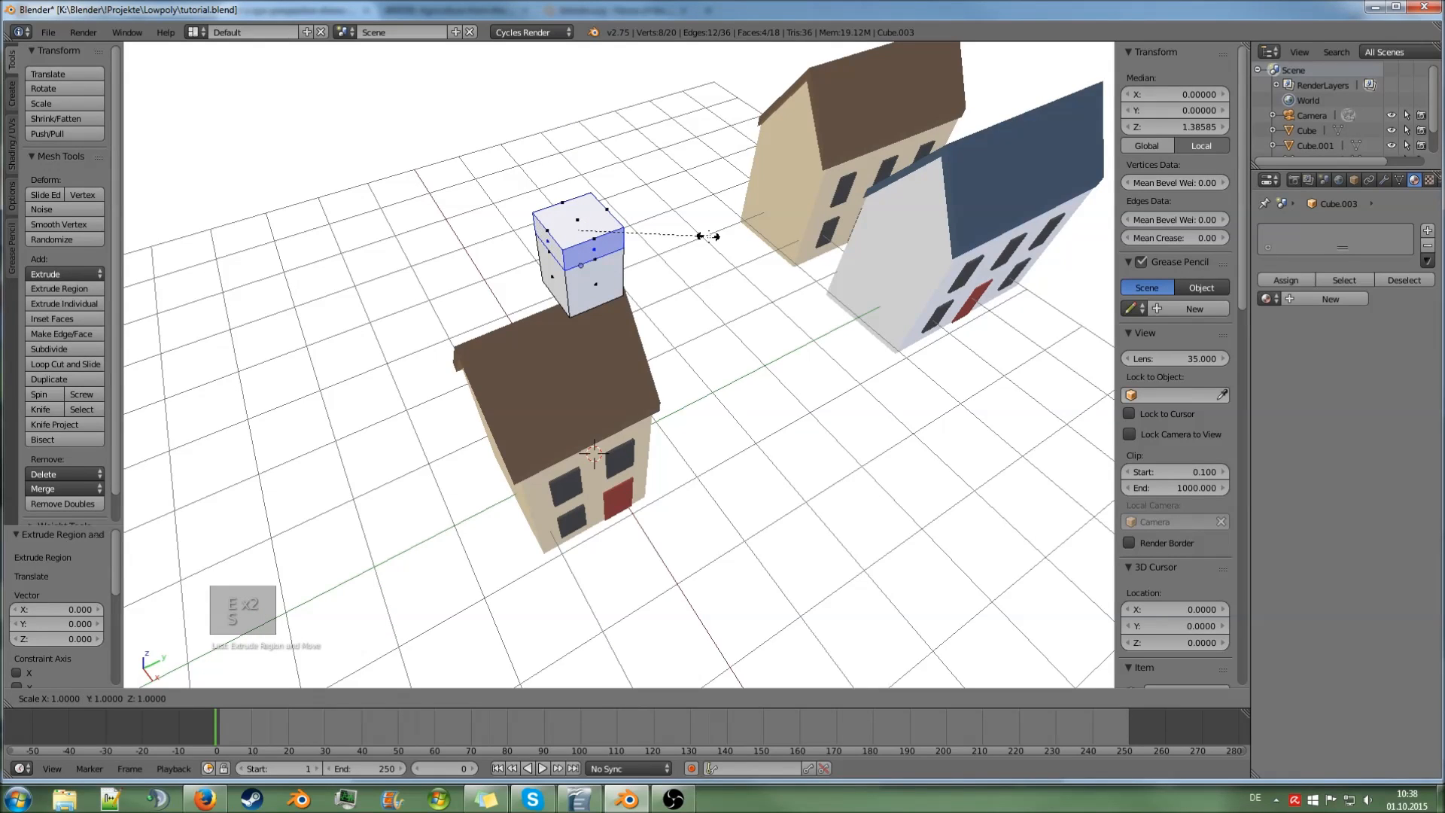
key(shift+z)
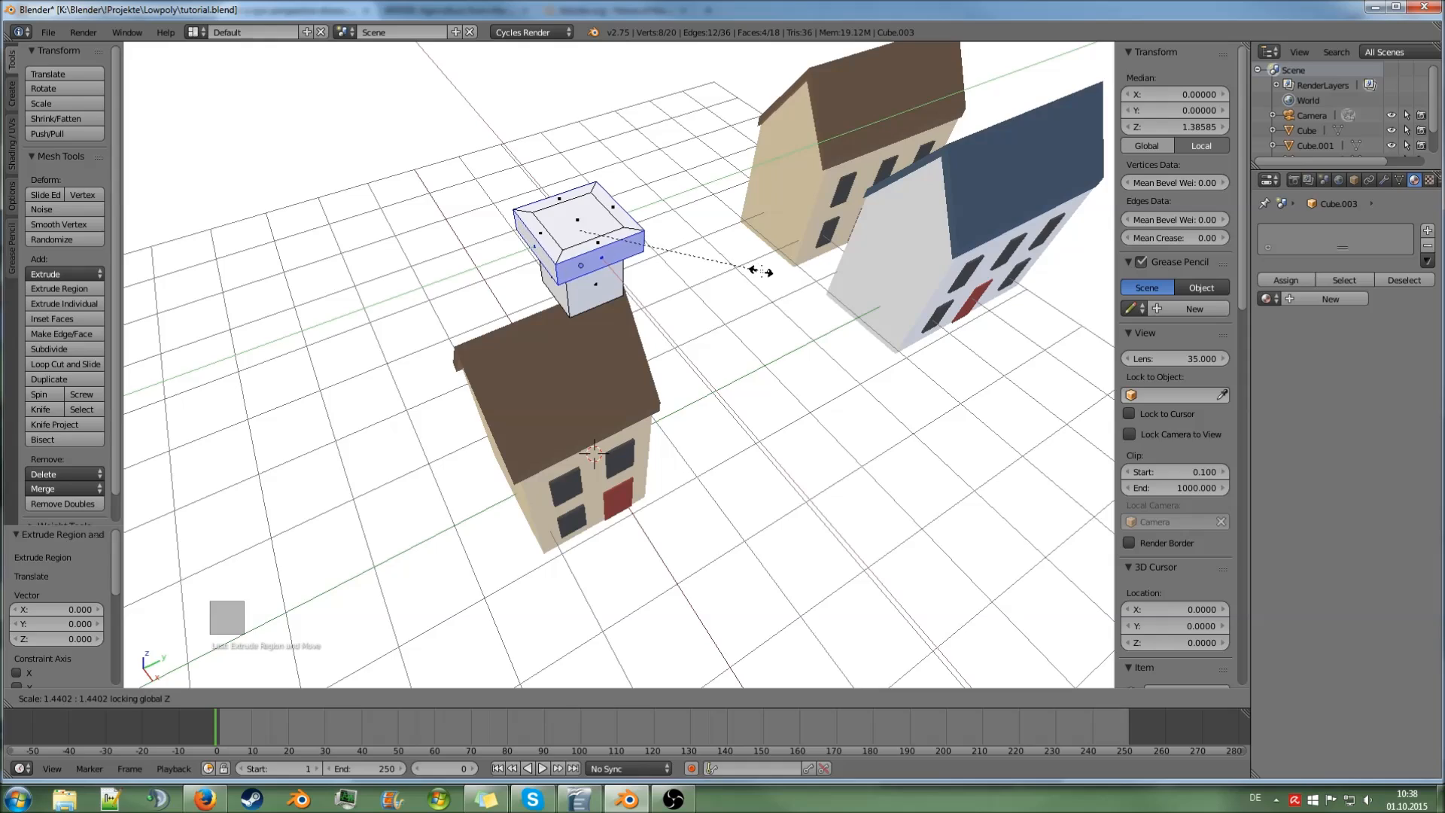
click(761, 271)
- Lengthen the chimney shaft by moving its bottom face about -1.322 along Z, and leave Edit Mode
middle_drag(761, 271, 700, 213)
right_click(654, 231)
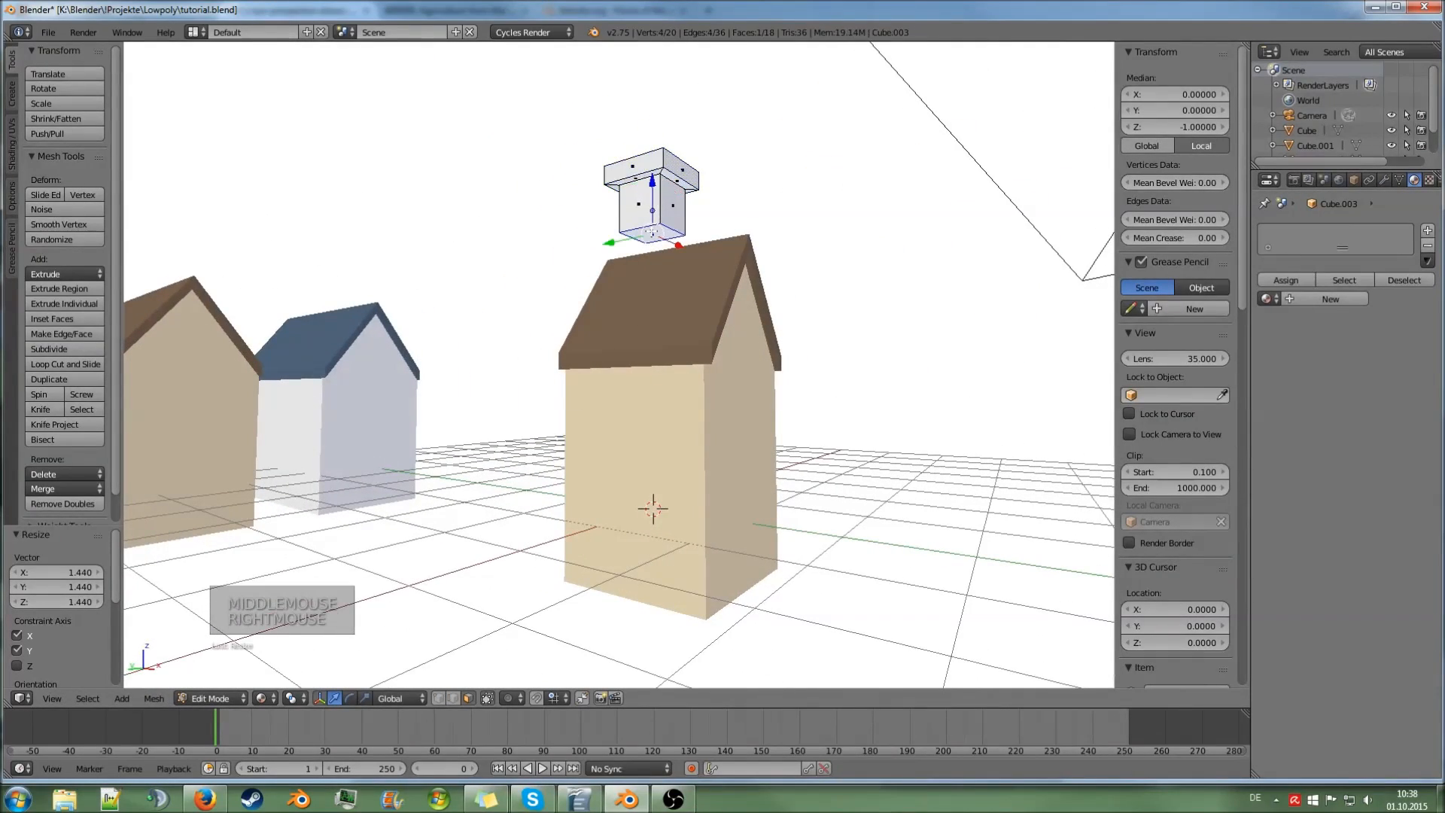
drag(653, 225, 641, 292)
middle_drag(641, 292, 495, 263)
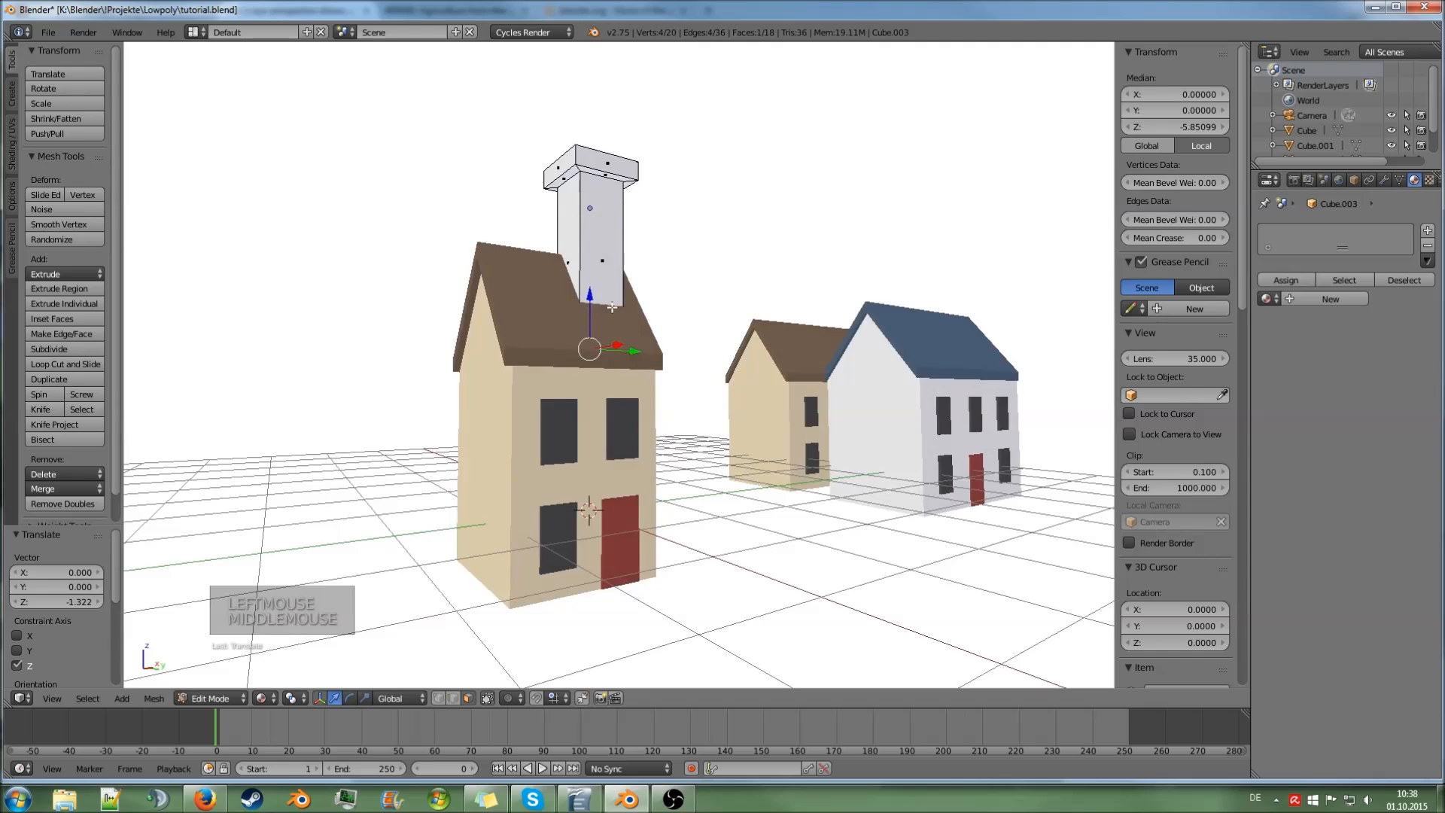
key(Tab)
- Scale the whole chimney down to an object scale of about 0.134
middle_drag(605, 307, 627, 354)
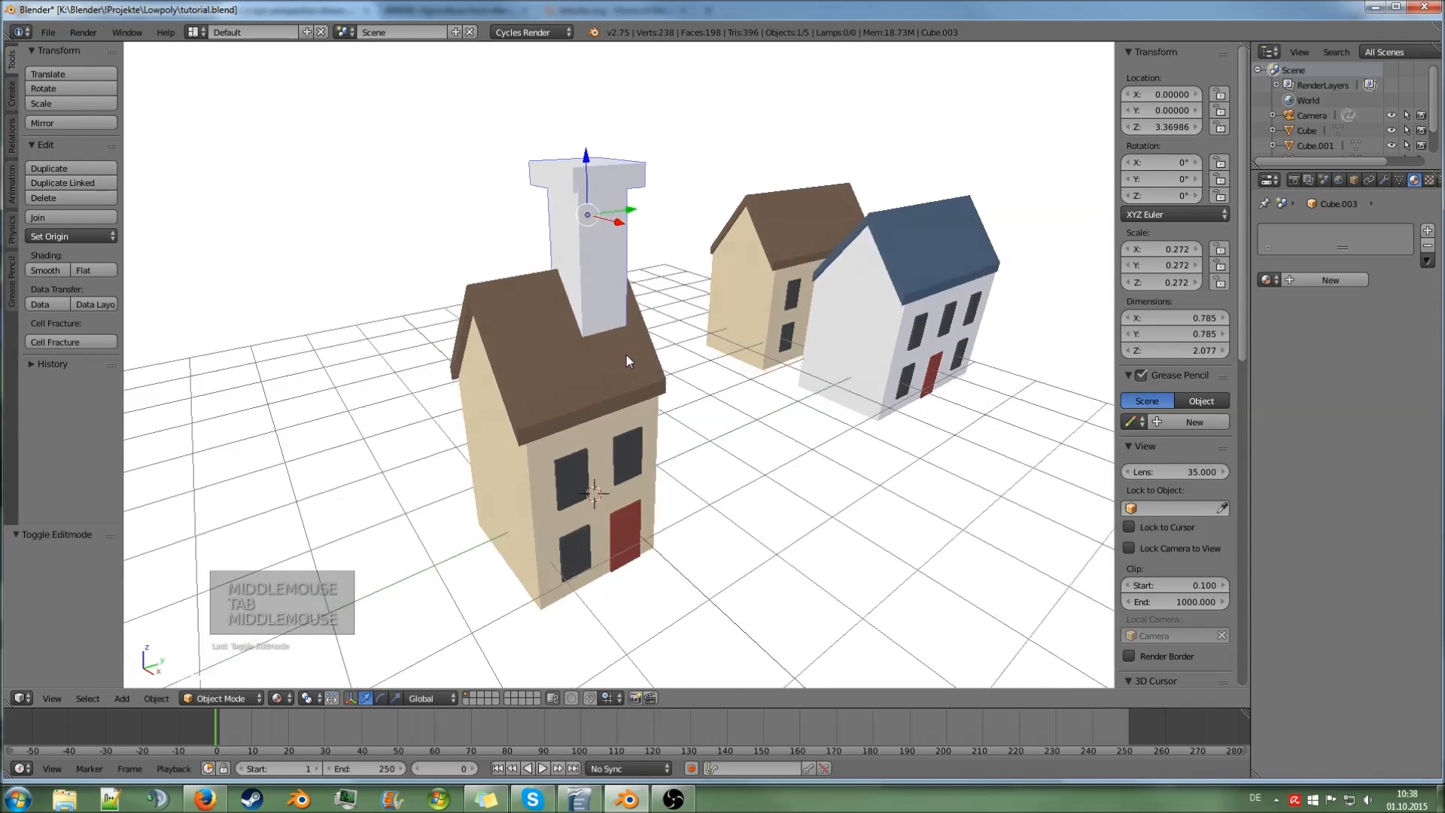
key(s)
key(s)
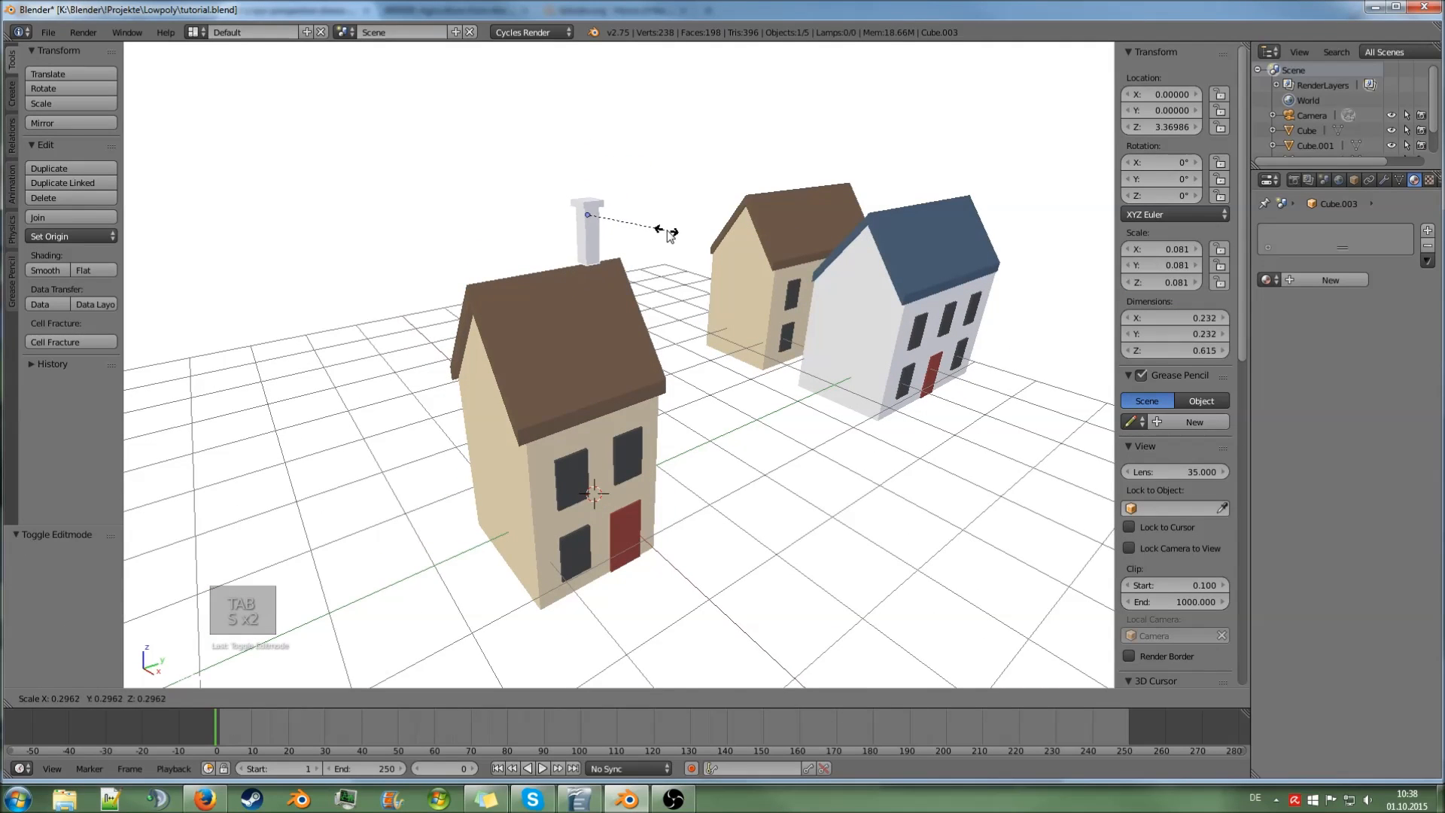
click(720, 232)
- Move the chimney down onto the narrow house's roof ridge, near the gable above the door
middle_drag(719, 231, 700, 282)
drag(639, 291, 584, 239)
middle_drag(584, 240, 719, 183)
drag(608, 152, 609, 225)
middle_drag(608, 225, 612, 265)
drag(611, 265, 587, 267)
drag(629, 223, 628, 210)
drag(626, 267, 626, 277)
middle_drag(630, 283, 697, 268)
- Fine-tune the chimney's position on the ridge to about -0.163, 0.153, 2.811, and clear the selection
key(a)
right_click(595, 252)
drag(597, 240, 599, 235)
middle_drag(598, 235, 512, 323)
drag(594, 261, 600, 261)
middle_drag(600, 261, 775, 268)
key(a)
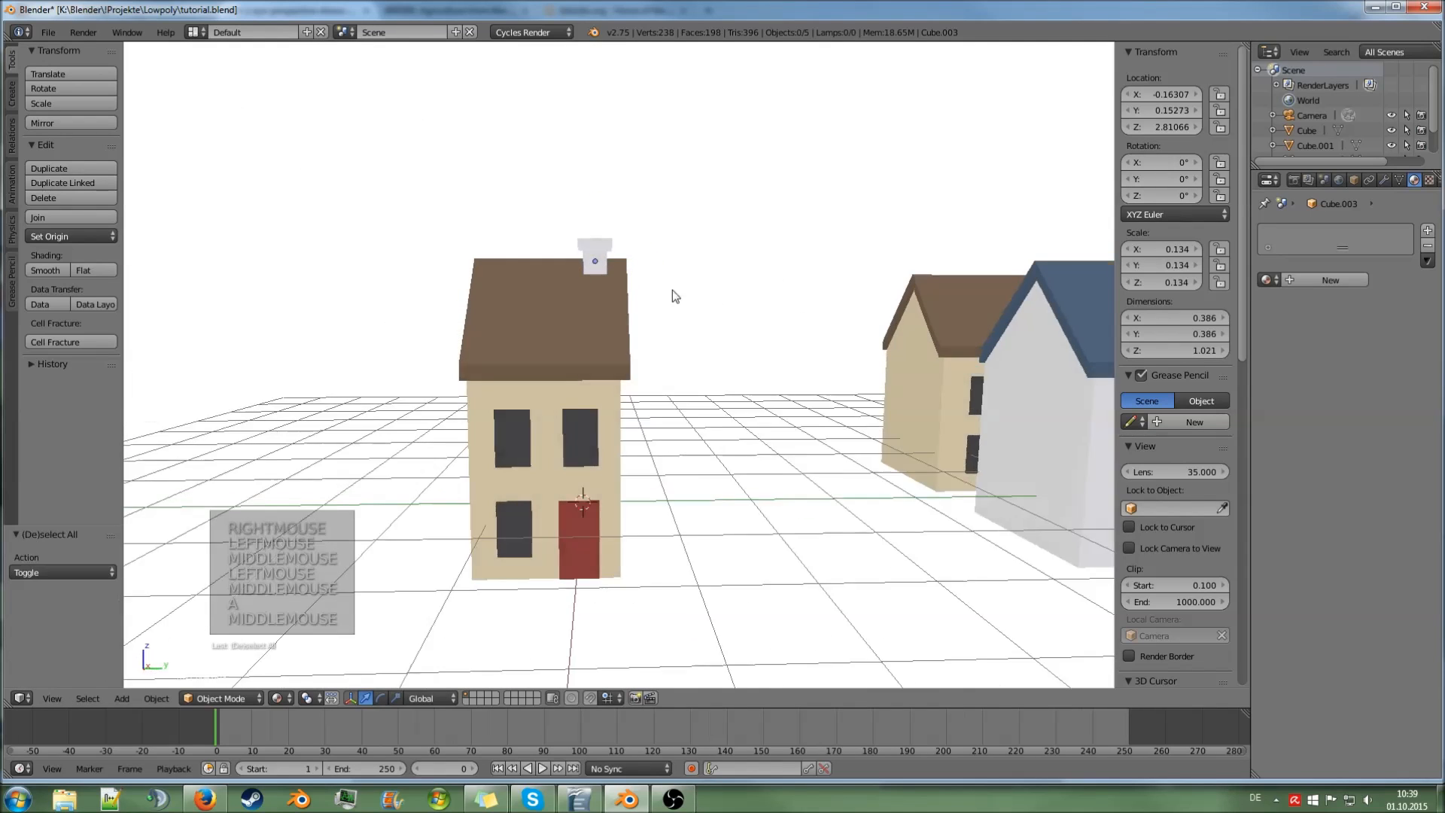
- Try the existing wall material on the chimney, and remove its material slot again
mouse_move(673, 277)
middle_down()
mouse_move(596, 255)
mouse_move(657, 282)
middle_up()
right_click(593, 253)
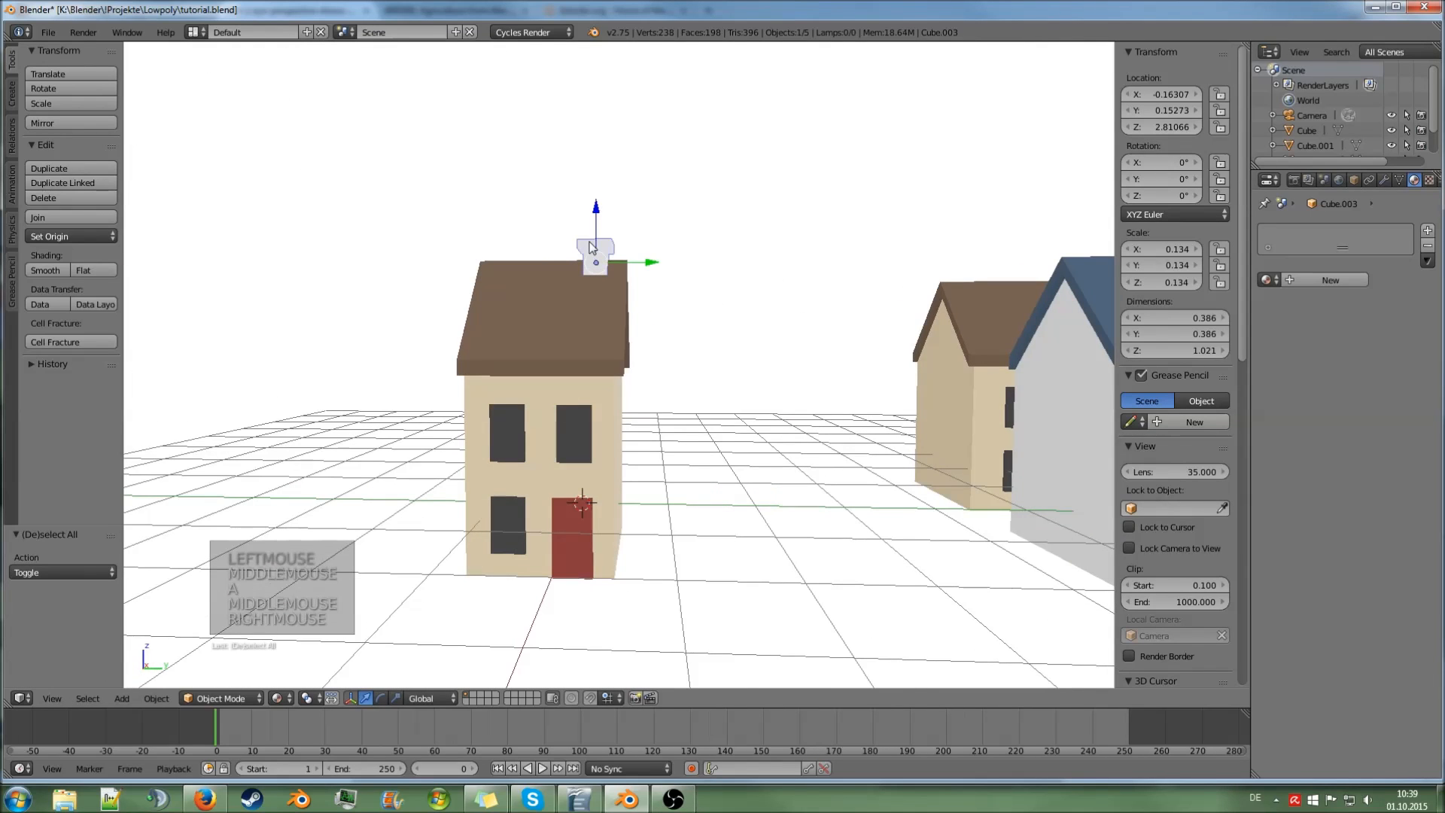
click(1267, 280)
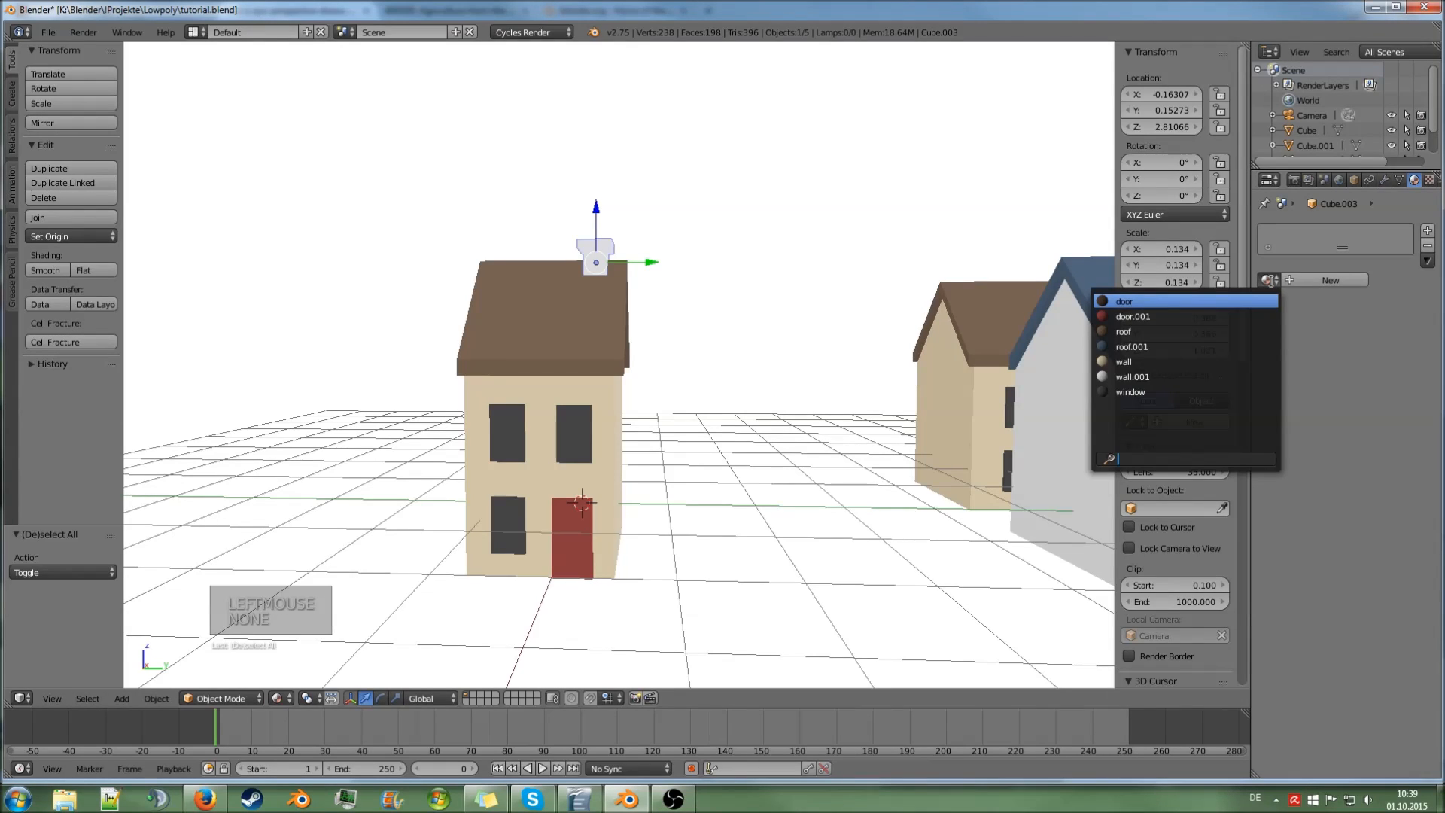
click(1144, 361)
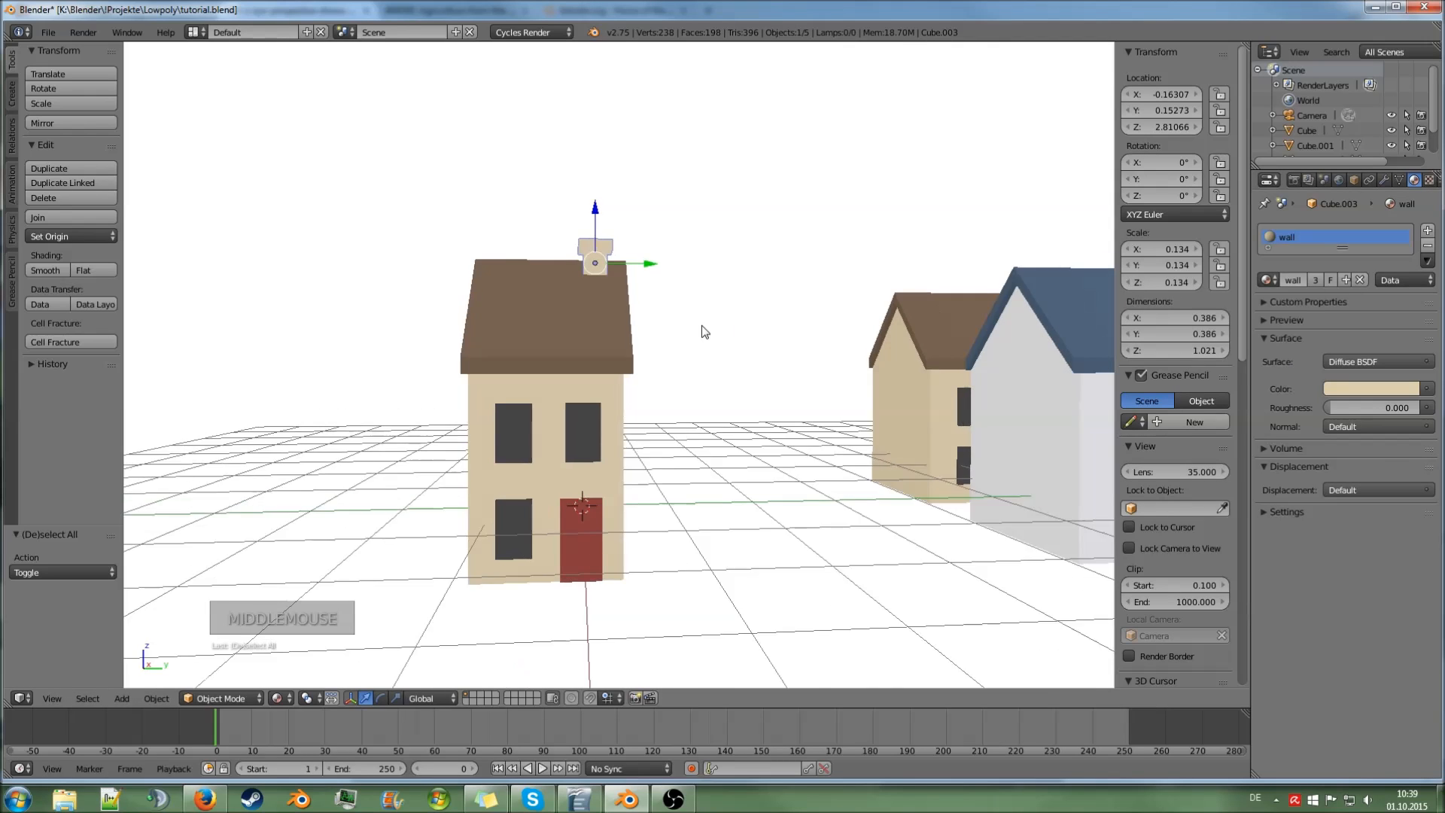
middle_drag(701, 326, 733, 329)
right_click(582, 351)
right_click(589, 270)
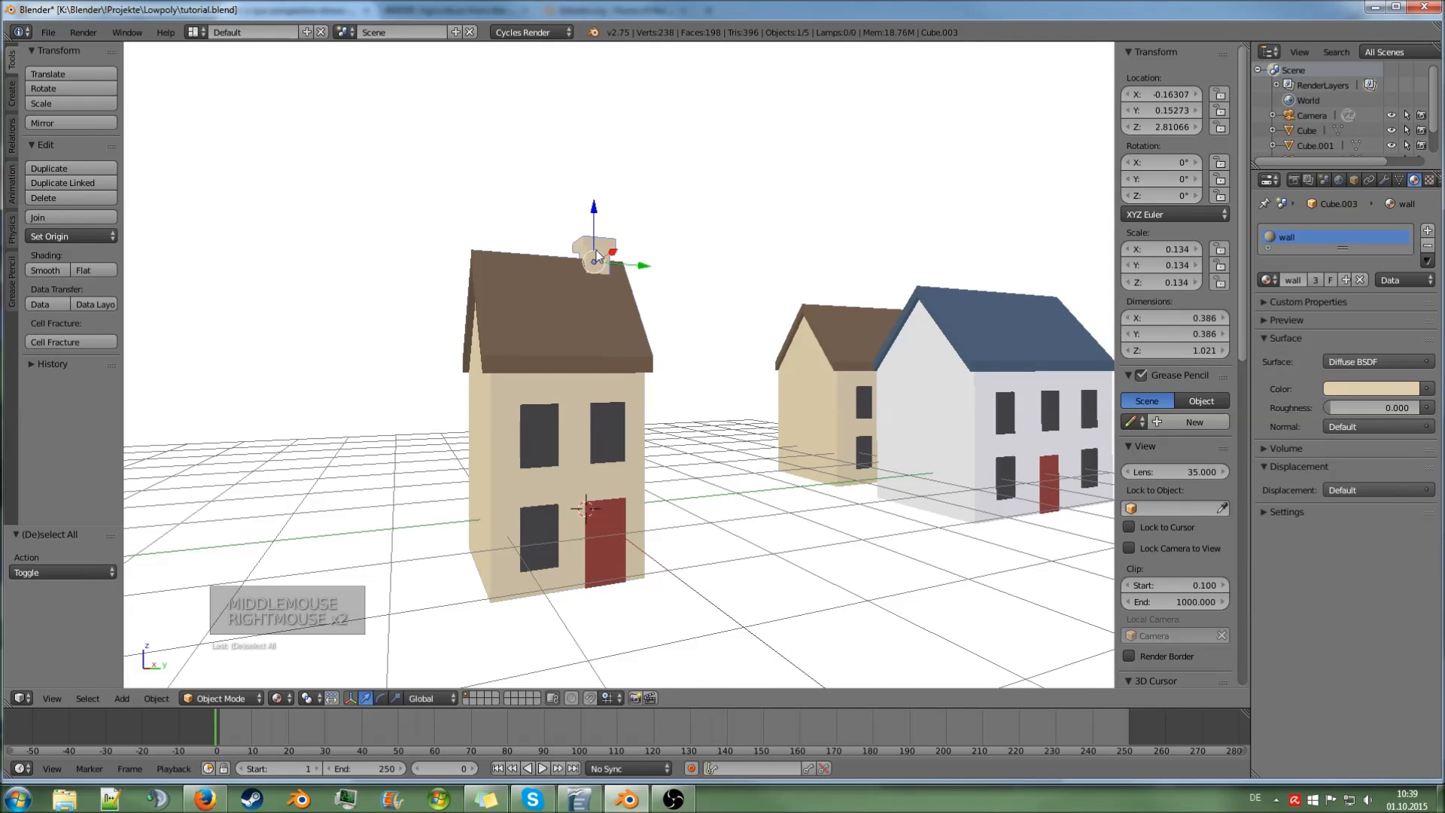
click(1428, 245)
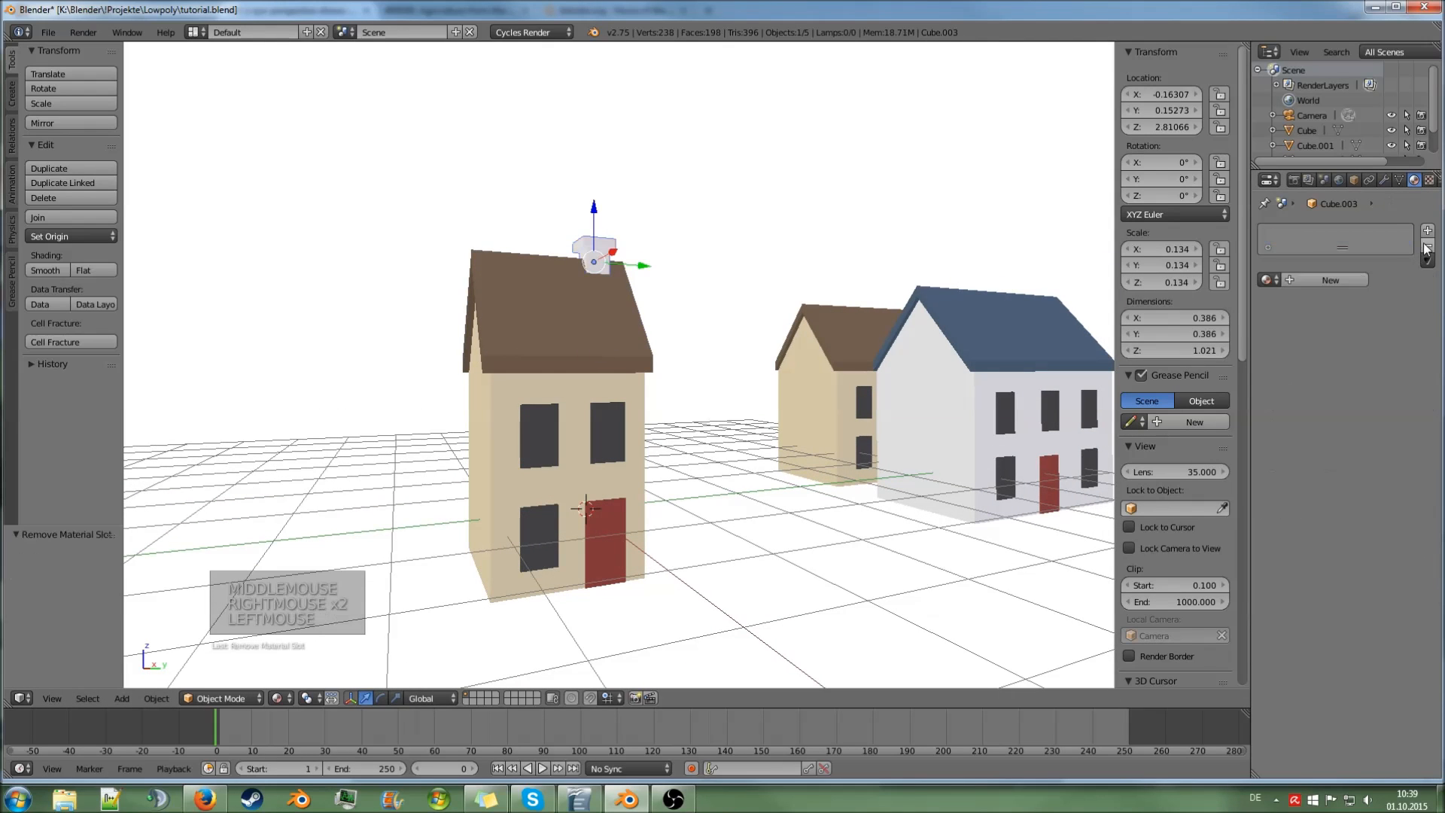
- Give the chimney a new dark grey diffuse material named chimney
click(1324, 280)
click(1349, 387)
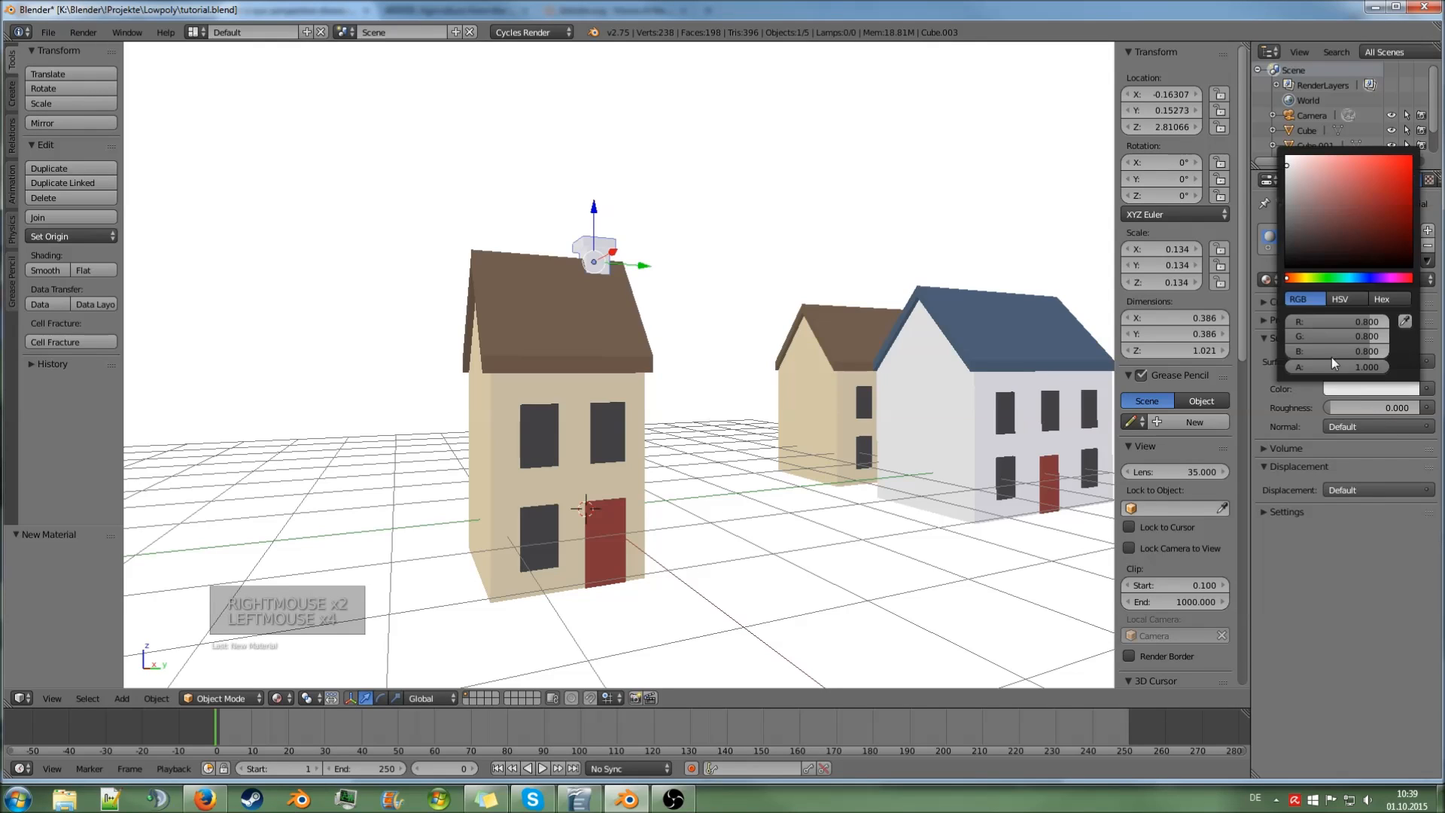
click(1286, 213)
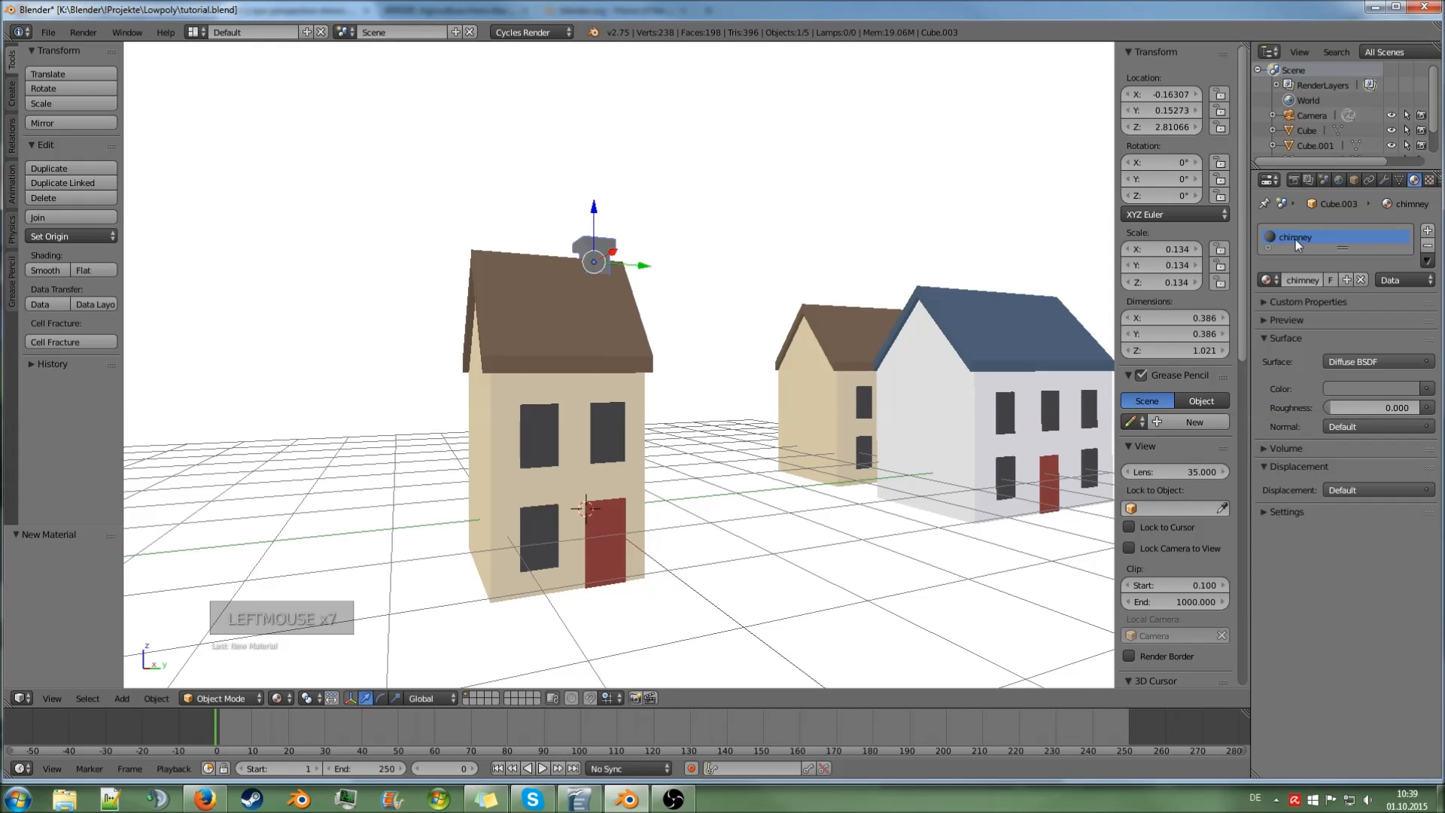
middle_drag(845, 216, 696, 329)
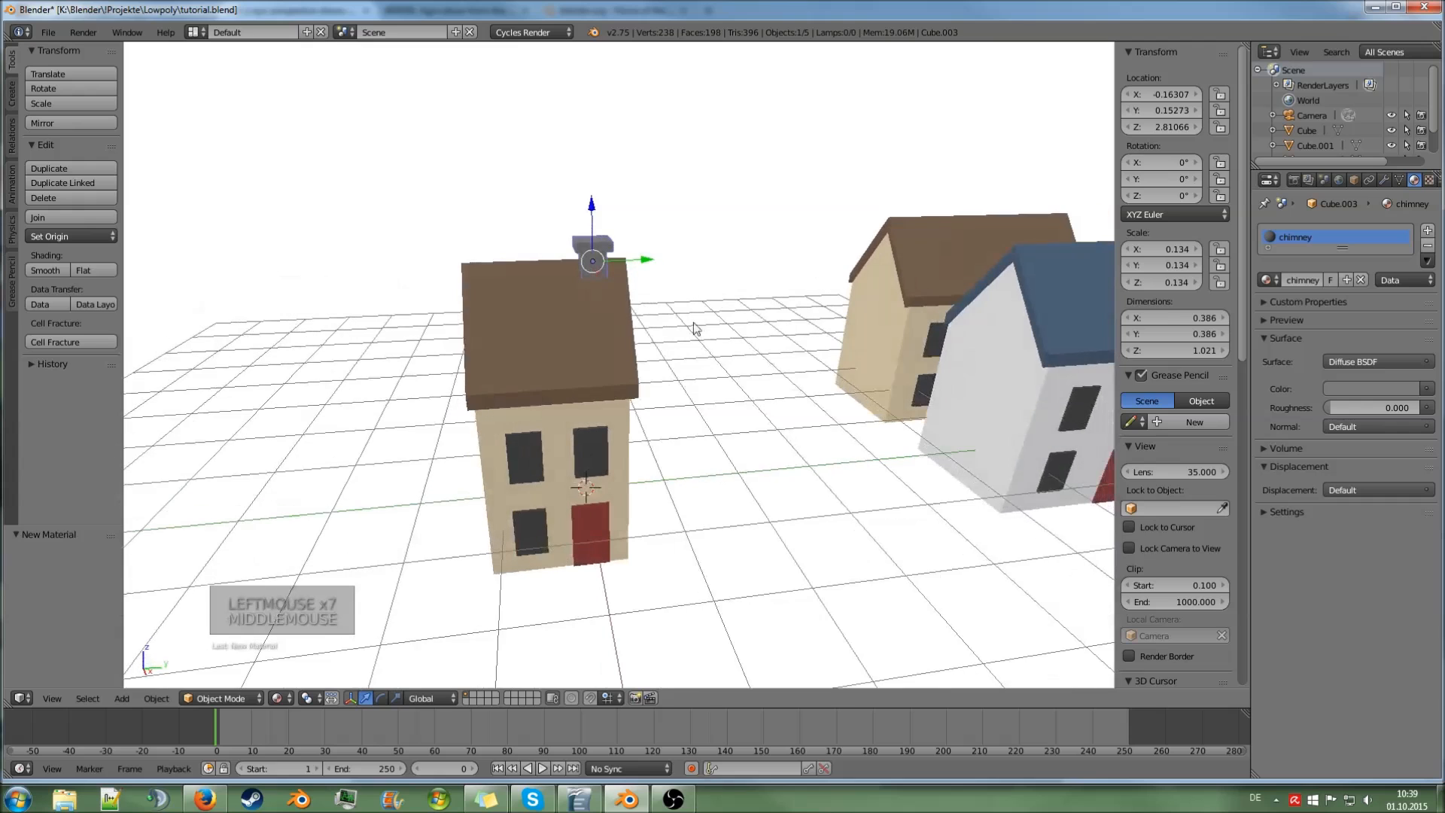
- Join the chimney to the narrow house and move it beside the long brown-roofed house, to about X -2.649, Y 3.899
shift+right_click(585, 363)
key(ctrl+j)
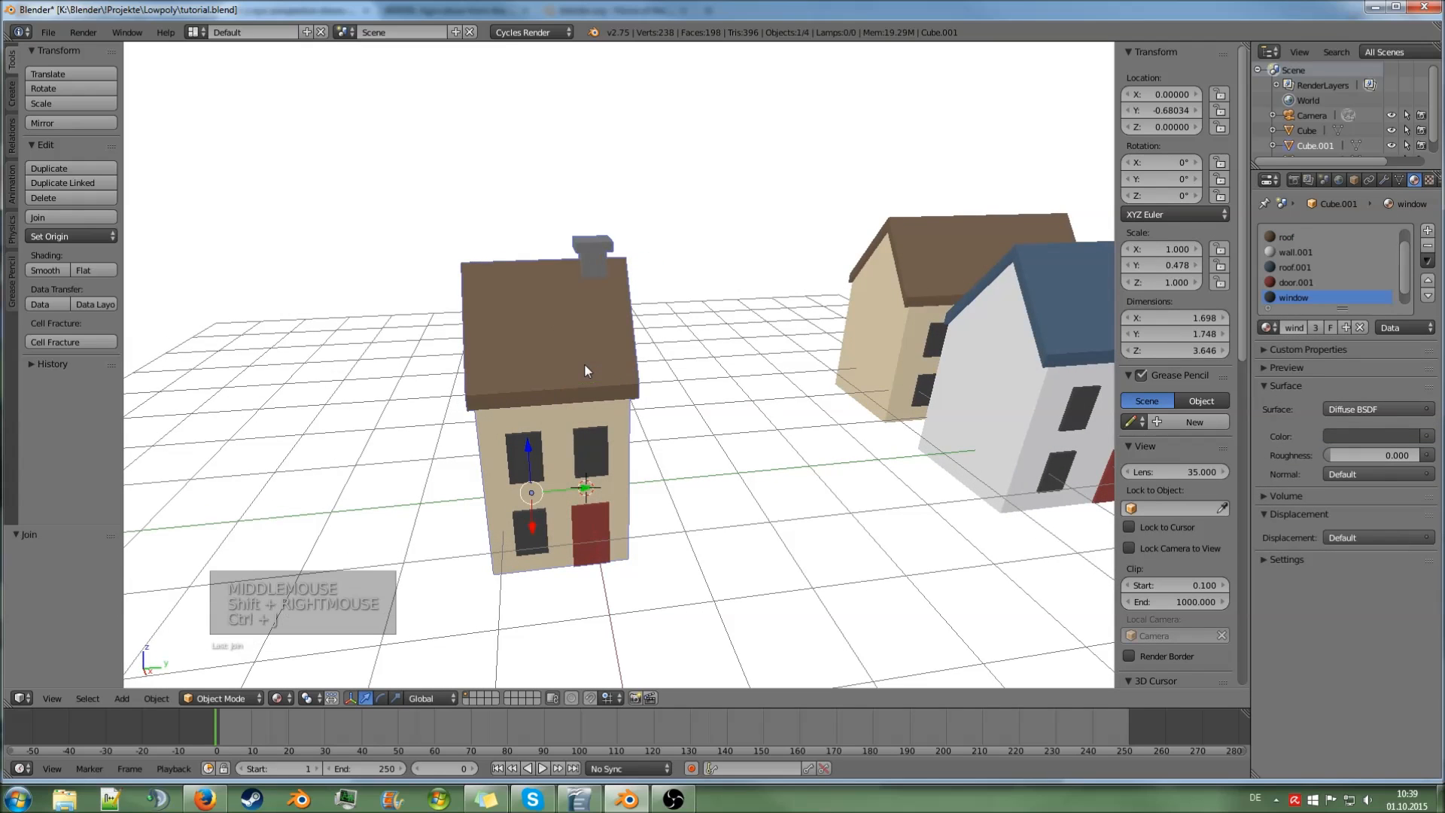
scroll(584, 363, down, 2)
drag(584, 450, 837, 460)
middle_drag(837, 460, 832, 523)
drag(819, 456, 783, 340)
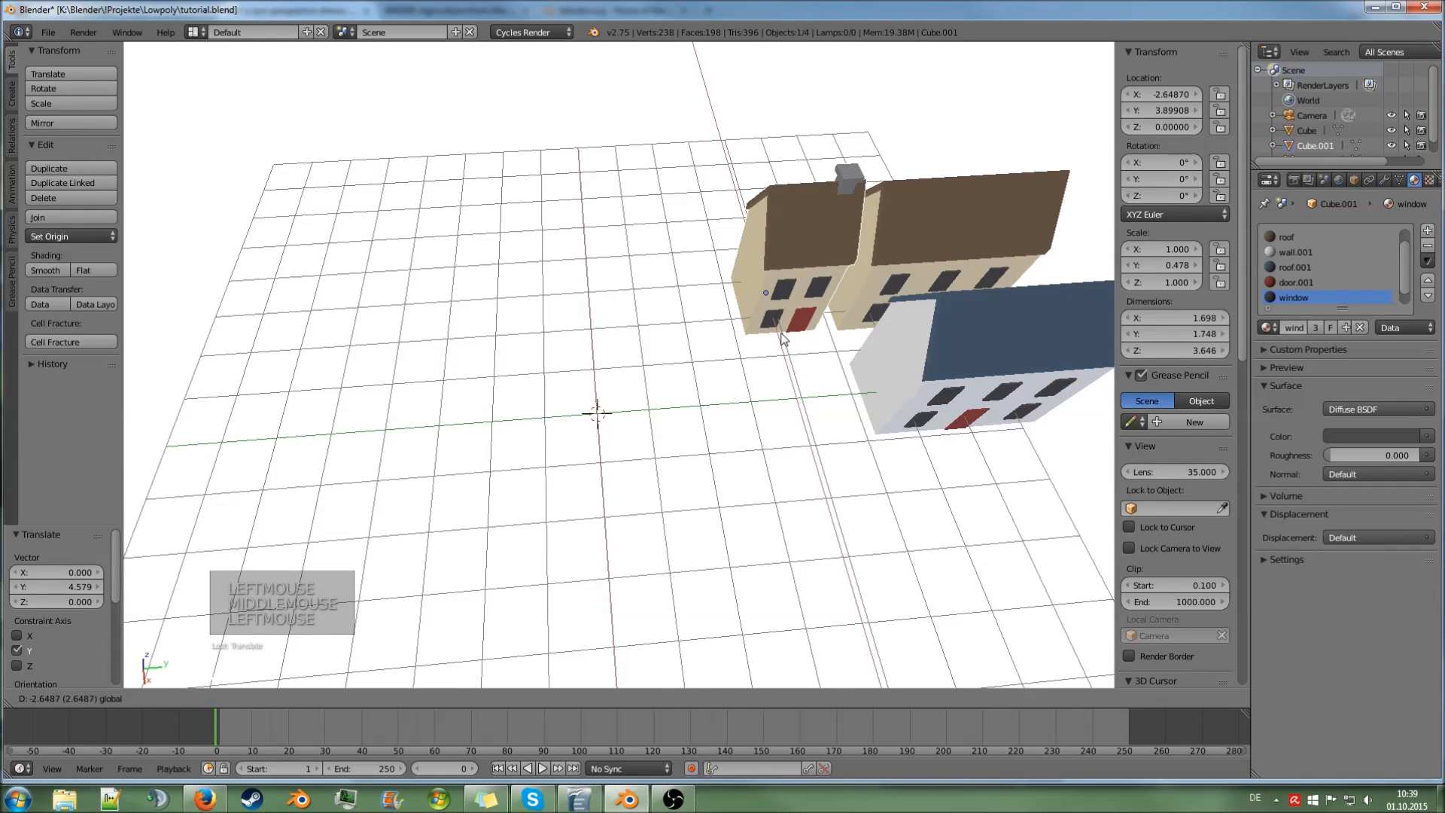
- Duplicate the narrow house and move the copy about 2.599 along X, beside the blue-roofed house
key(shift+d)
drag(777, 335, 810, 445)
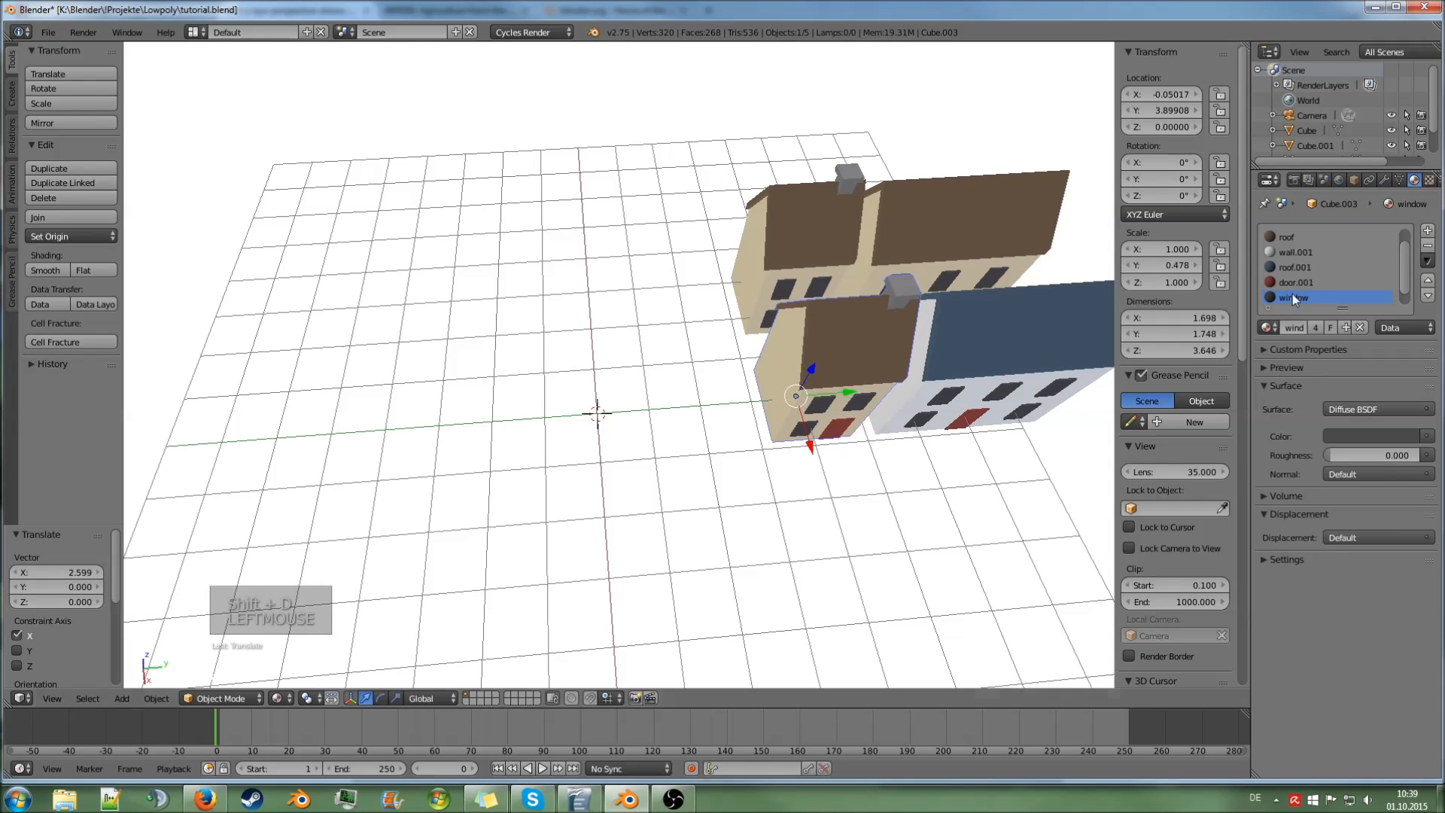
- Replace the door.001 material on the rear narrow house with the existing door material
scroll(1313, 240, up, 6)
right_click(866, 326)
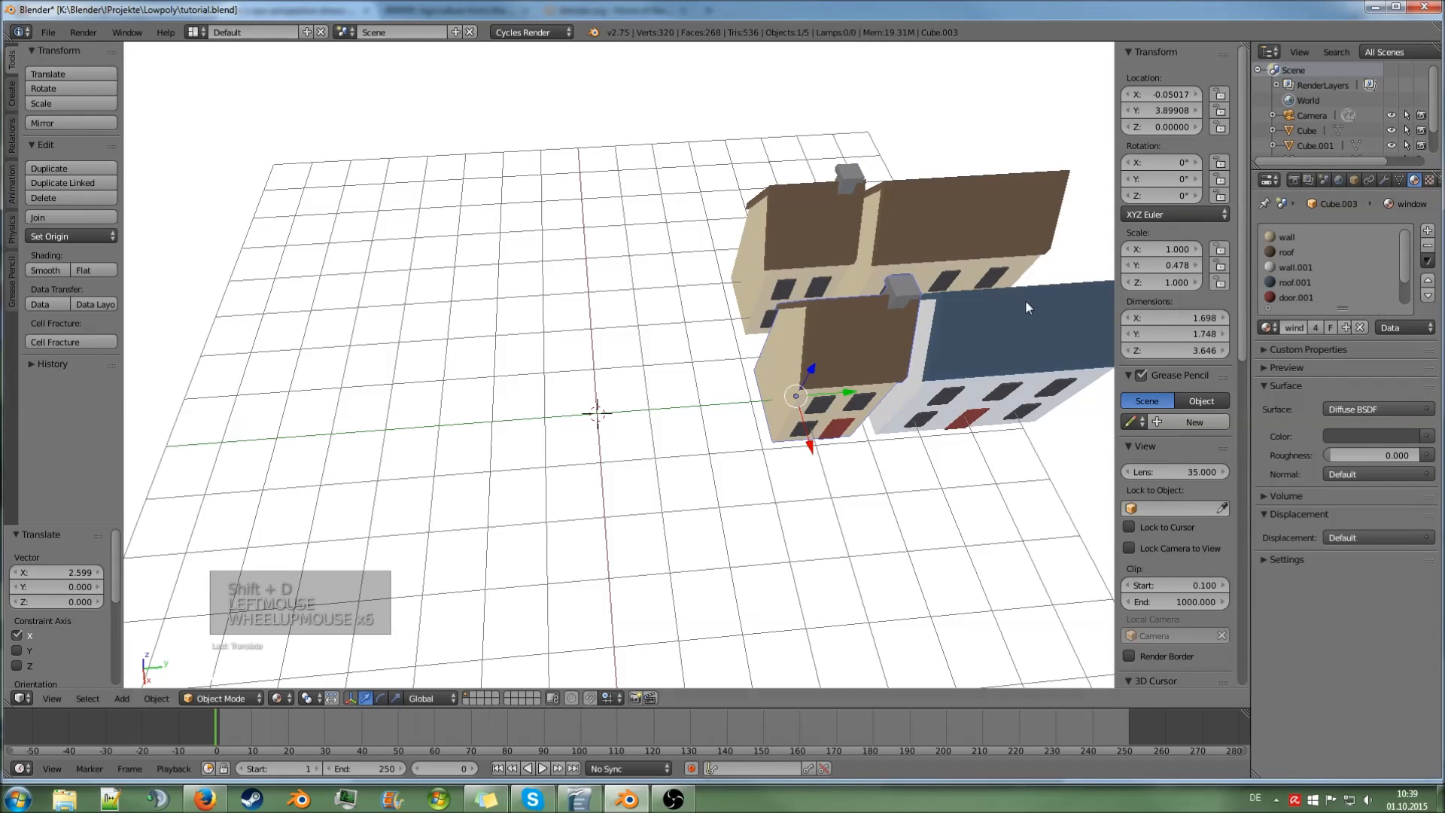
right_click(860, 328)
middle_drag(887, 333, 974, 304)
right_click(655, 280)
middle_drag(655, 280, 595, 316)
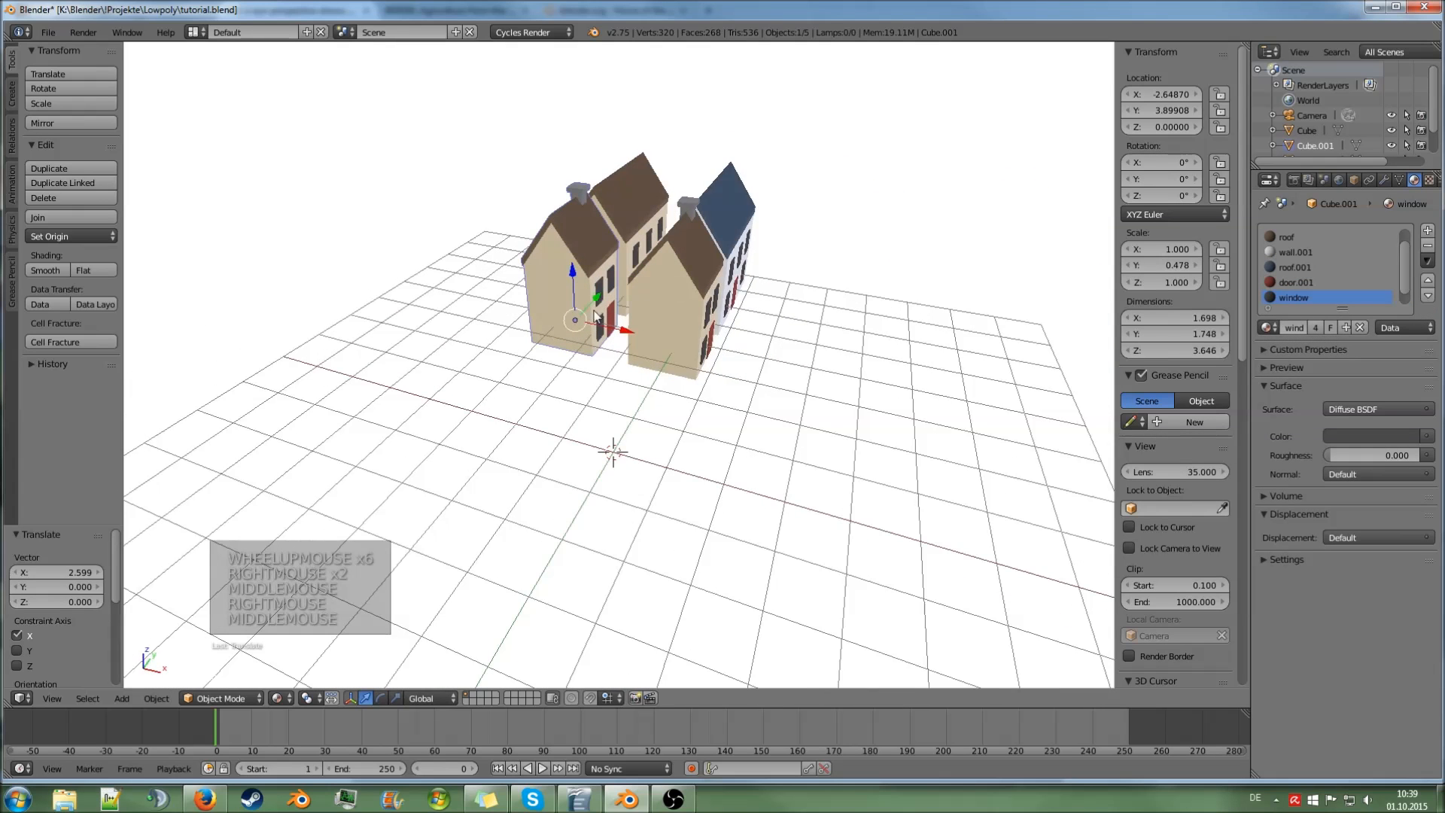
click(1294, 281)
click(1267, 327)
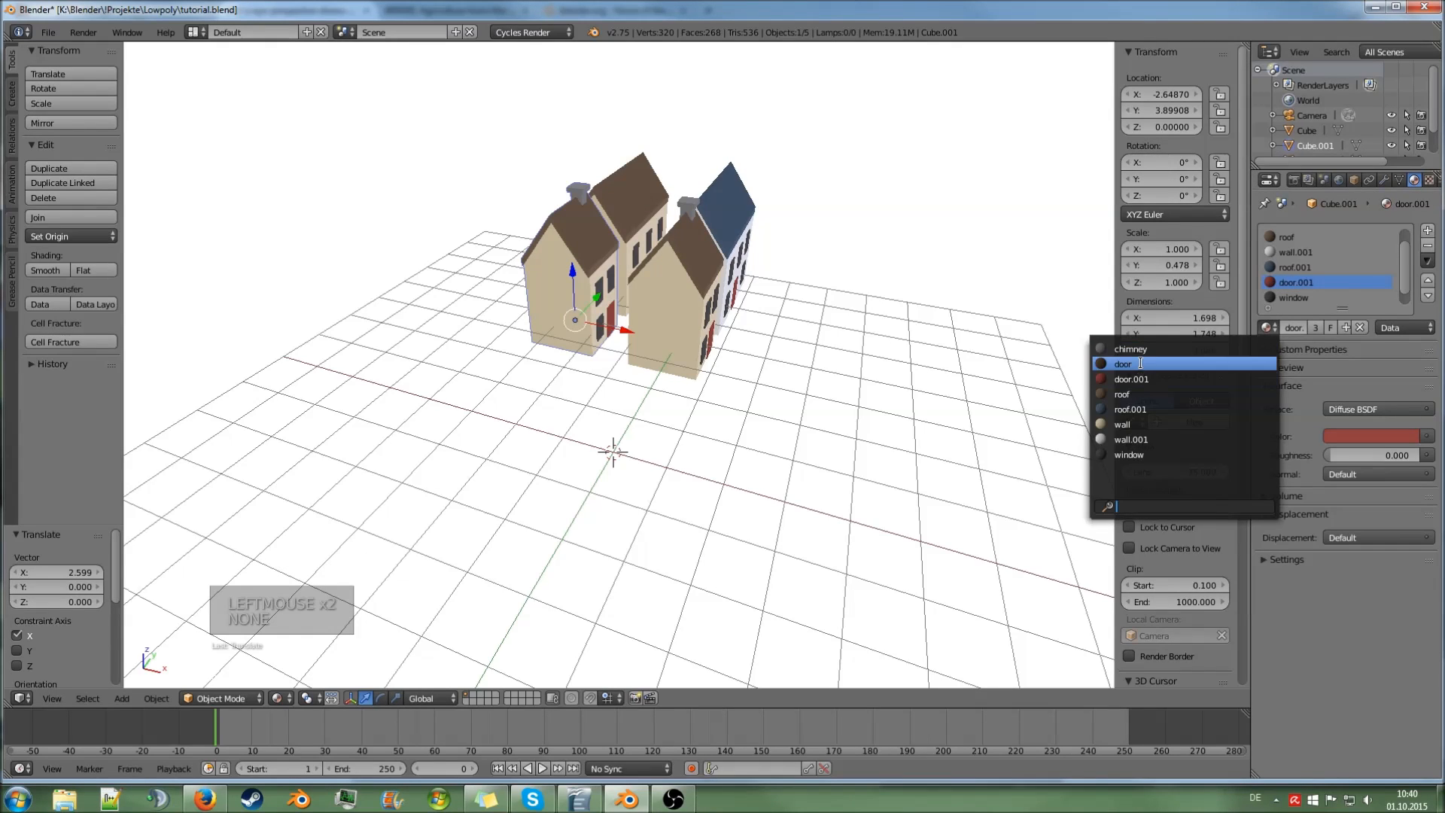
click(1140, 364)
- Replace the wall material of the front narrow house with the existing wall.001 material
right_click(676, 288)
middle_drag(889, 305, 819, 308)
scroll(1313, 268, down, 5)
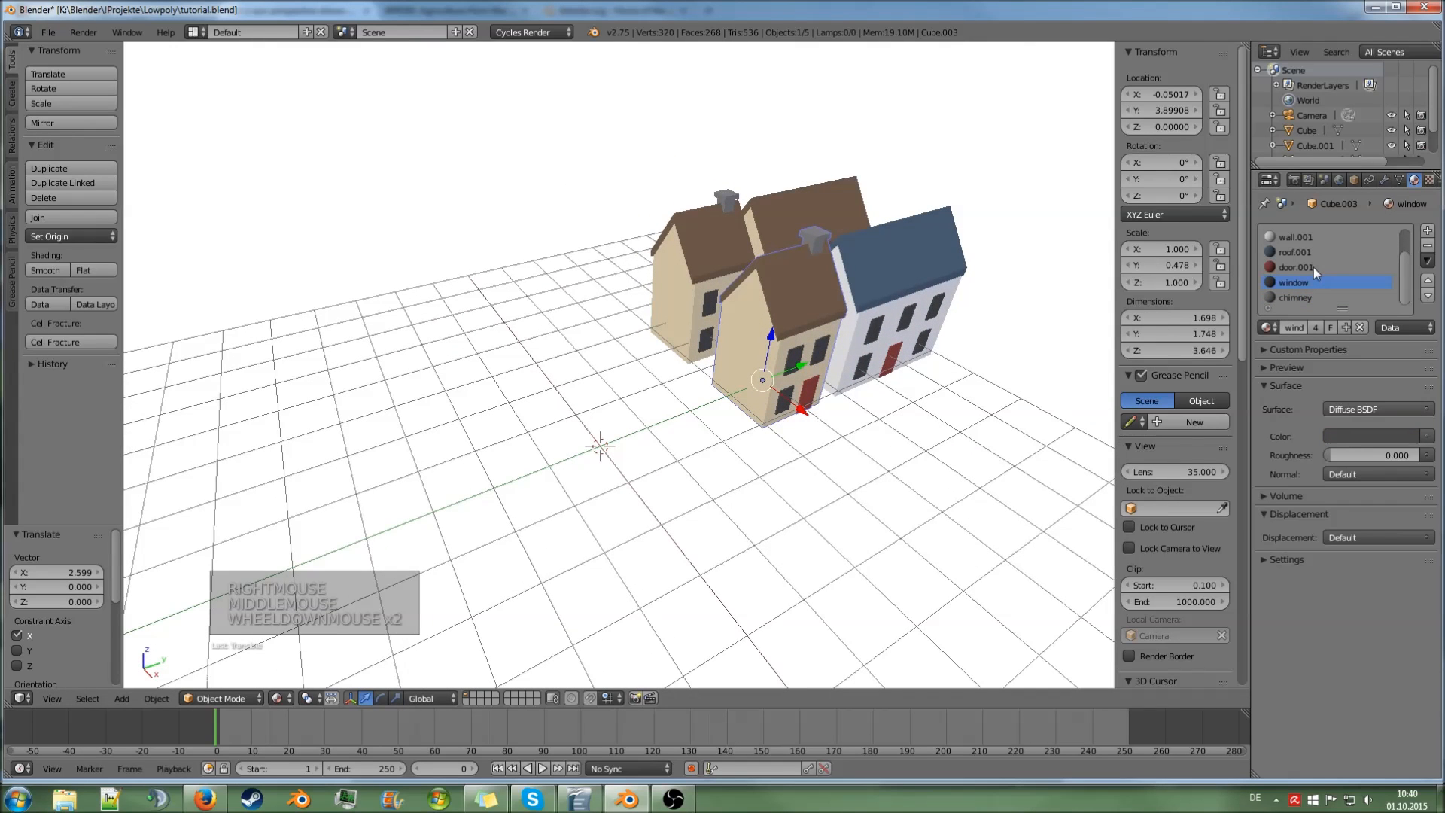
scroll(1313, 268, up, 2)
scroll(1299, 263, up, 1)
click(1297, 238)
click(1269, 331)
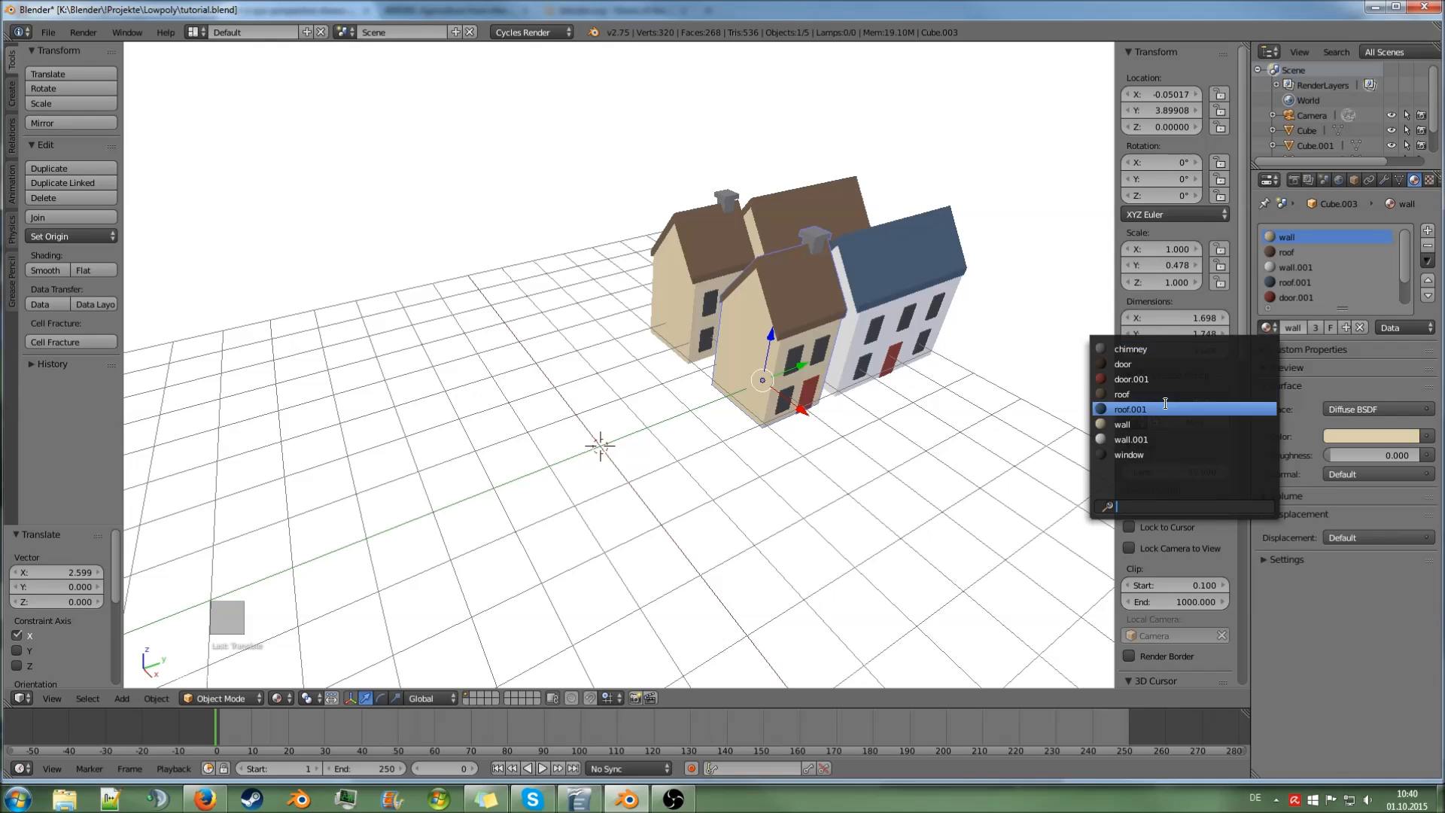
click(1163, 439)
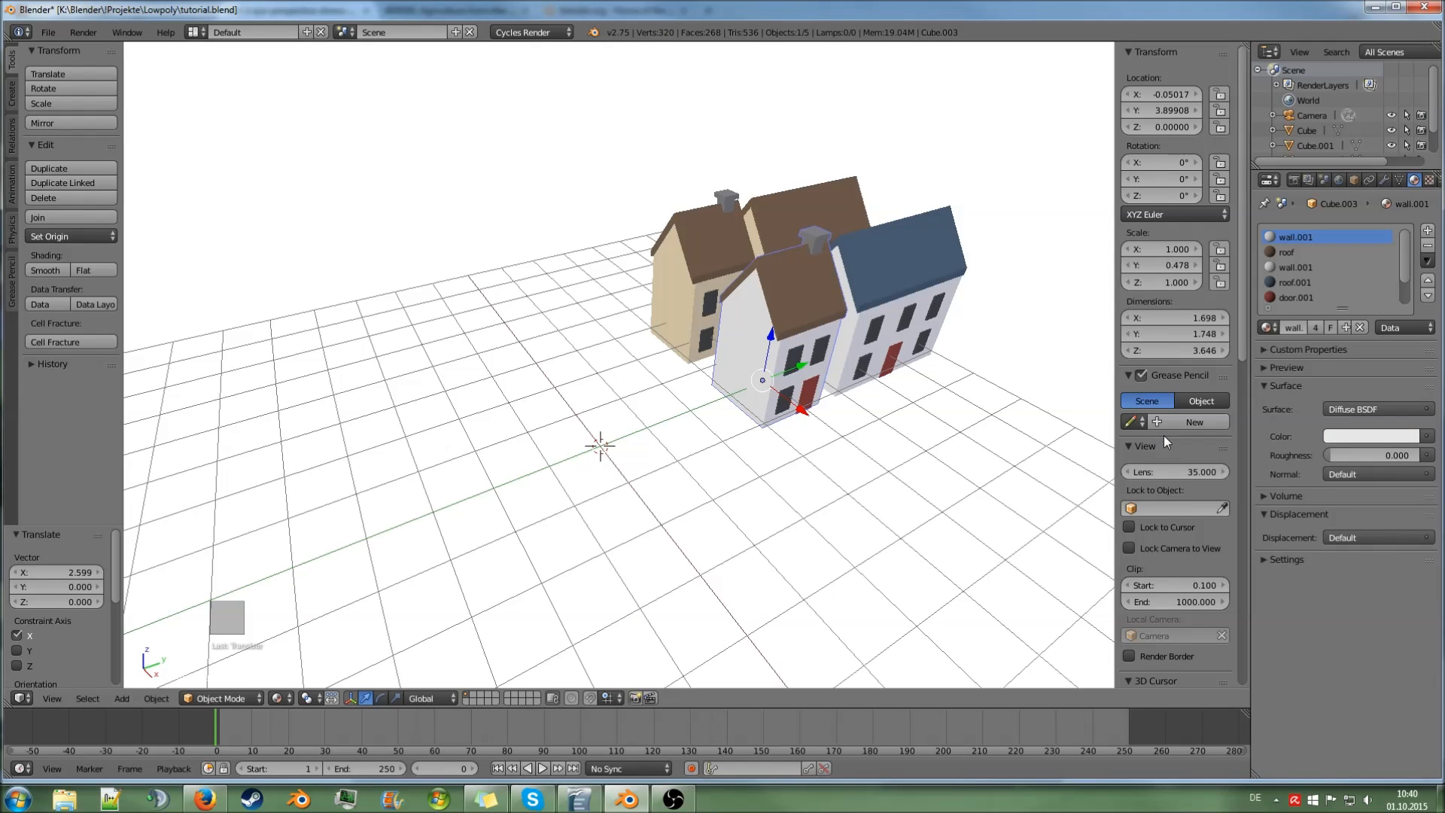
- Replace the roof material of the front narrow house with roof.001, and clear the selection
click(1289, 253)
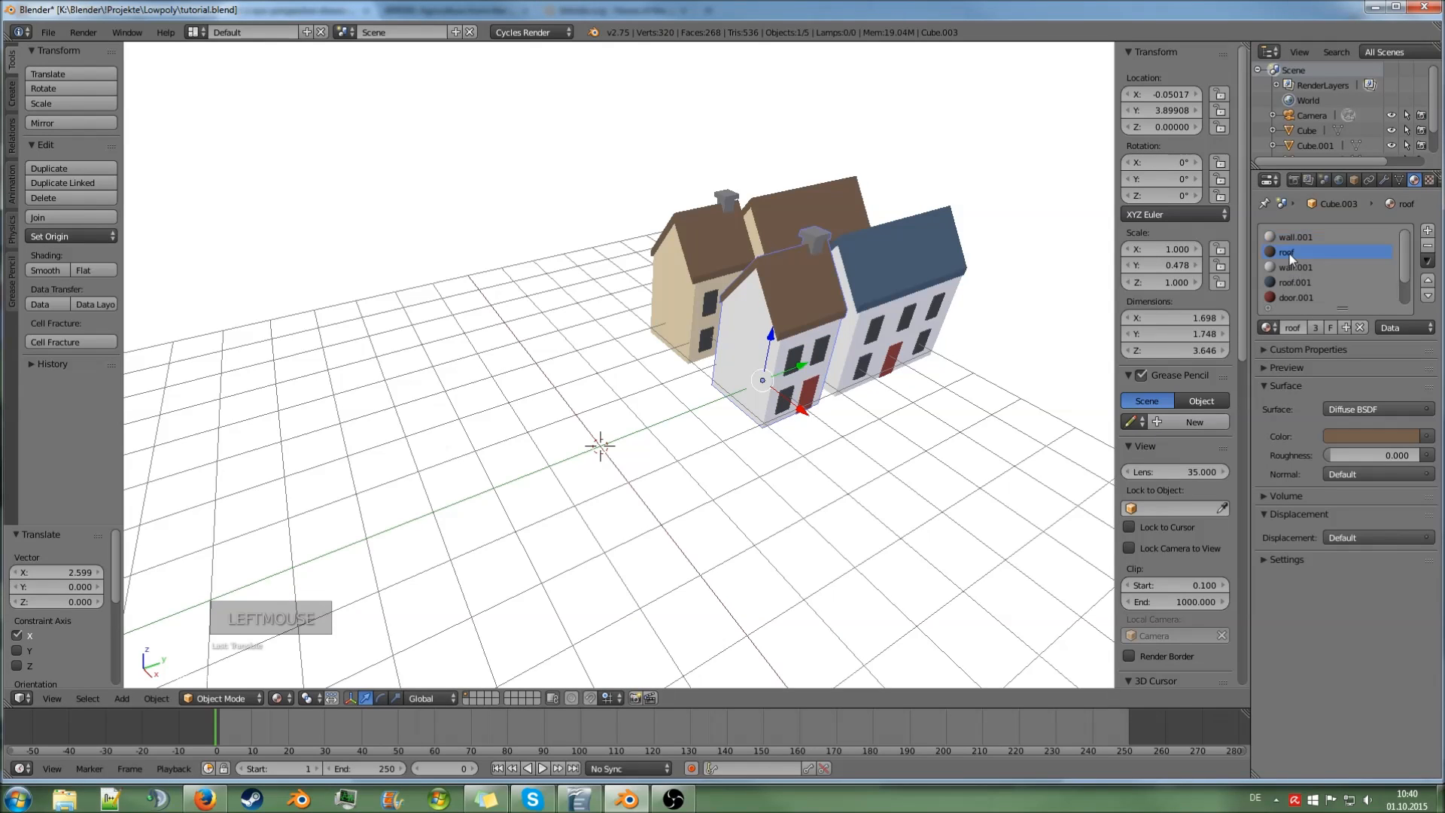
click(1269, 327)
click(1194, 407)
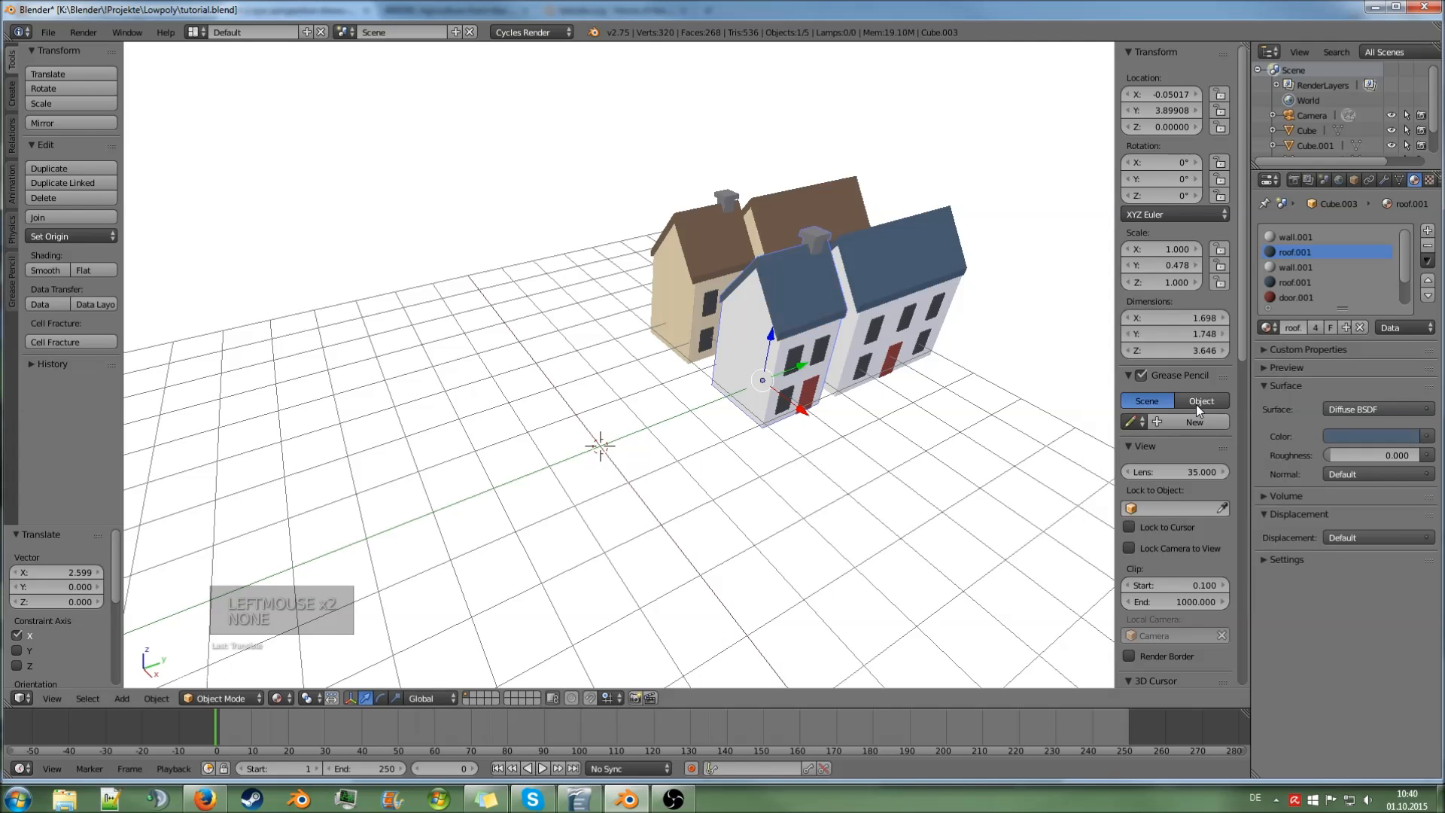
middle_drag(968, 336, 901, 292)
key(a)
scroll(920, 318, down, 3)
scroll(892, 285, up, 3)
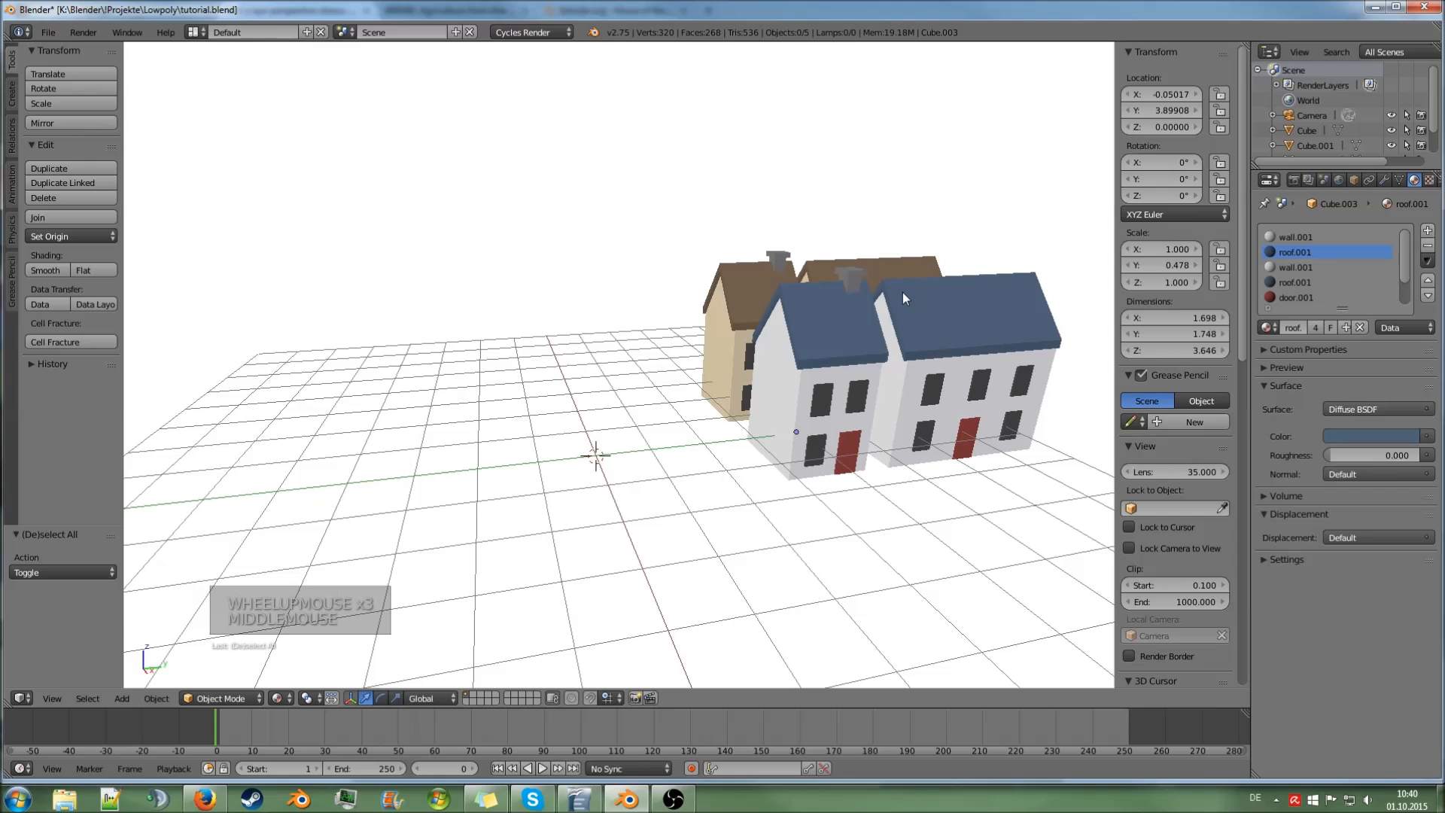
- Examine the house shapes, roof colours and arrangement in the village illustration in Firefox, and return to Blender
click(204, 799)
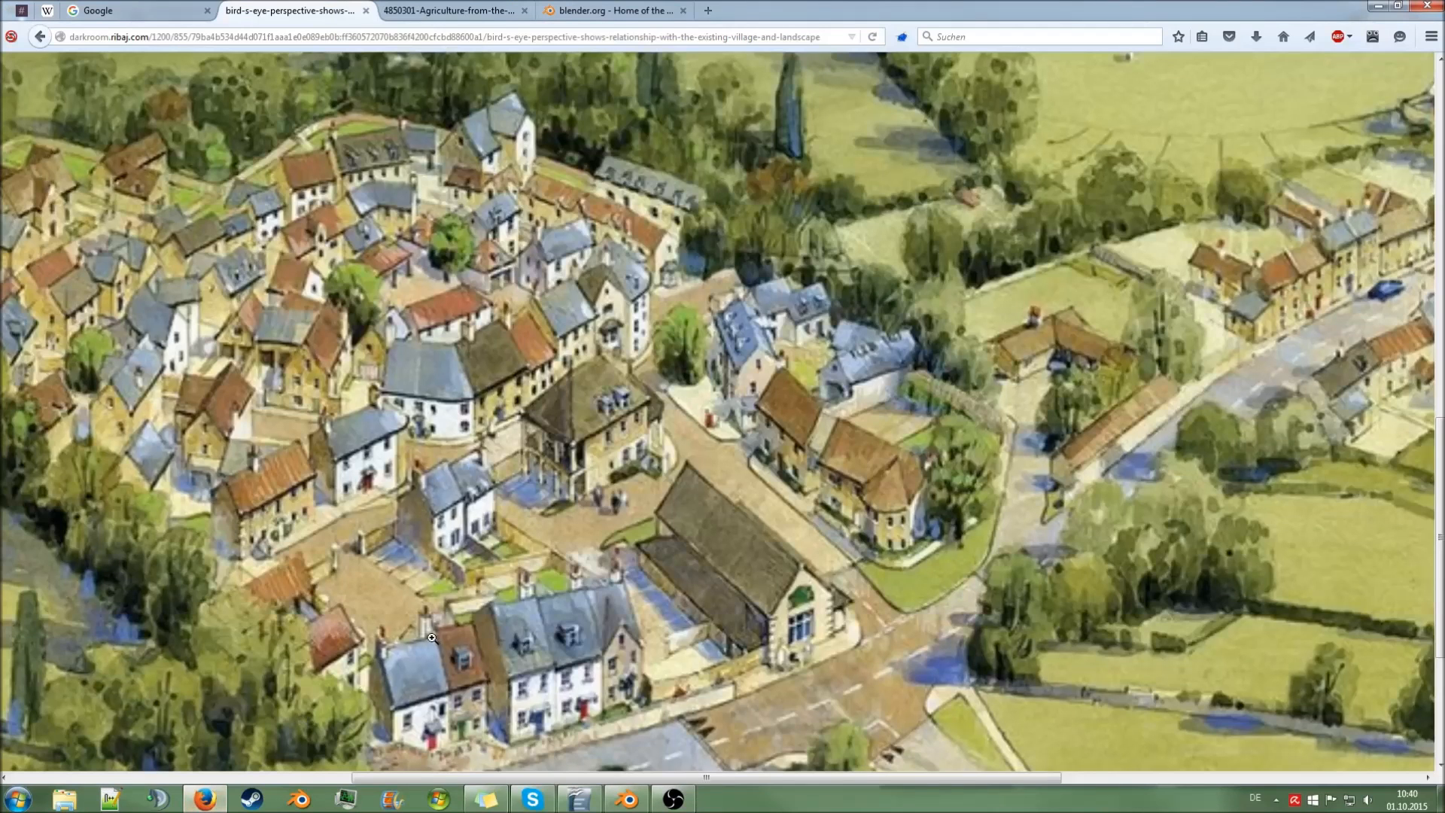
scroll(691, 496, down, 3)
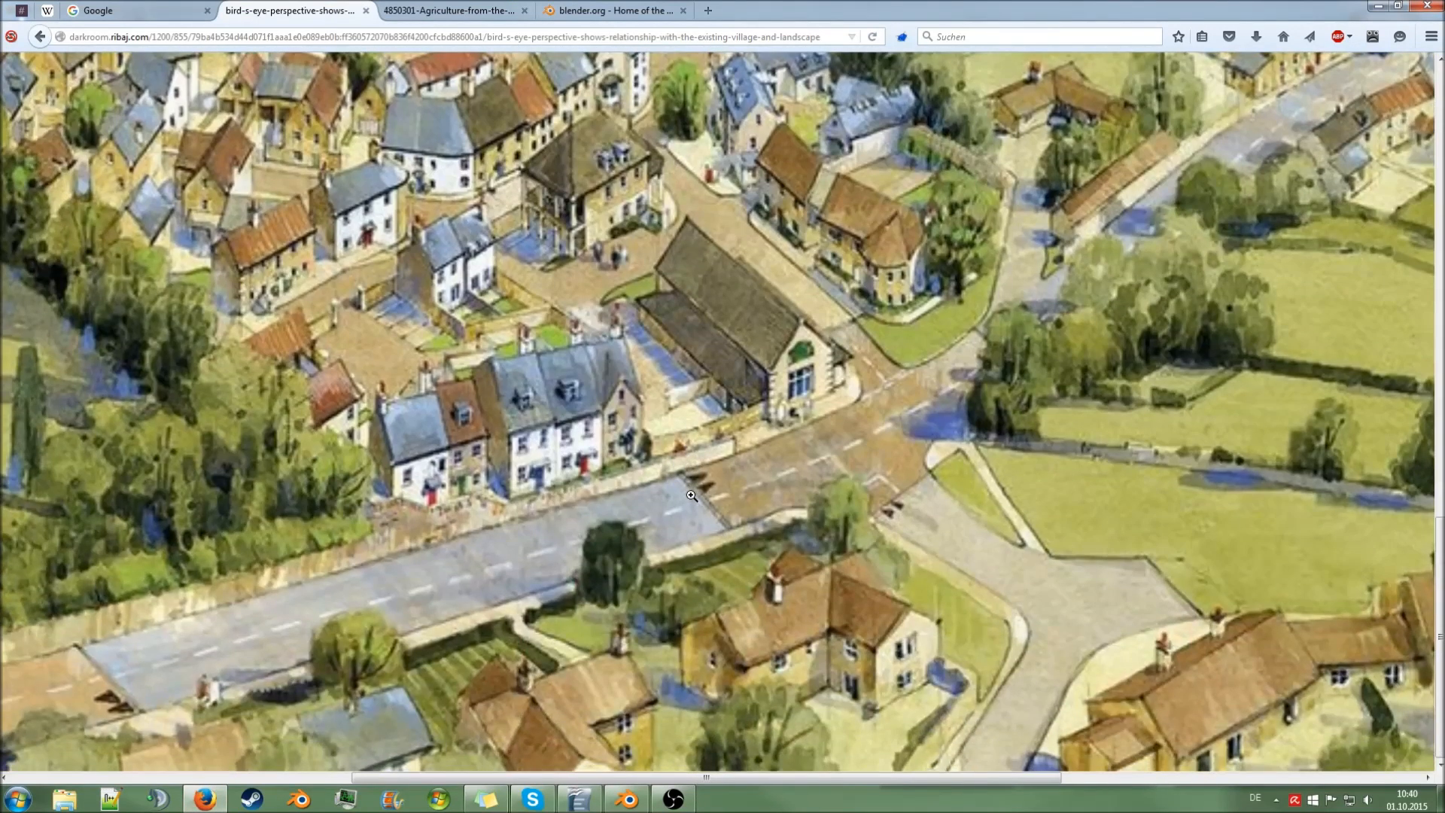
scroll(691, 496, up, 6)
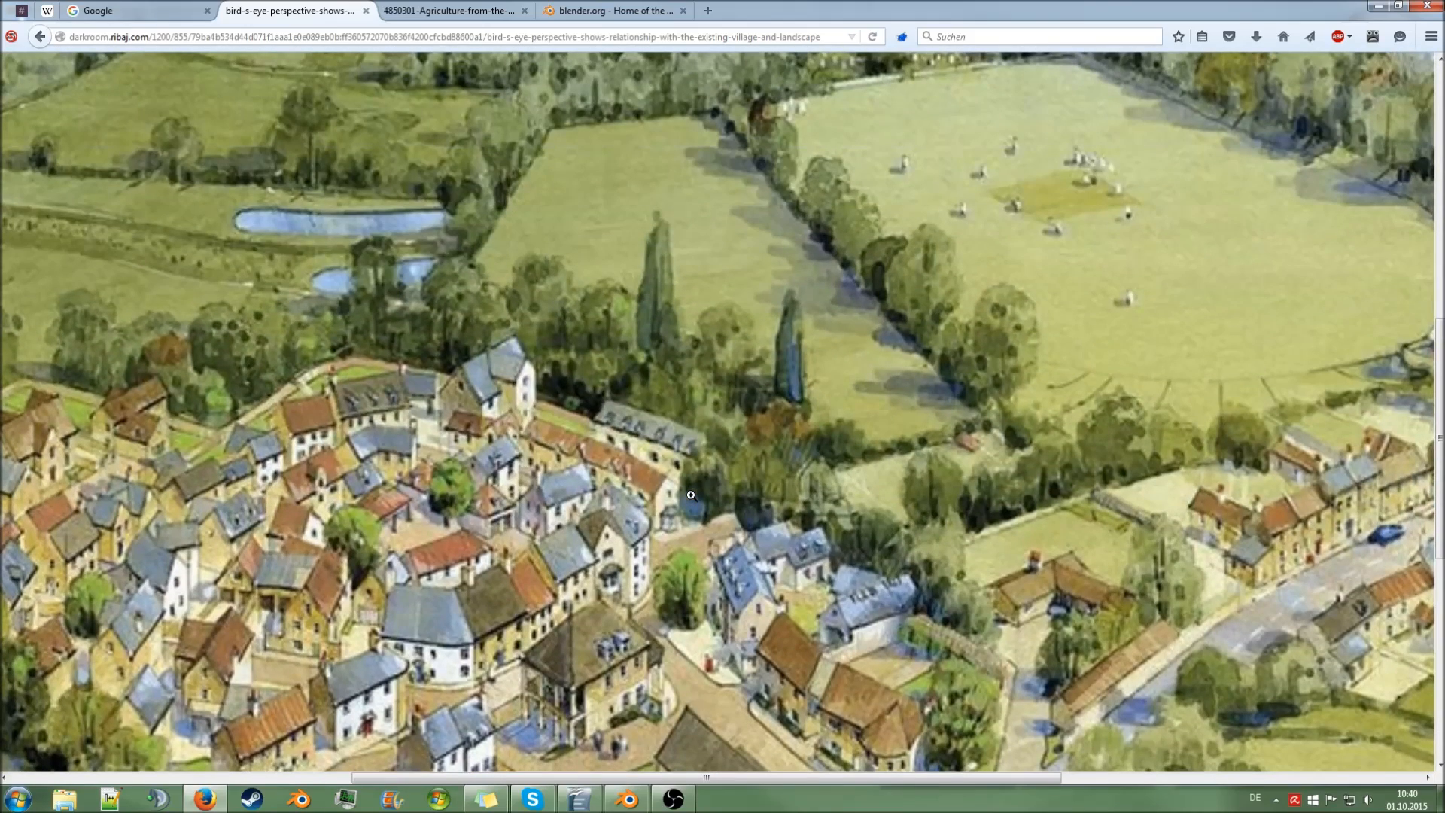
scroll(691, 495, down, 3)
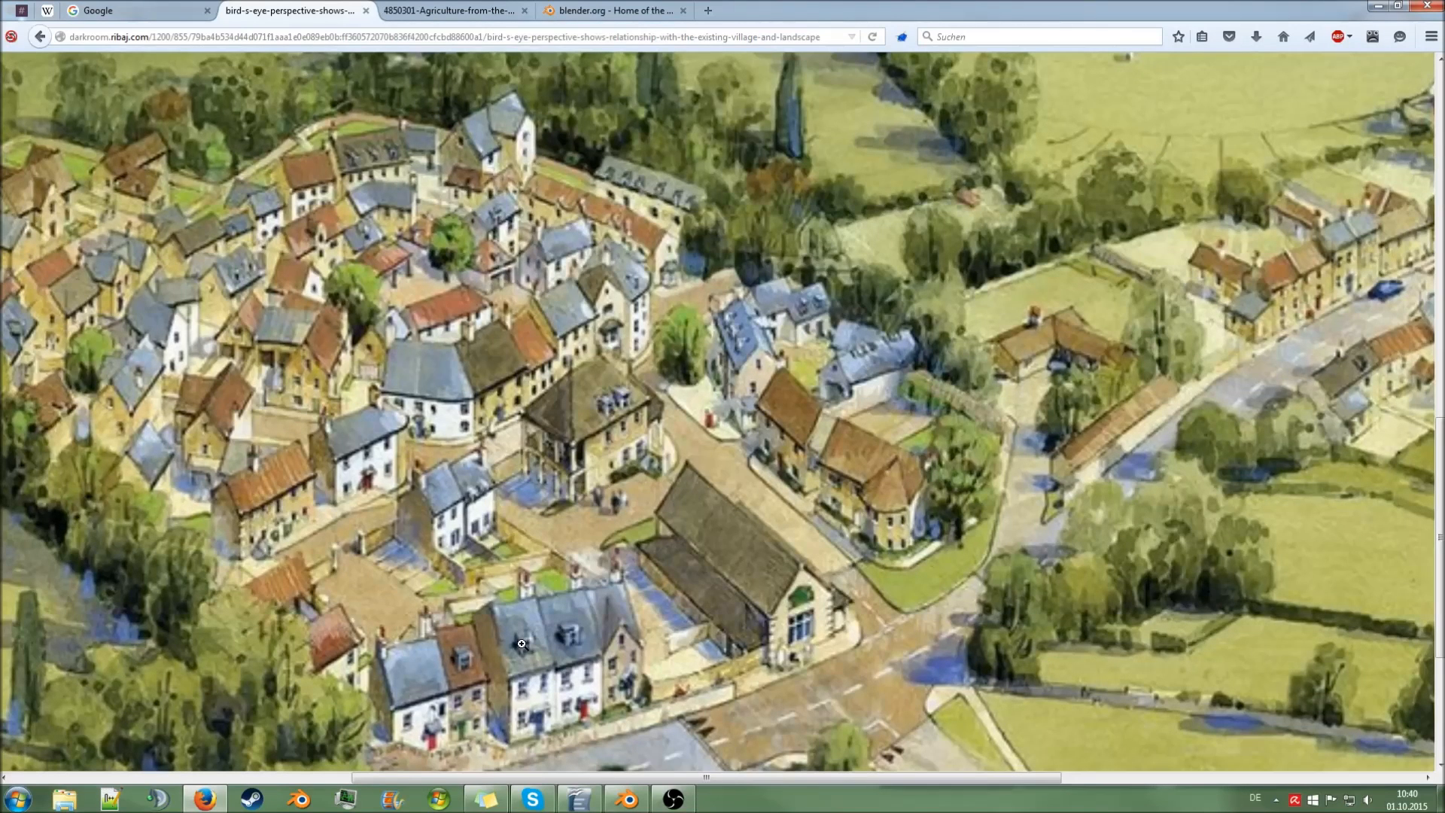
click(629, 801)
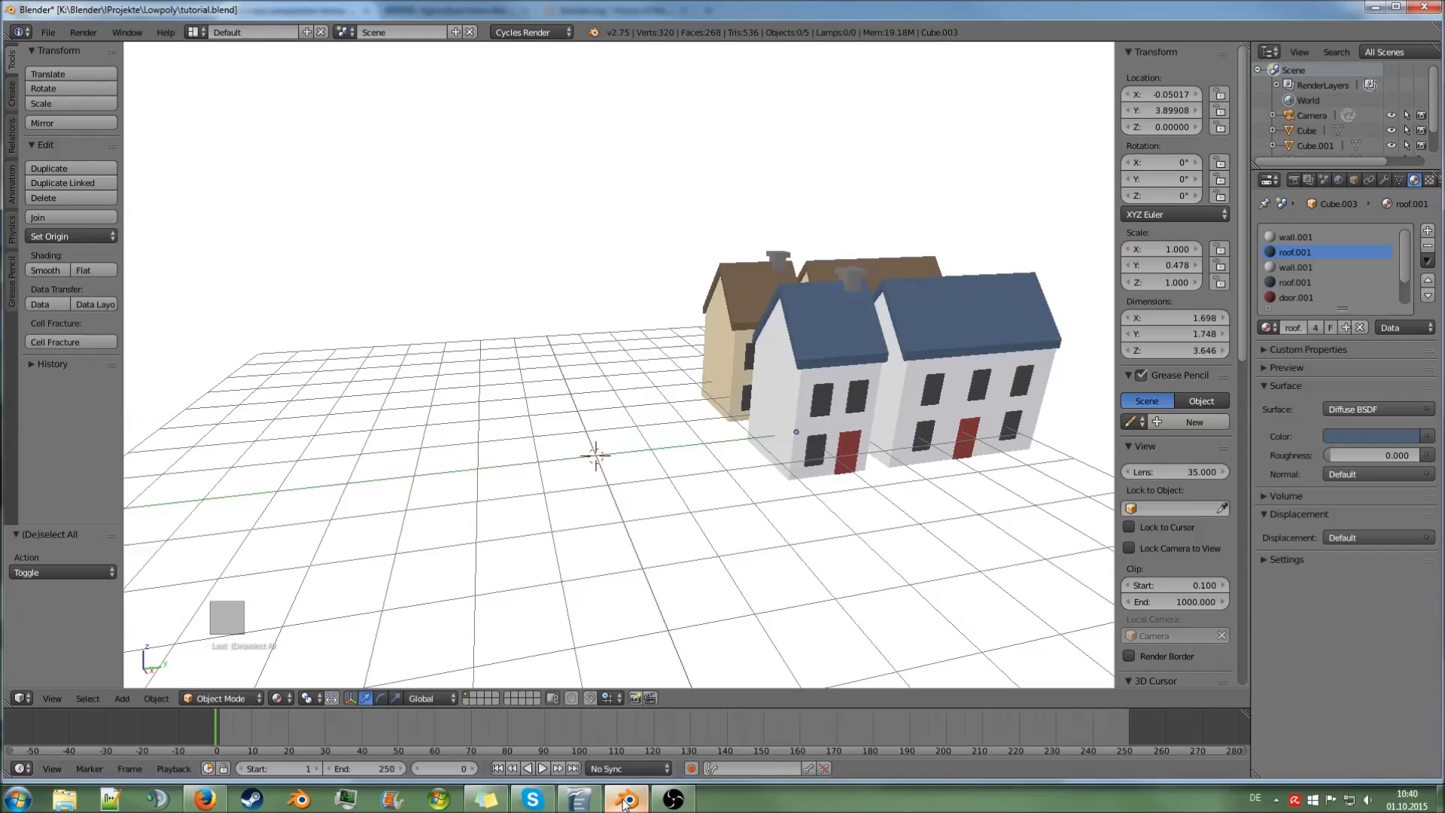
mouse_move(902, 348)
middle_down()
mouse_move(906, 439)
mouse_move(927, 378)
mouse_move(901, 346)
middle_up()
click(204, 799)
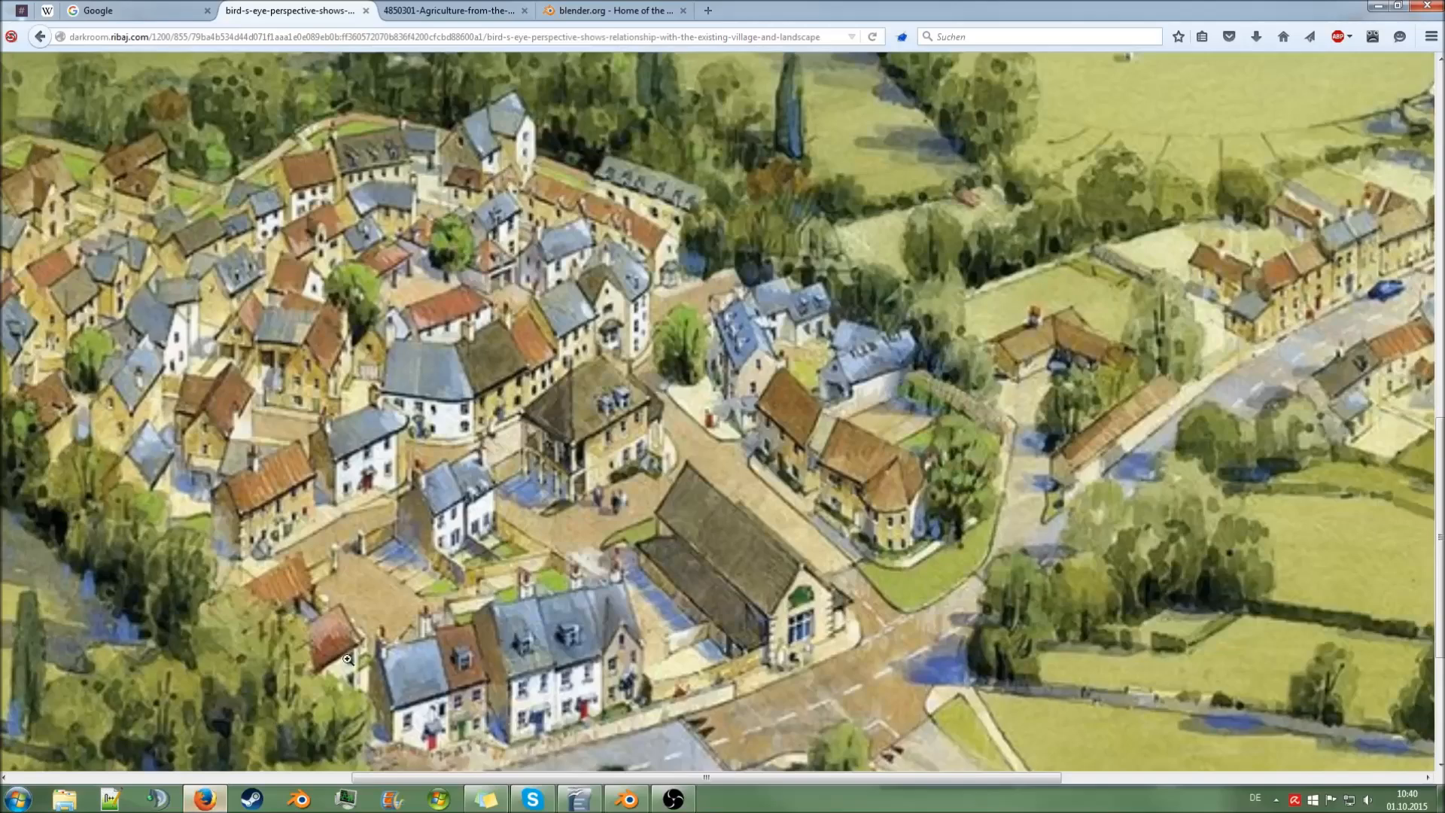
click(444, 525)
scroll(438, 518, left, 5)
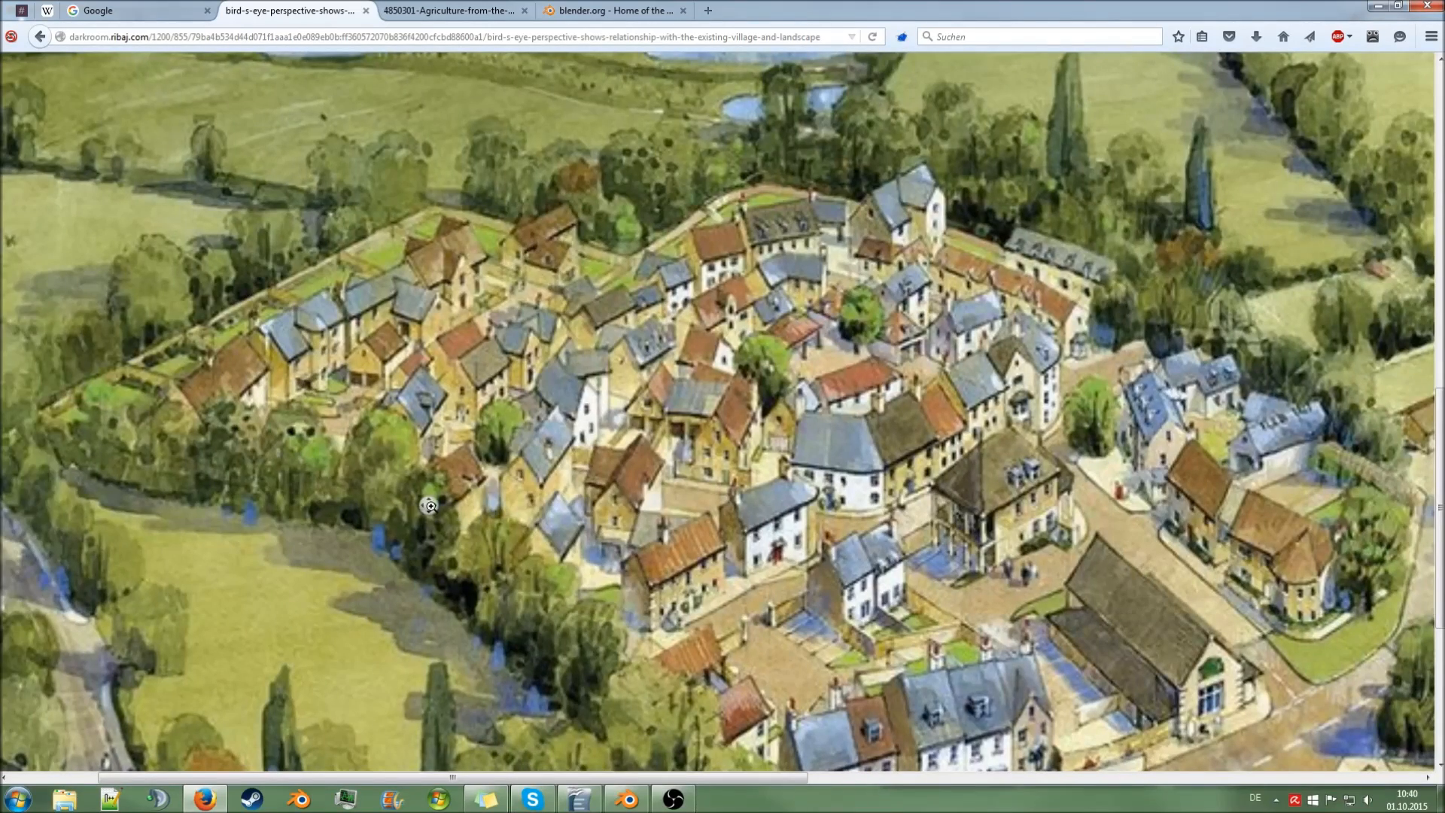
scroll(428, 506, right, 5)
scroll(467, 507, down, 3)
scroll(467, 506, up, 4)
click(627, 799)
middle_drag(813, 545, 856, 510)
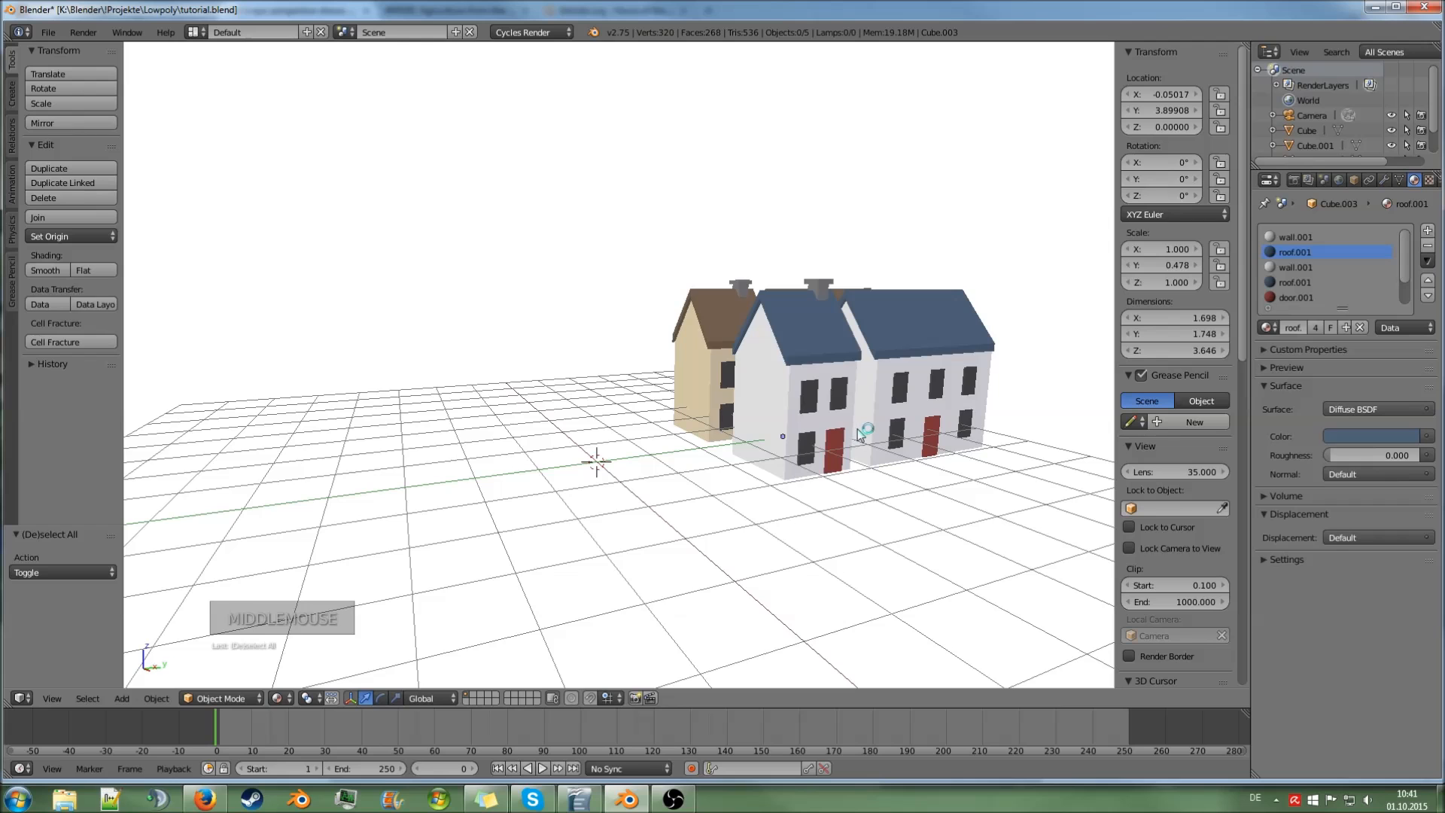
middle_drag(806, 437, 791, 461)
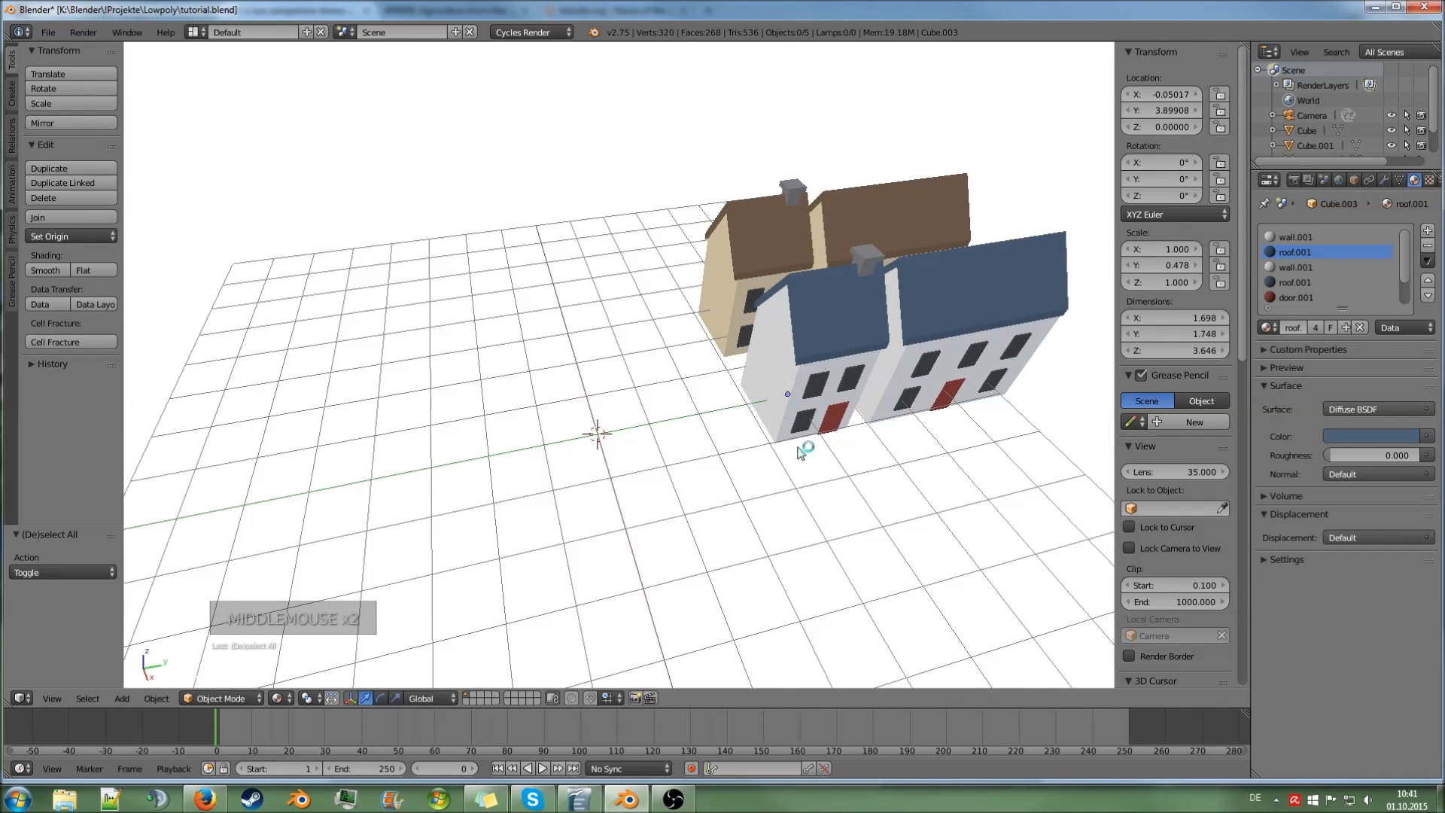
scroll(785, 385, down, 6)
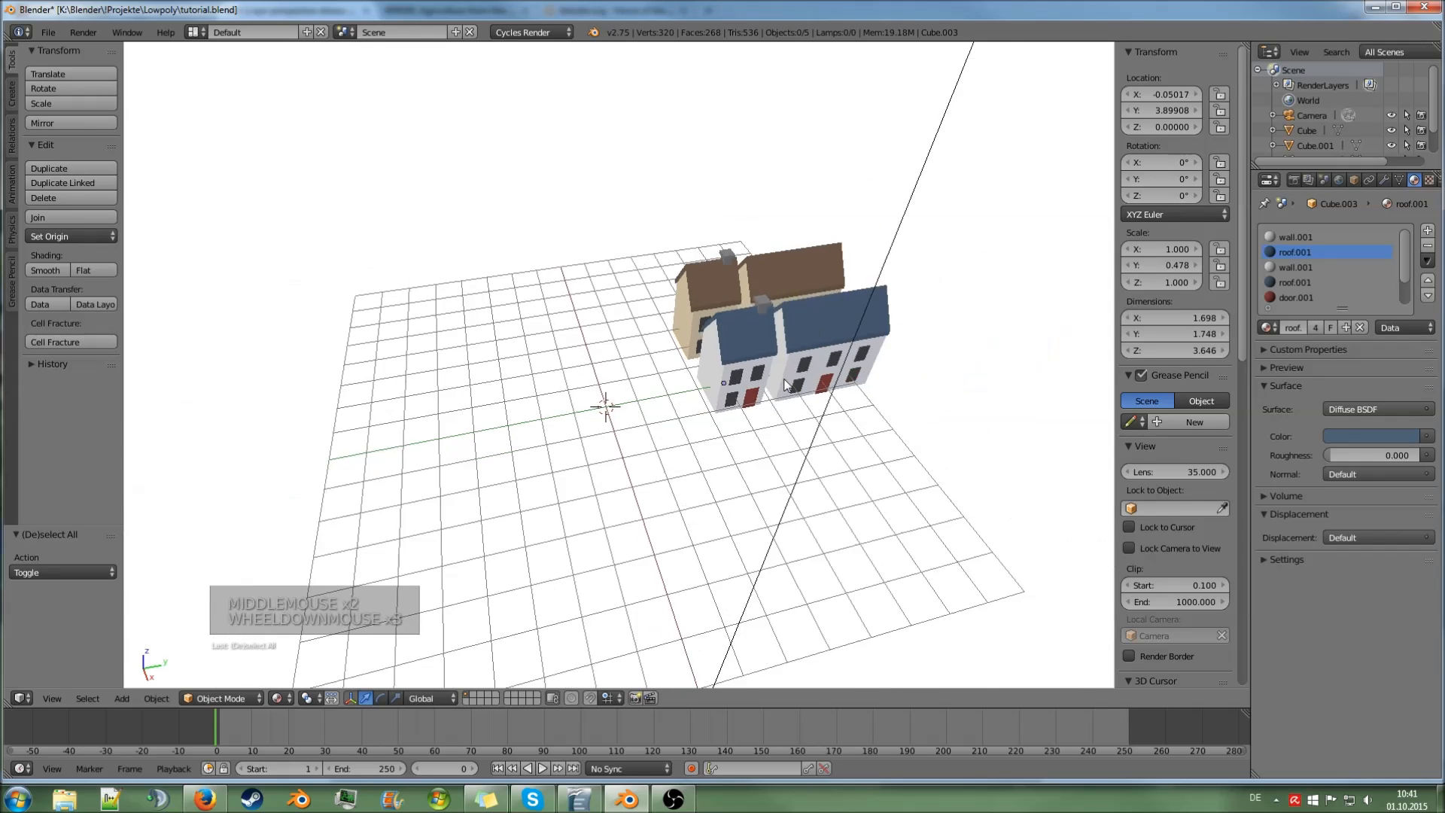
scroll(788, 417, up, 5)
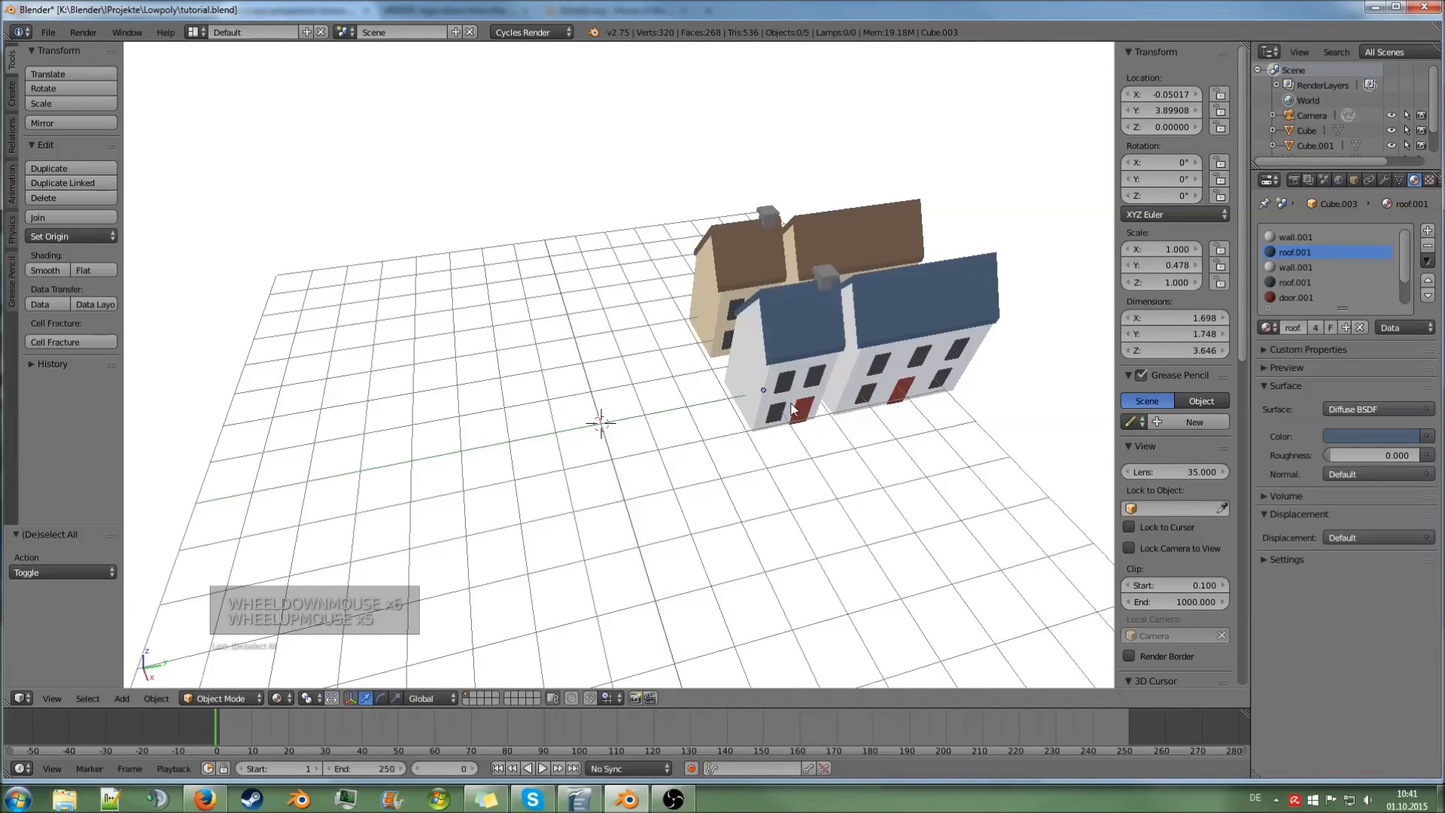